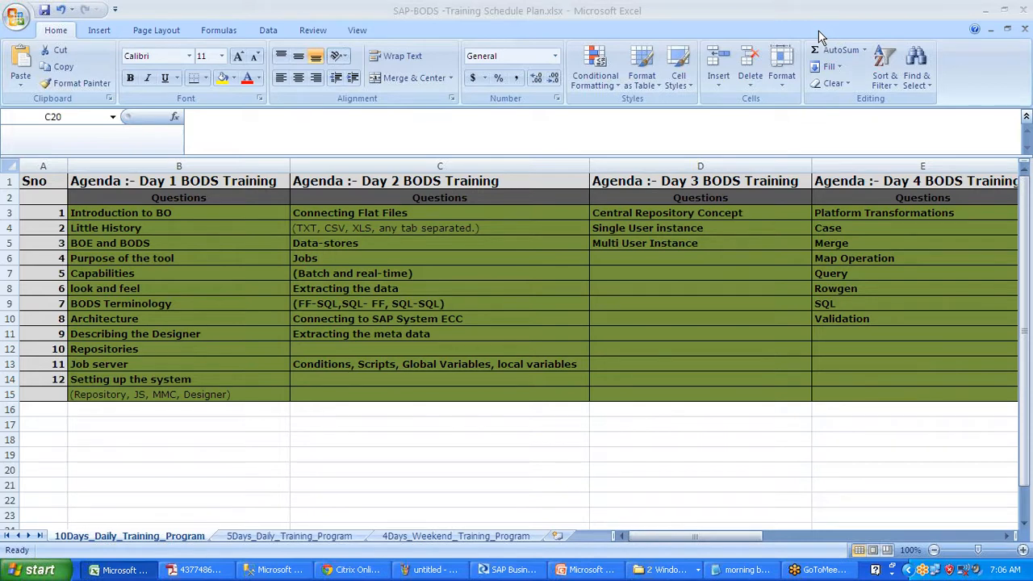
- Decline saving changed objects after the unknown-exception crash and minimise the Designer
click(508, 571)
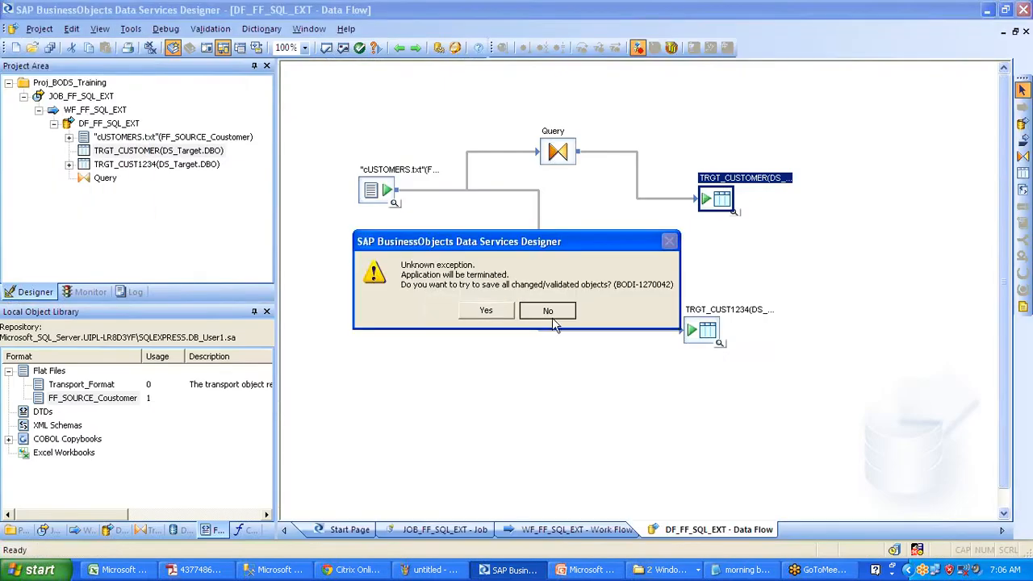
click(547, 310)
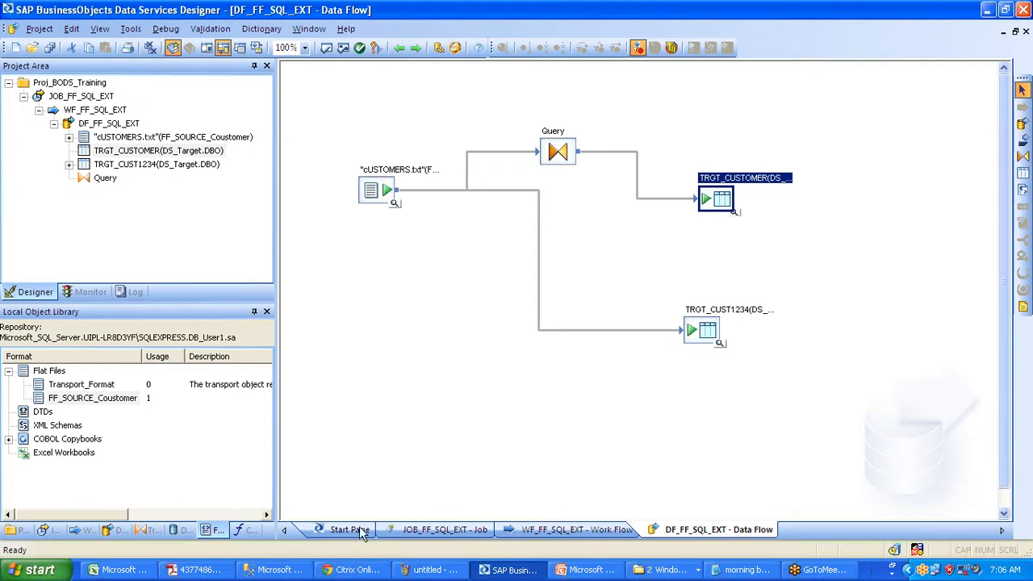
click(991, 11)
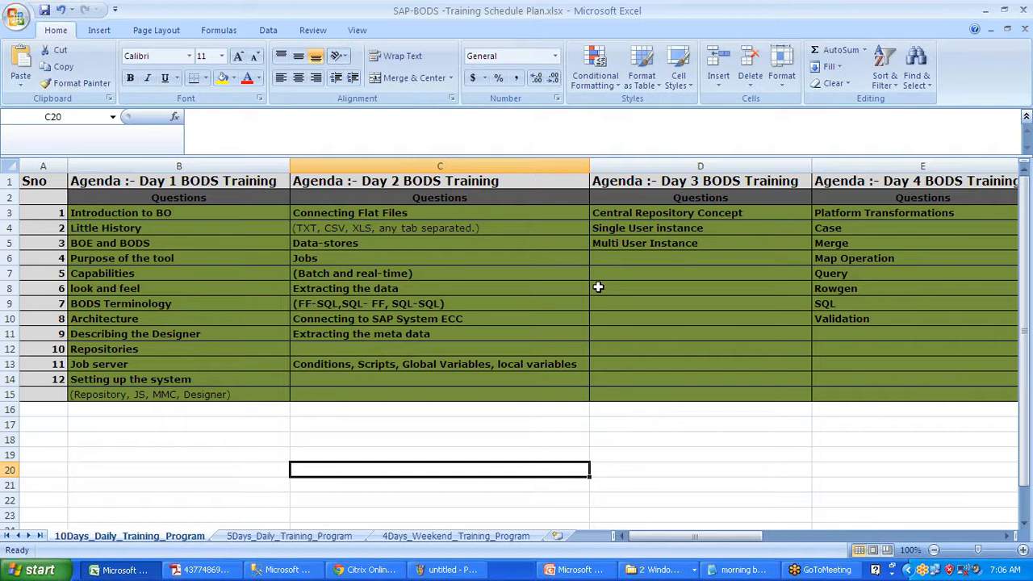
- Open and close the SourceFF folder, then minimise the Excel, browser and Notepad windows
click(648, 570)
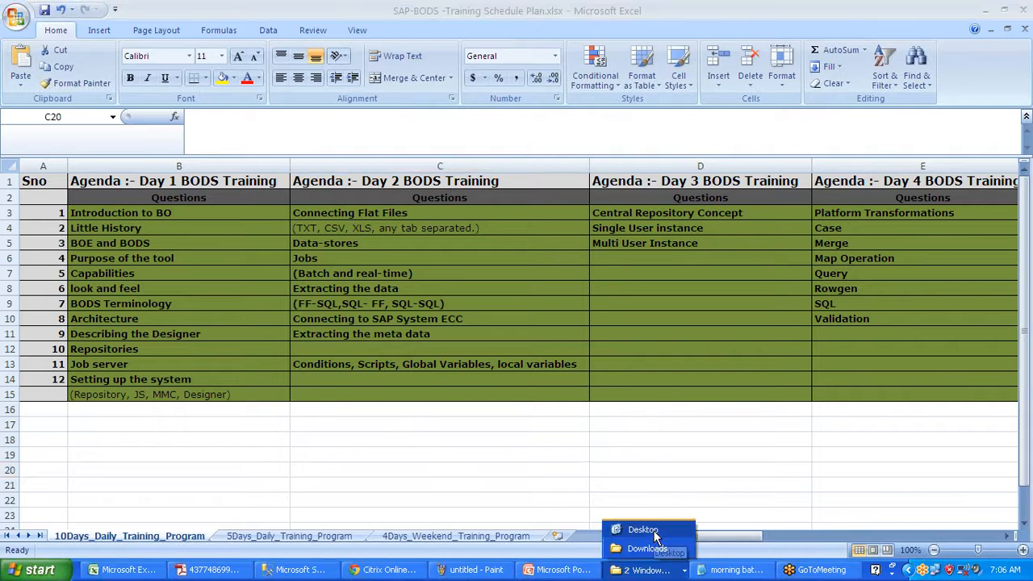
click(645, 530)
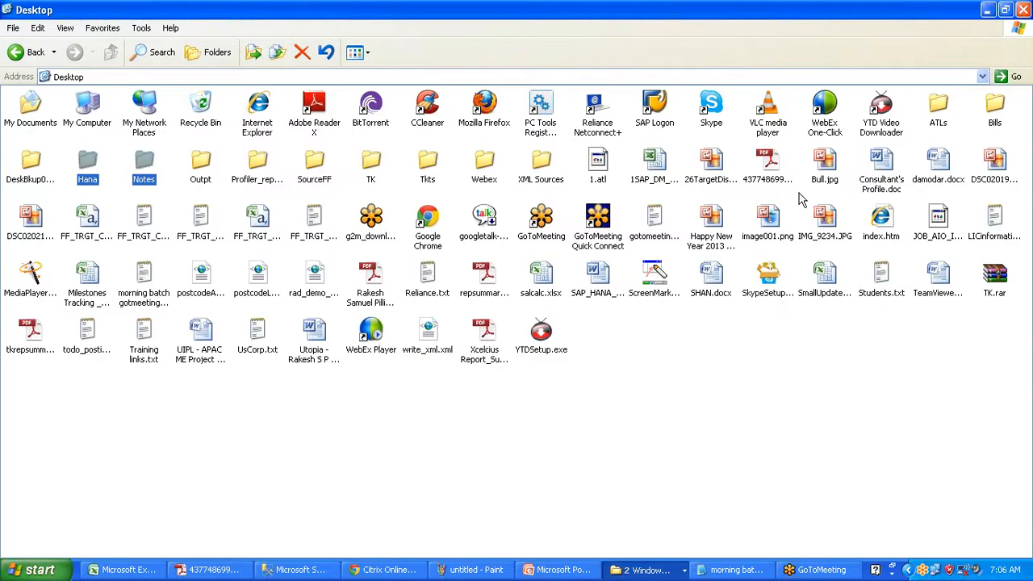
double_click(309, 162)
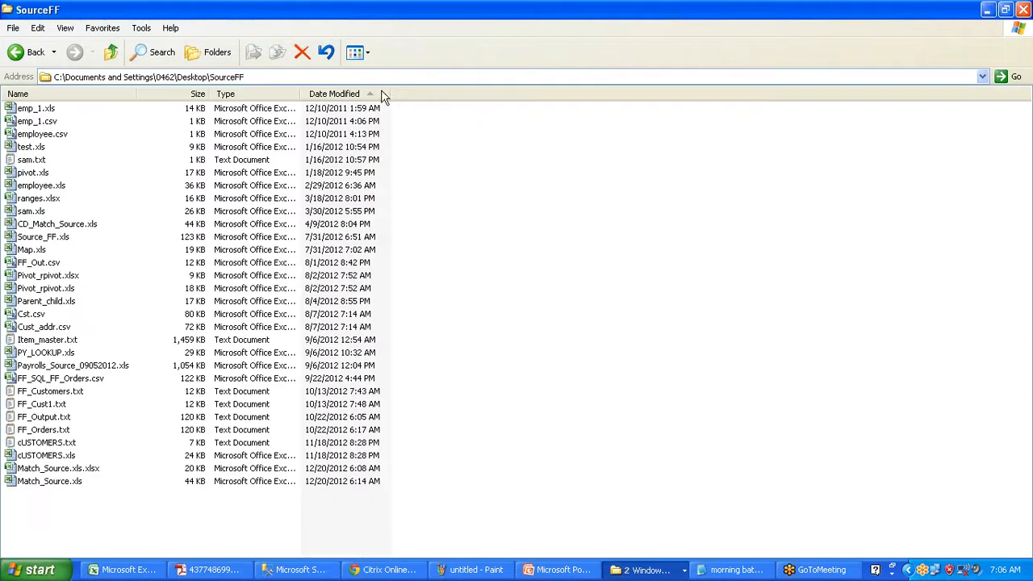
click(1022, 9)
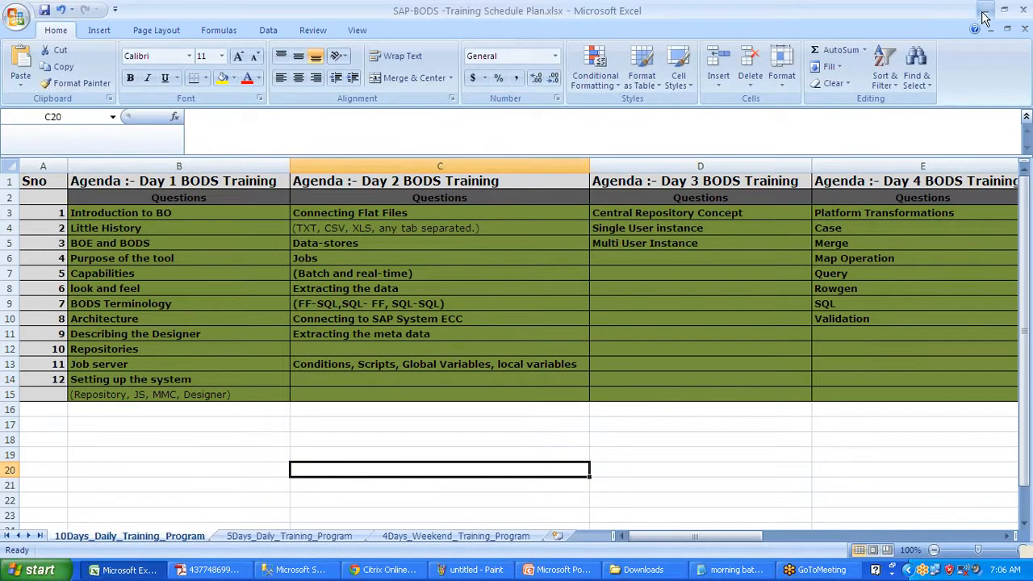
click(983, 12)
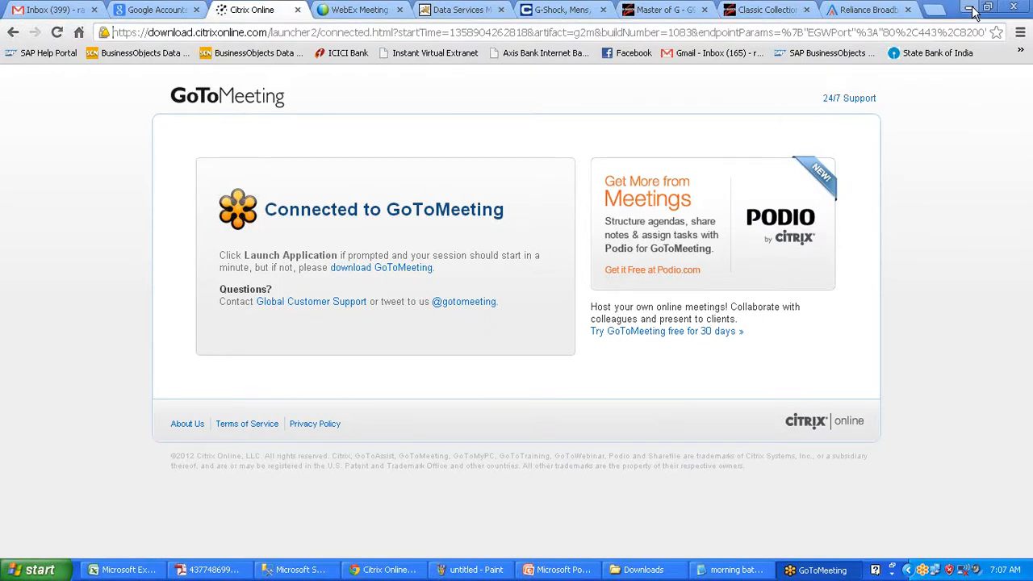
click(972, 9)
click(799, 99)
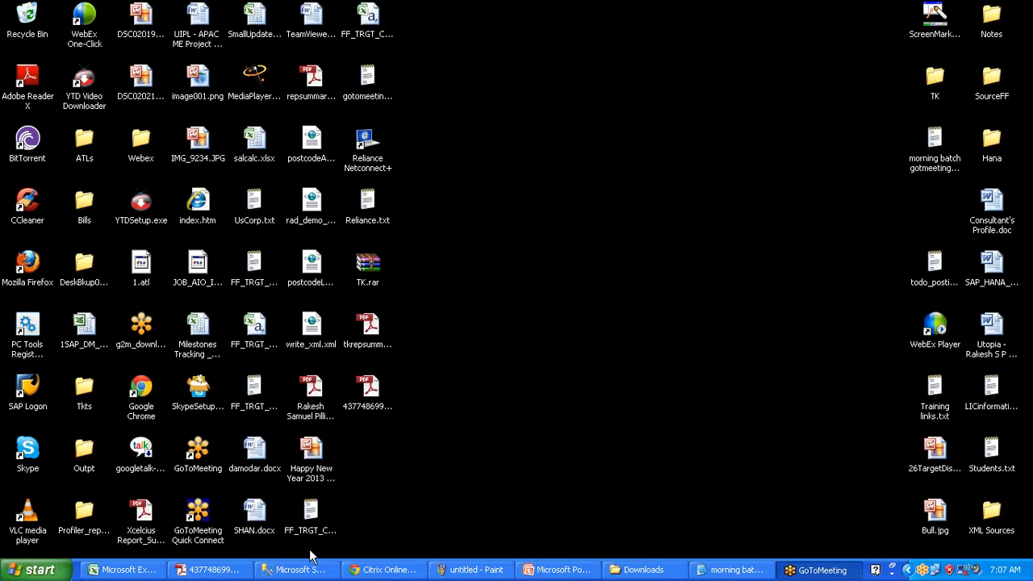
- Launch Data Services Designer, close the Downloads folder window and refresh the desktop
click(5, 573)
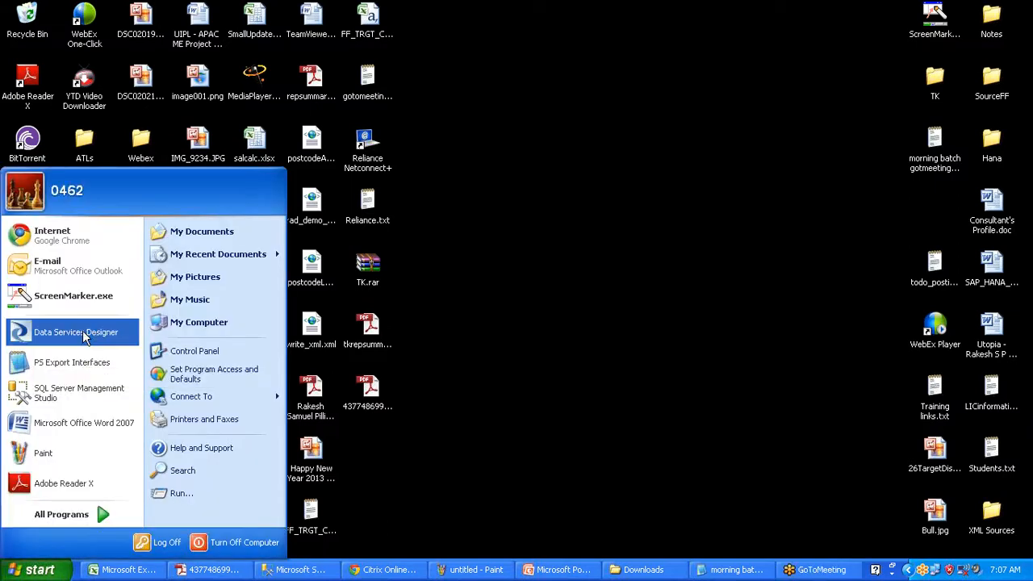
click(90, 337)
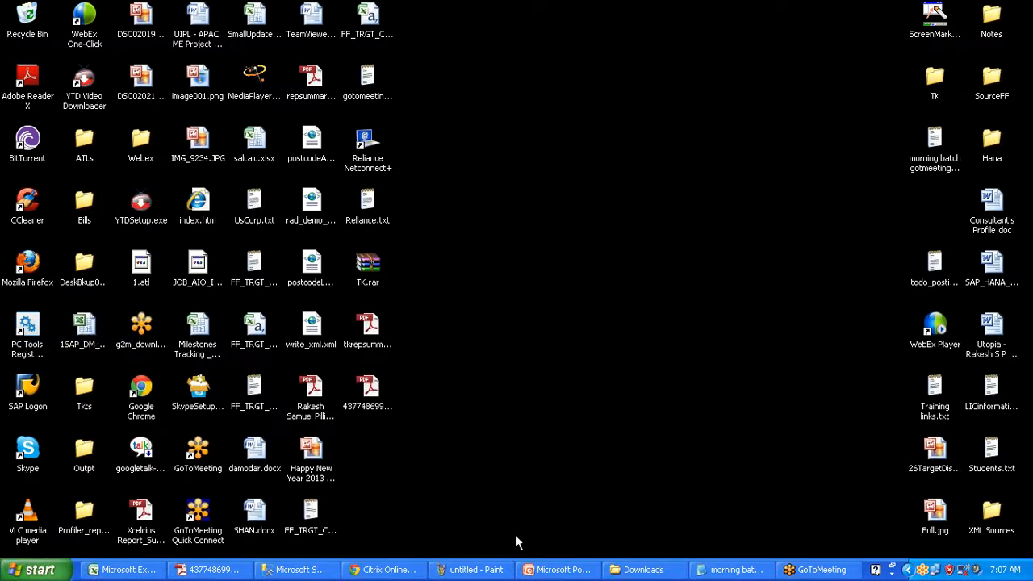
right_click(628, 571)
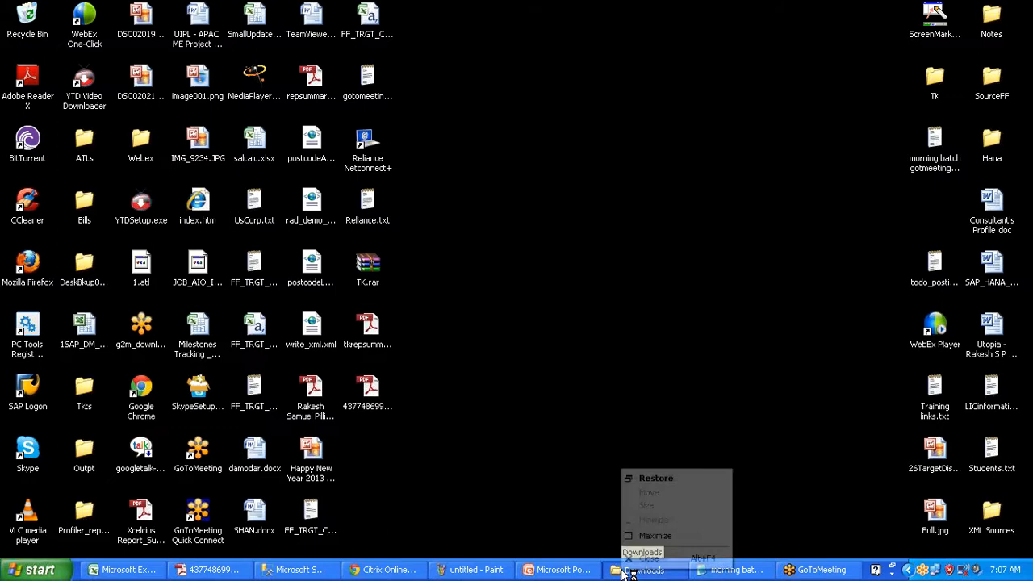
click(642, 560)
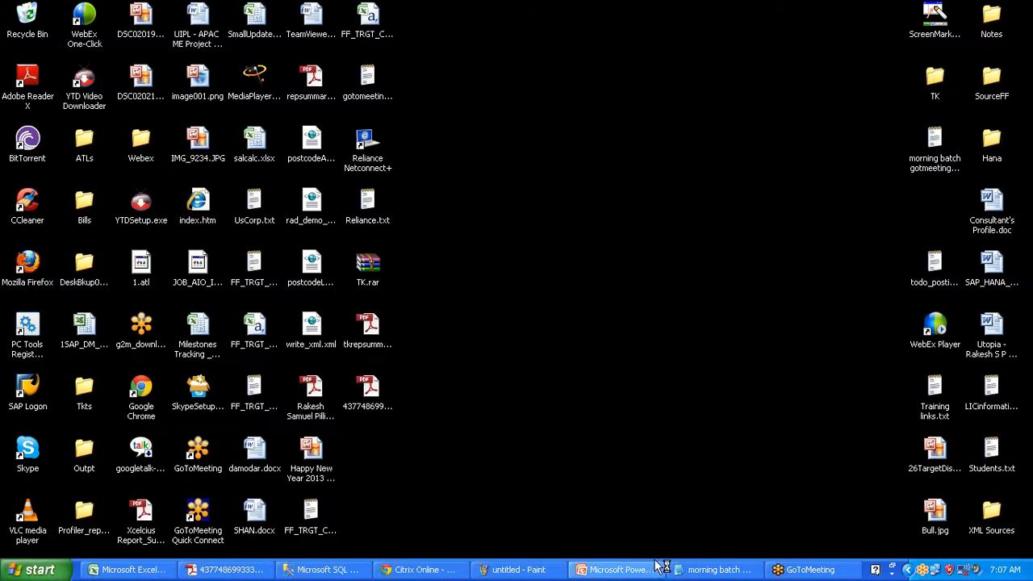
right_click(682, 466)
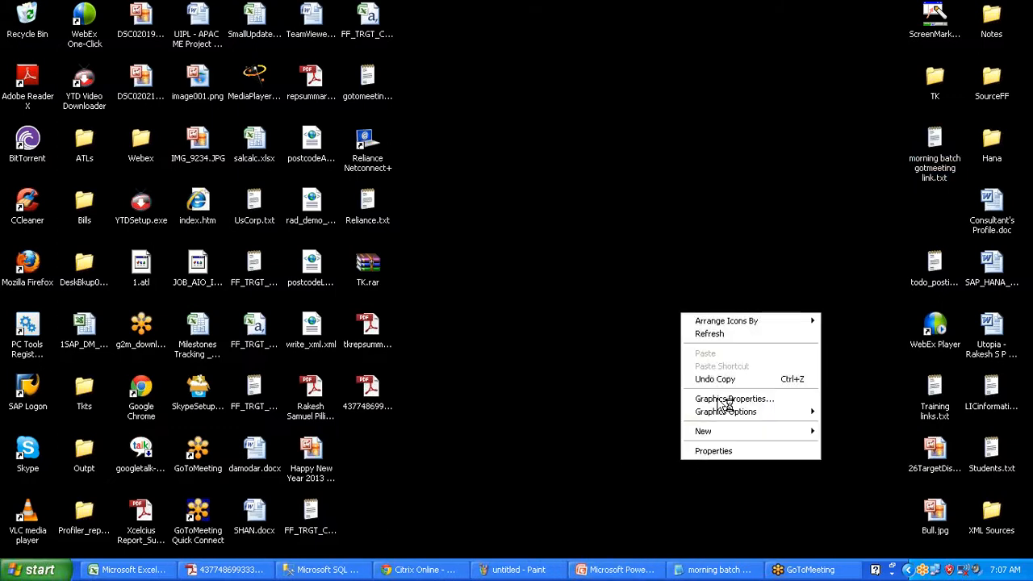
click(730, 337)
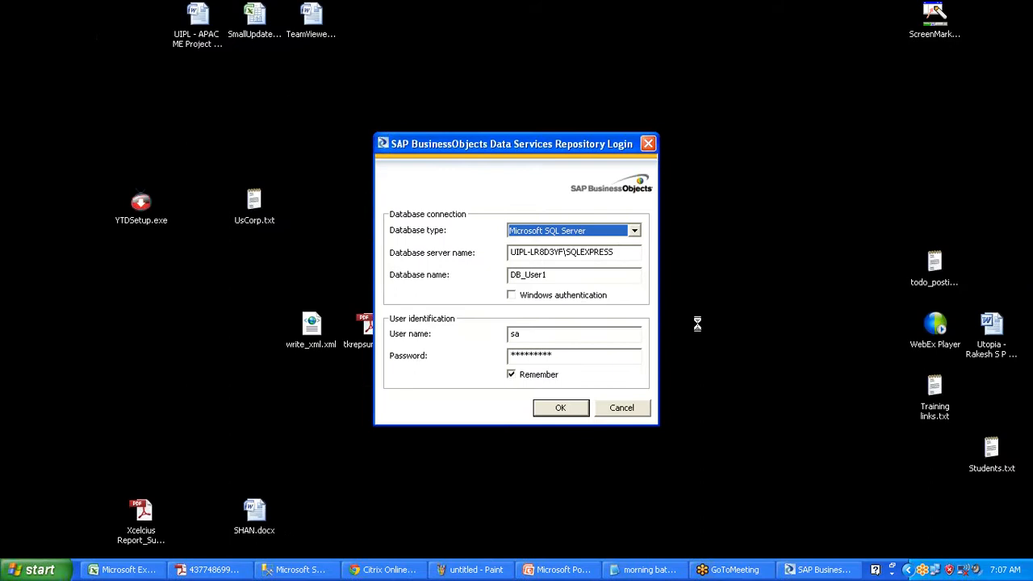
- Log in to the SQLEXPRESS DB_User1 repository with the existing credentials
key(Tab)
key(Tab)
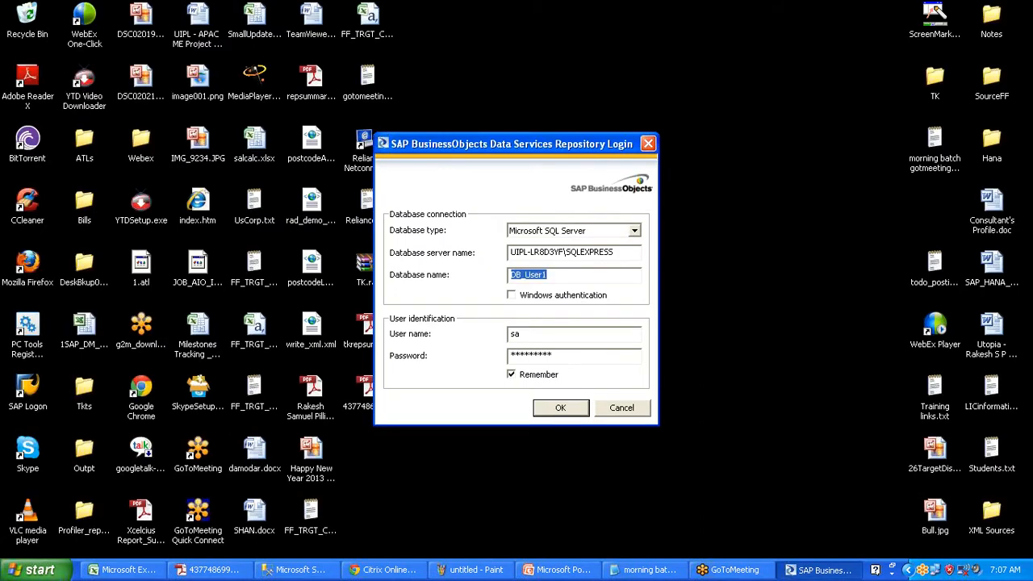
click(610, 252)
key(Tab)
click(552, 326)
click(561, 407)
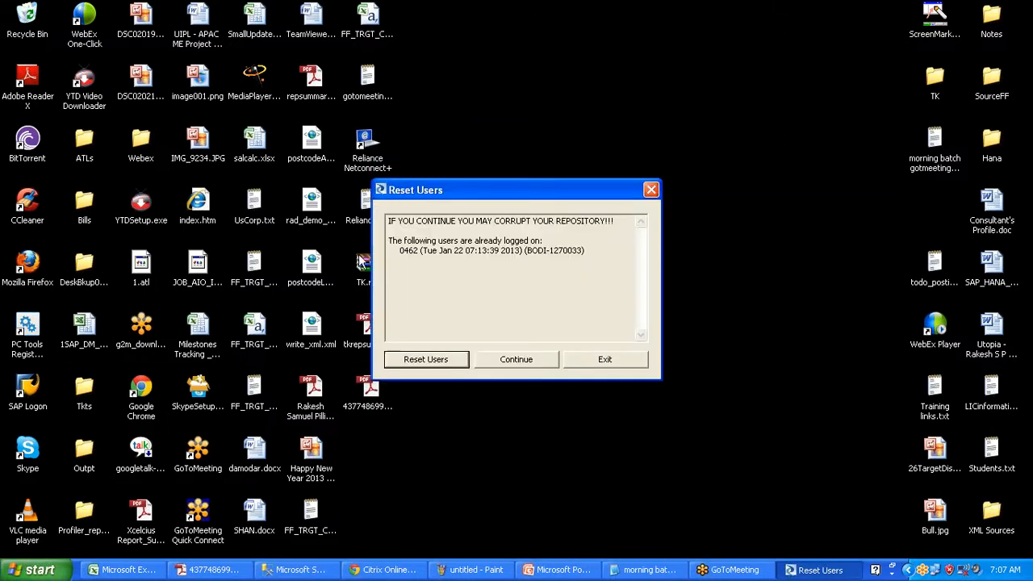
- Review the already-logged-on user warning and reset the stale user session
drag(388, 221, 610, 221)
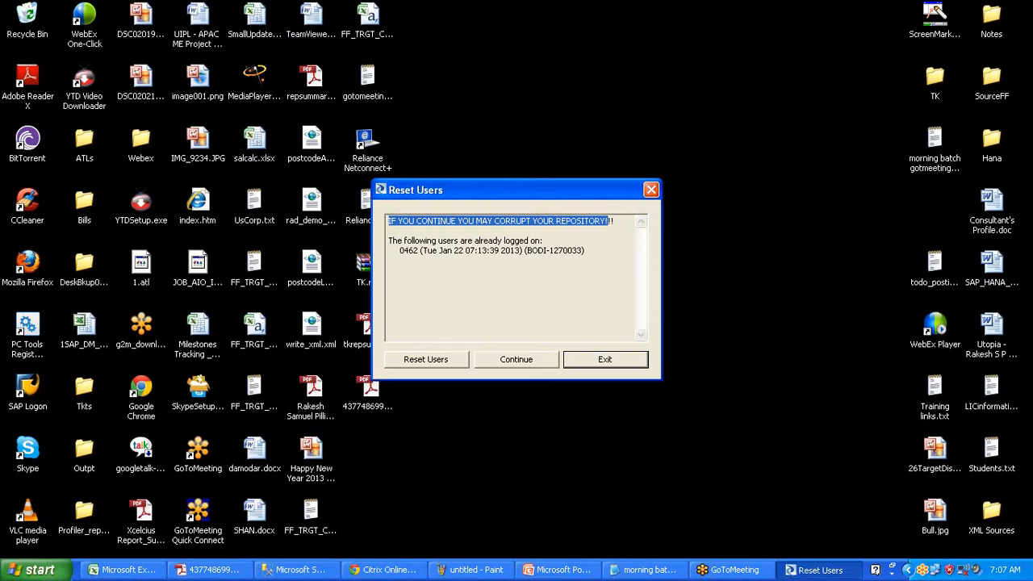
drag(400, 250, 449, 250)
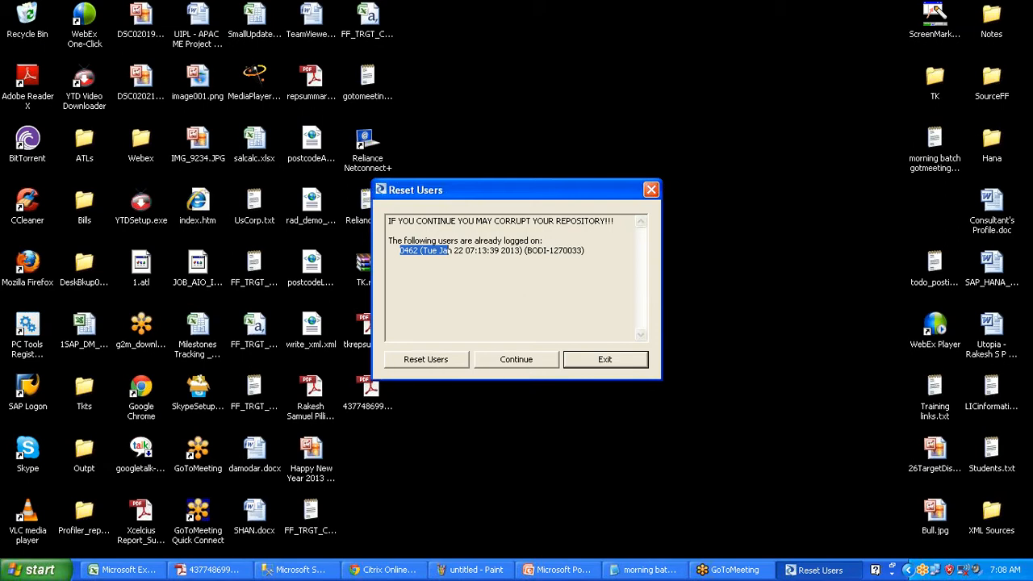
drag(400, 250, 423, 250)
click(439, 360)
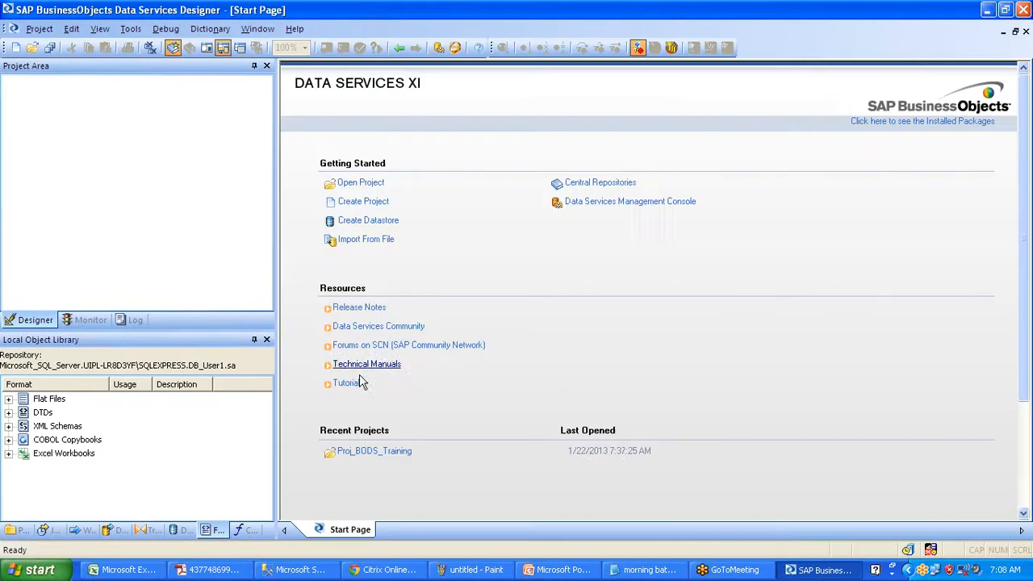
- Open Proj_BODS_Training and drill into the DF_FF_SQL_EXT data flow of JOB_FF_SQL_EXT
click(17, 530)
double_click(78, 401)
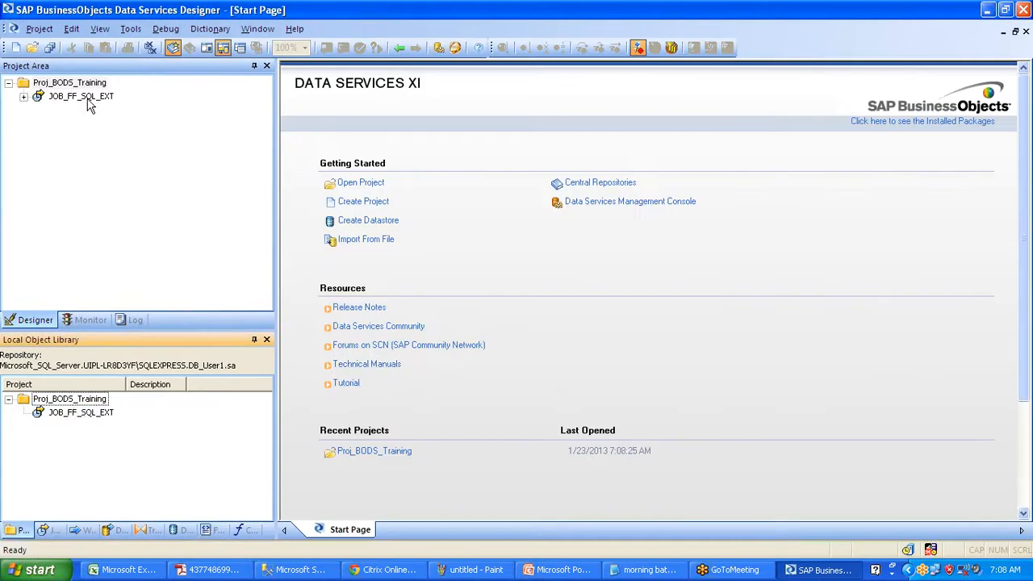
click(88, 100)
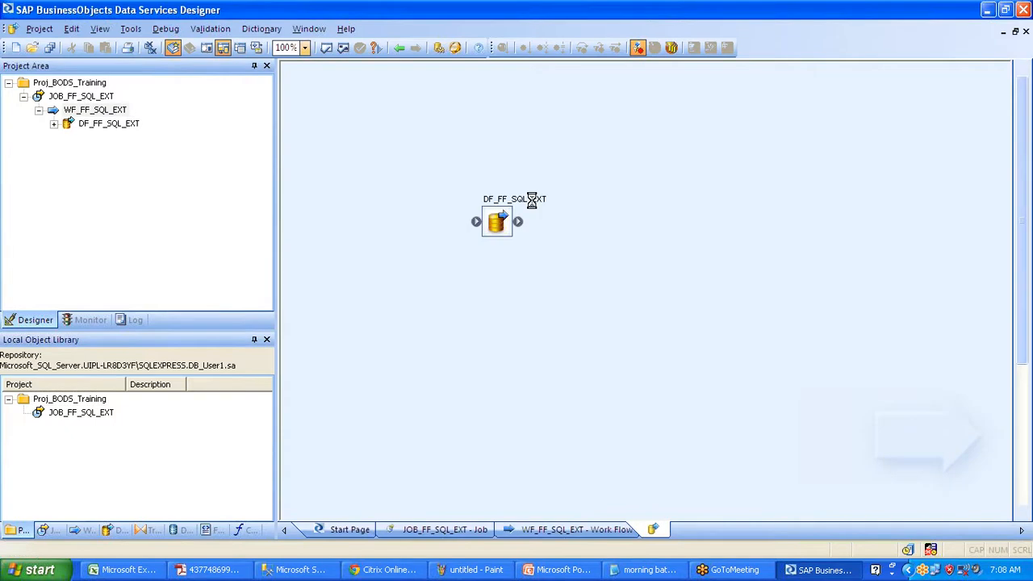
double_click(495, 231)
- Align TRGT_CUSTOMER level with Query and place TRGT_CUST1234 just beneath it
drag(704, 266, 727, 162)
drag(696, 331, 702, 220)
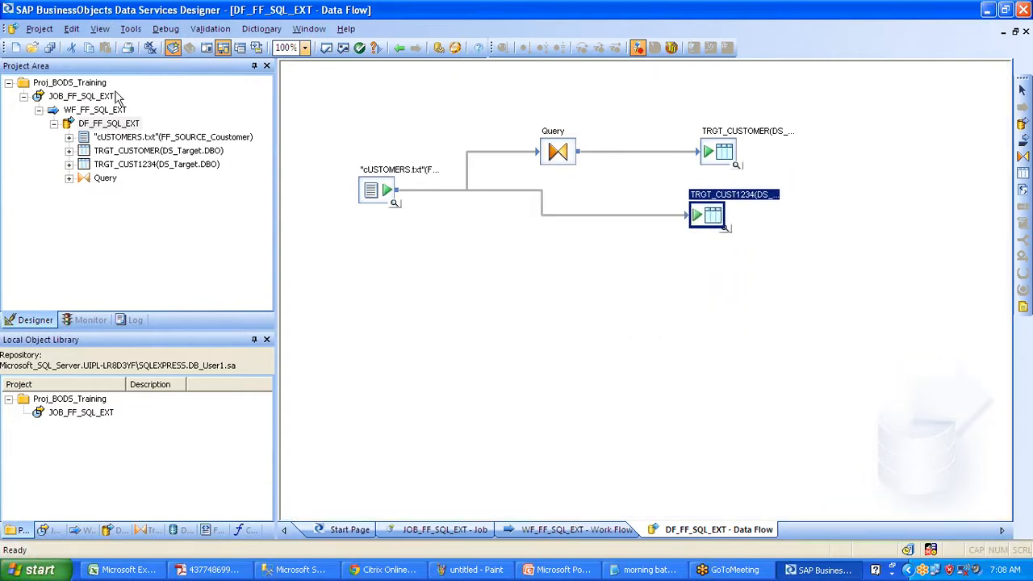
click(24, 97)
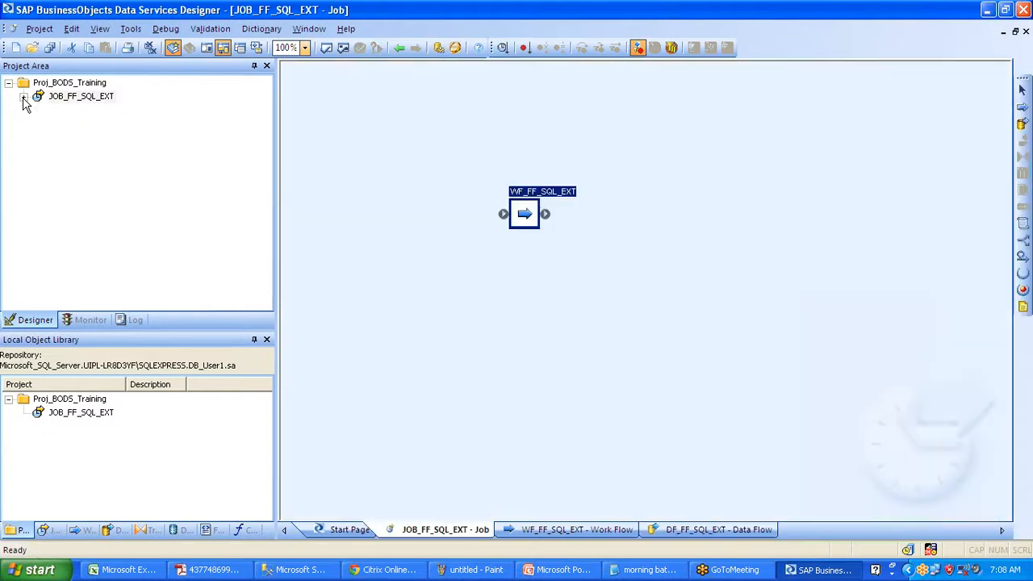
click(41, 571)
- Start a blank Notepad listing '1) SQL --> SQL Ext' and '2) SQL --> FF Ext'
click(219, 497)
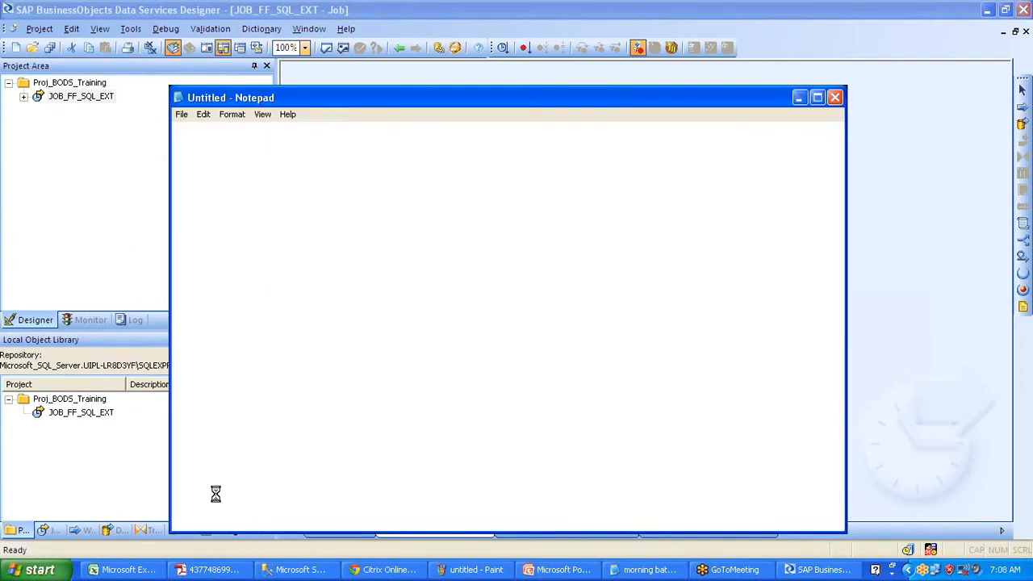
text(1) SQL)
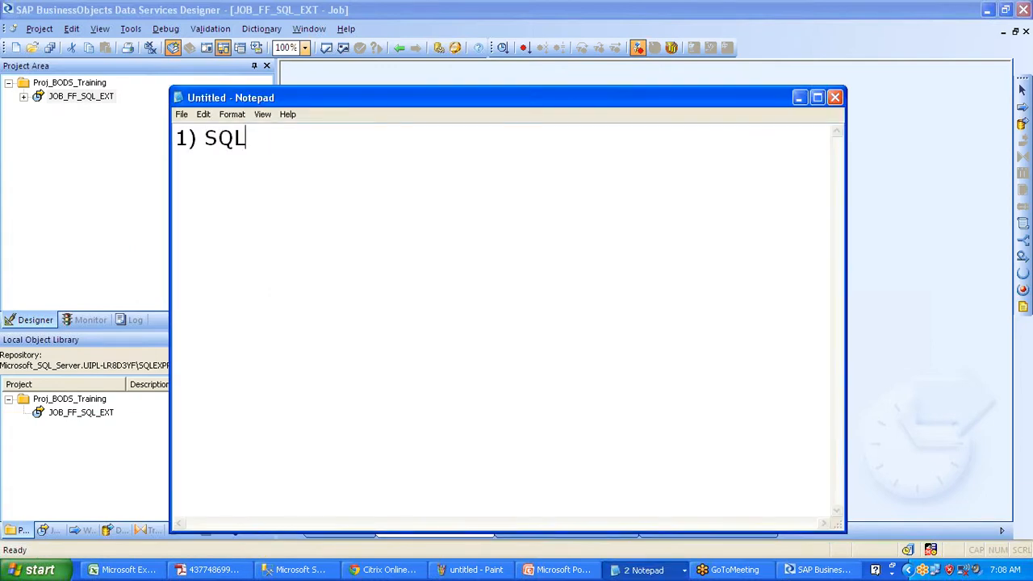
text( --> SQL Ext)
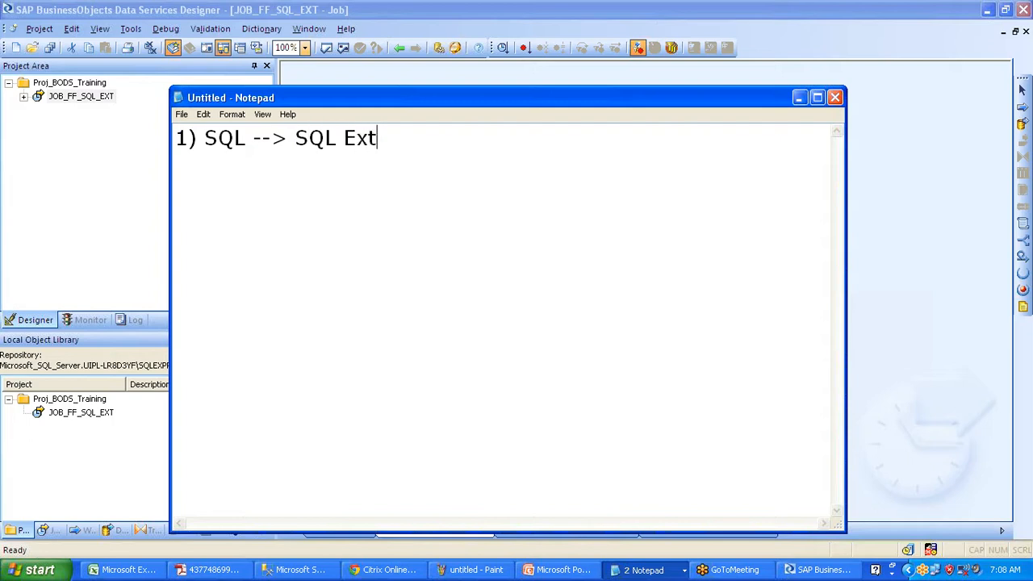
key(Return)
text(2) SQL )
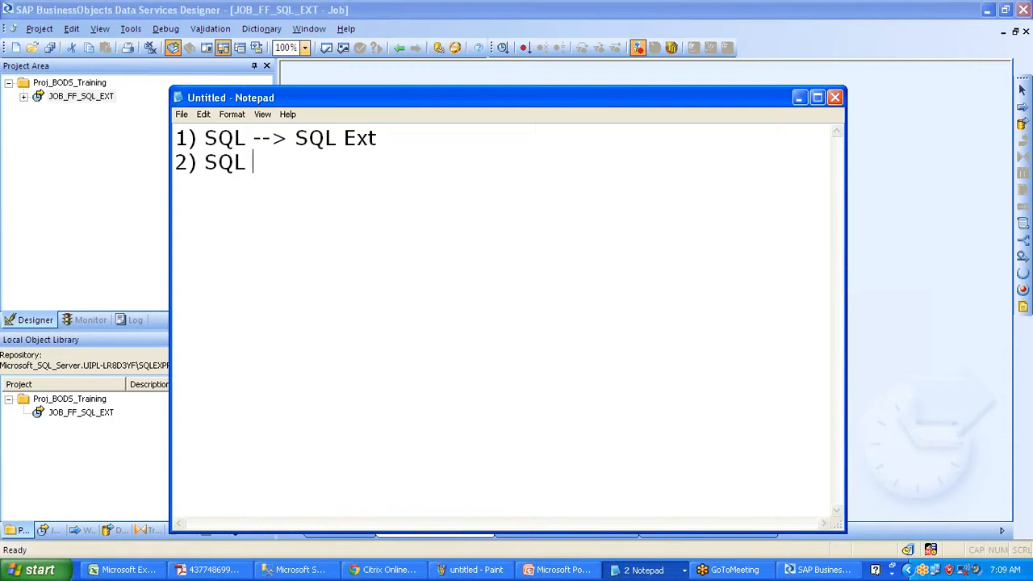
text(--> FF Ext)
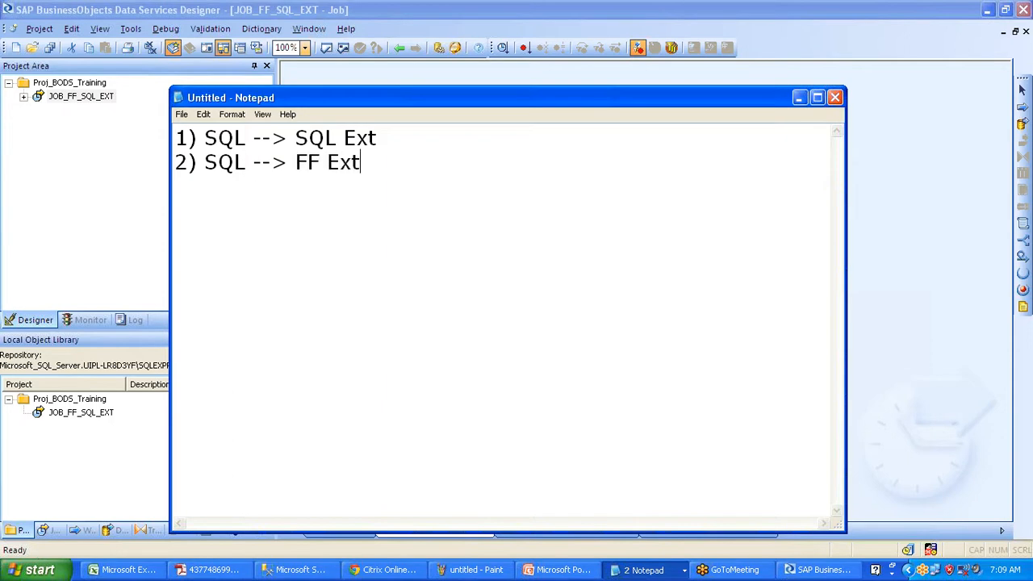
key(Return)
- Add list items '3) FF --> FF Ext' and '4) SAP Extractoin'
text(3) FF_)
key(BackSpace)
text(--> FF Ext)
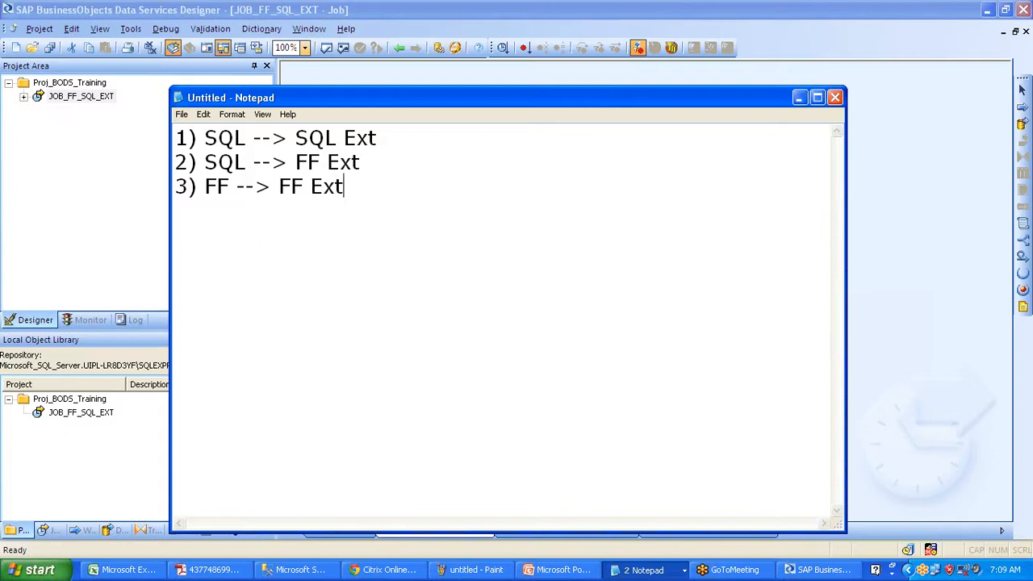
key(Return)
text(4) SAP Ex)
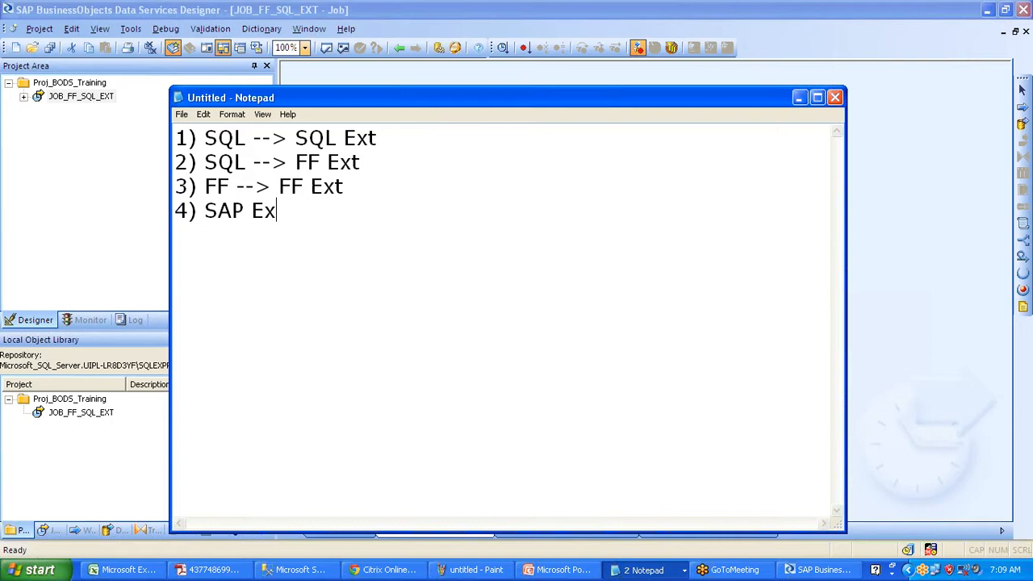
text(tractoin)
key(Return)
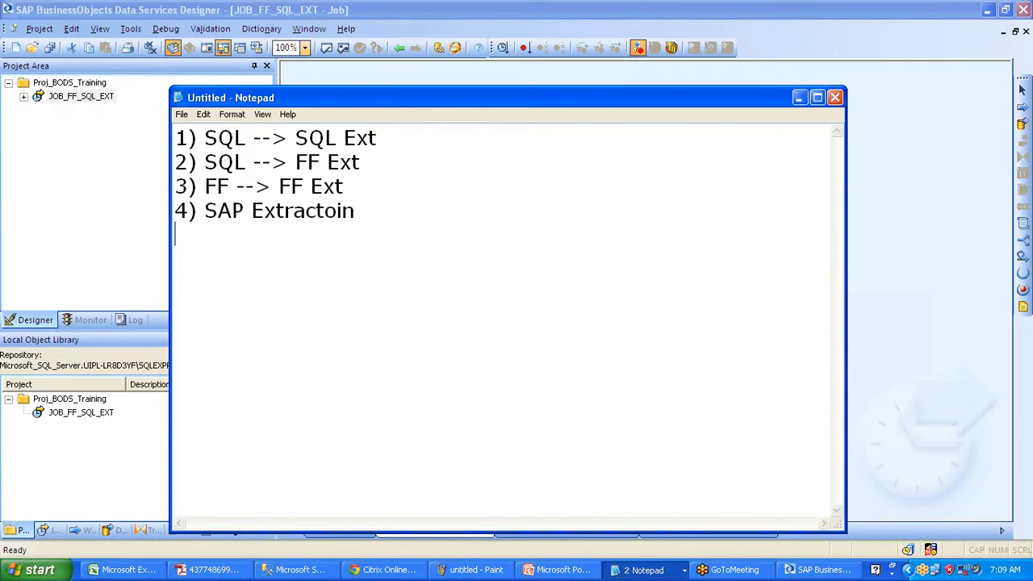
click(1021, 220)
- Correct item 4 to 'SAP Extraction', add a blank line, and minimise Notepad
key(BackSpace)
key(BackSpace)
key(BackSpace)
text(ion)
key(Return)
key(Return)
click(799, 98)
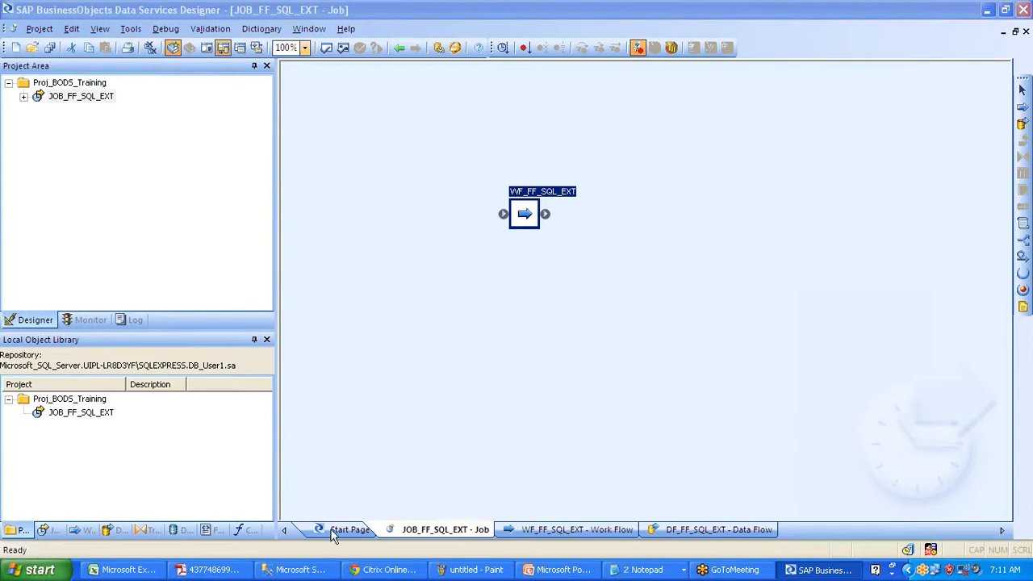
- In SSMS, collapse the Target database's Tables folder and node, scrolling Object Explorer to the top
click(298, 571)
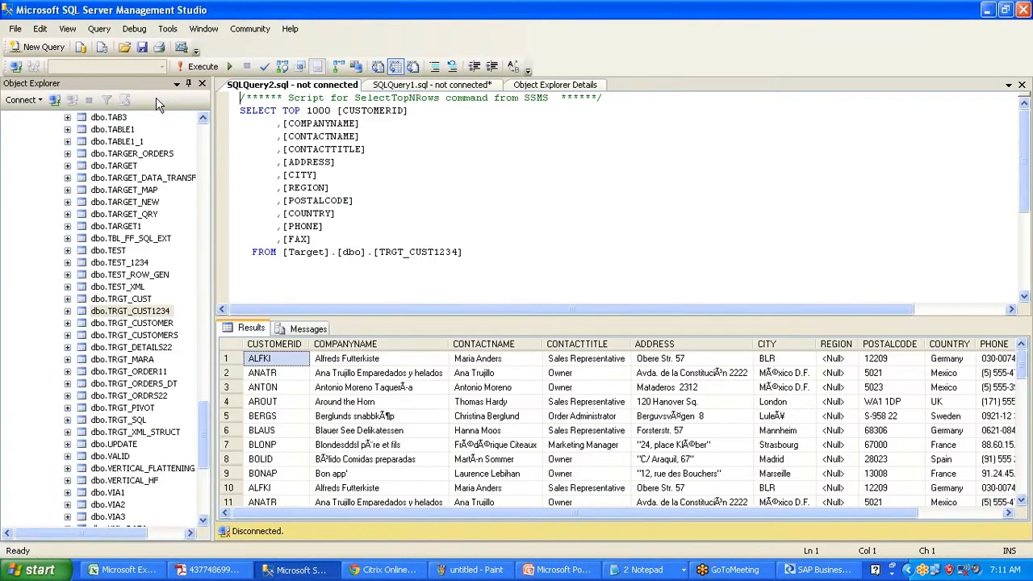
click(157, 105)
scroll(157, 105, up, 20)
click(53, 142)
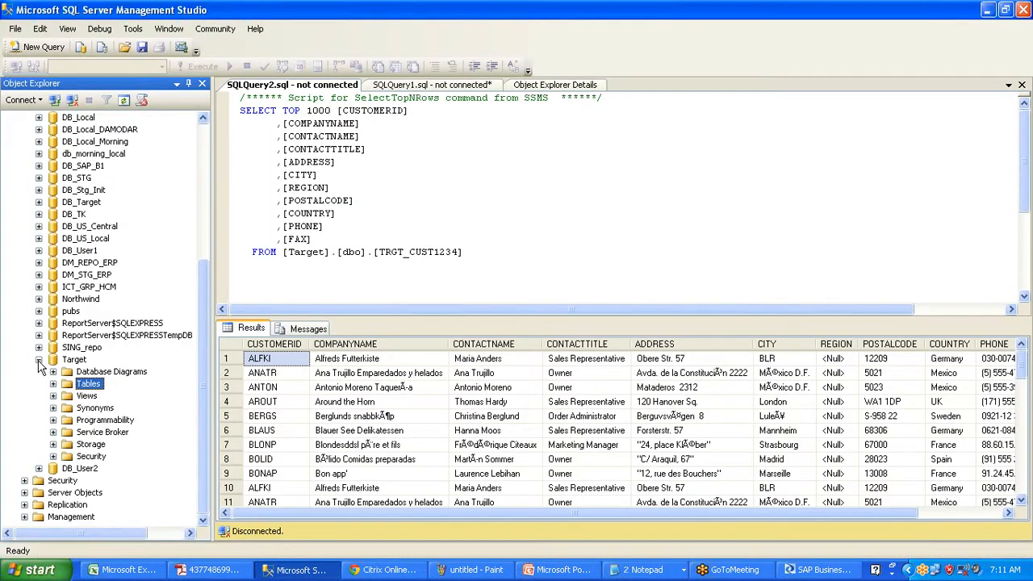
click(39, 360)
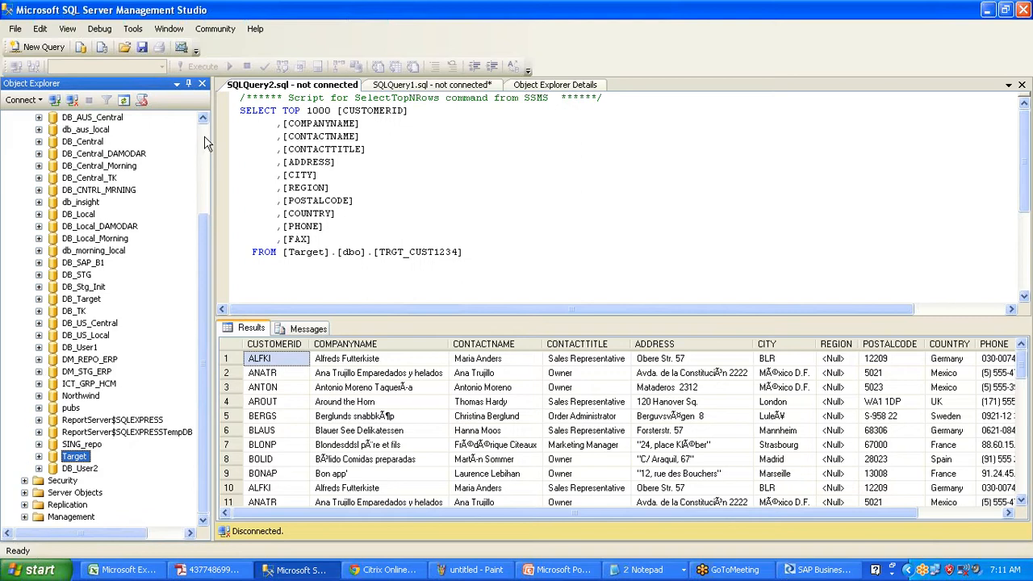
scroll(206, 143, up, 4)
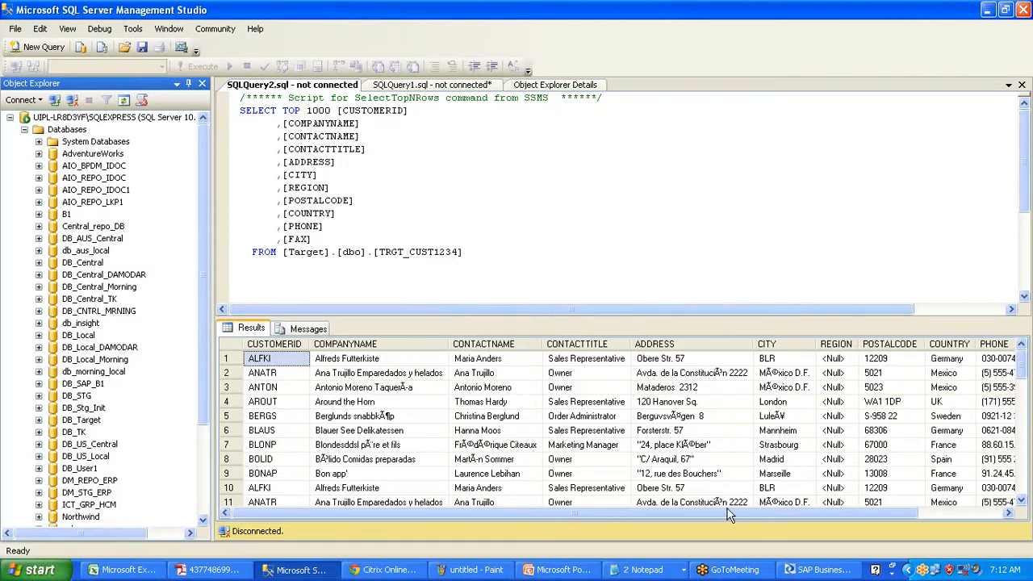
click(649, 570)
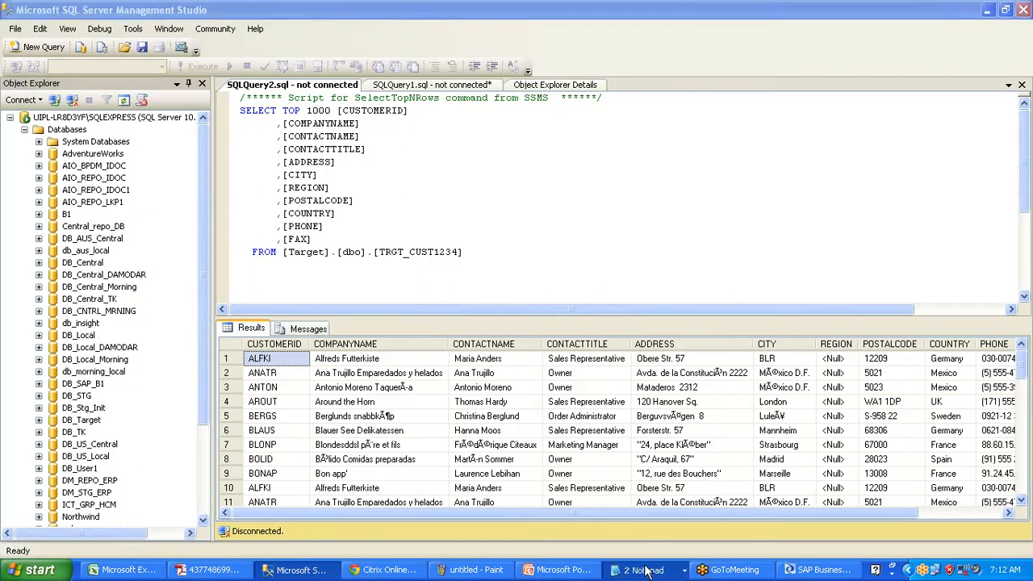
- Check the datastores in the Designer's object library, then return to the Untitled notes
click(652, 529)
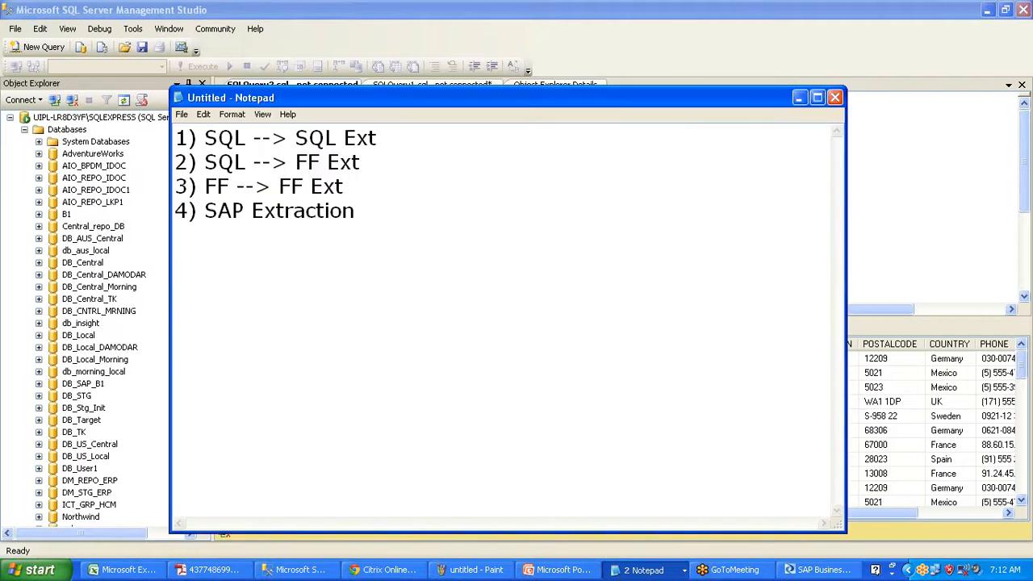
drag(204, 138, 376, 138)
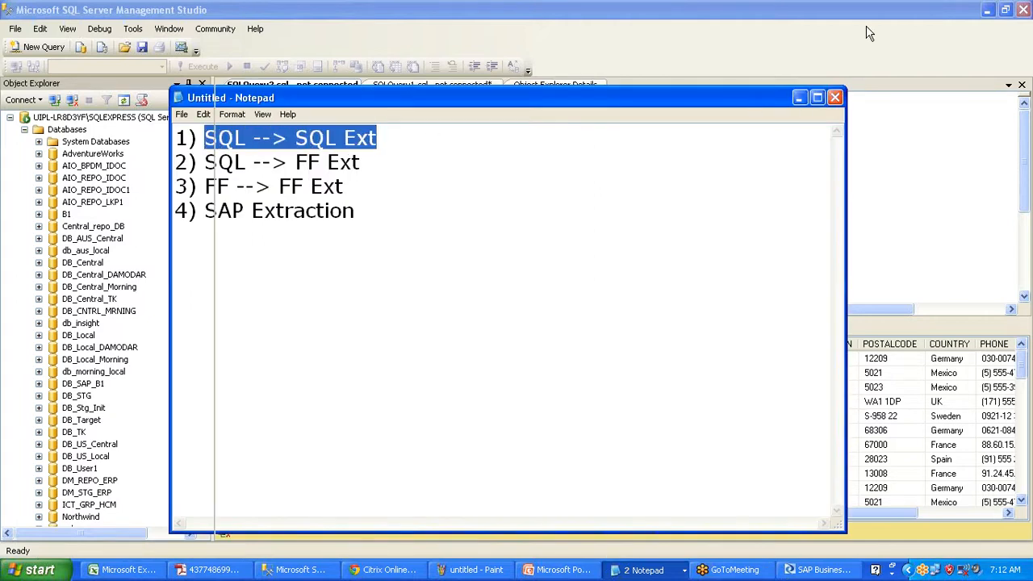
click(986, 10)
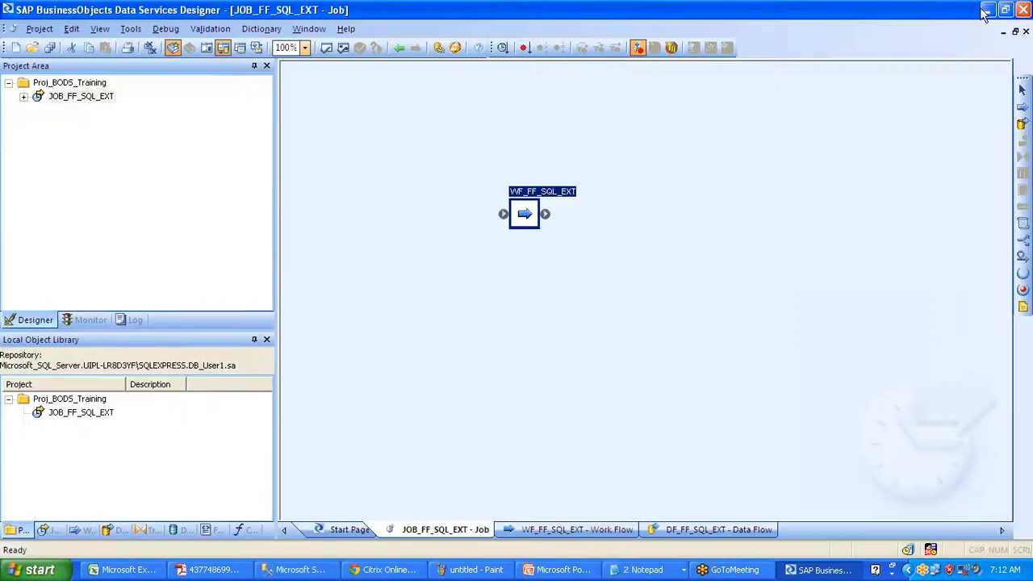
click(179, 530)
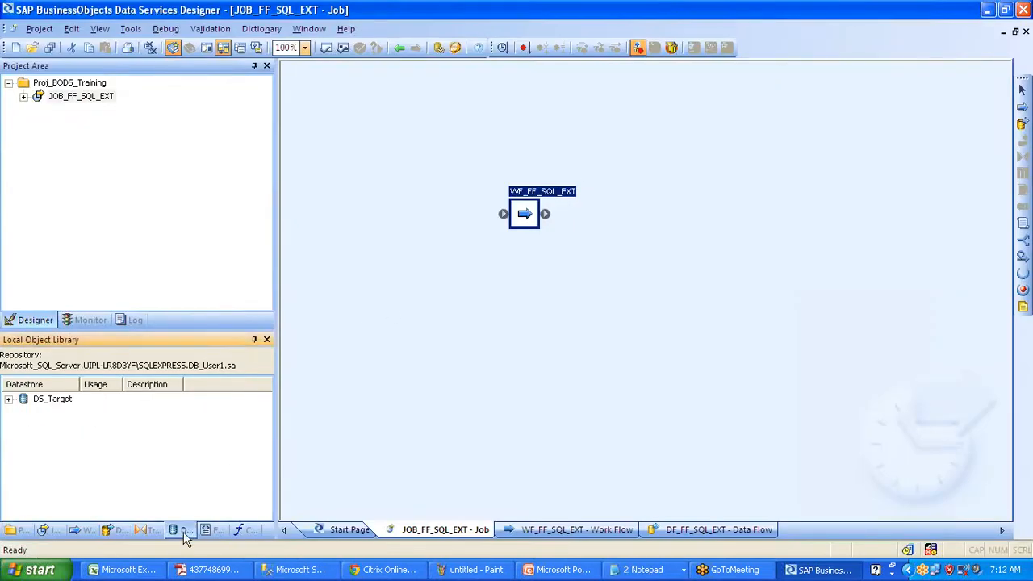
click(646, 570)
click(654, 530)
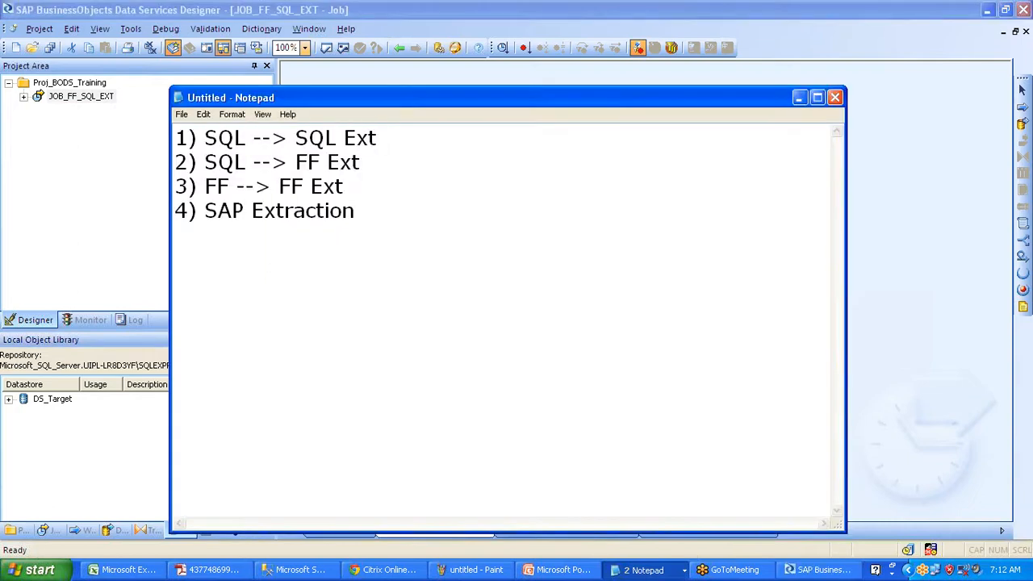
- Add section '1)' with step 'a) Create a Data store and connect to the source DB'
key(Return)
text(1))
key(Return)
text(a) Create a D)
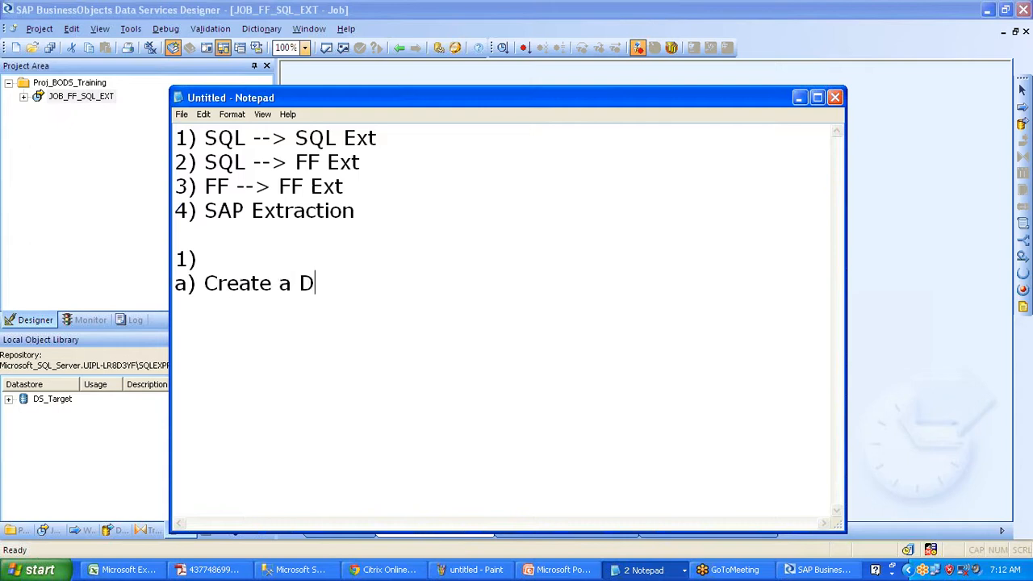
text(ata store an)
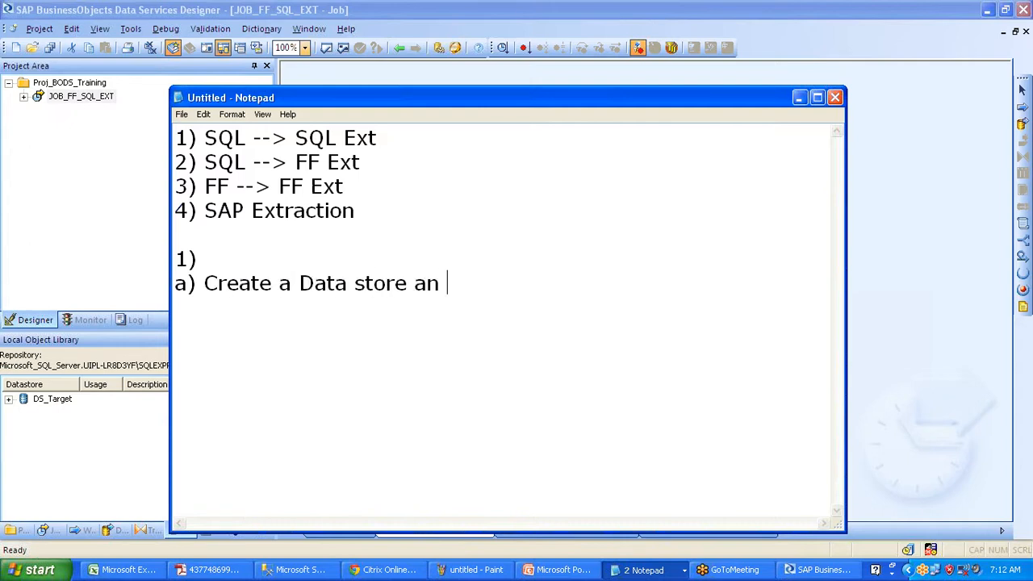
text(d connect to the )
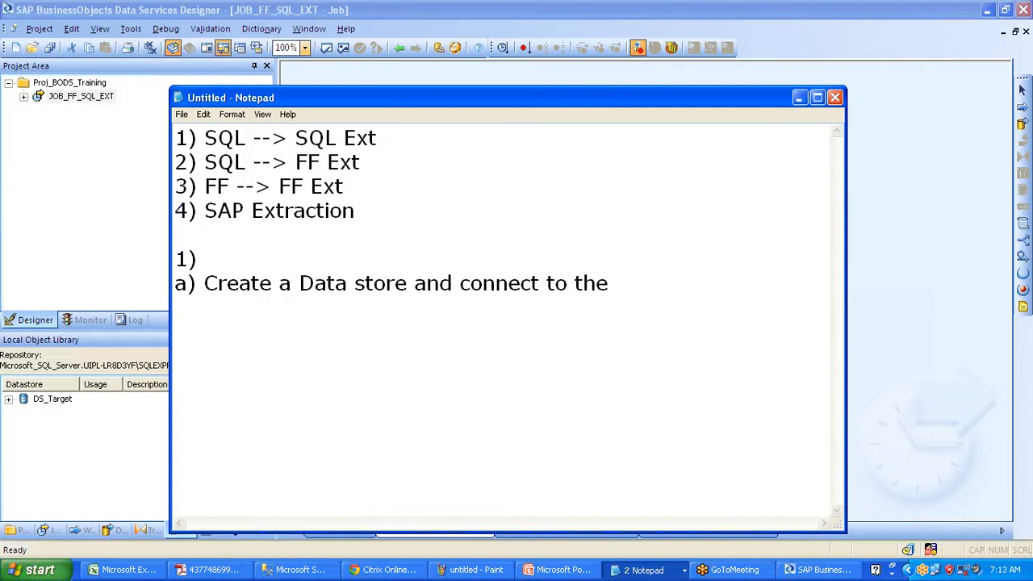
text(source DB)
key(Return)
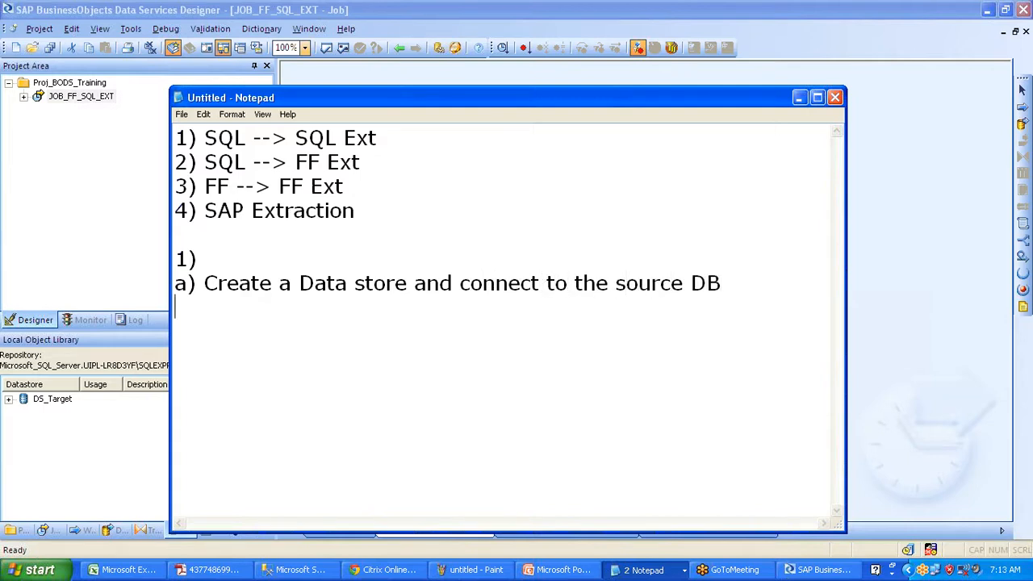
- Add step 'b) Import the tables that you need to perform the job'
text(2) Im)
key(BackSpace)
key(BackSpace)
key(BackSpace)
key(BackSpace)
key(BackSpace)
text(b) Im)
text(o)
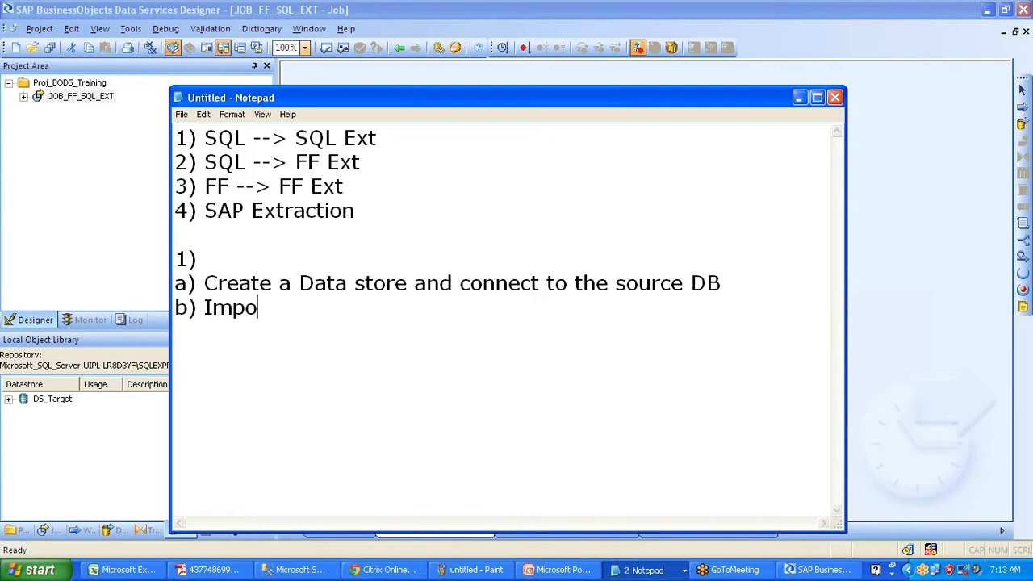
text(rt the tables )
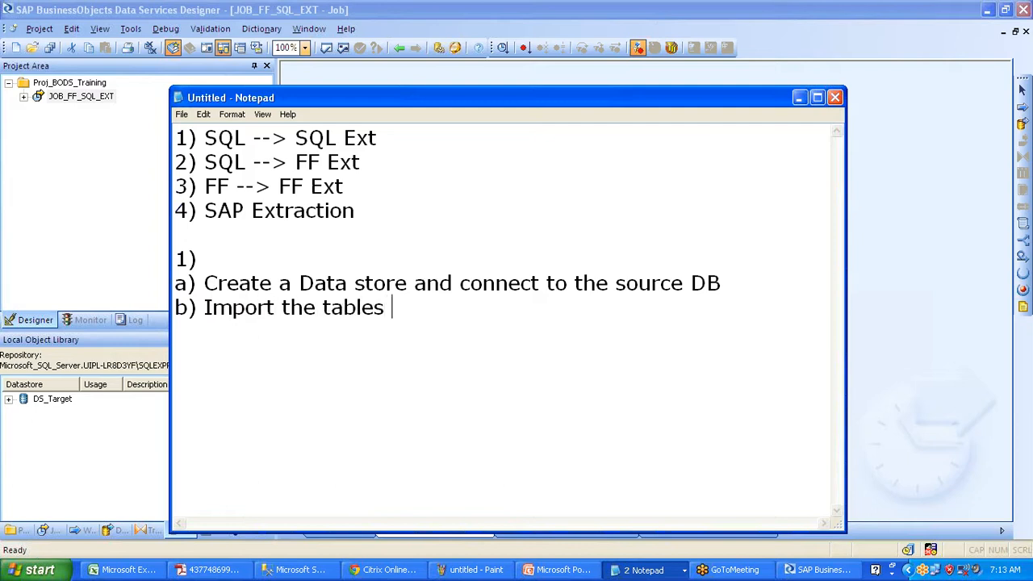
text(that you ne)
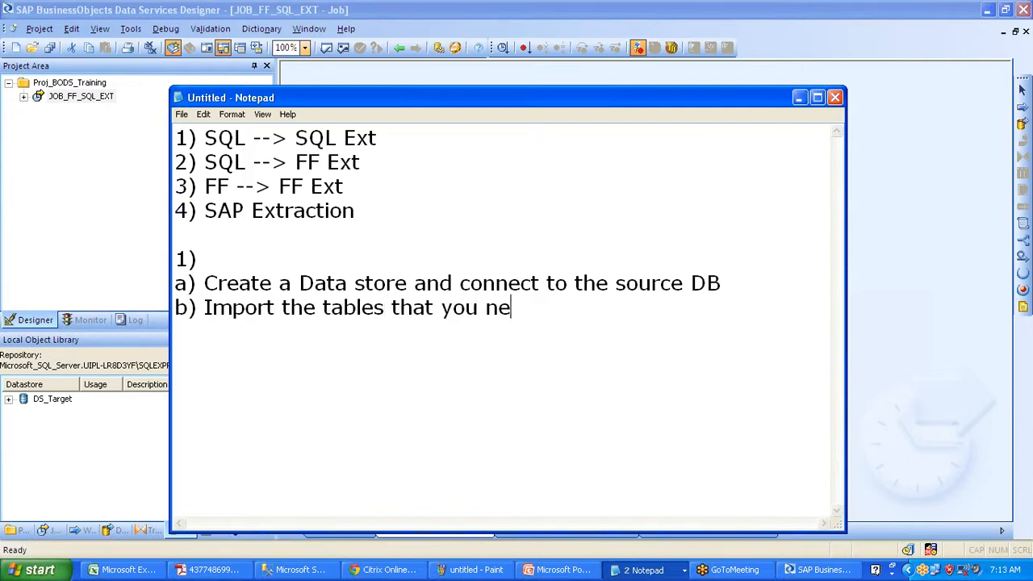
text(ed to perform)
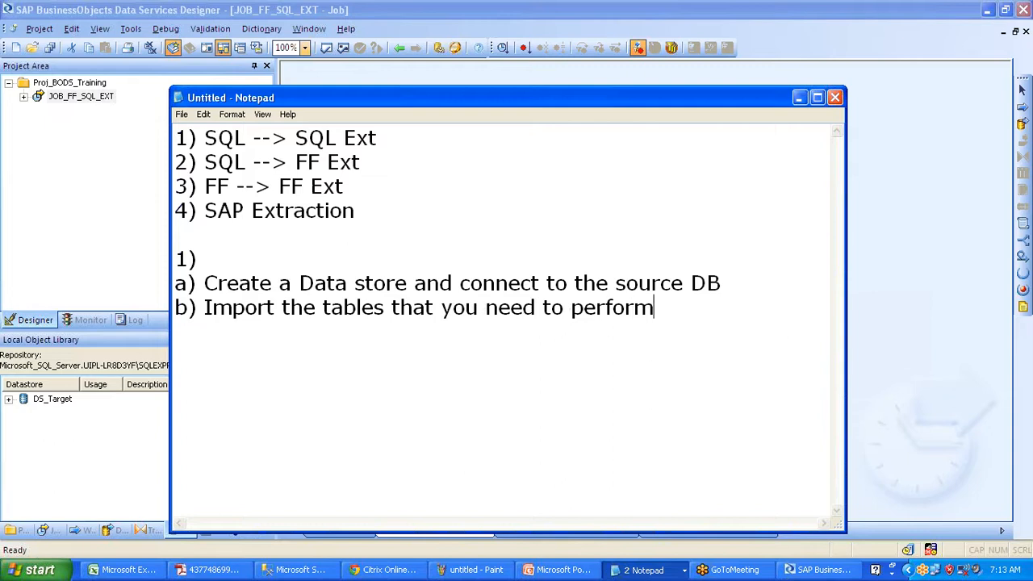
text( the job)
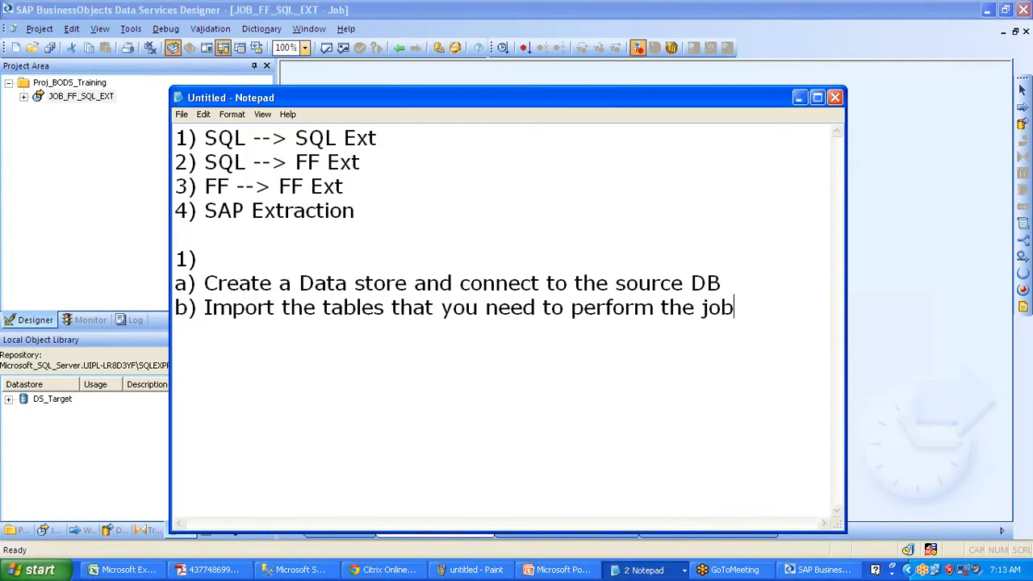
key(Return)
- Add step 'c) Build the job' to the notes
text(c)
text() )
text(buo)
key(BackSpace)
key(BackSpace)
key(BackSpace)
text(Bui)
text(lkd)
key(BackSpace)
key(BackSpace)
text(d the )
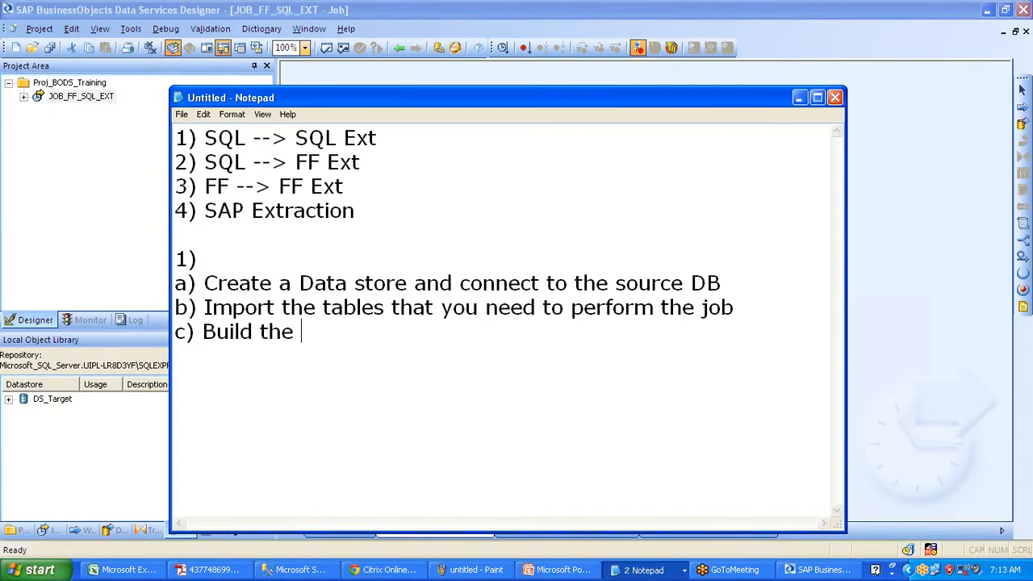
text(job)
key(Return)
- Add 'd) Execute' and highlight the key phrases of steps a and b
text(d) Ex)
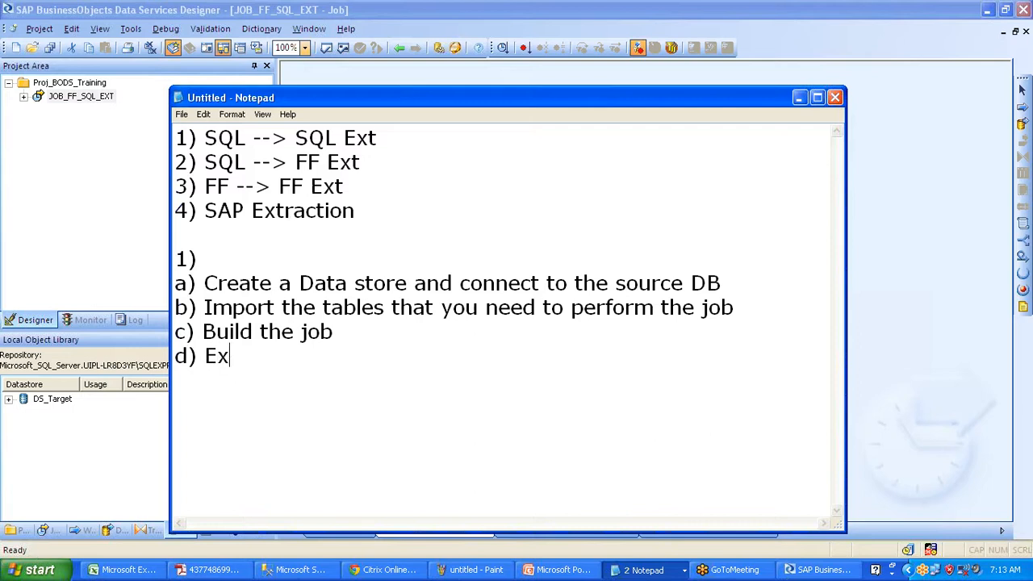
text(ecute.)
key(BackSpace)
drag(313, 283, 584, 284)
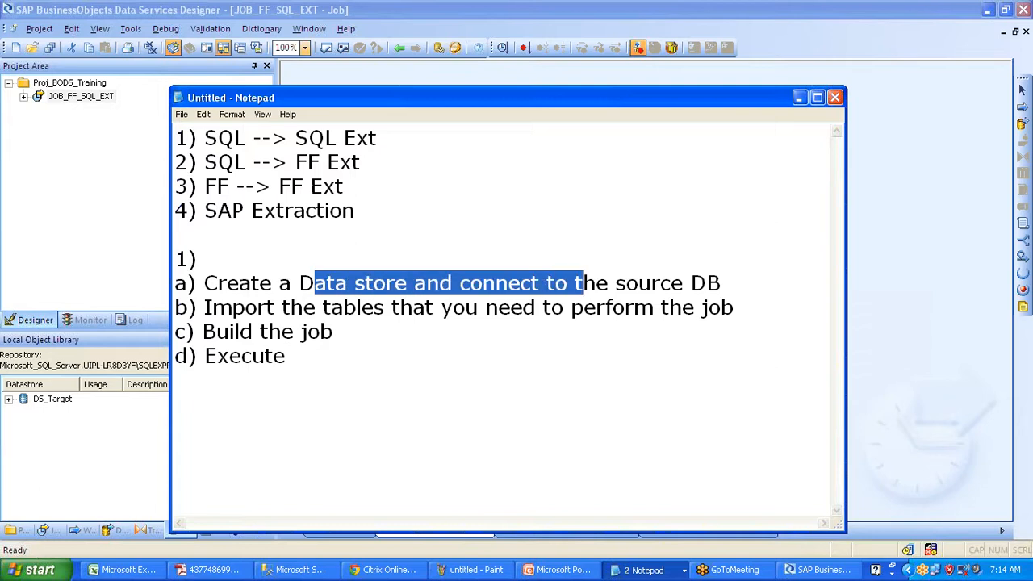
drag(303, 308, 542, 307)
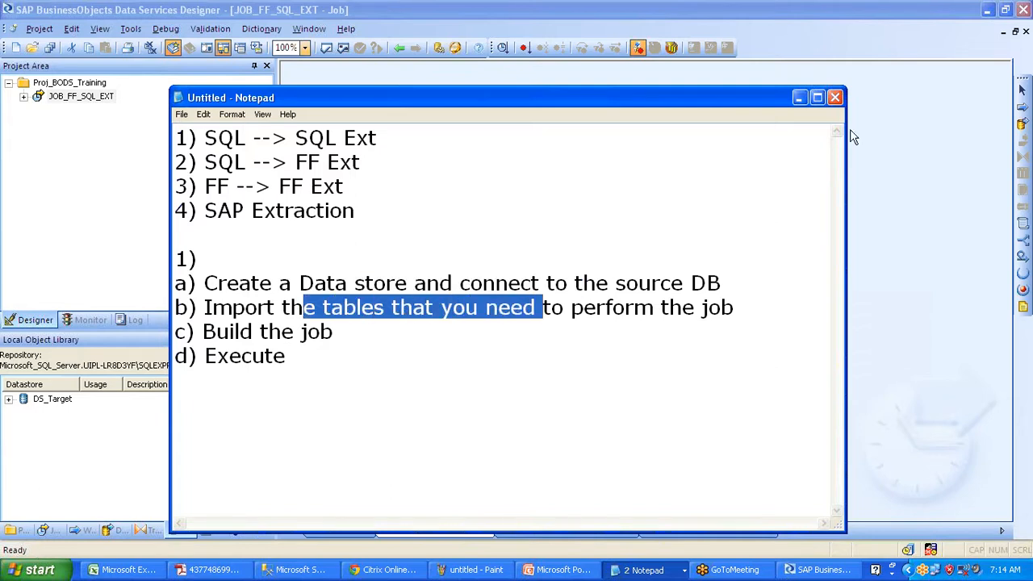
- Glance over the Notepad step list, return to the Designer, then switch to SQL Server Management Studio
click(798, 98)
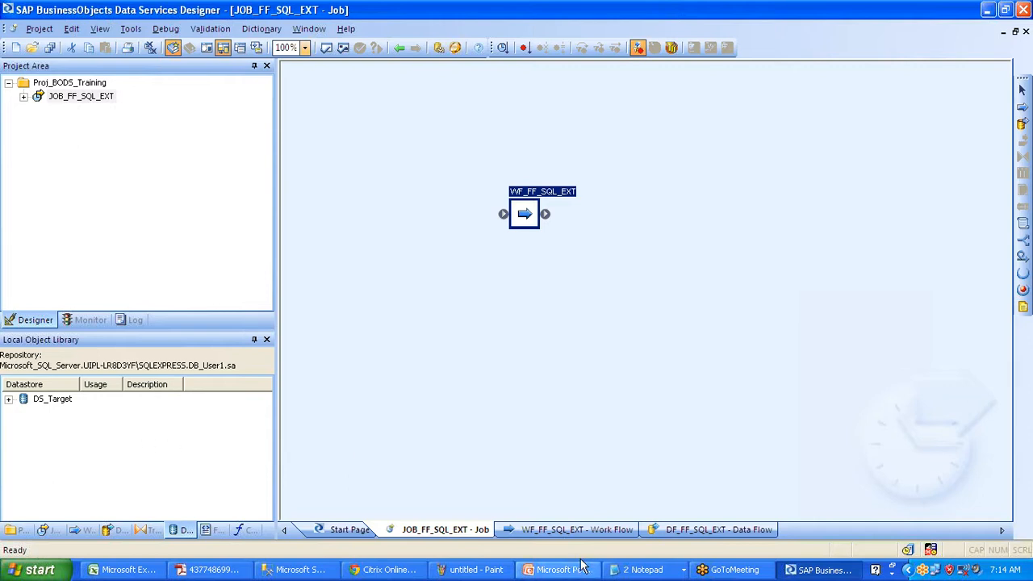
click(643, 569)
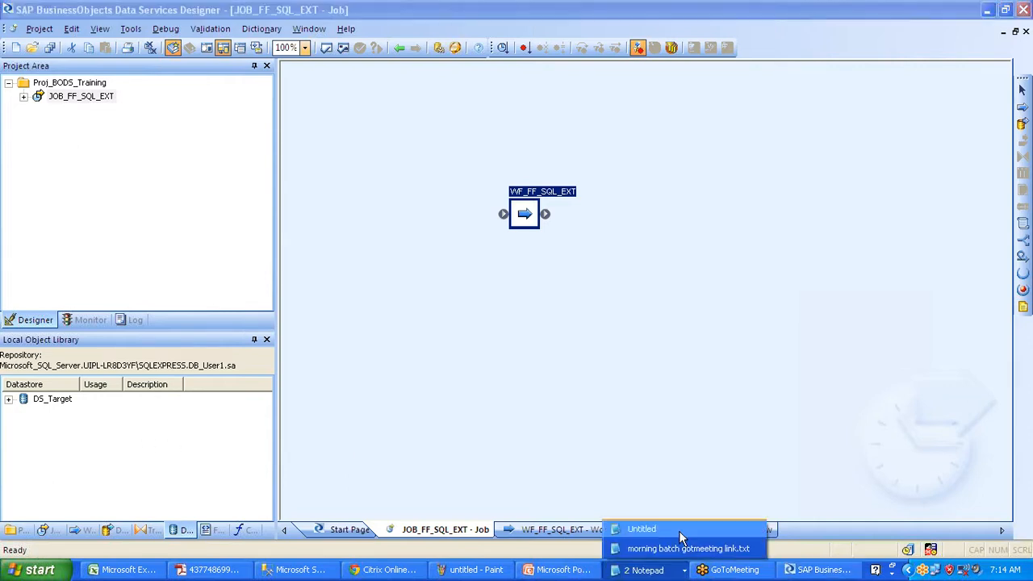
click(680, 531)
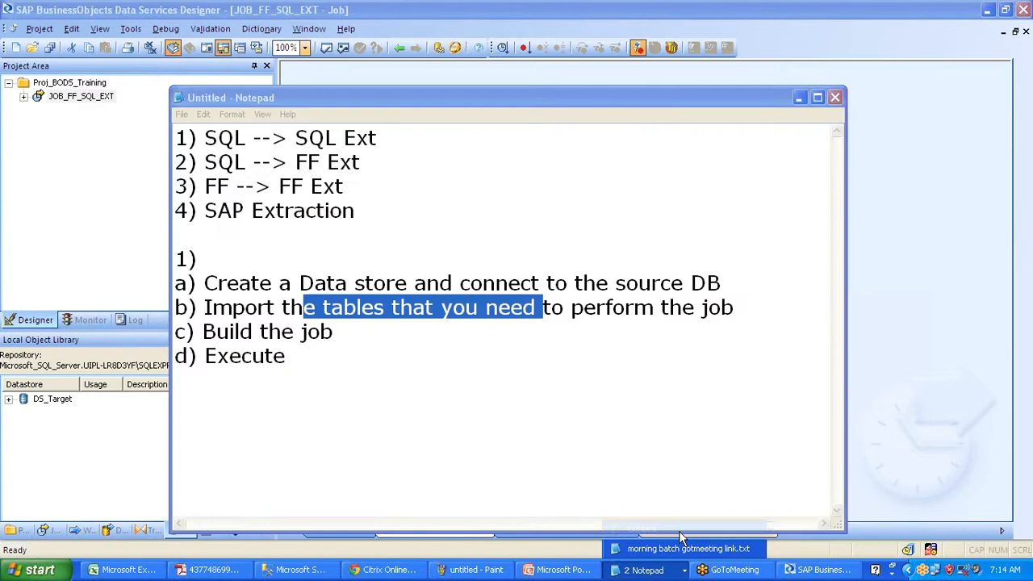
click(680, 531)
click(643, 570)
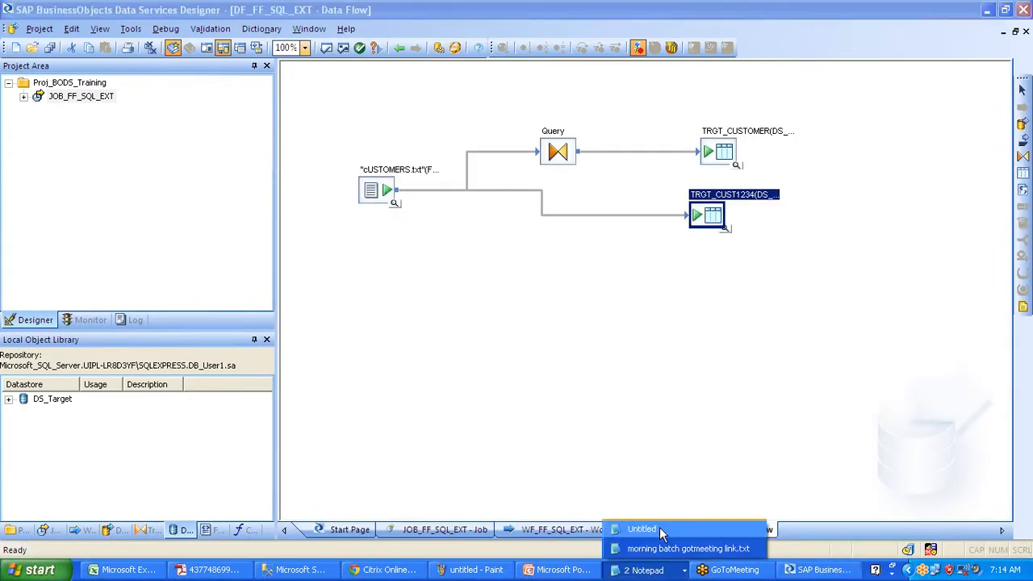
click(659, 529)
key(alt+Tab)
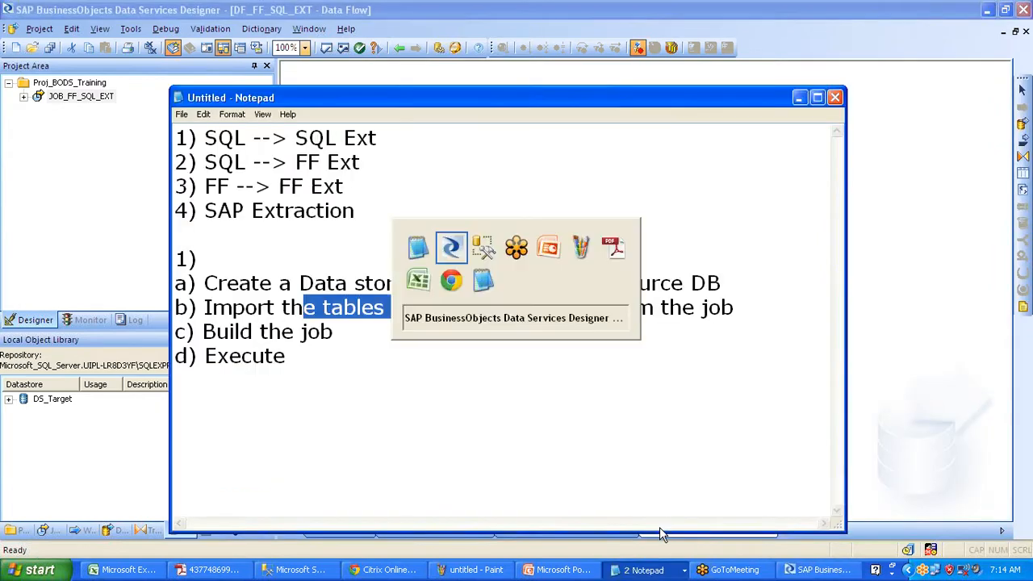
click(303, 571)
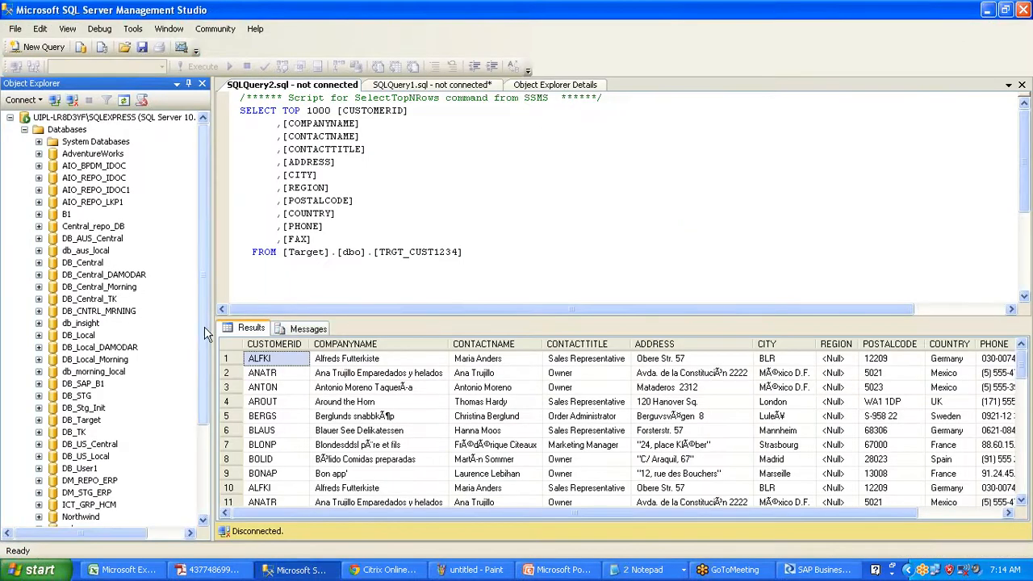
- Expand and select the Northwind database in Object Explorer
drag(204, 335, 207, 398)
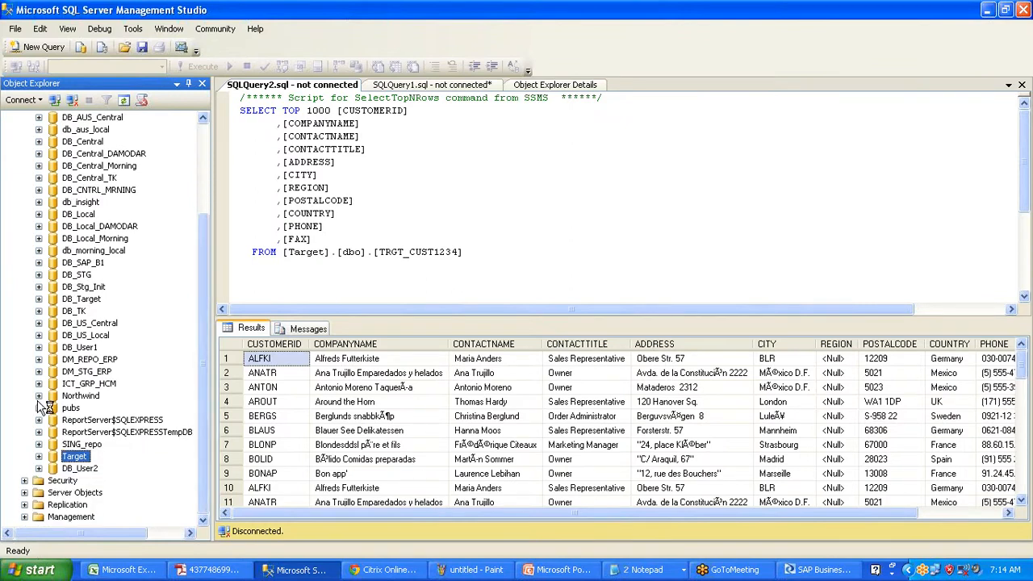
click(38, 396)
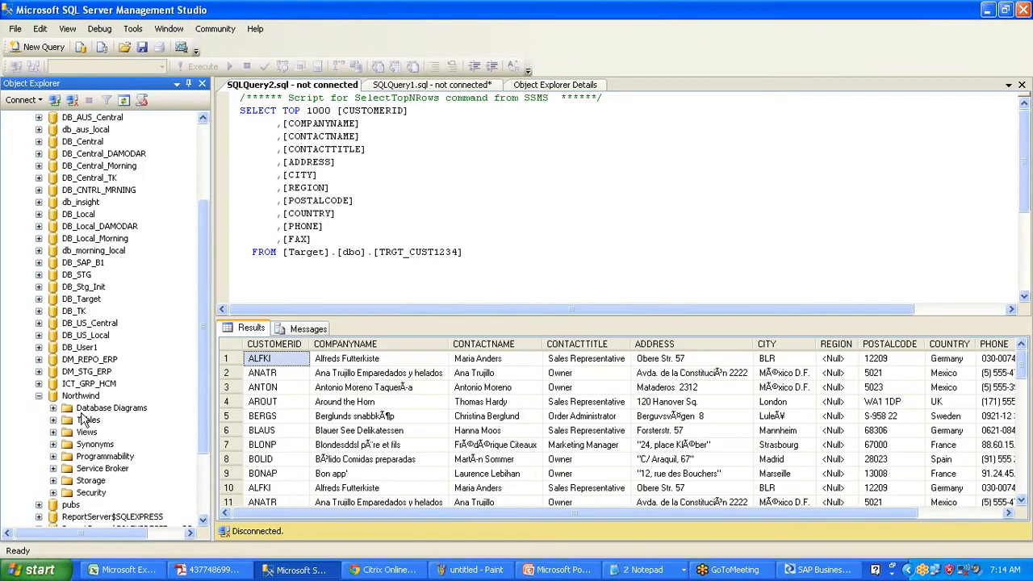
click(80, 397)
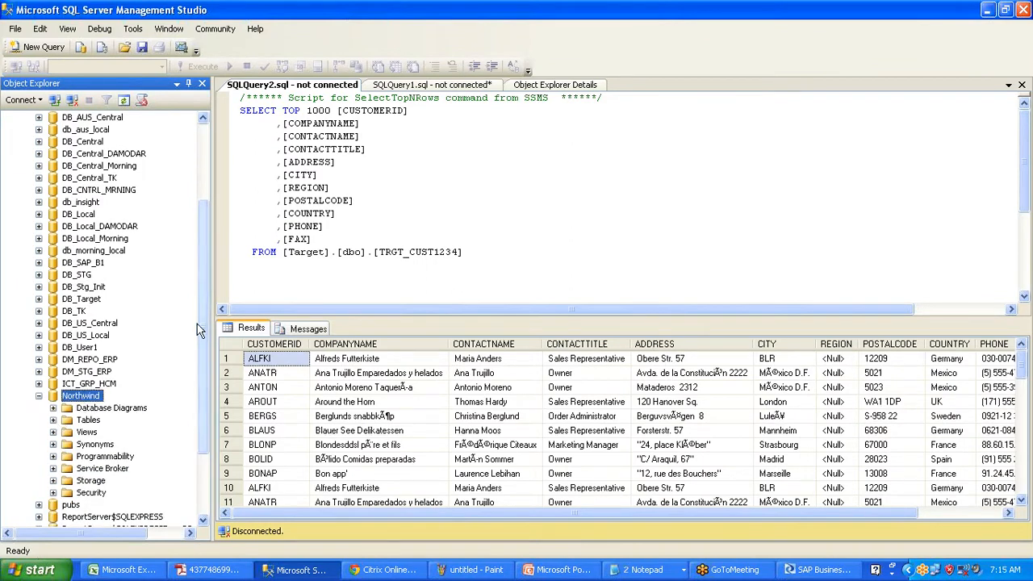
drag(200, 319, 200, 234)
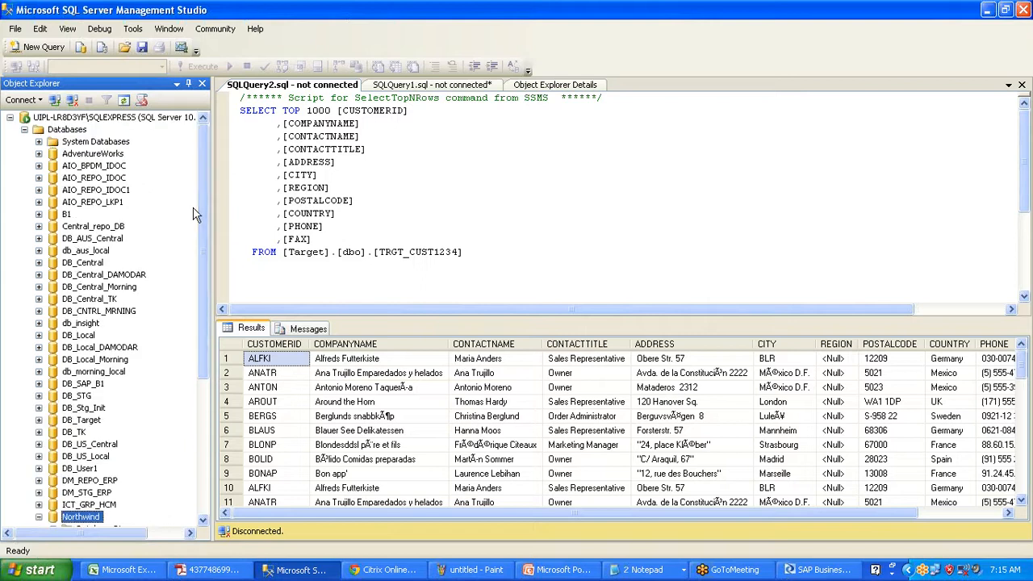
- Expand AdventureWorks, browse through its Tables list, then collapse Tables again
click(93, 154)
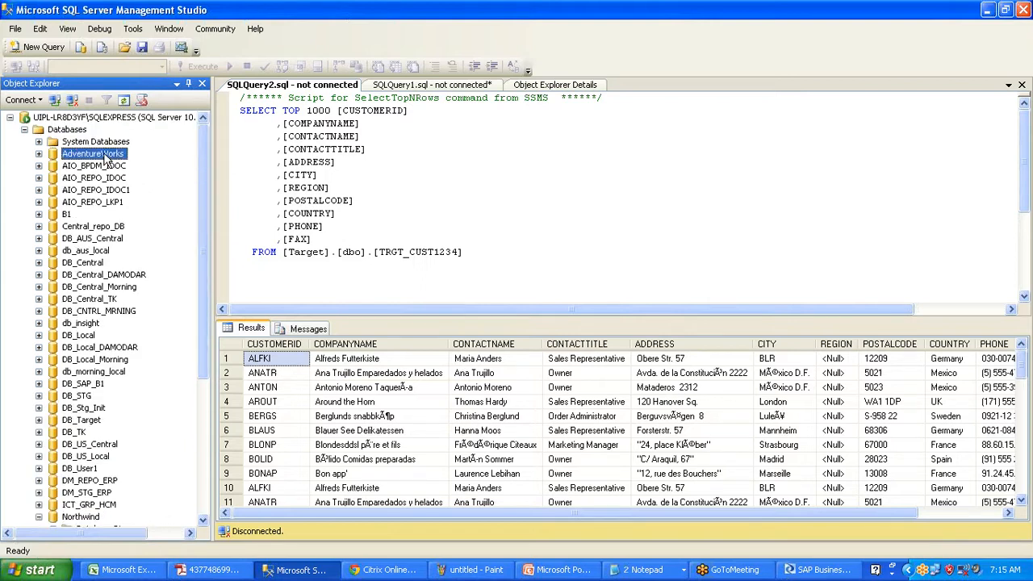
click(38, 153)
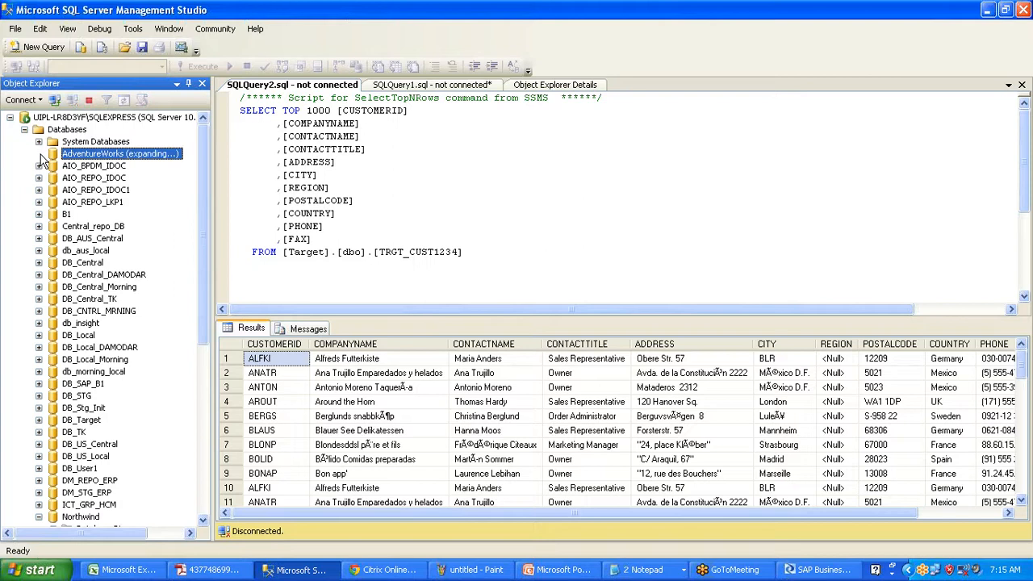
click(52, 177)
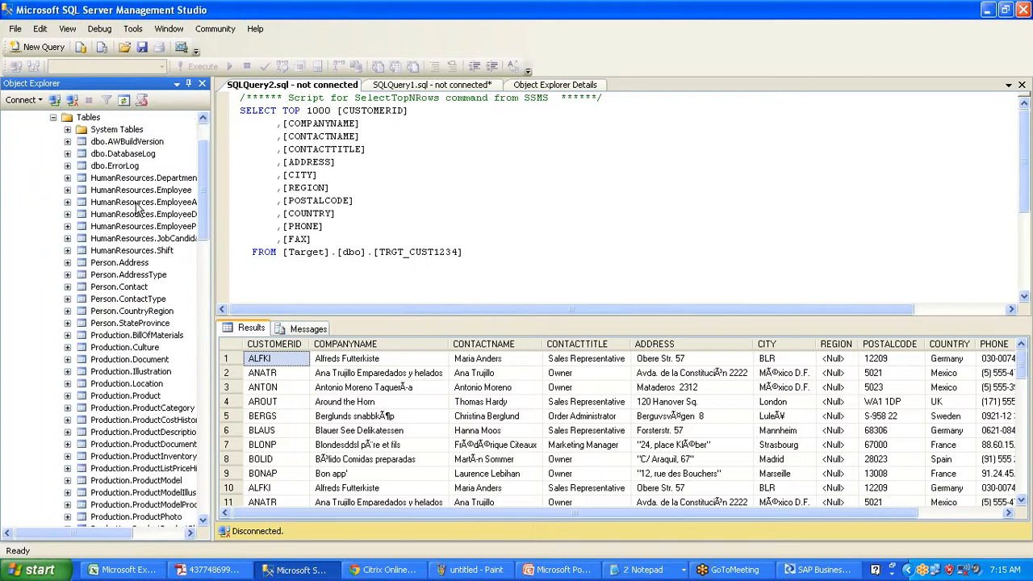
drag(206, 190, 206, 291)
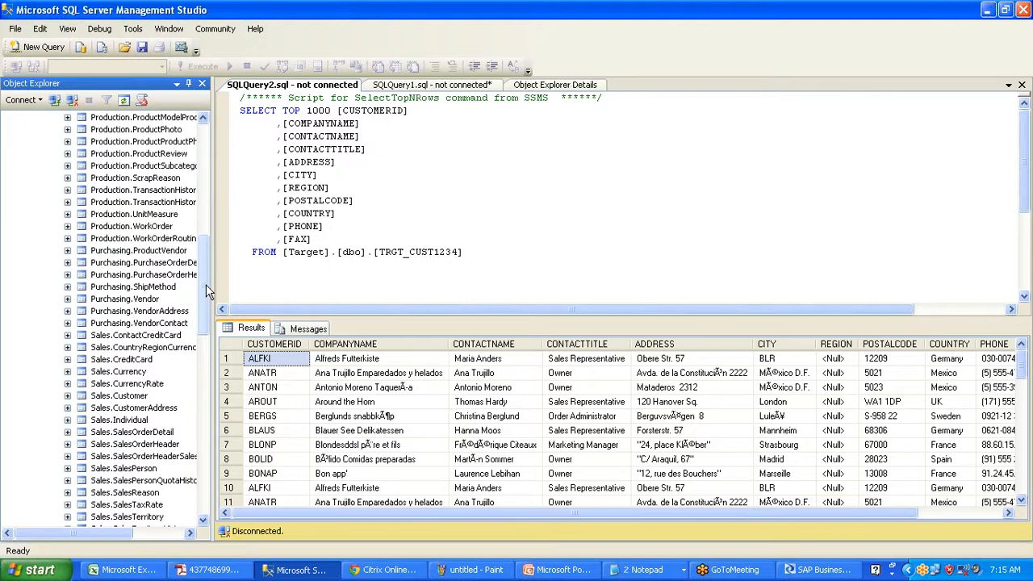
drag(205, 284, 207, 165)
click(53, 179)
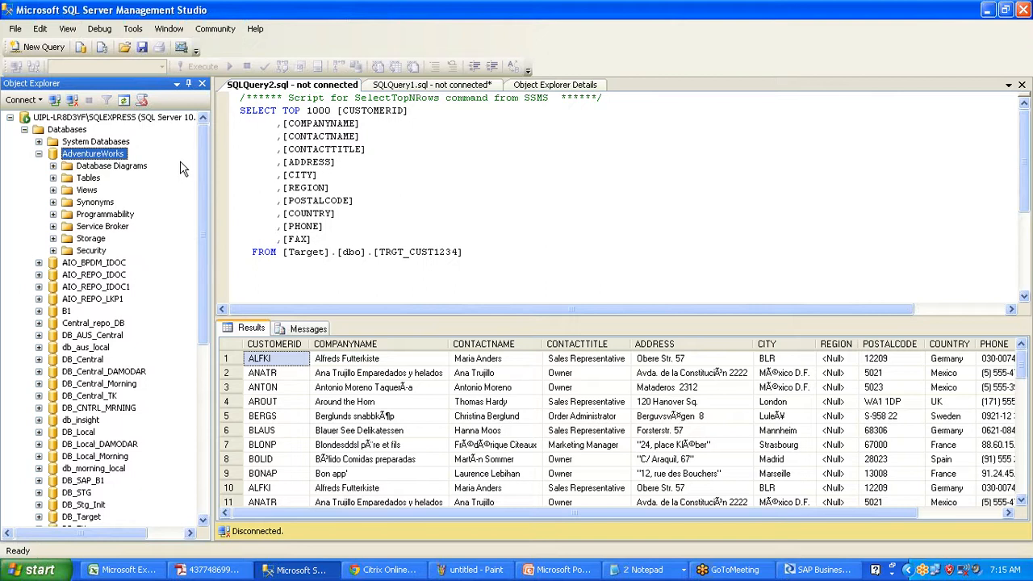
- Select the Northwind database in Management Studio's Object Explorer, then minimize Management Studio
drag(202, 166, 209, 297)
click(73, 377)
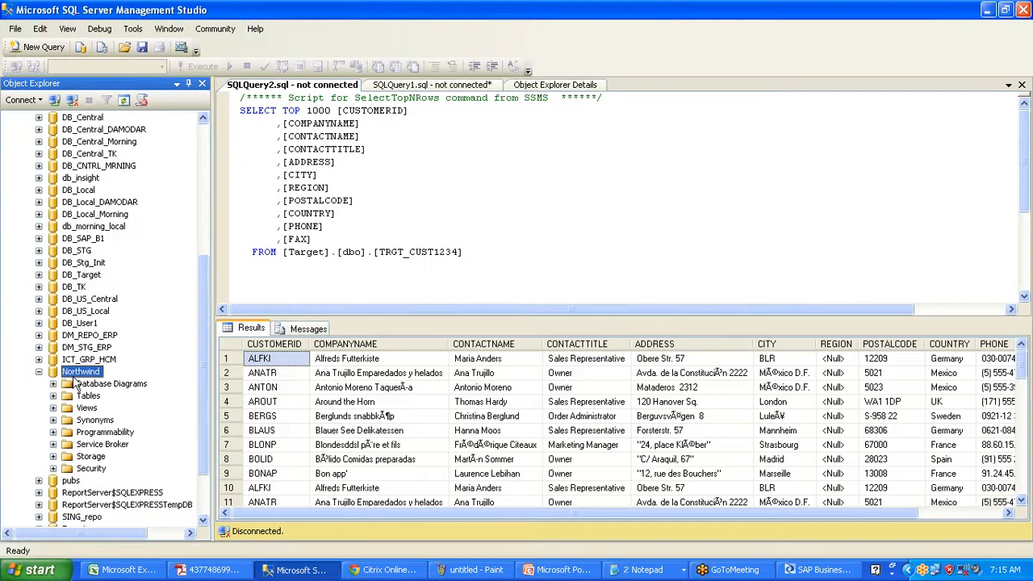
click(73, 376)
click(989, 11)
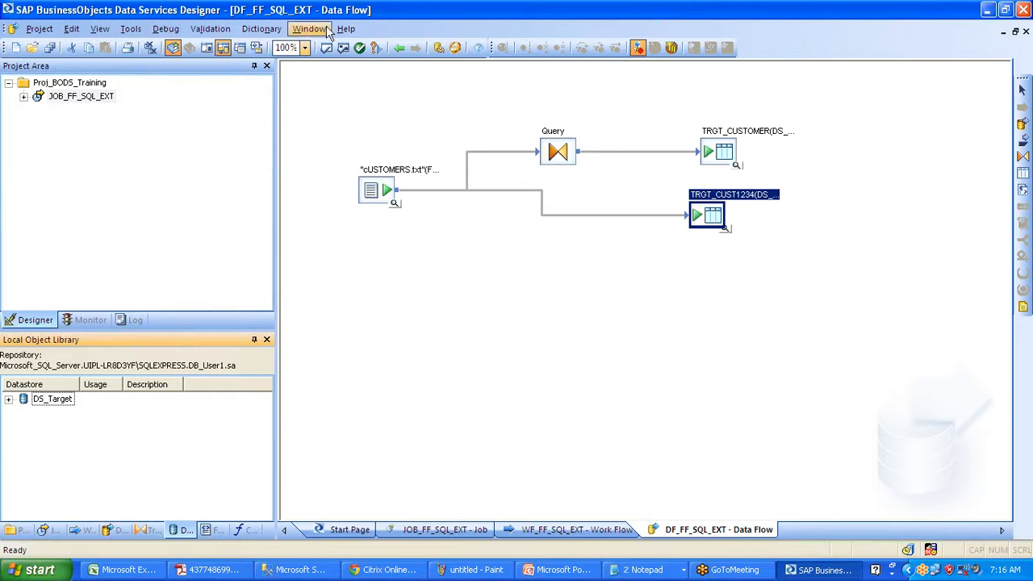
- Close all Designer workspace windows and show the Start Page from the Help menu
click(152, 49)
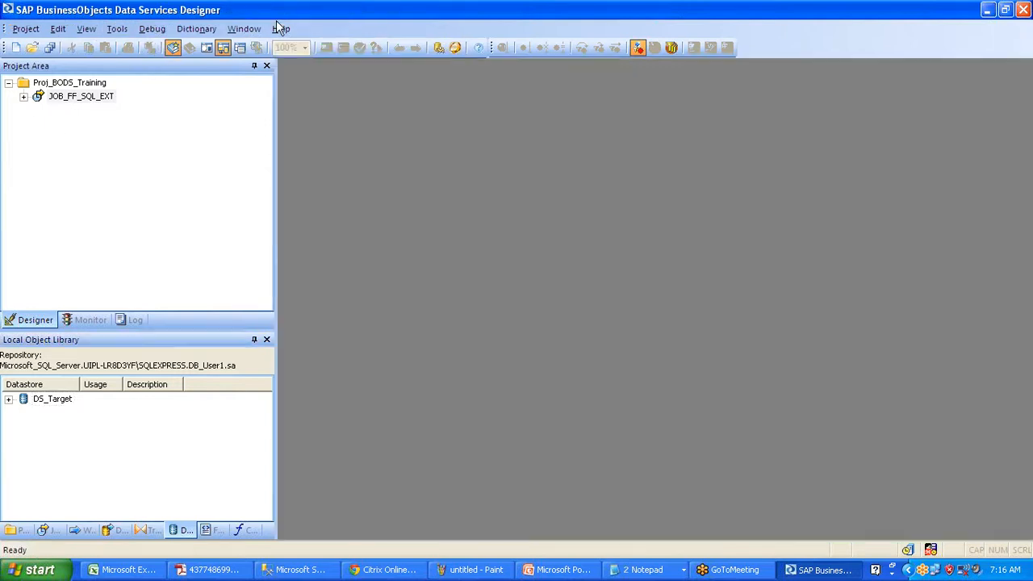
click(280, 28)
click(330, 159)
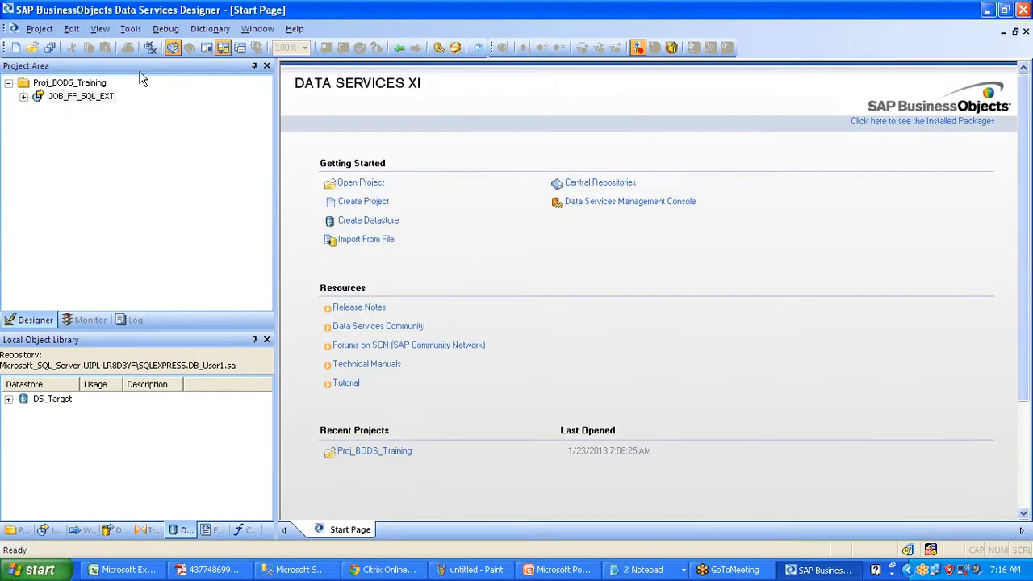
- Browse the Project > New creation options, then dismiss the menu without choosing anything
click(39, 28)
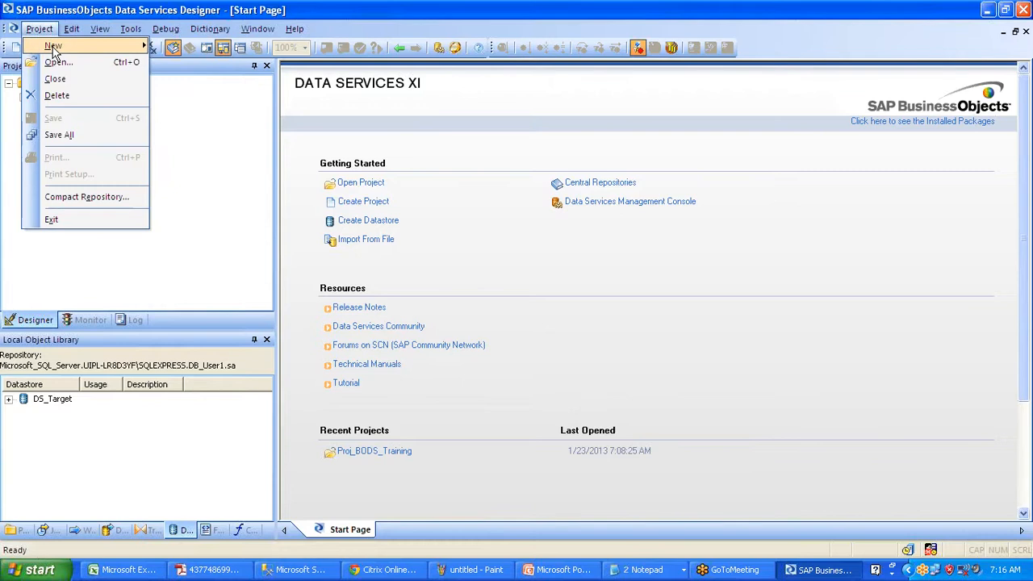
mouse_move(54, 45)
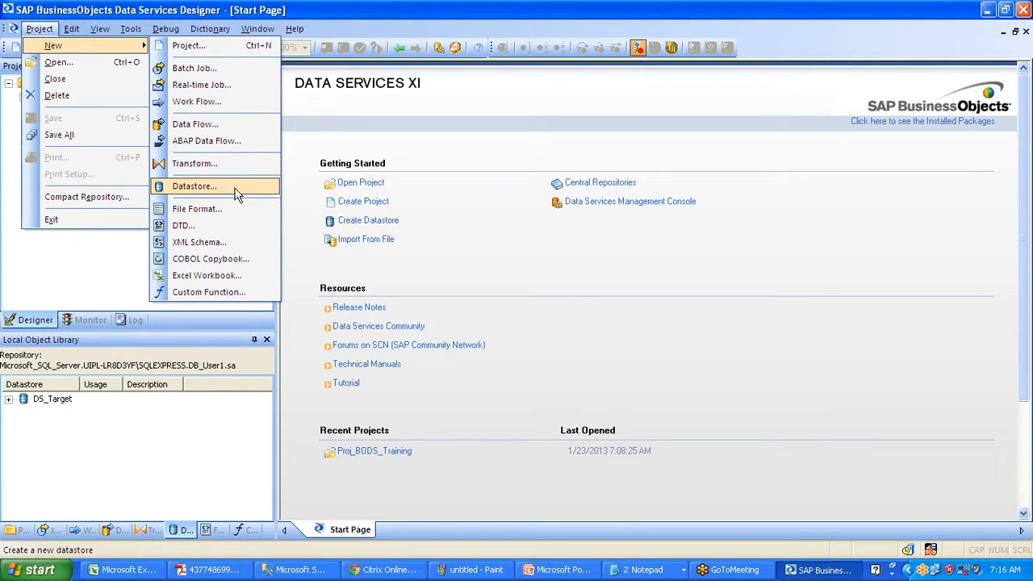
click(120, 439)
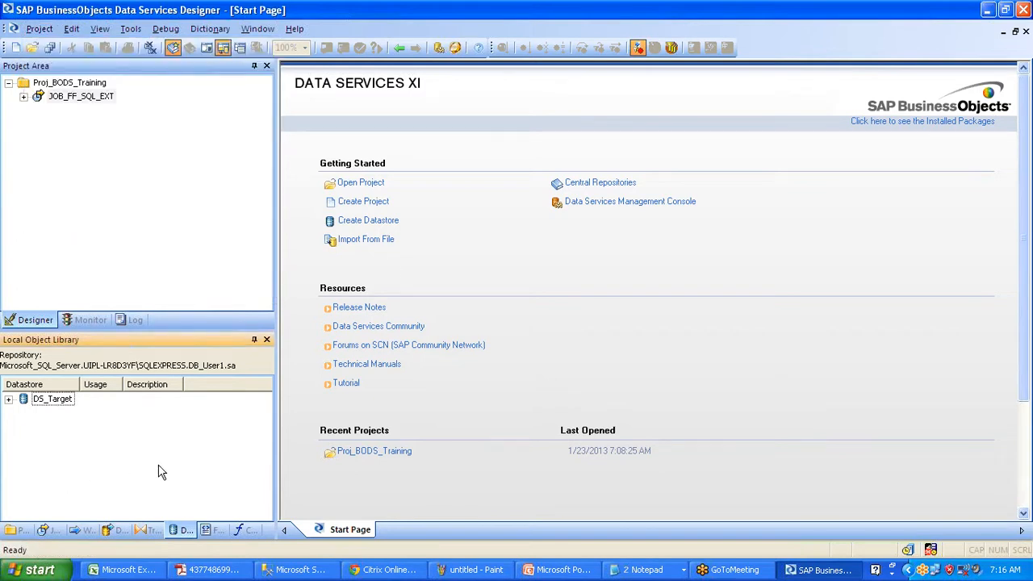
- Create datastore DS_Source_Northwind with type Database, Microsoft SQL Server, version Microsoft SQL Server 2008
right_click(95, 469)
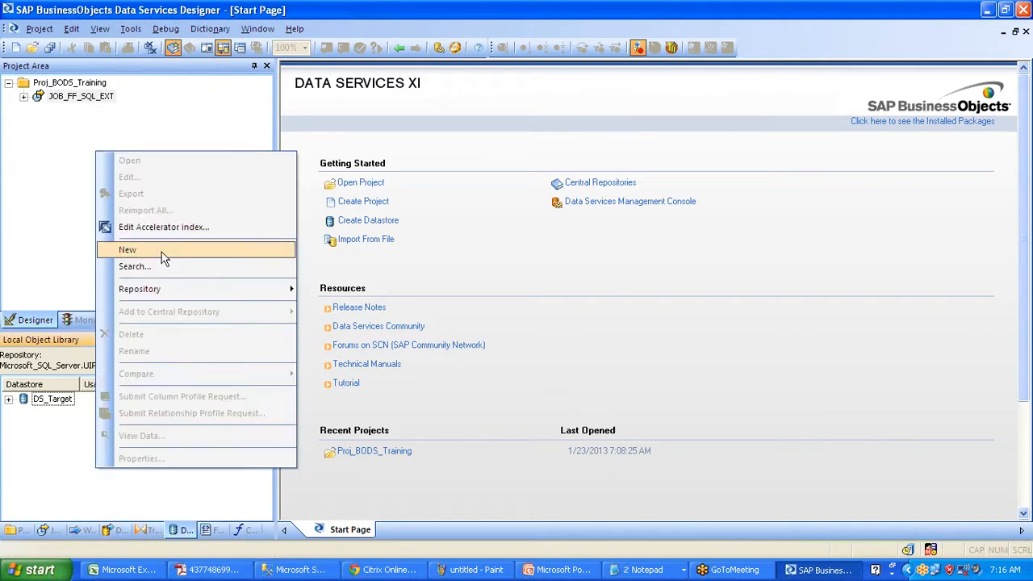
click(161, 253)
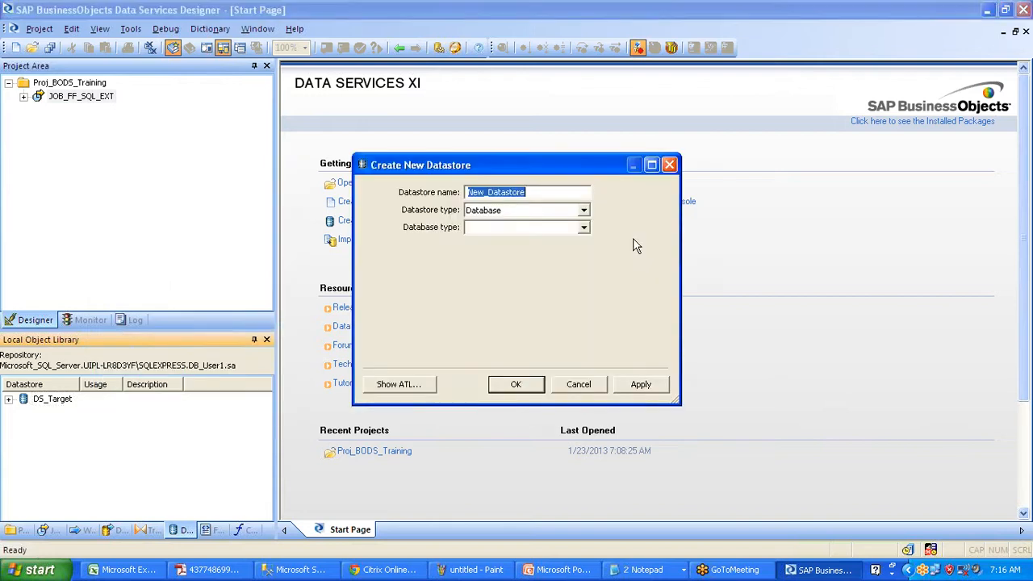
text(DS)
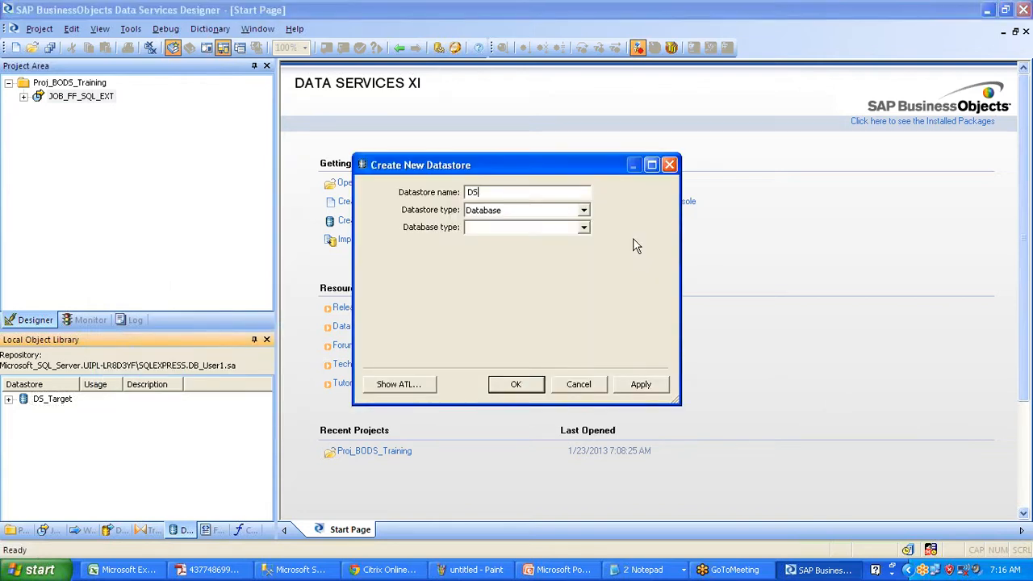
text(_Source_Northwind)
click(586, 214)
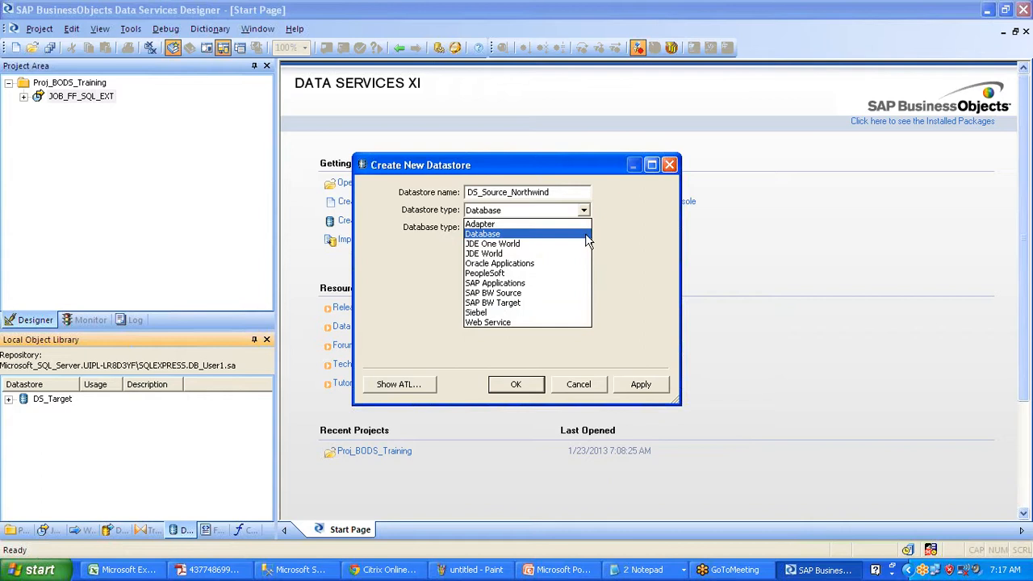
click(584, 233)
click(584, 229)
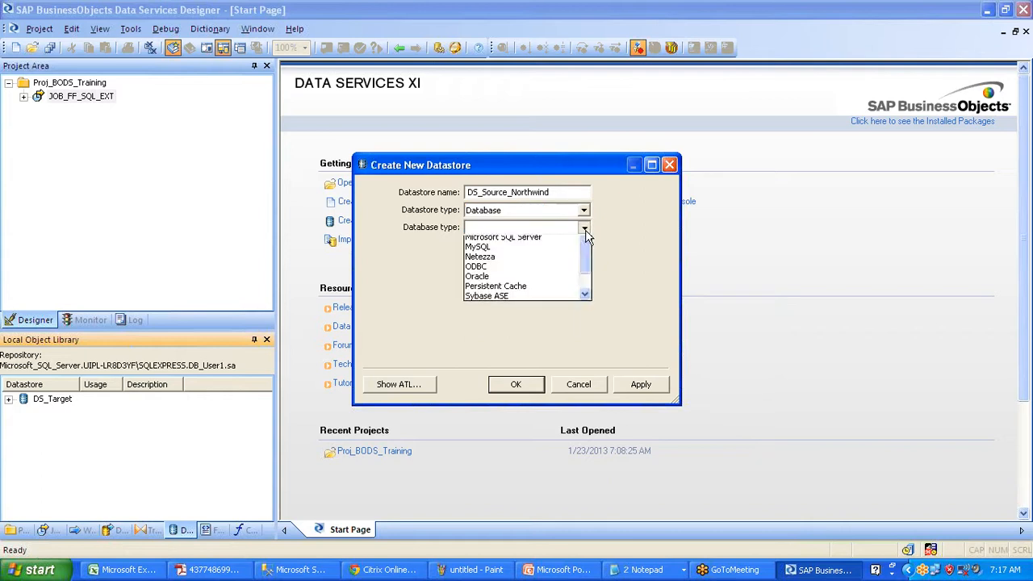
click(565, 310)
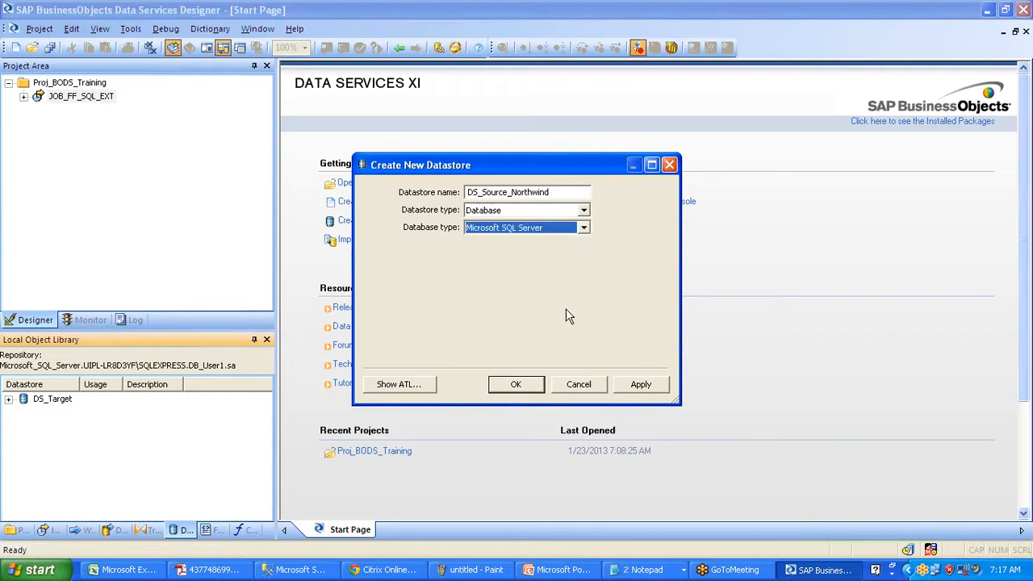
click(584, 244)
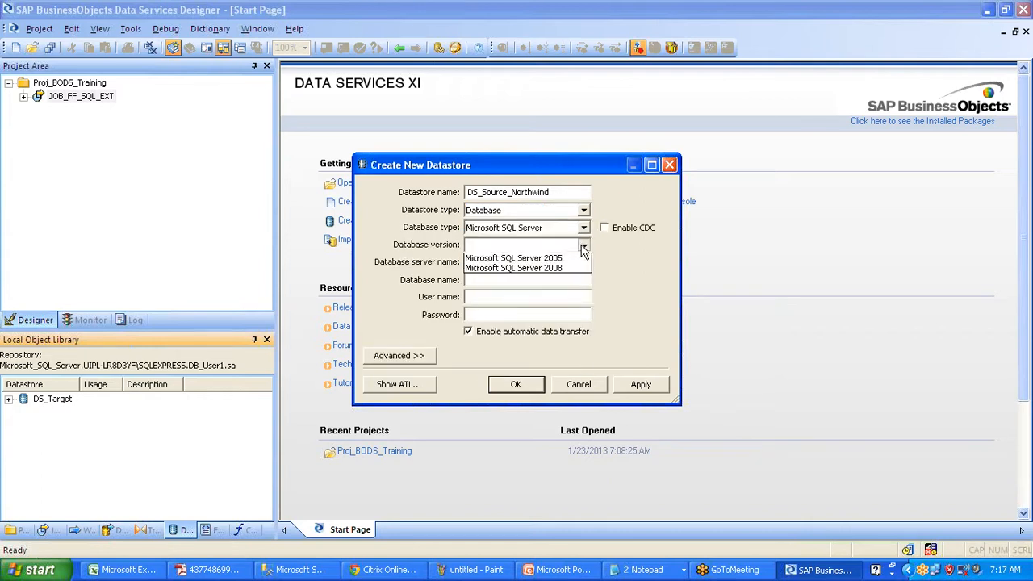
click(574, 280)
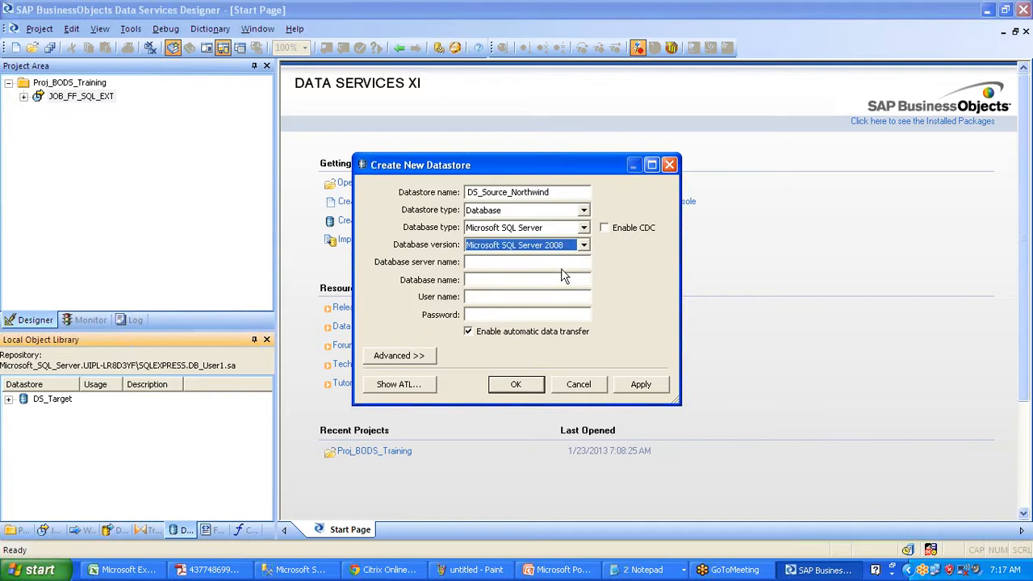
key(Tab)
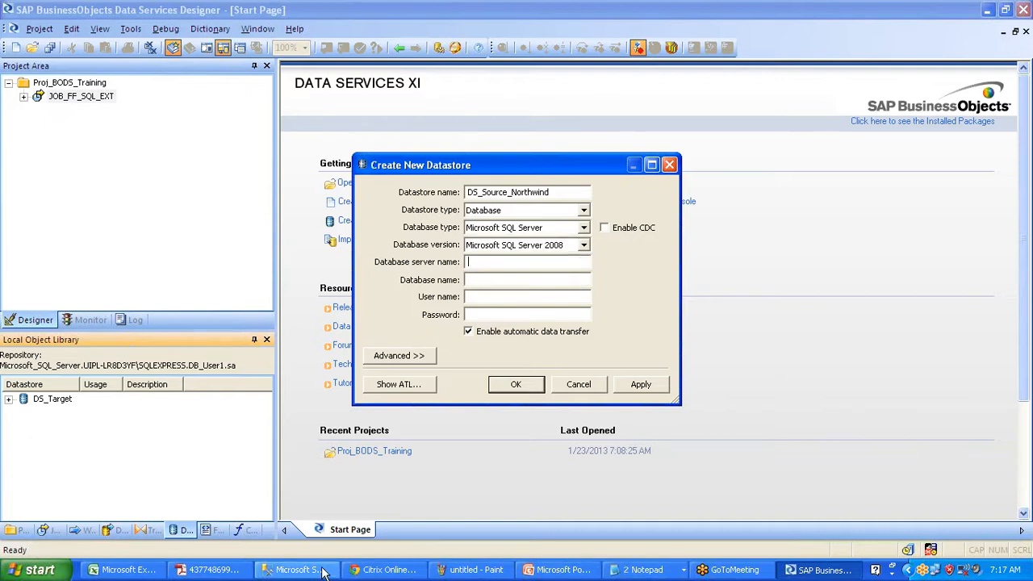
- Enter the SQLEXPRESS server name from Management Studio, database Northwind, and the login user name and password
click(295, 569)
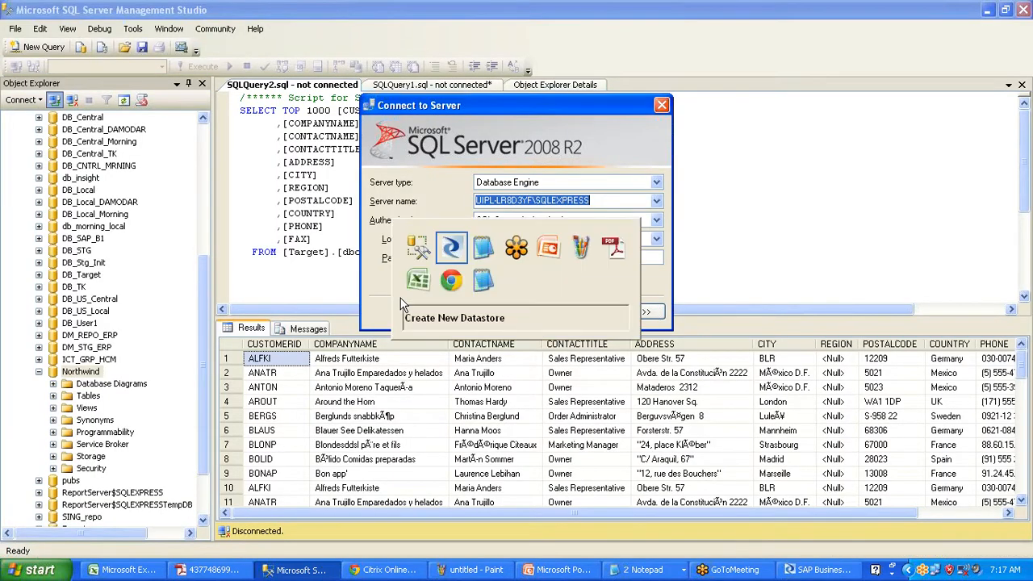
key(alt+Tab)
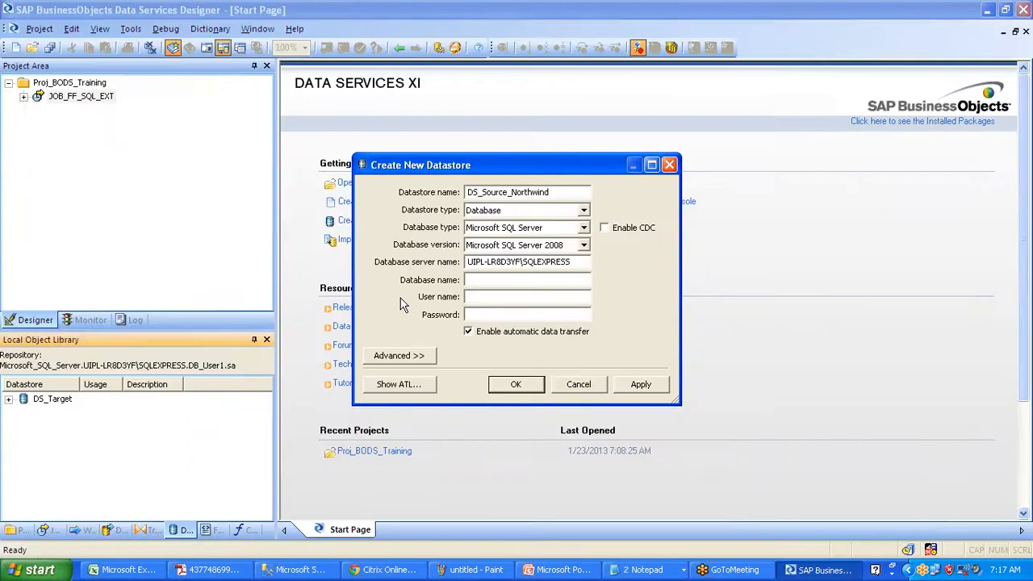
key(alt+Tab)
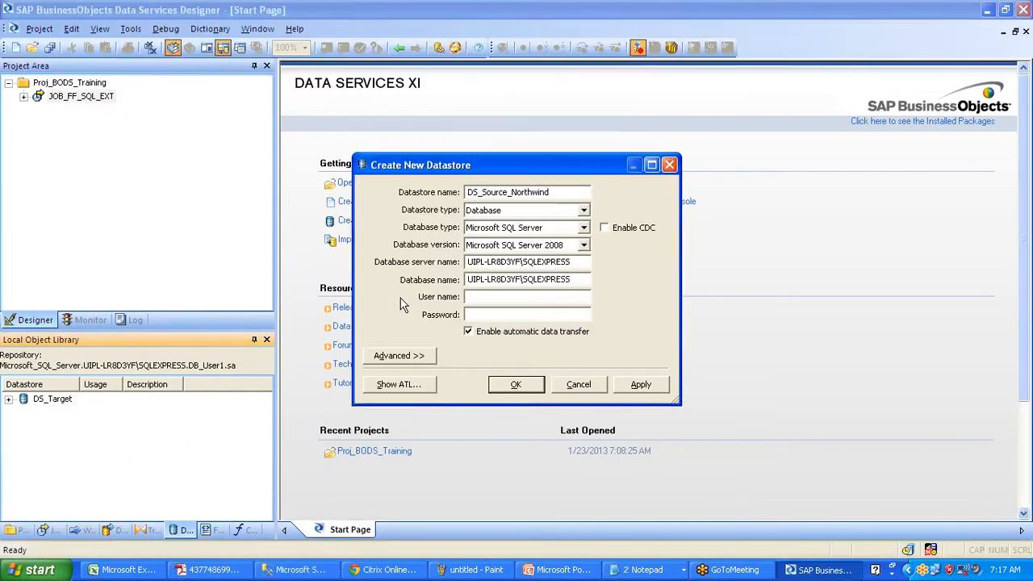
text(N)
text(orthwind)
text(sa)
key(Tab)
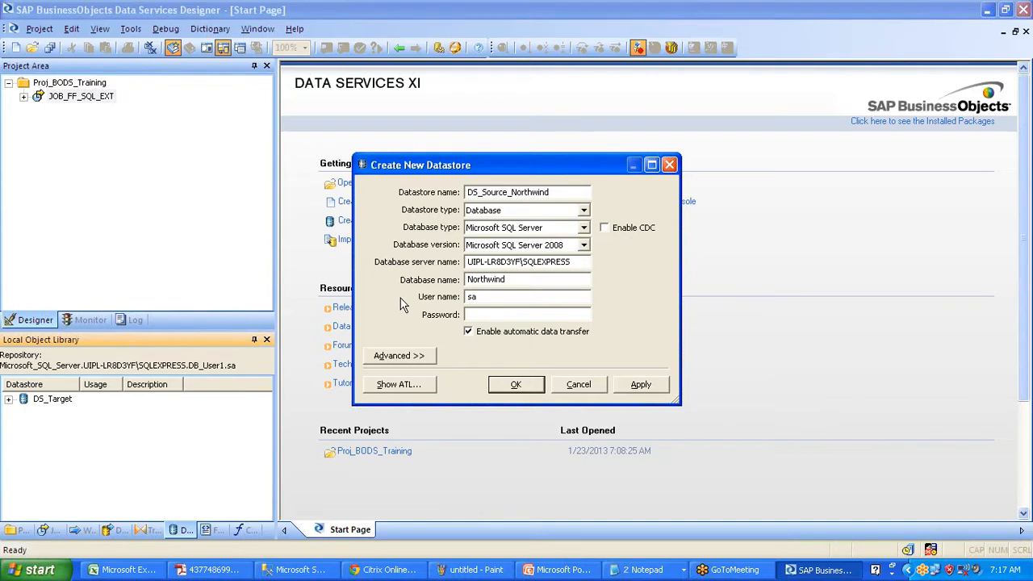
text(**********)
- Apply and save the DS_Source_Northwind datastore, then select it in the library
click(639, 385)
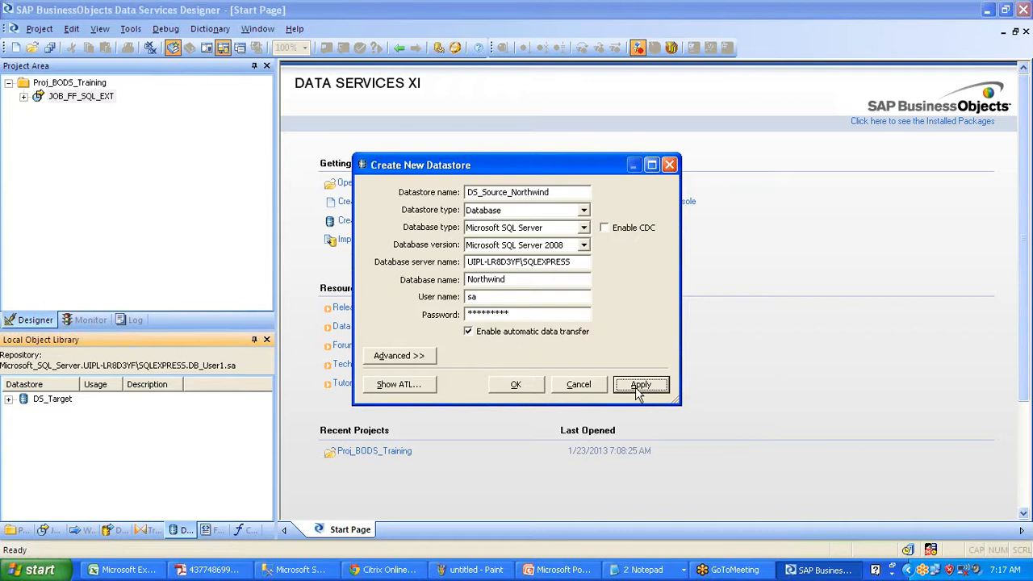
click(521, 388)
click(79, 399)
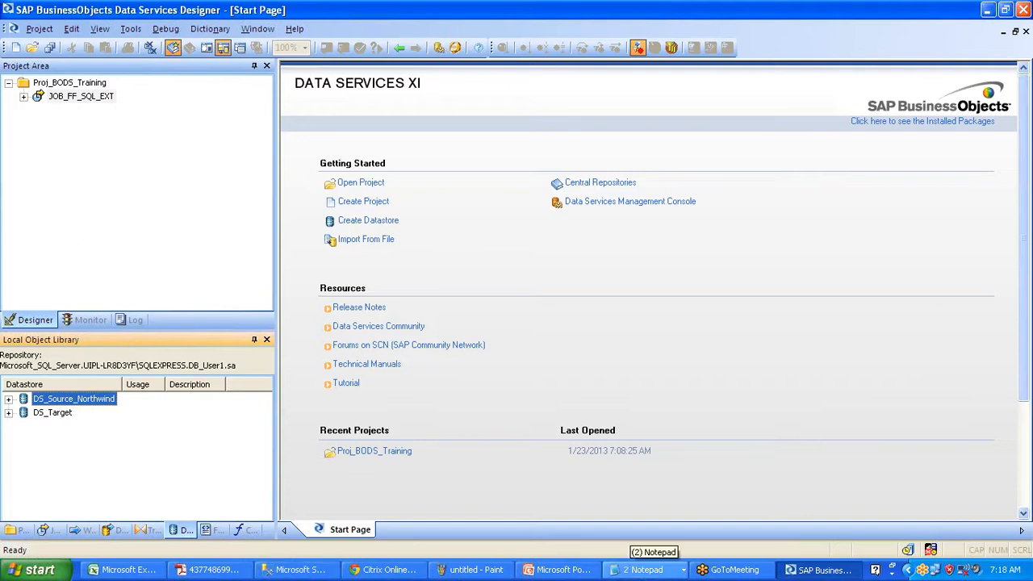
click(643, 570)
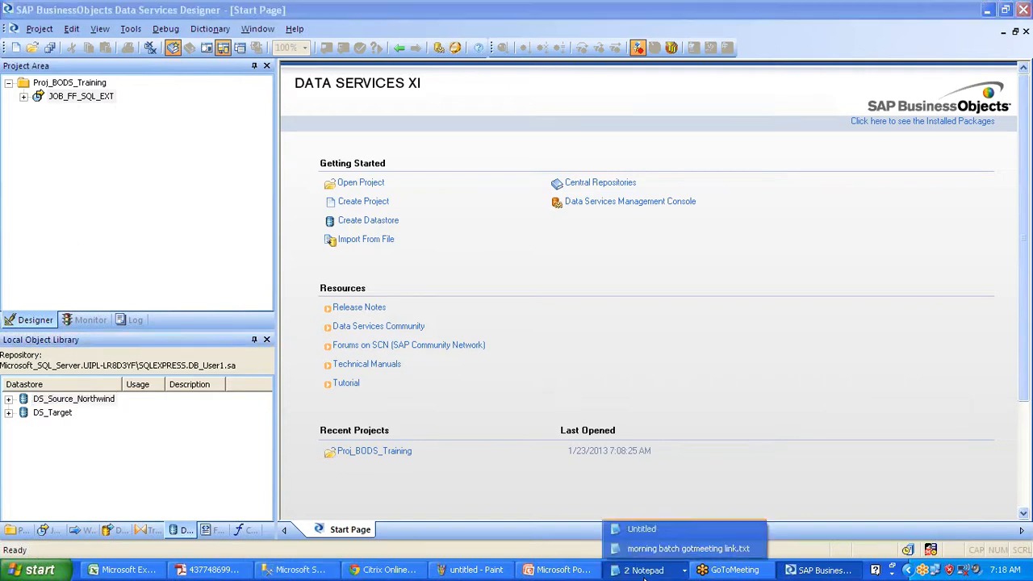
click(633, 530)
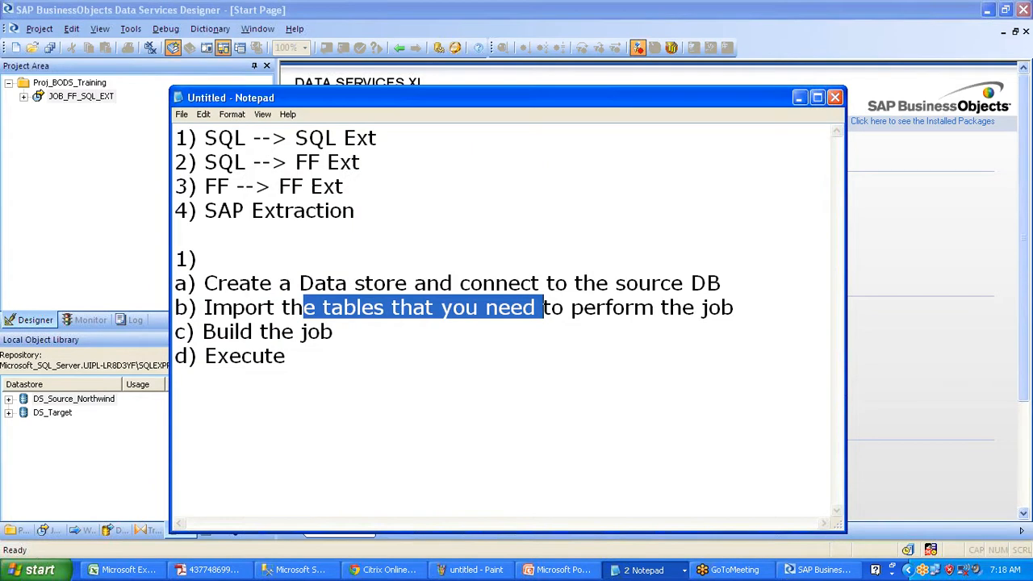
click(290, 575)
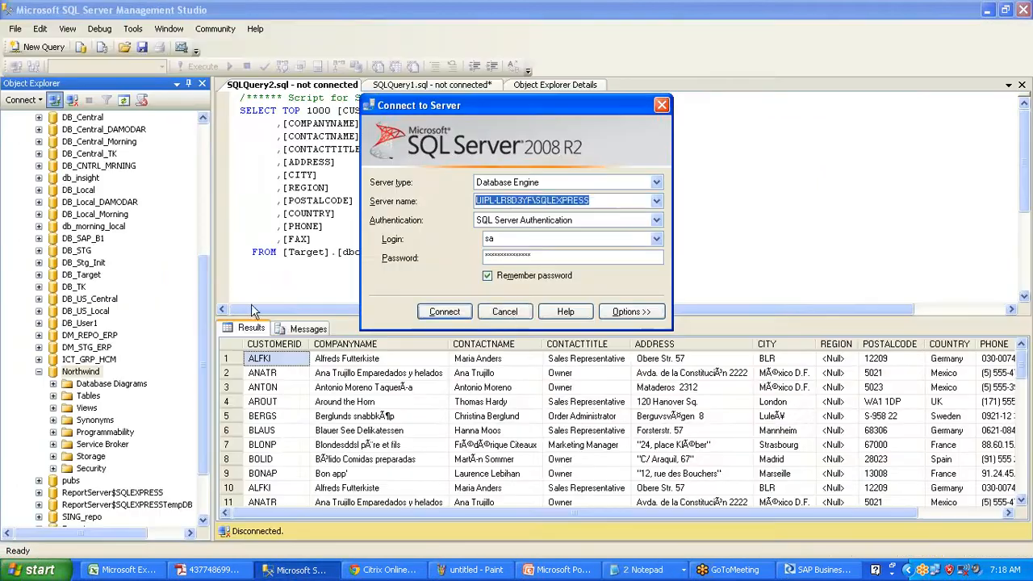
click(508, 313)
click(52, 395)
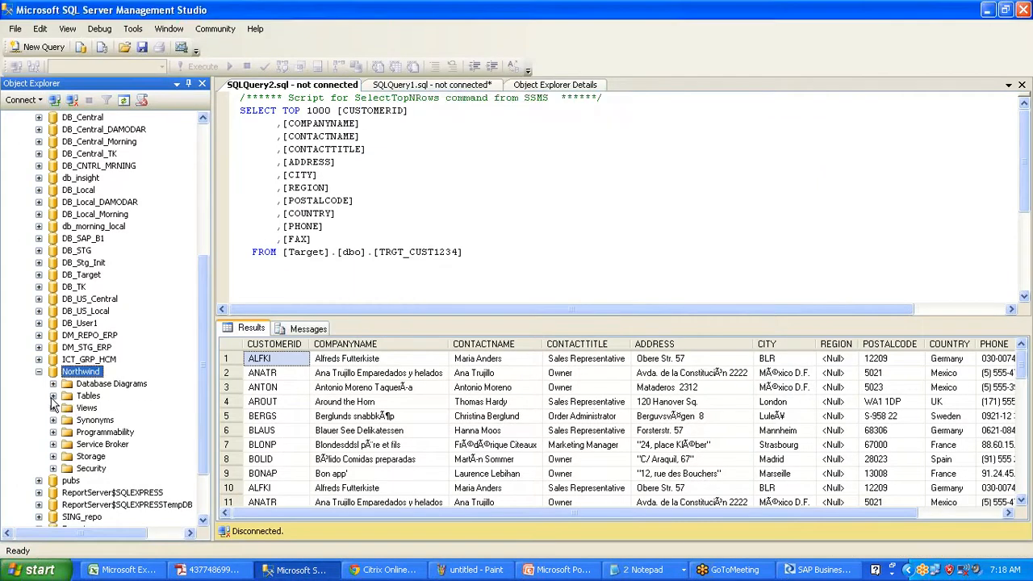
drag(205, 272, 205, 316)
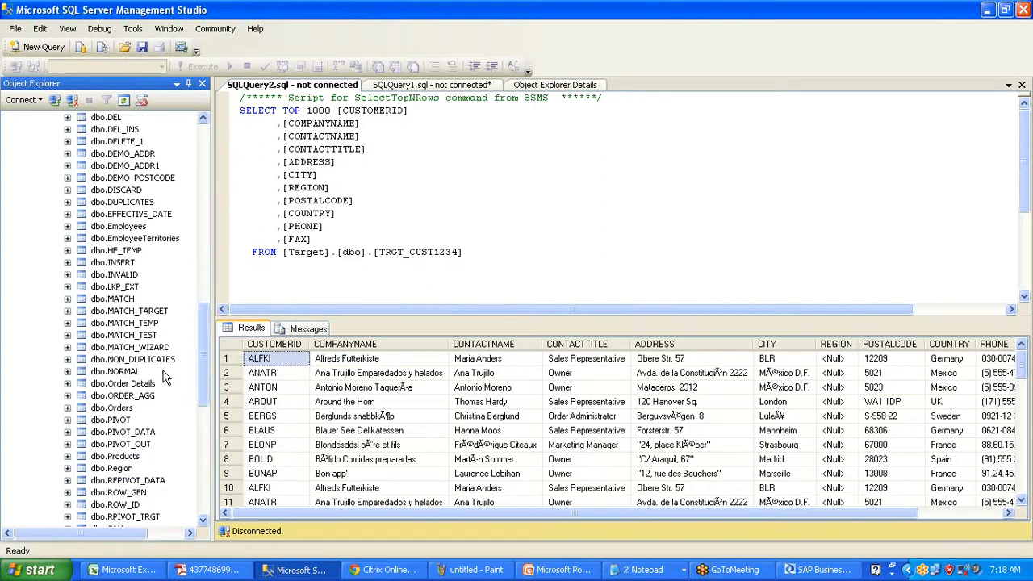
click(121, 383)
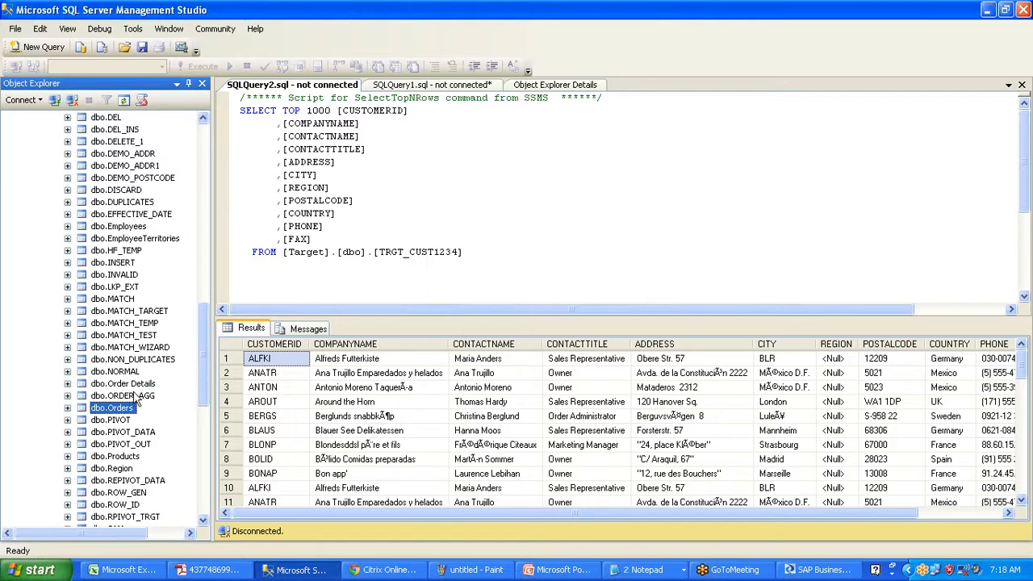
click(989, 11)
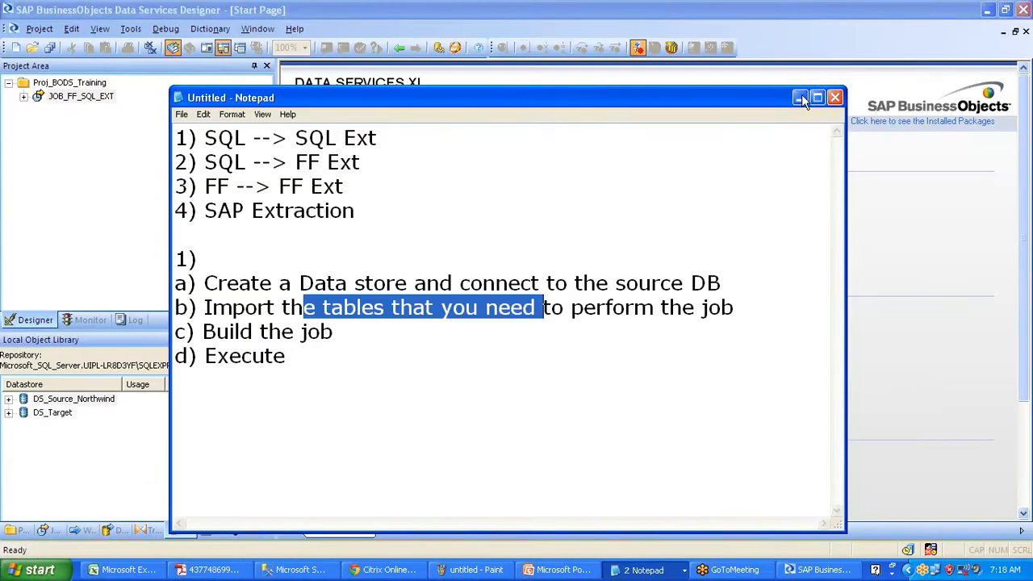
click(800, 97)
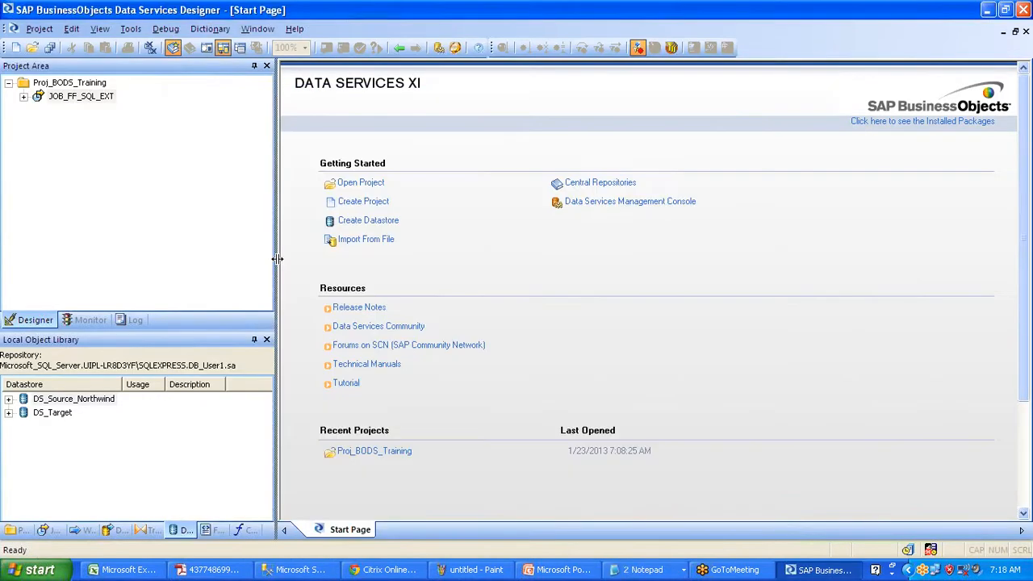
- Widen the left-hand project and library panels slightly and select DS_Source_Northwind
drag(277, 259, 286, 259)
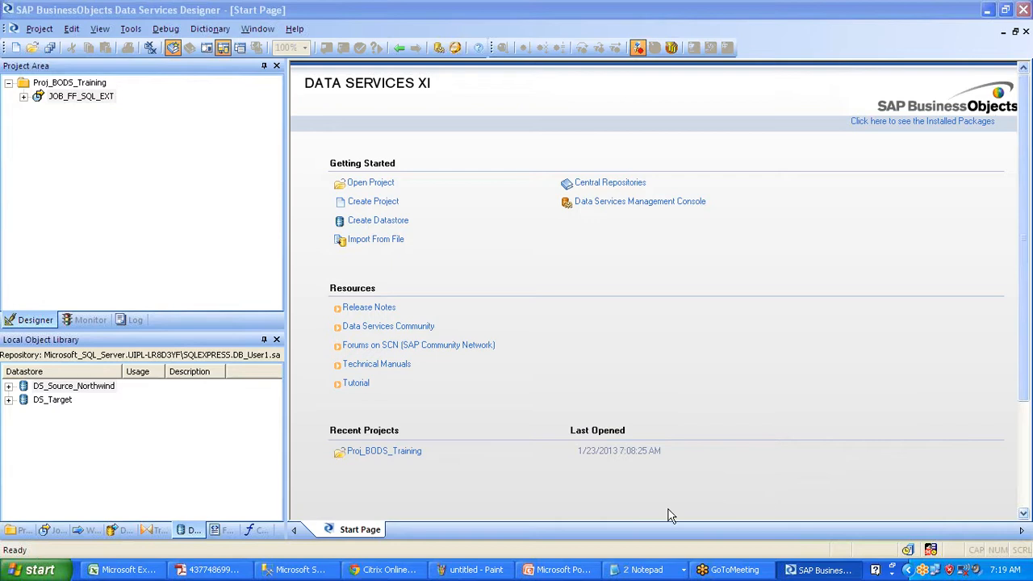
click(97, 387)
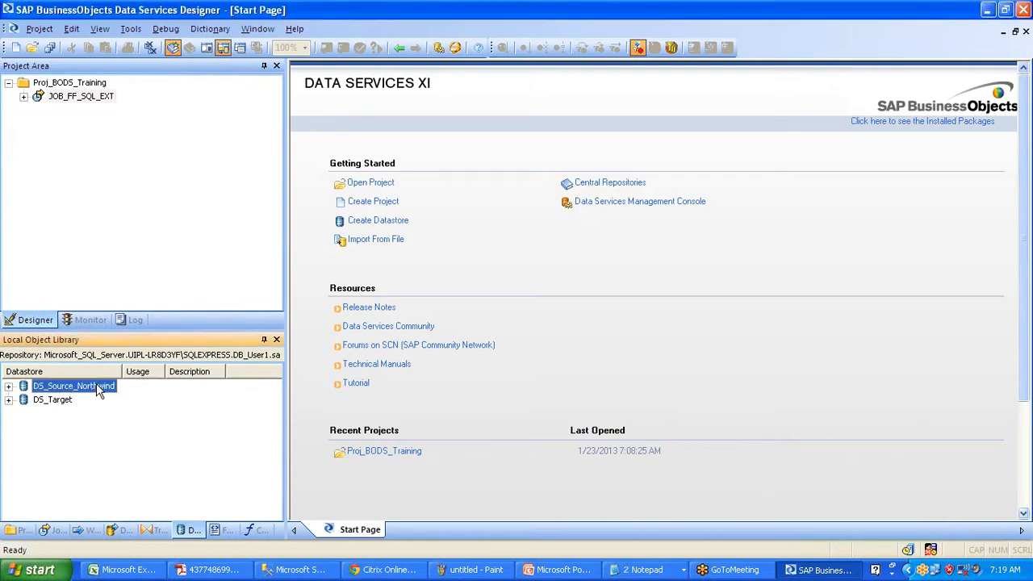
right_click(99, 390)
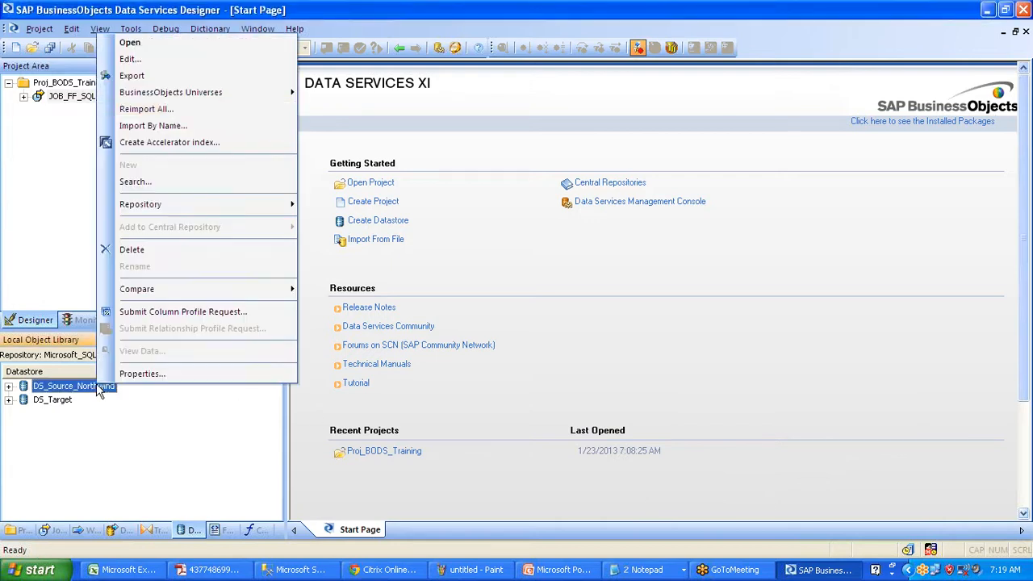
click(157, 63)
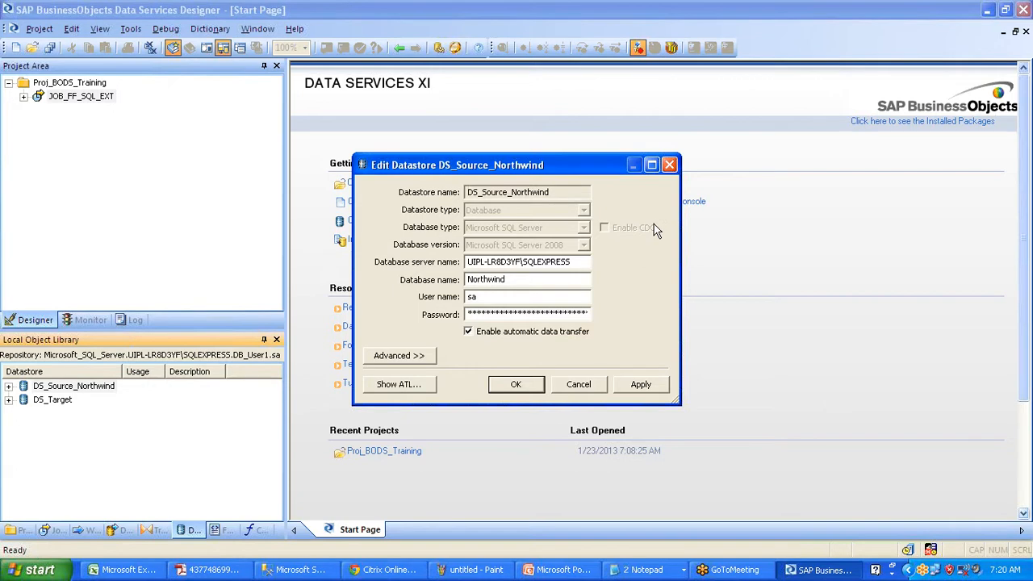
click(578, 385)
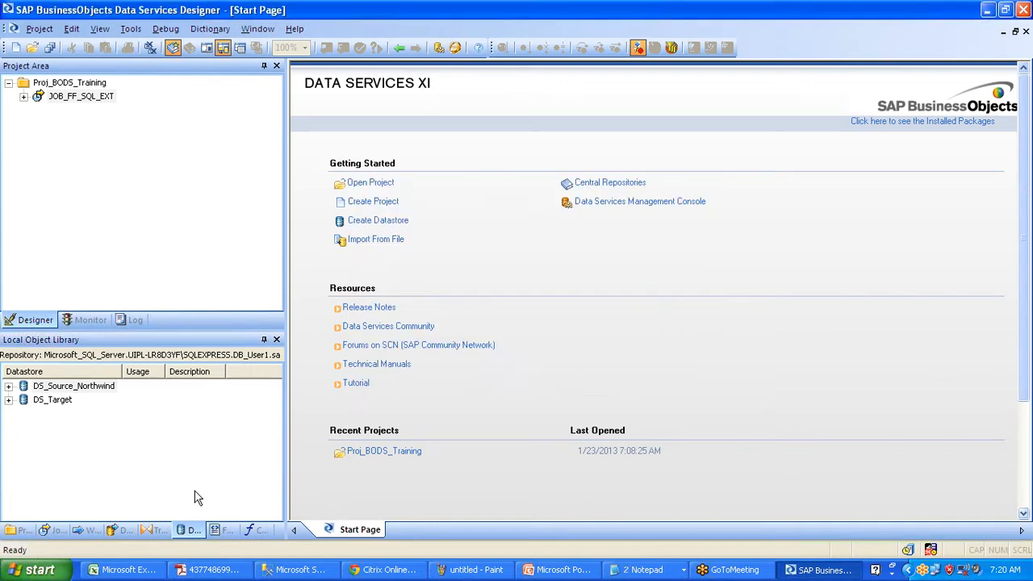
click(152, 529)
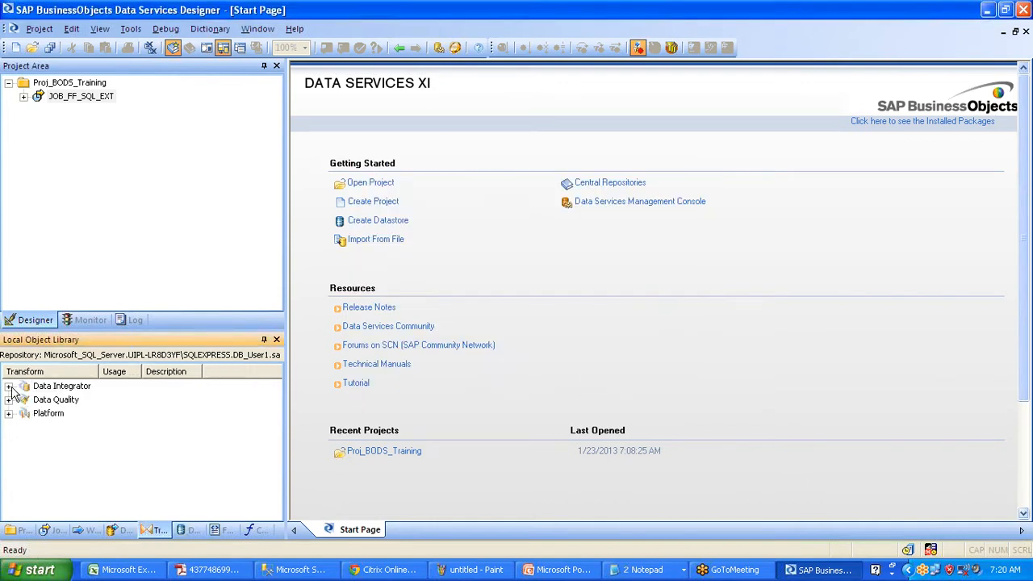
click(9, 386)
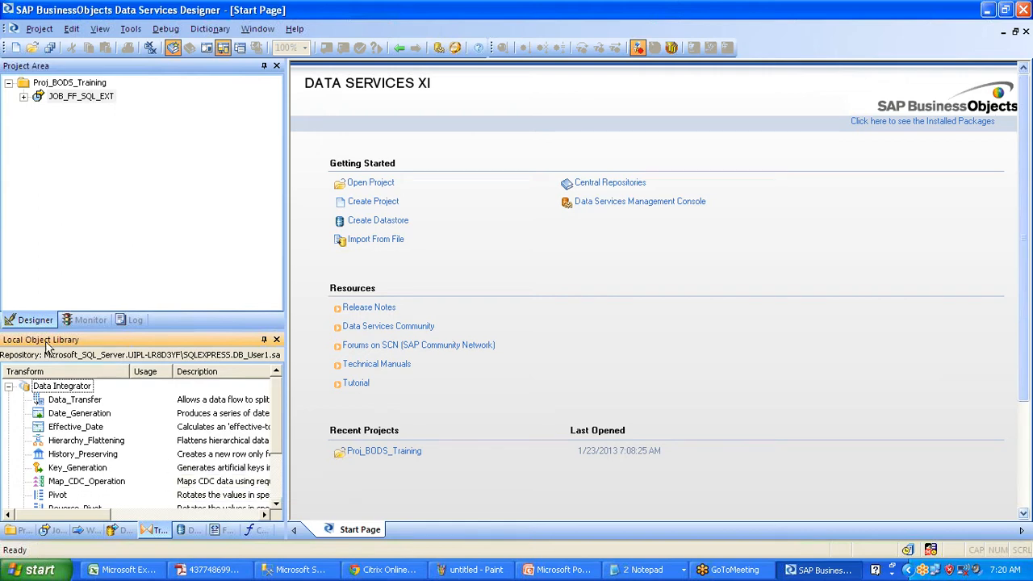
click(51, 531)
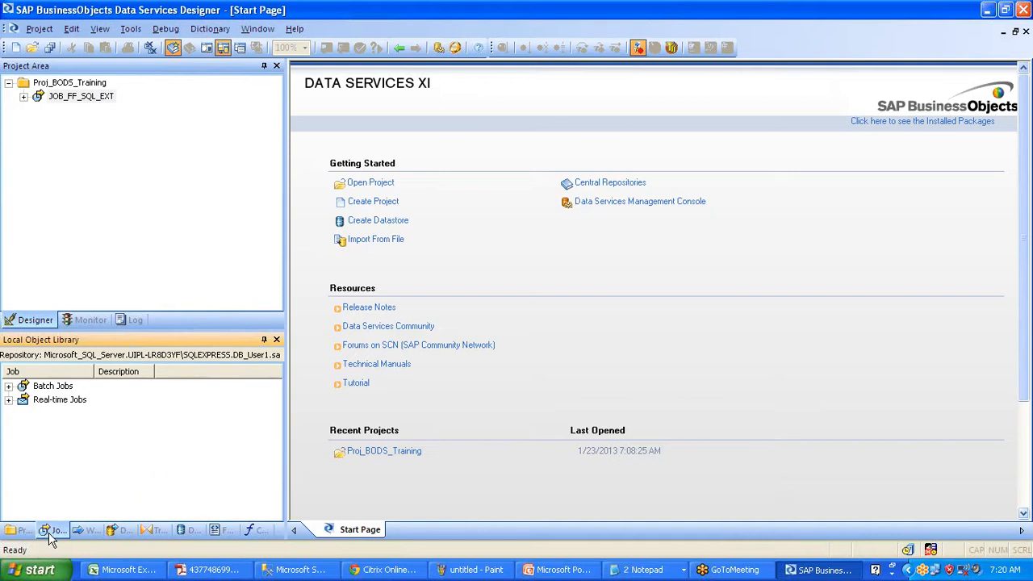
click(192, 533)
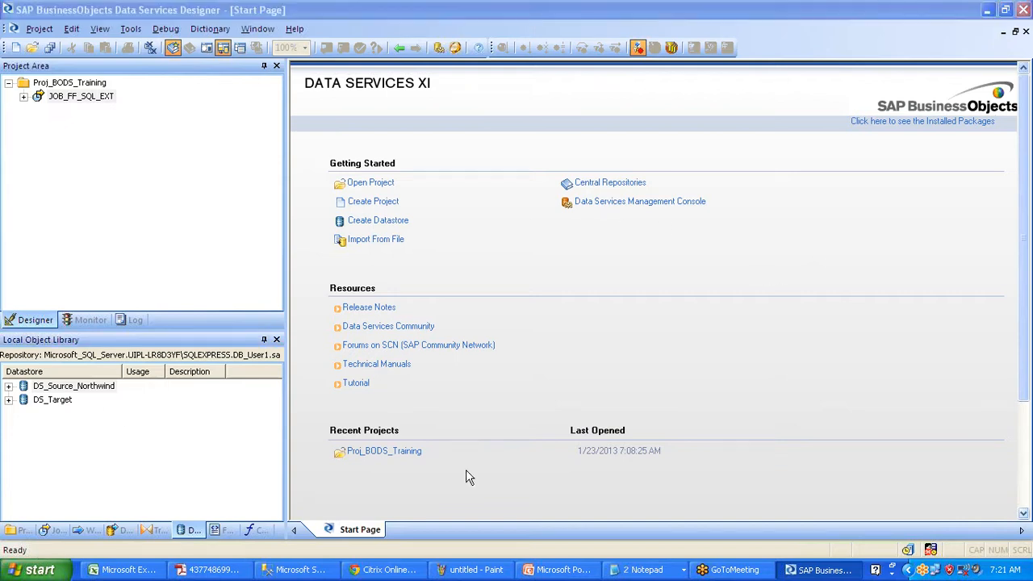
click(294, 571)
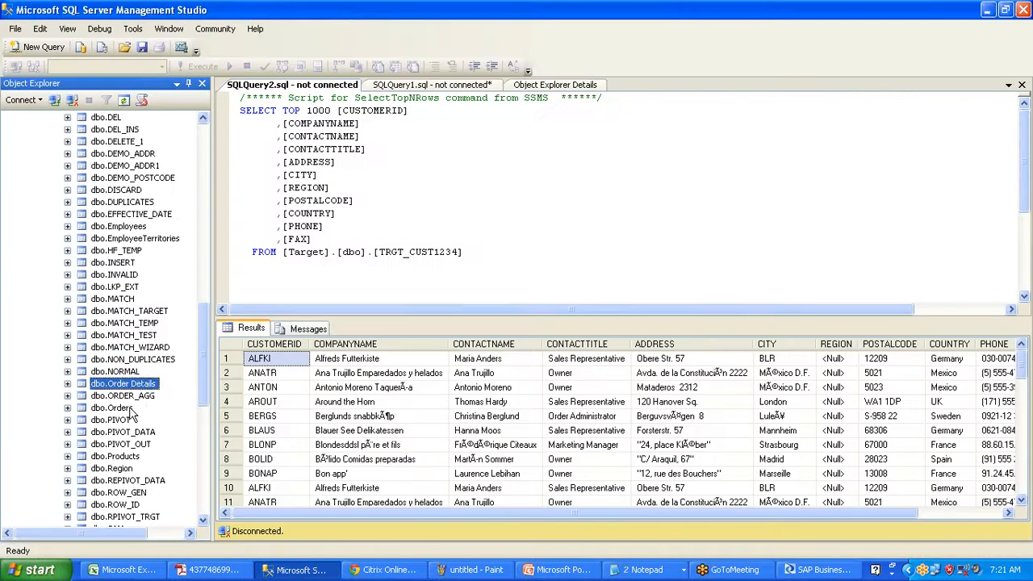
click(129, 408)
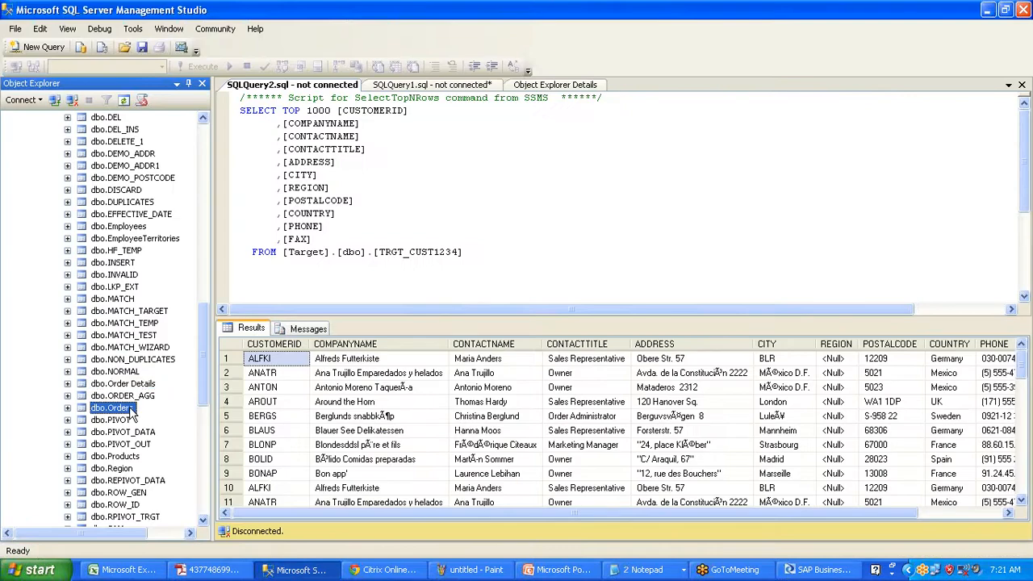
click(986, 12)
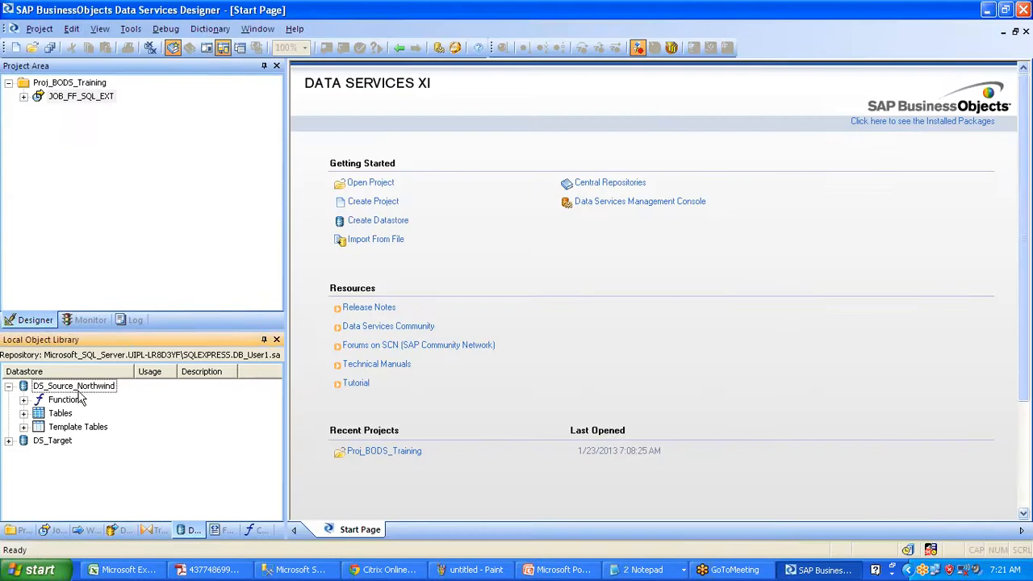
- Select DS_Source_Northwind, then minimize the Management Studio query window to reveal the Designer
click(81, 386)
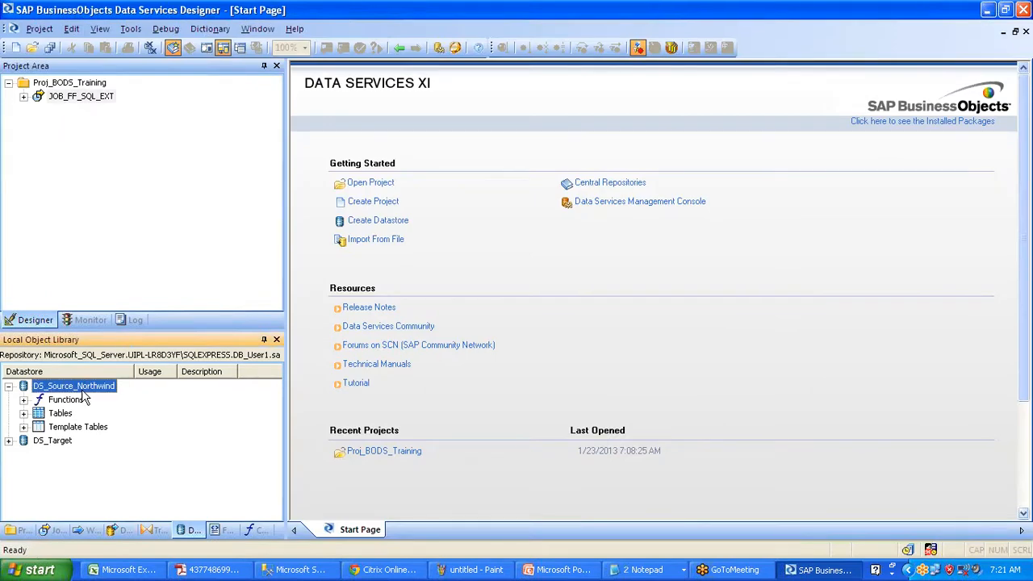
click(297, 569)
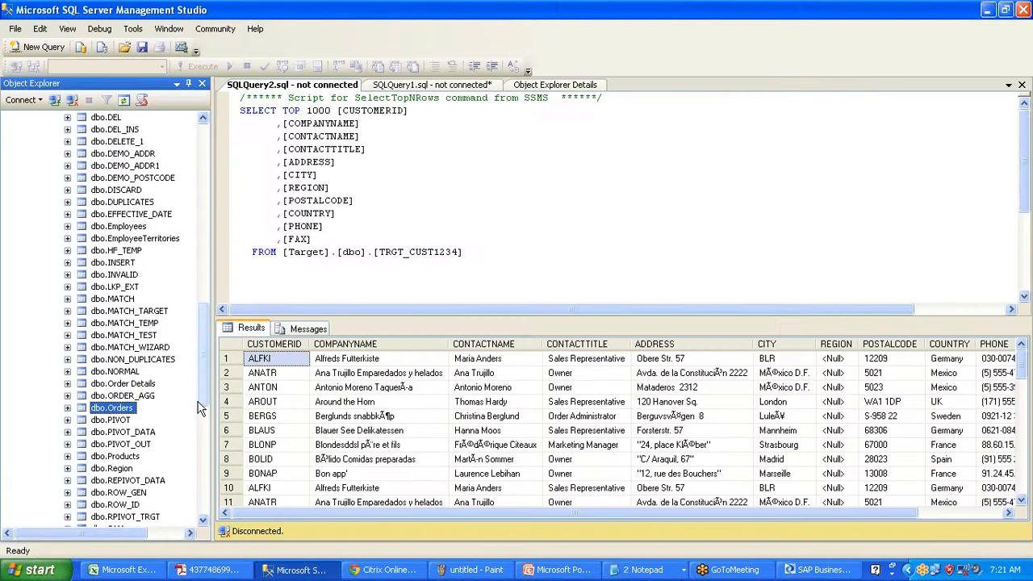
click(986, 10)
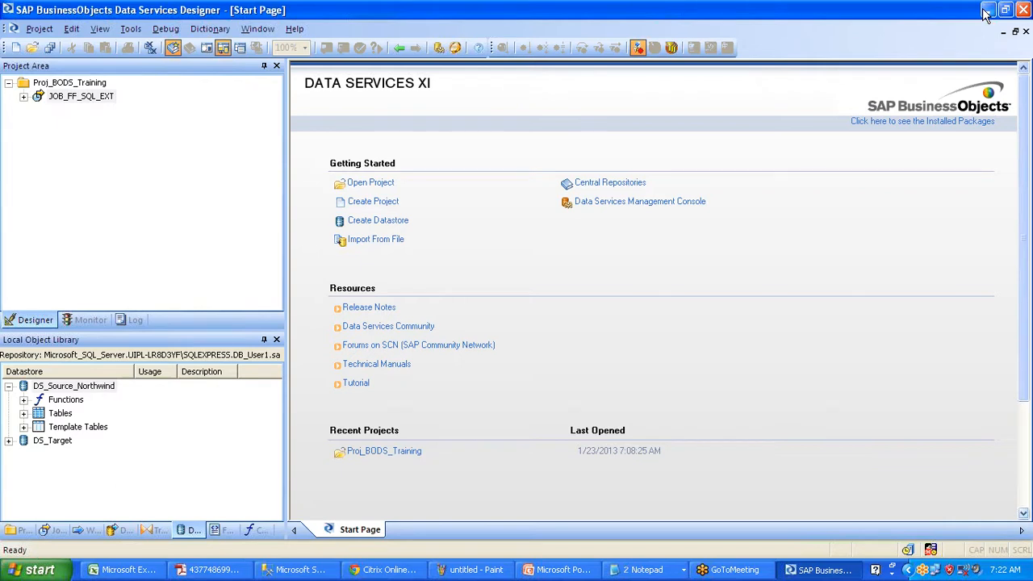
- Select DS_Source_Northwind, then bring up the SAP-BODS Training Schedule workbook in Excel
click(108, 387)
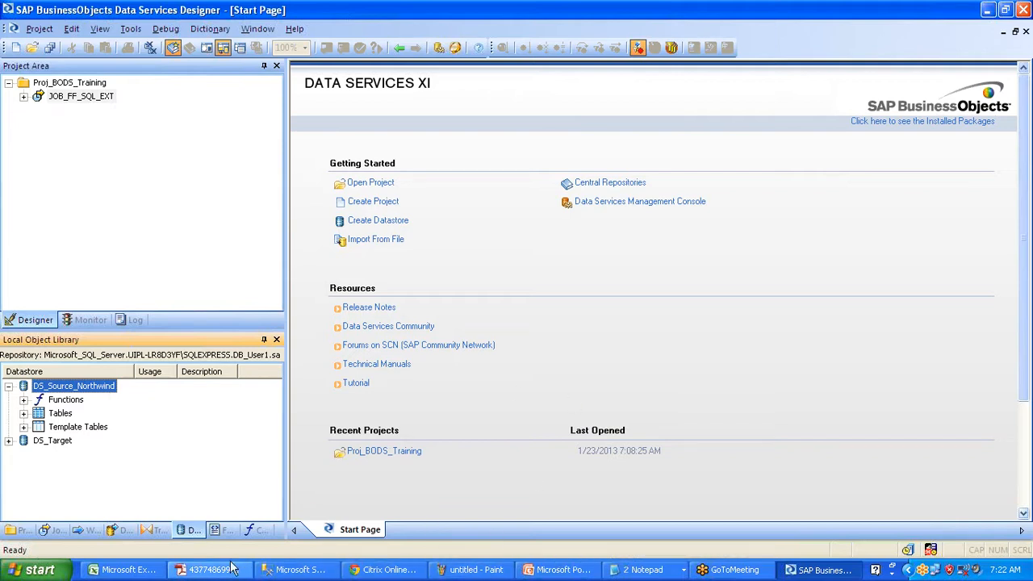
click(132, 570)
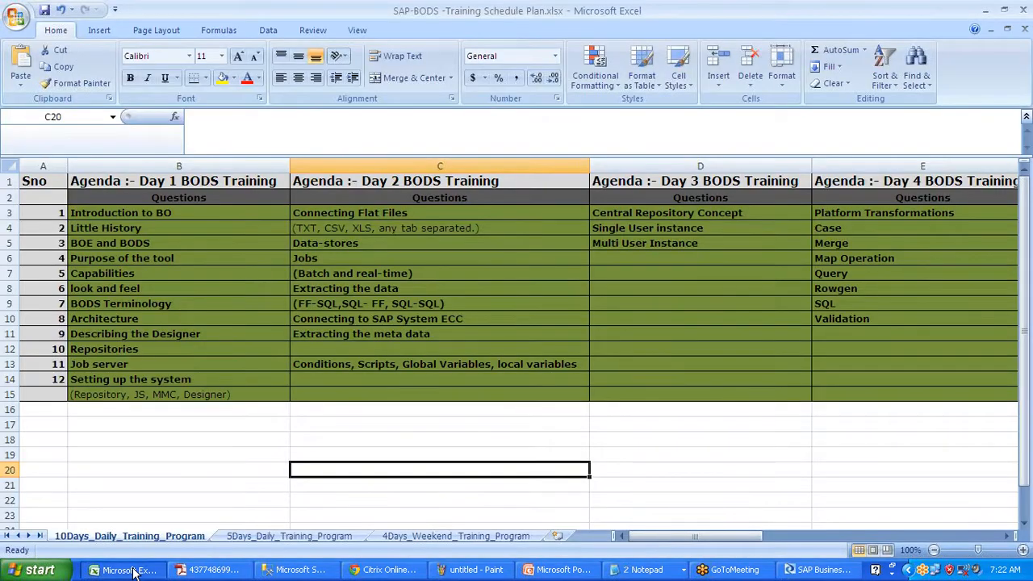
- Minimize the Excel training schedule to return to the Designer Start Page
click(988, 11)
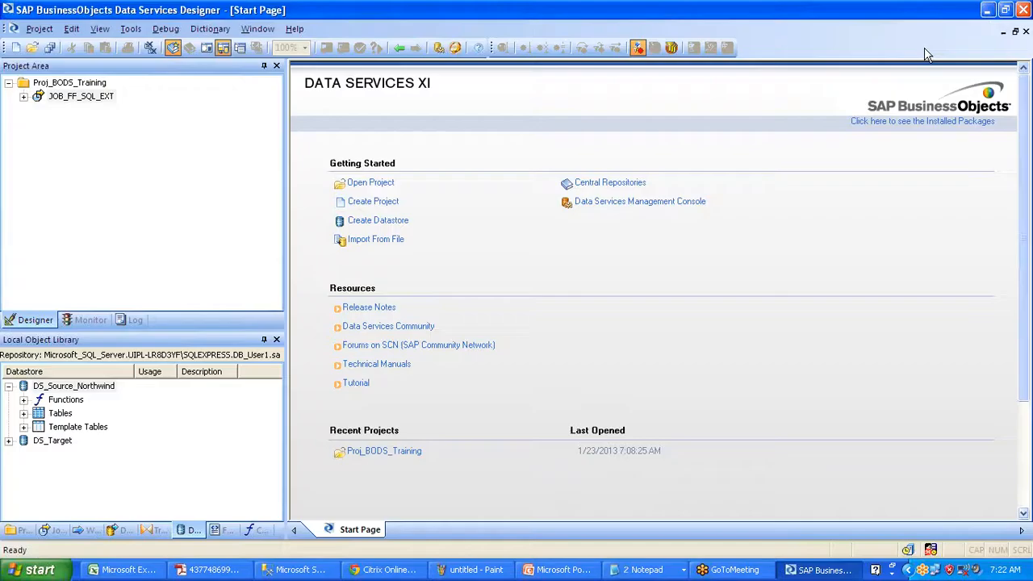
- Open a Search dialog for the DS_Source_Northwind datastore from its context menu
click(92, 388)
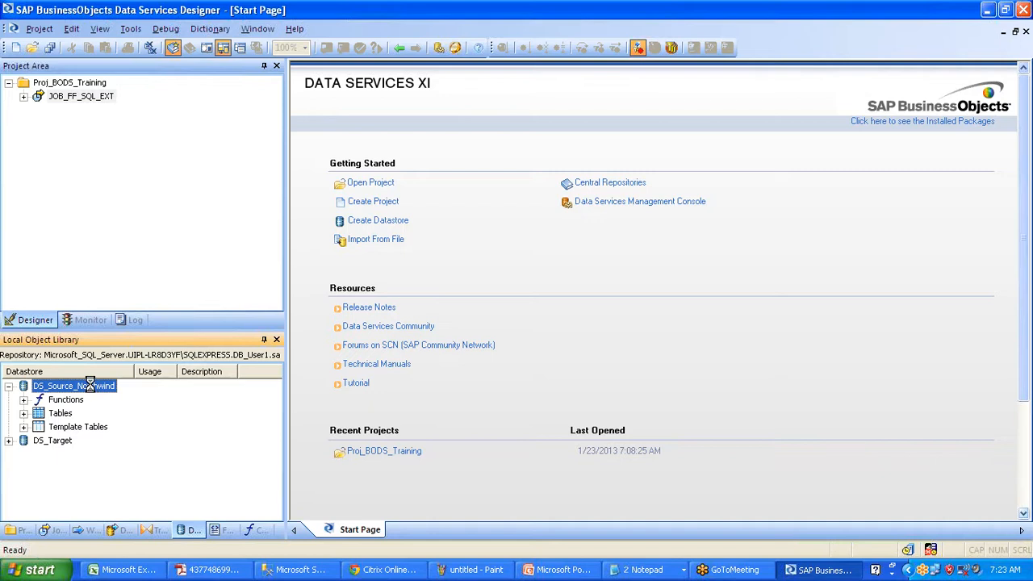
right_click(91, 385)
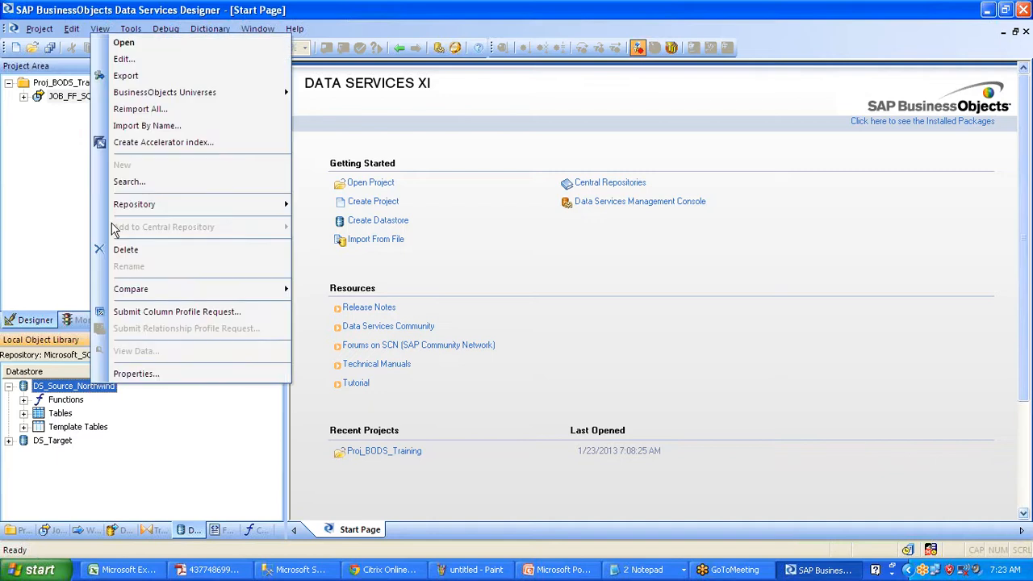
click(167, 182)
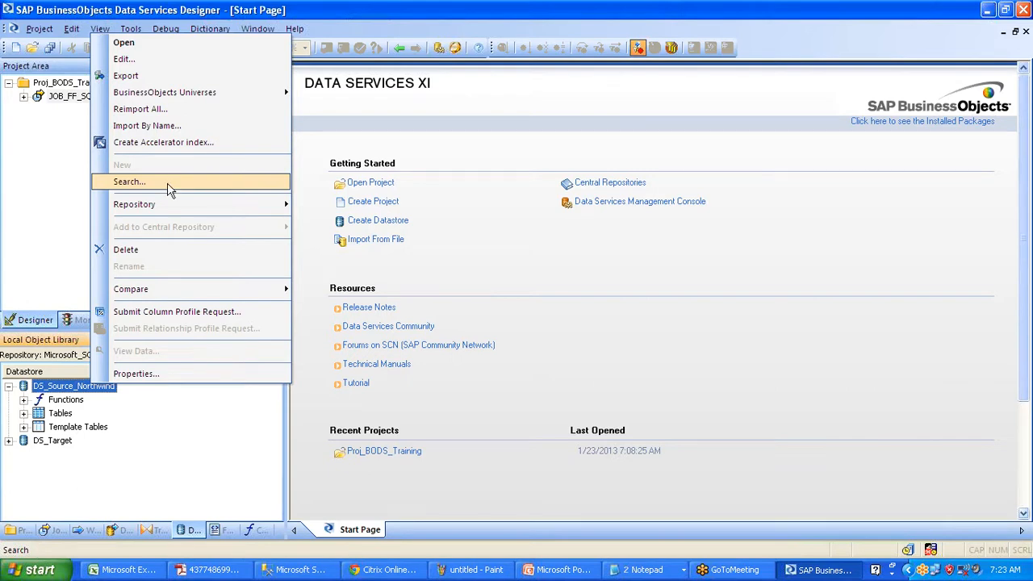
- Set the search to look in DS_Source_Northwind for Tables in External Data
click(170, 187)
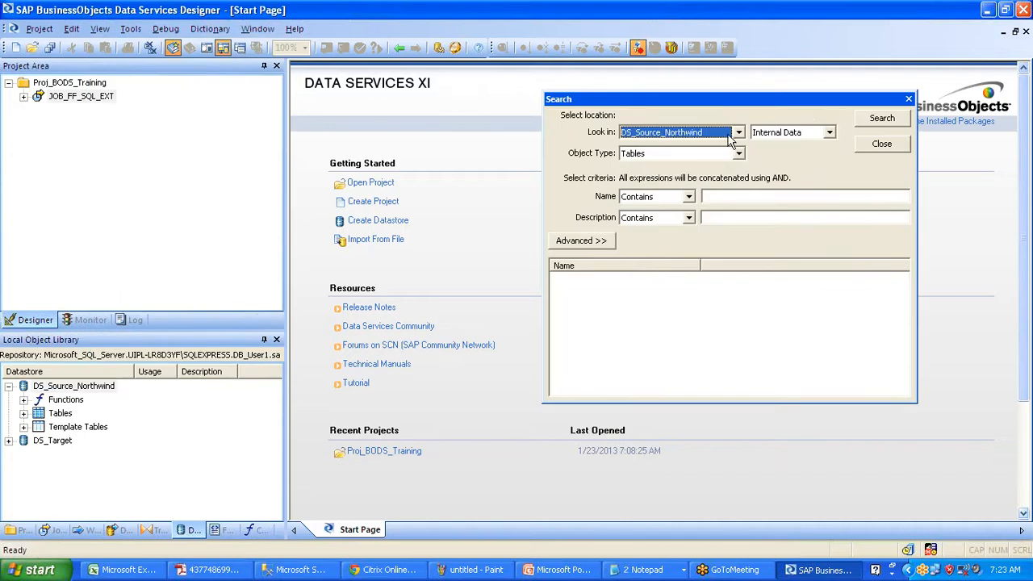
click(730, 136)
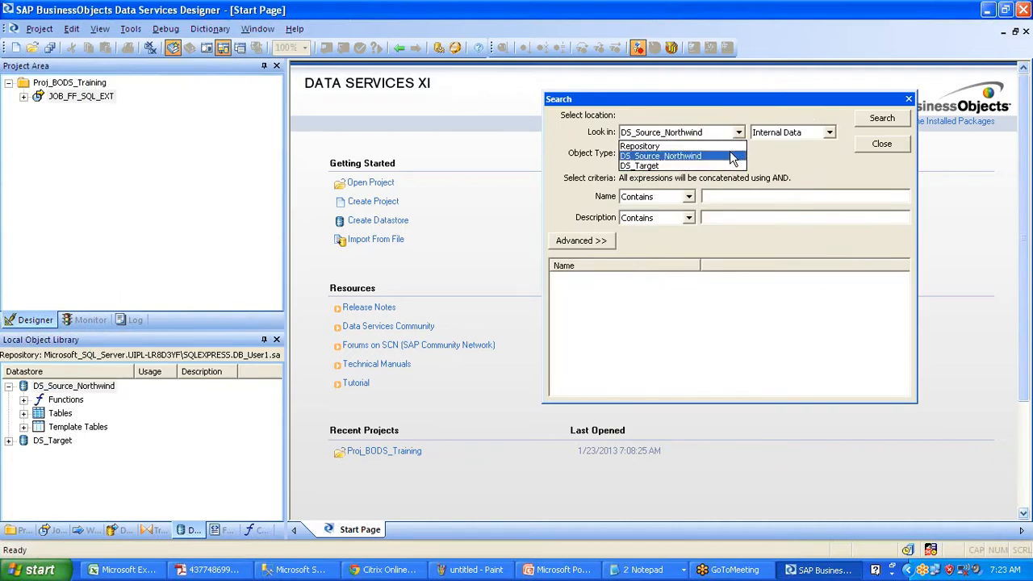
click(732, 156)
click(740, 156)
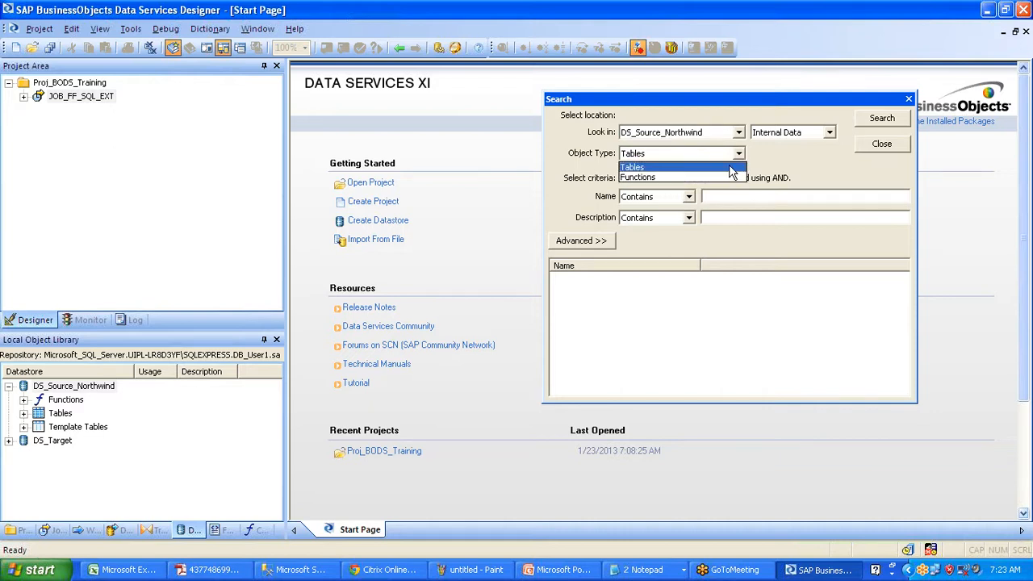
click(730, 168)
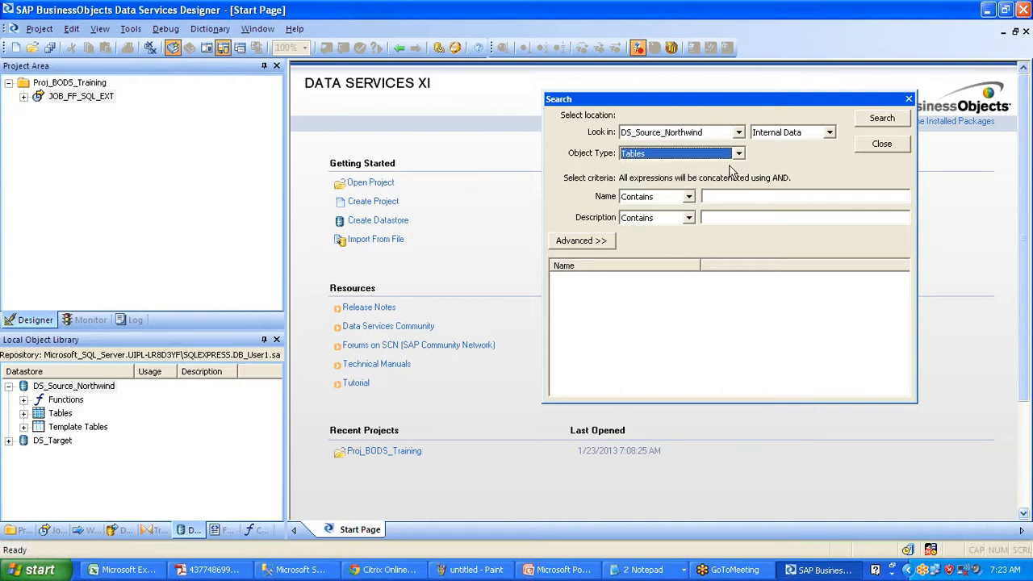
click(831, 133)
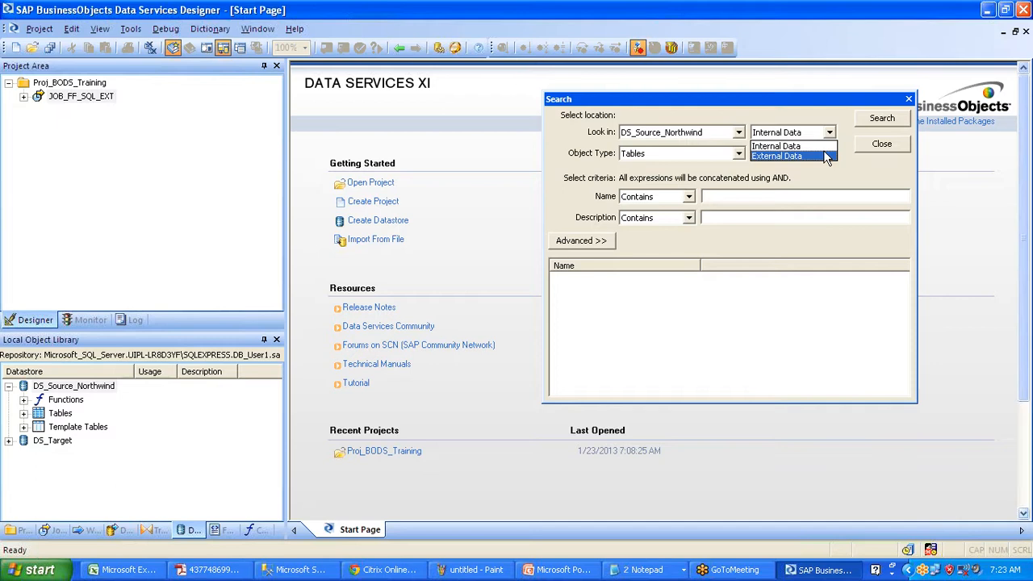
click(825, 156)
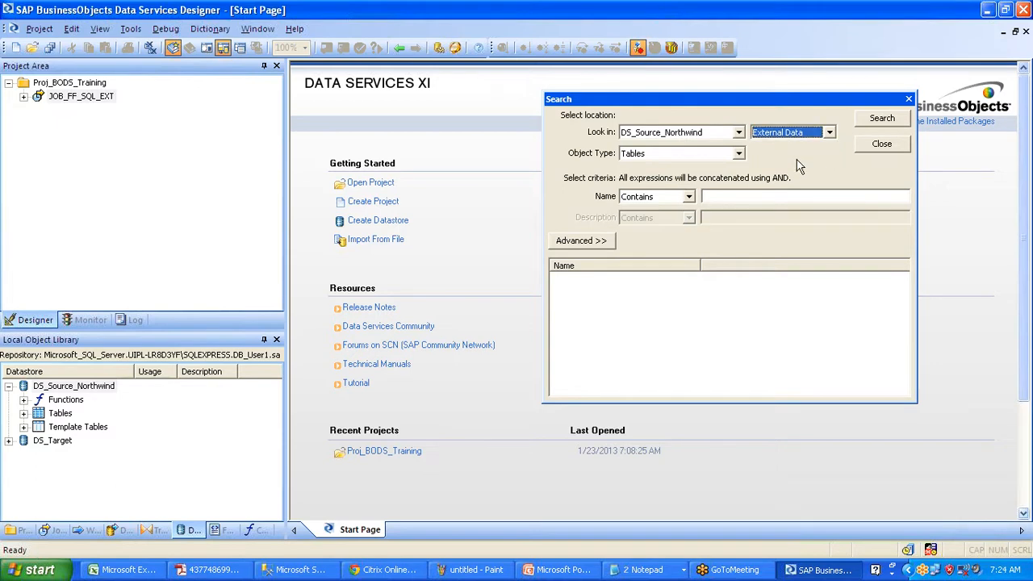
- Search for table names that contain 'Order'
click(689, 198)
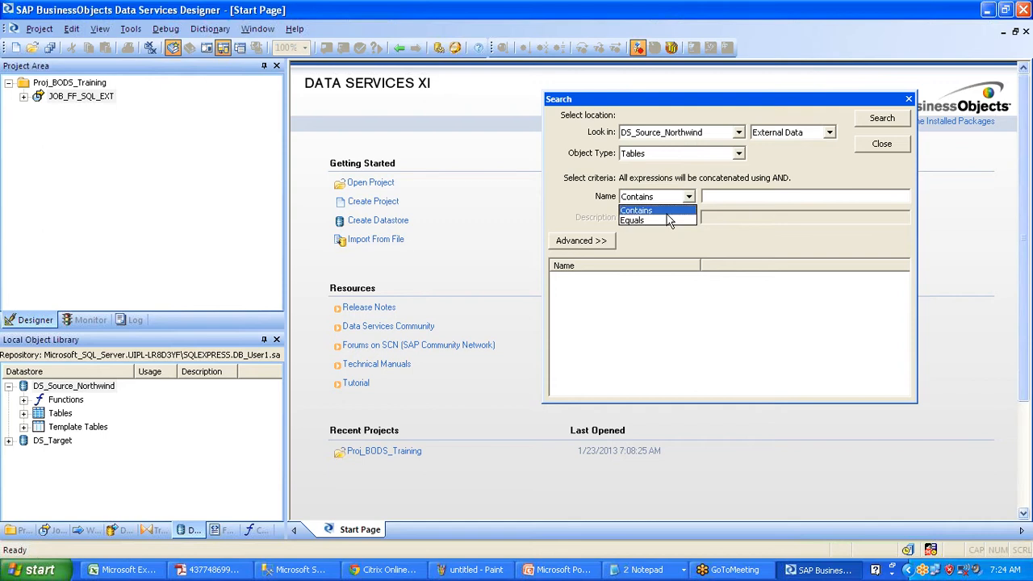
click(668, 213)
key(Tab)
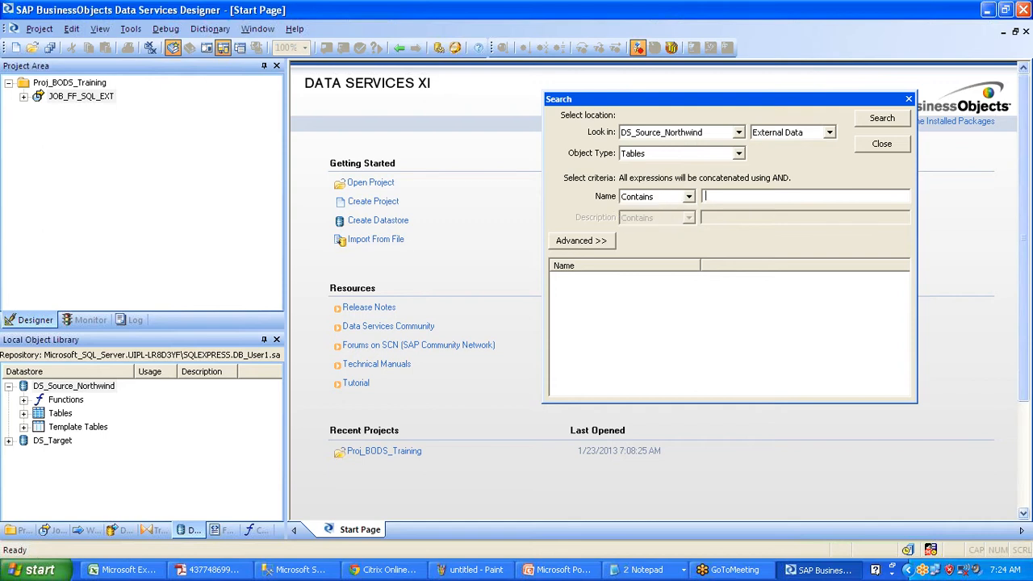
text(Order)
click(883, 118)
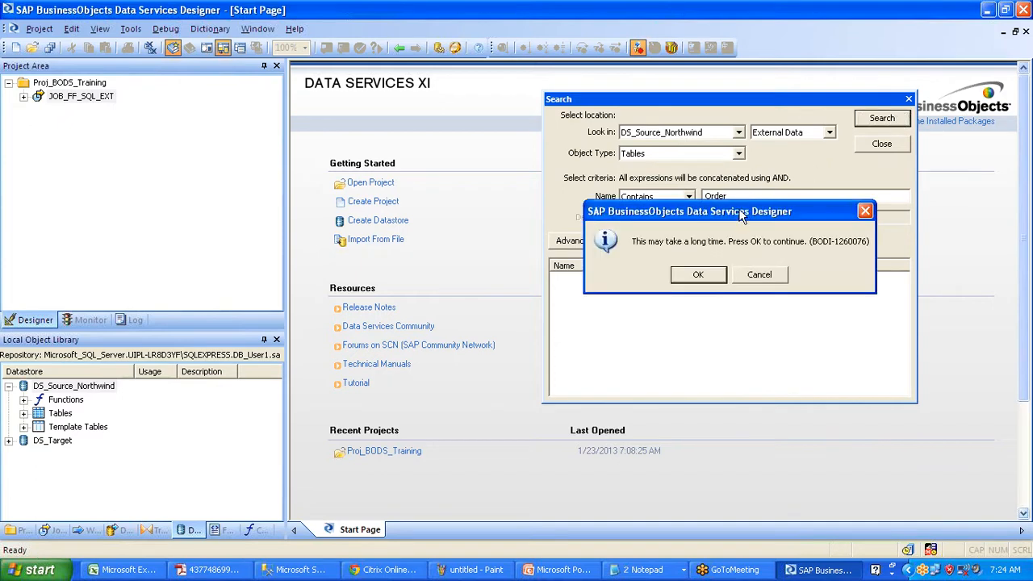
- Accept the long-search warning, then select dbo.Orders in the results and open its context menu
drag(741, 216, 740, 248)
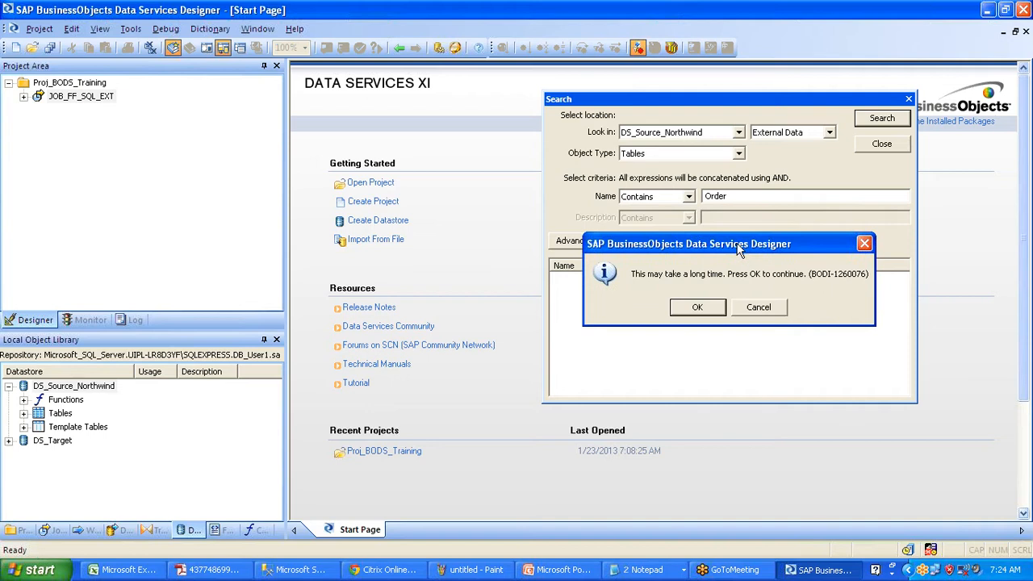
click(696, 308)
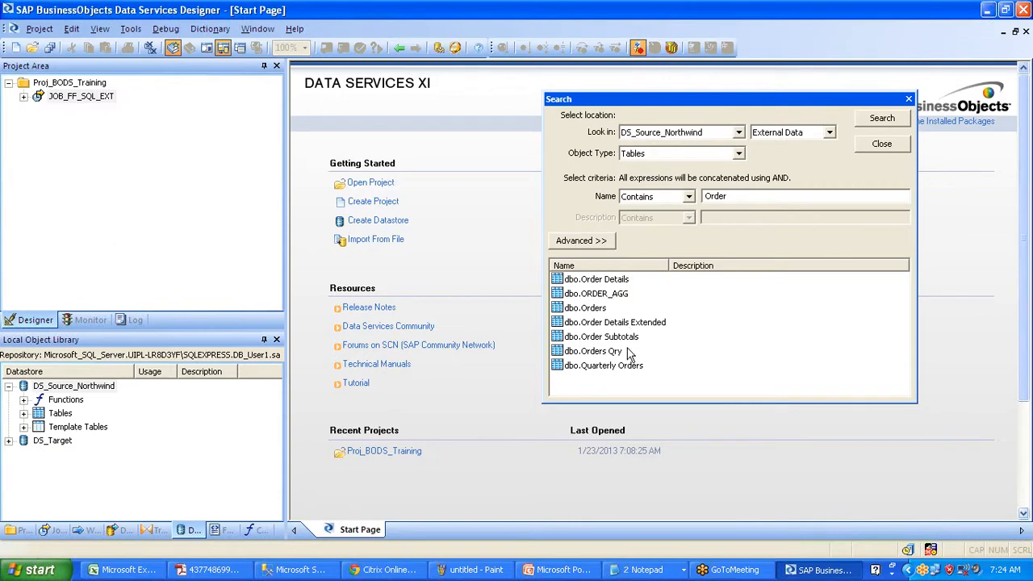
click(592, 308)
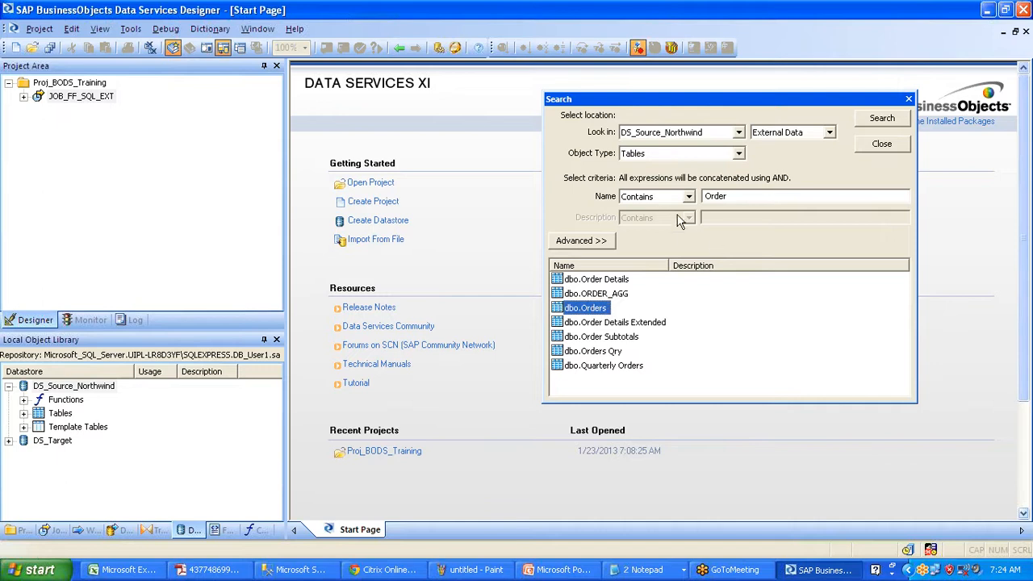
click(731, 196)
double_click(731, 196)
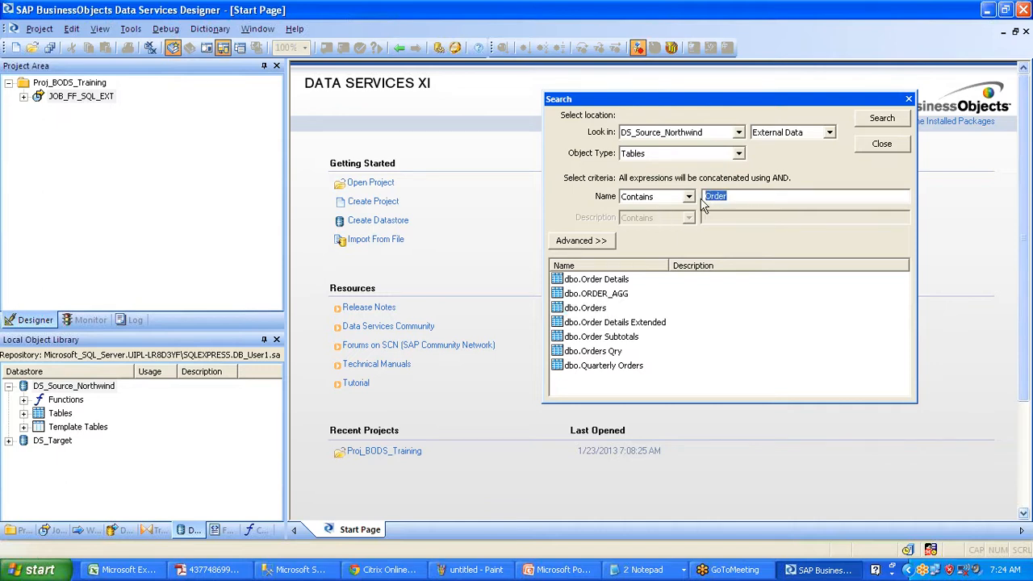
click(598, 310)
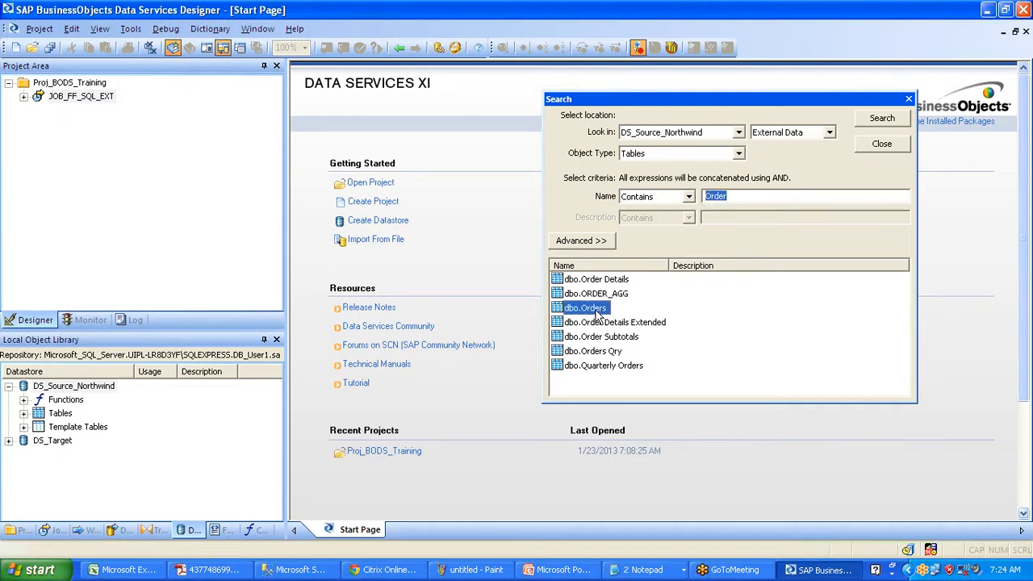
right_click(595, 309)
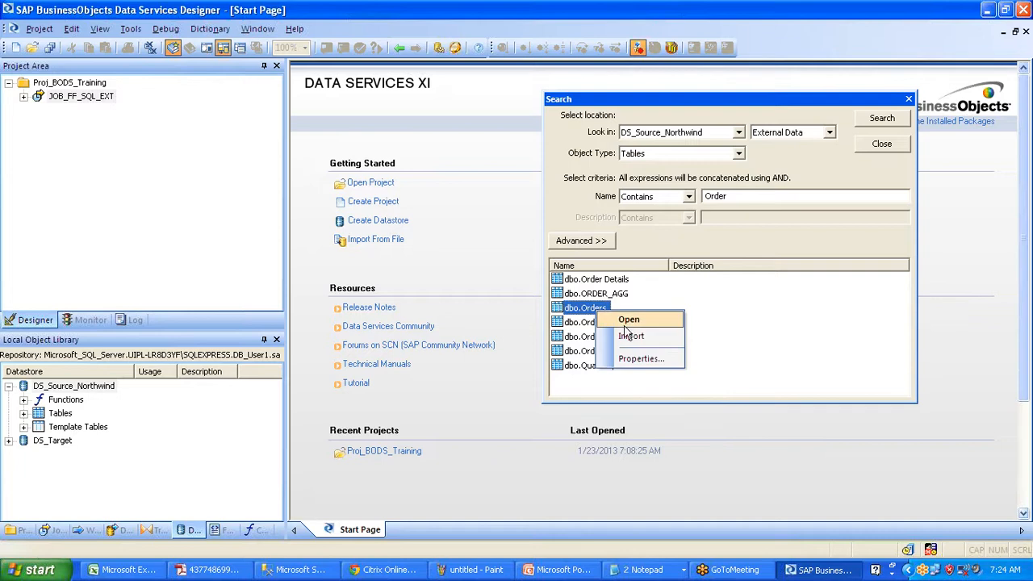
click(704, 304)
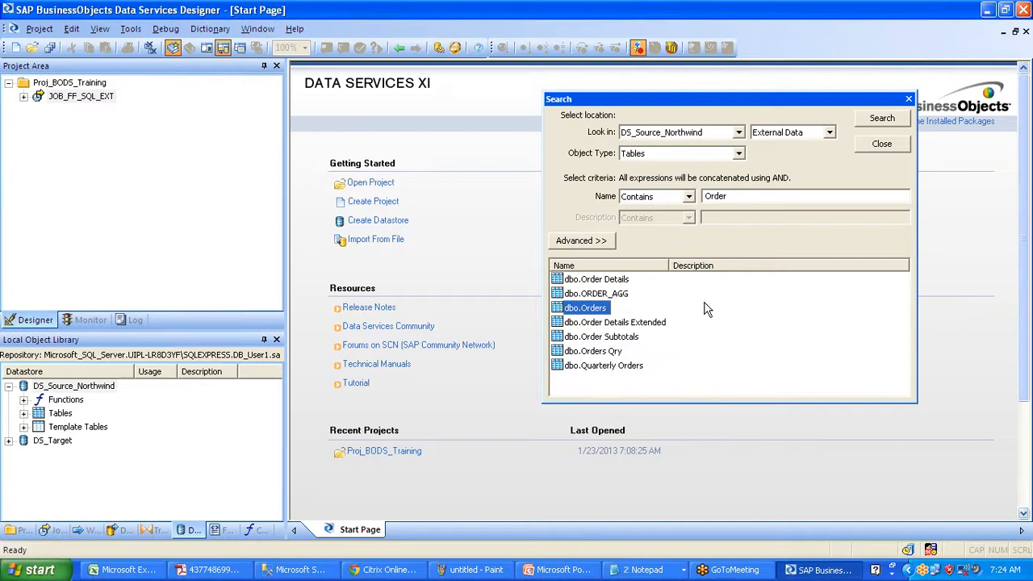
right_click(601, 308)
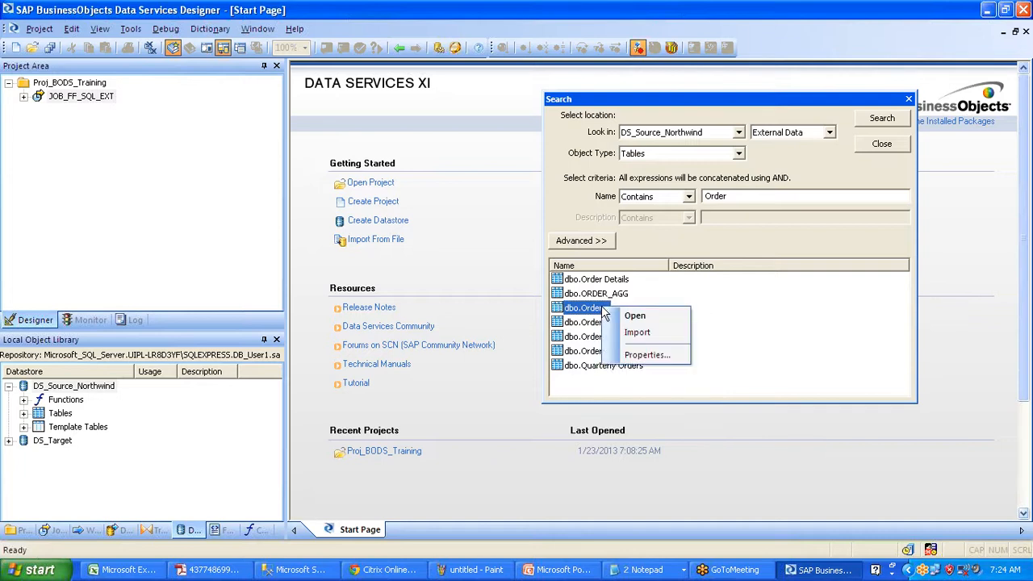
- Review the columns and types in dbo.Orders' external metadata, then go back to the Start Page
click(653, 320)
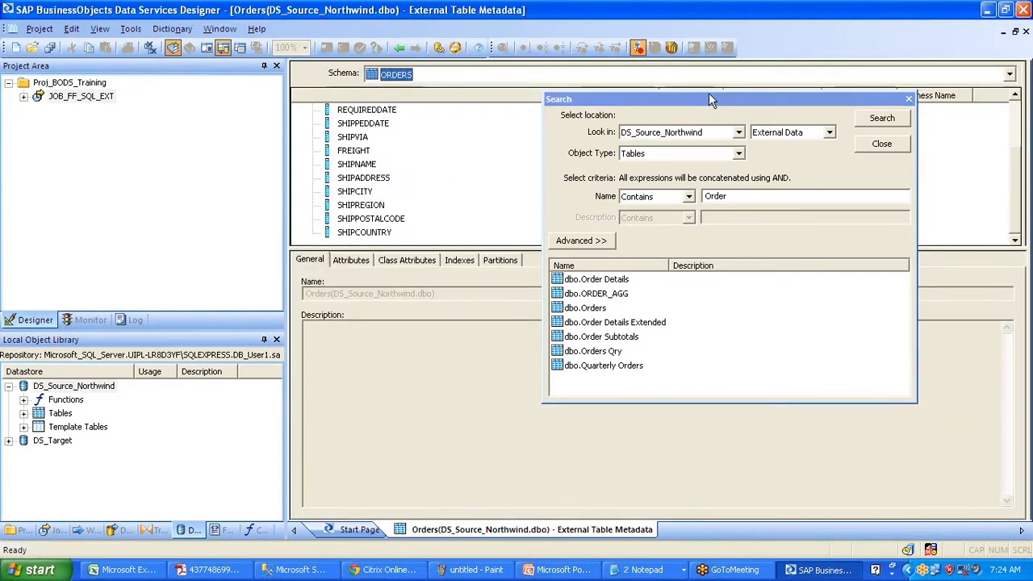
click(708, 96)
drag(709, 99, 709, 356)
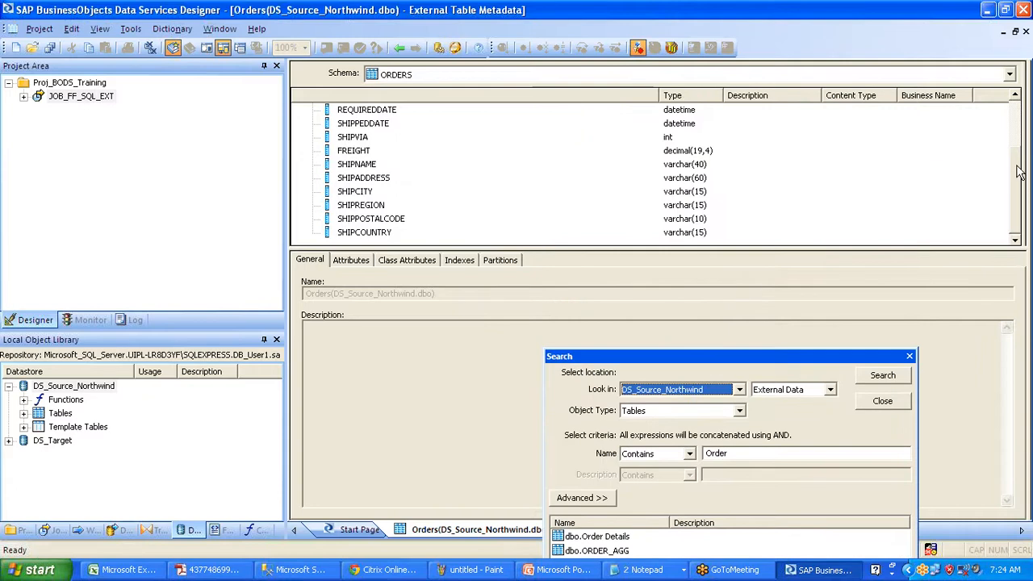
click(1015, 97)
click(1015, 97)
drag(1015, 162, 1014, 208)
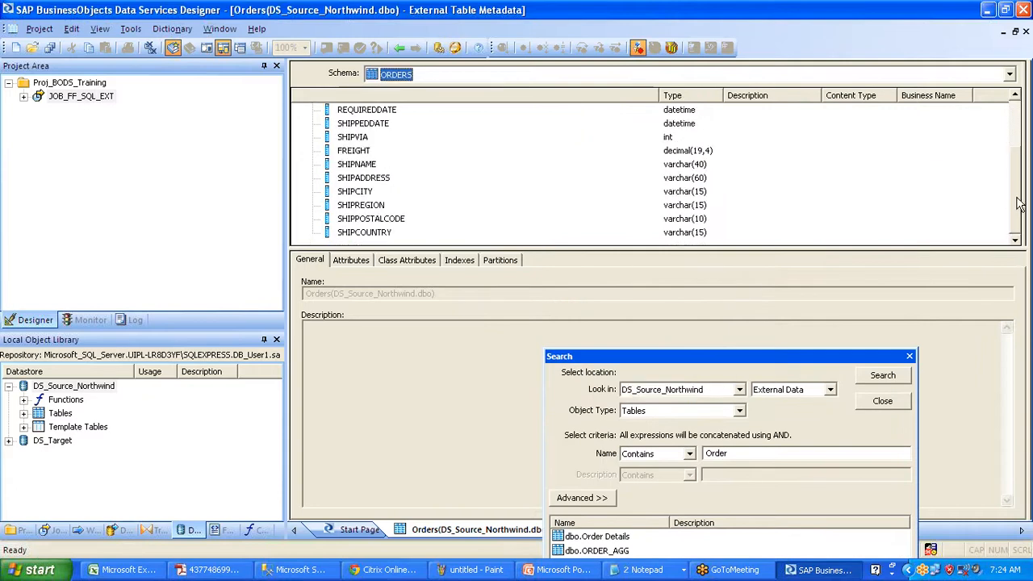
click(753, 368)
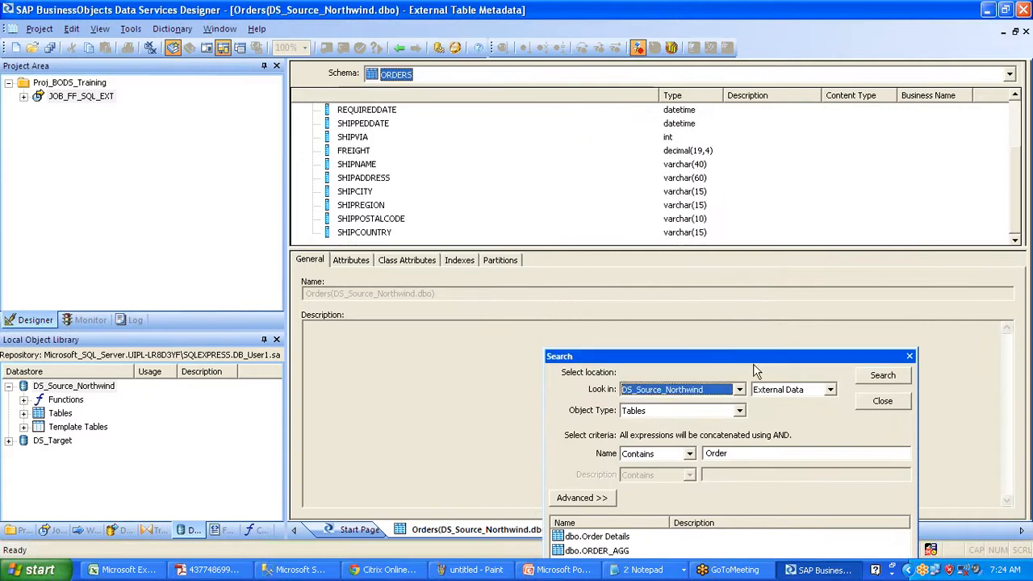
click(395, 49)
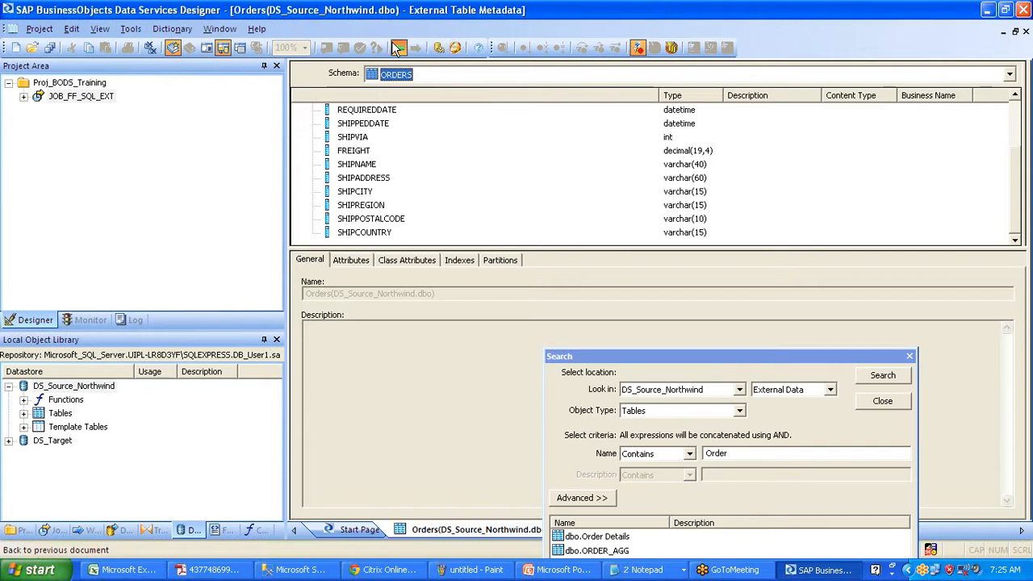
click(395, 49)
drag(667, 357, 641, 121)
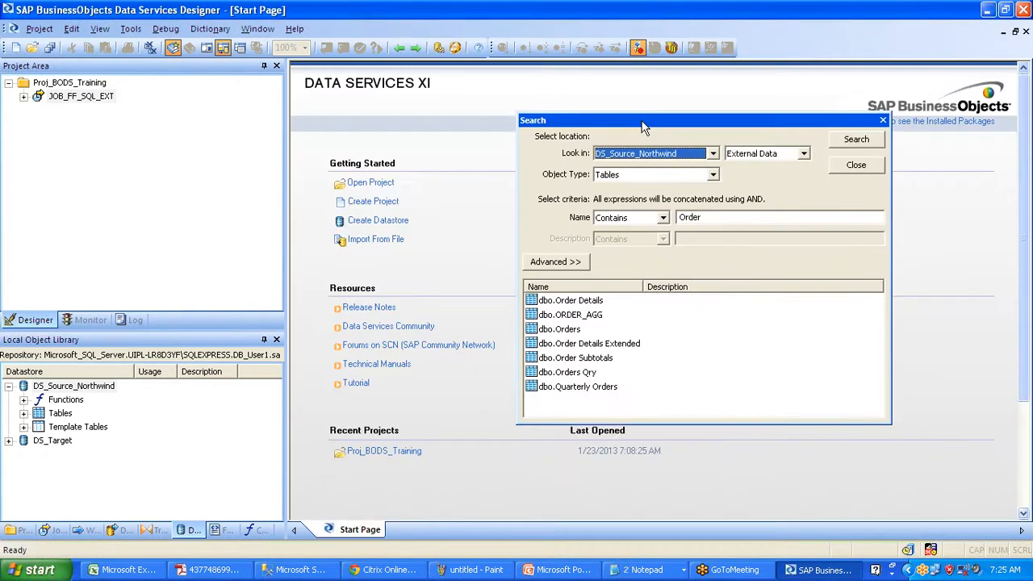
- Import dbo.Orders from the search results into the DS_Source_Northwind datastore
click(571, 336)
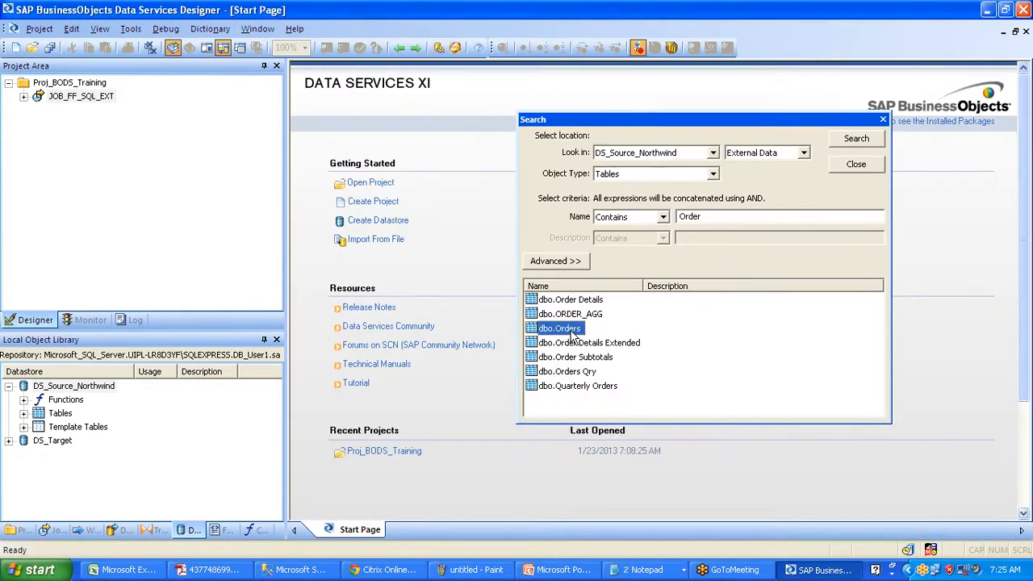
click(27, 422)
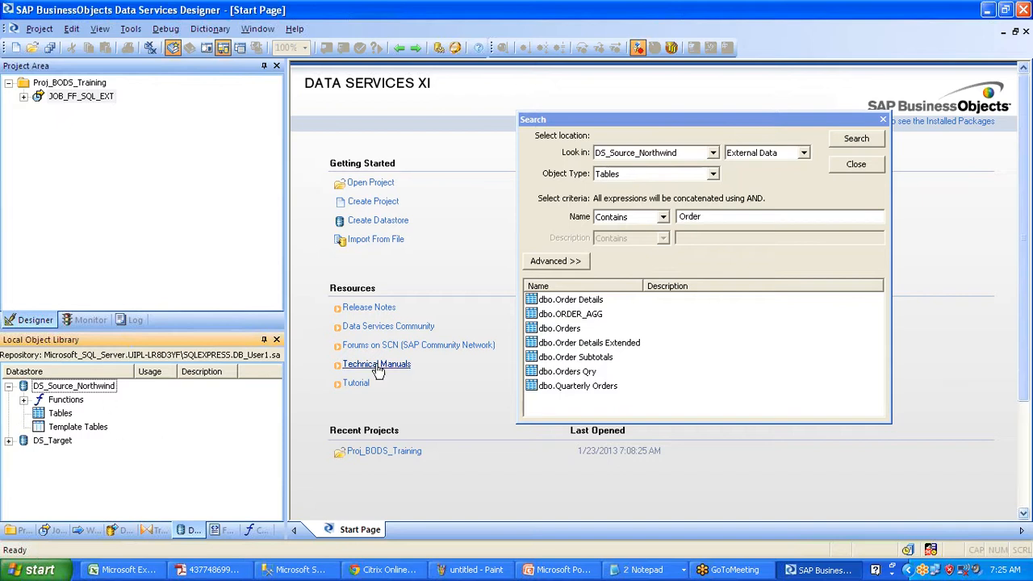
click(565, 330)
right_click(563, 328)
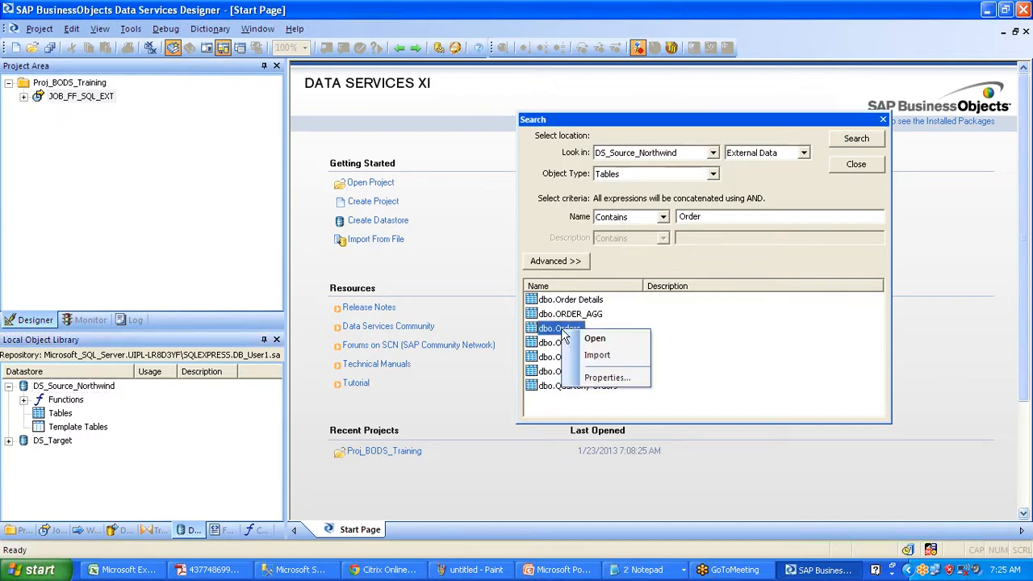
click(604, 358)
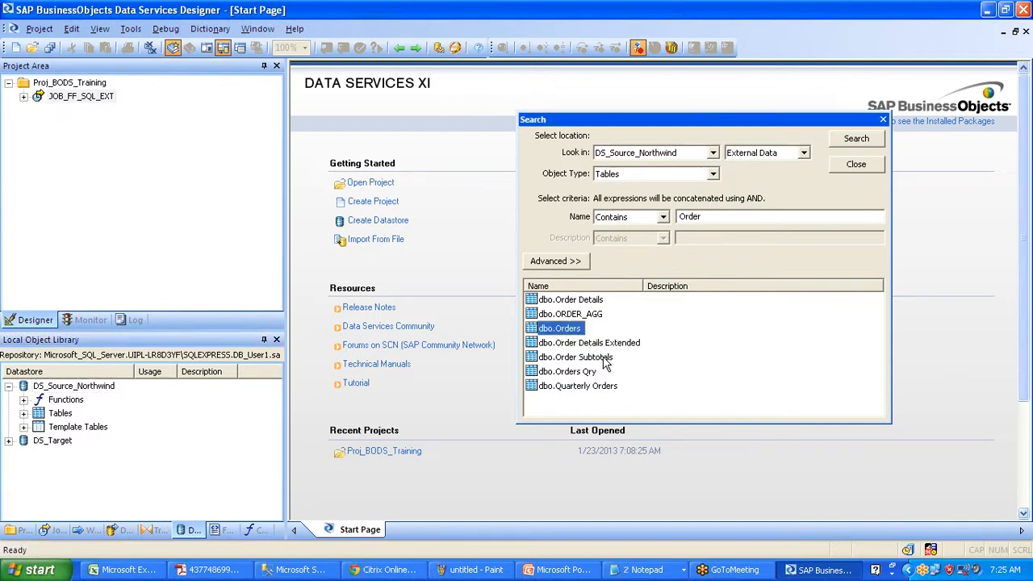
- Expand DS_Source_Northwind's Tables folder to confirm ORDERS is there
click(23, 413)
click(96, 428)
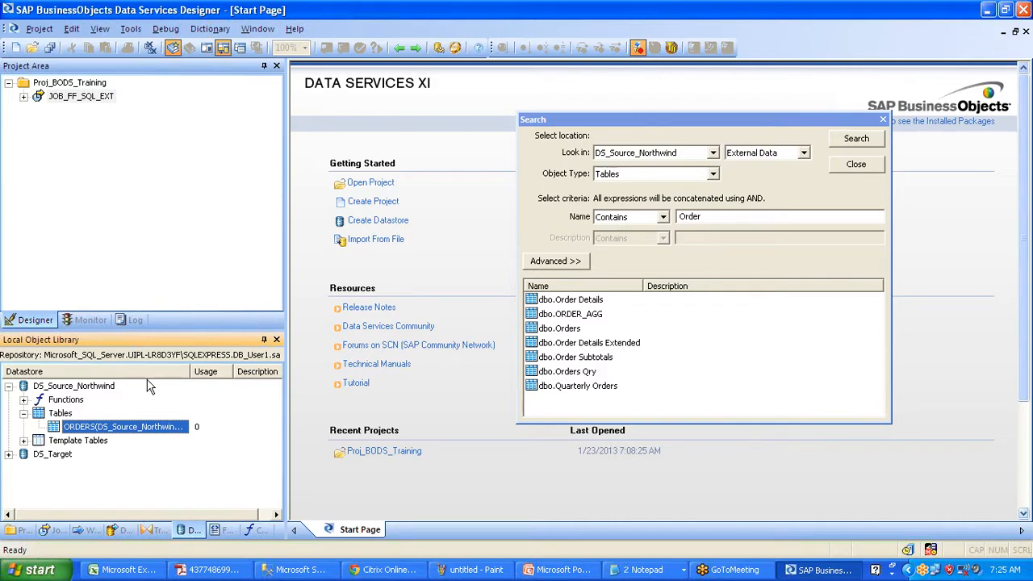
click(105, 343)
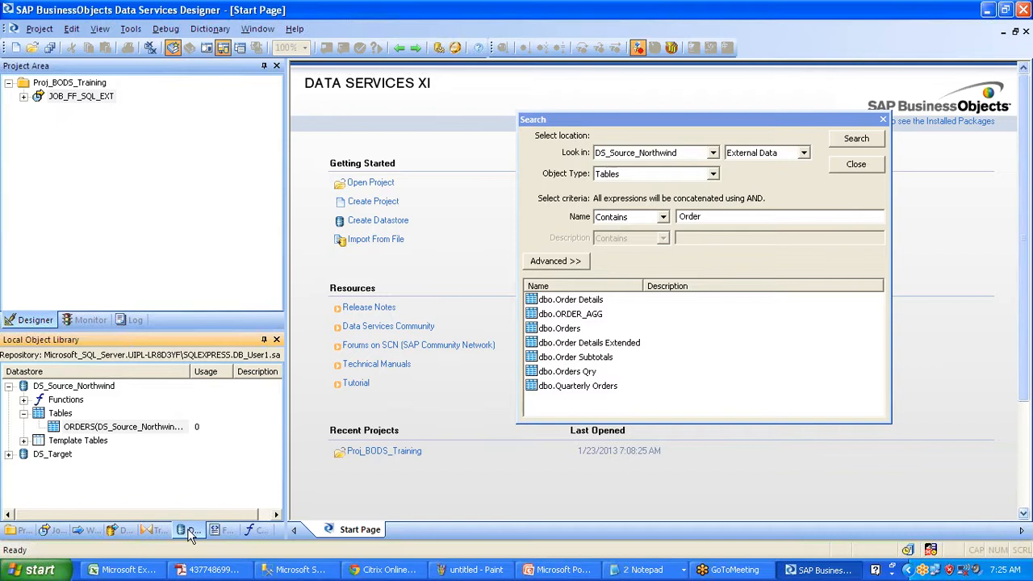
click(93, 395)
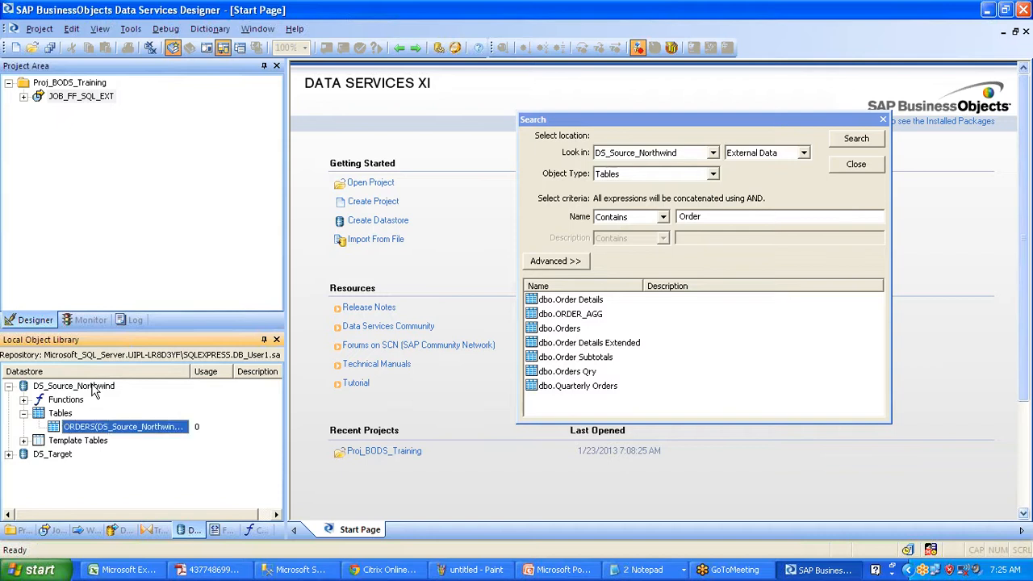
click(93, 387)
click(95, 426)
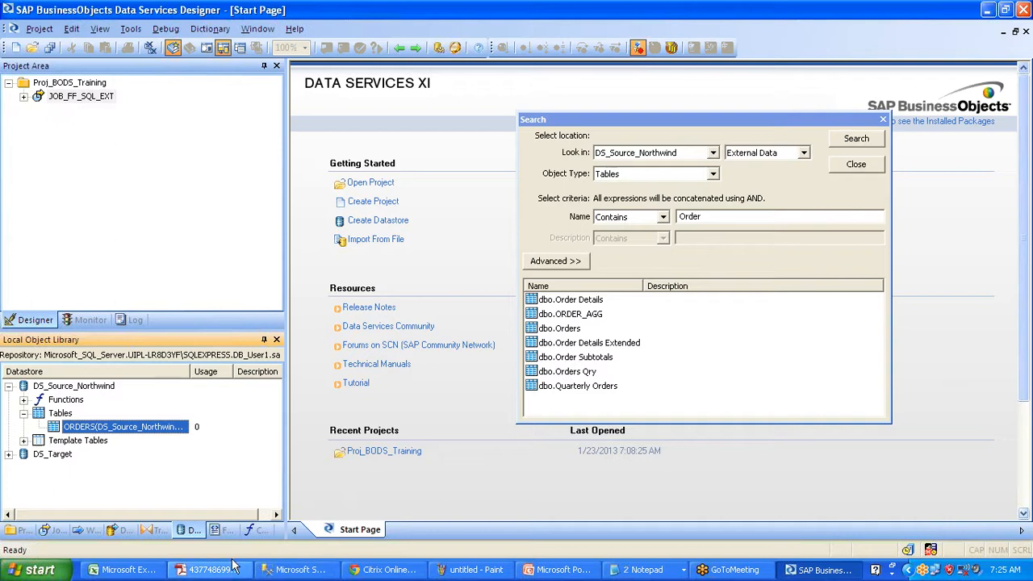
click(145, 567)
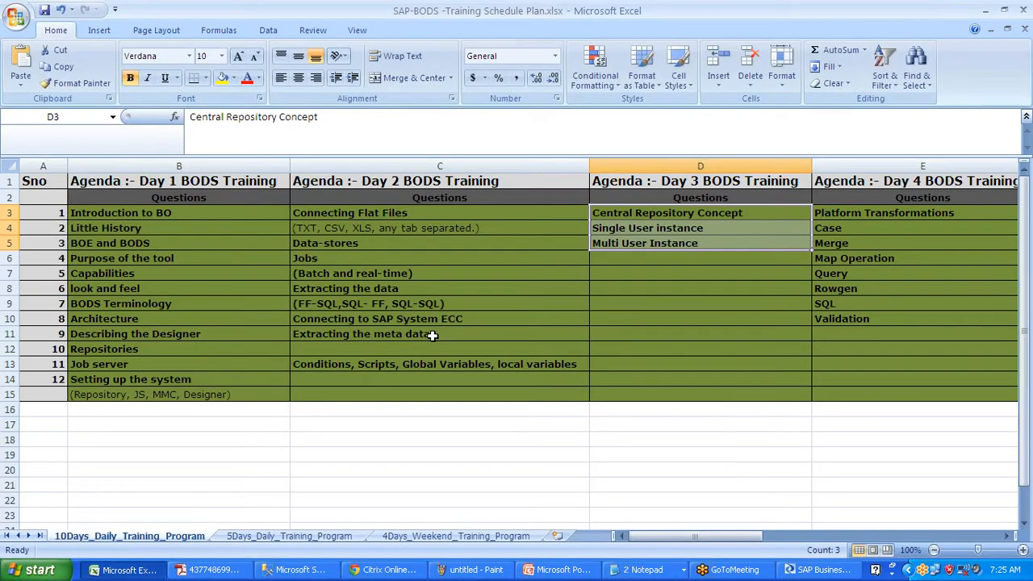
- Select the 'Extracting the meta data' item in cell C11, then minimize Excel
click(433, 335)
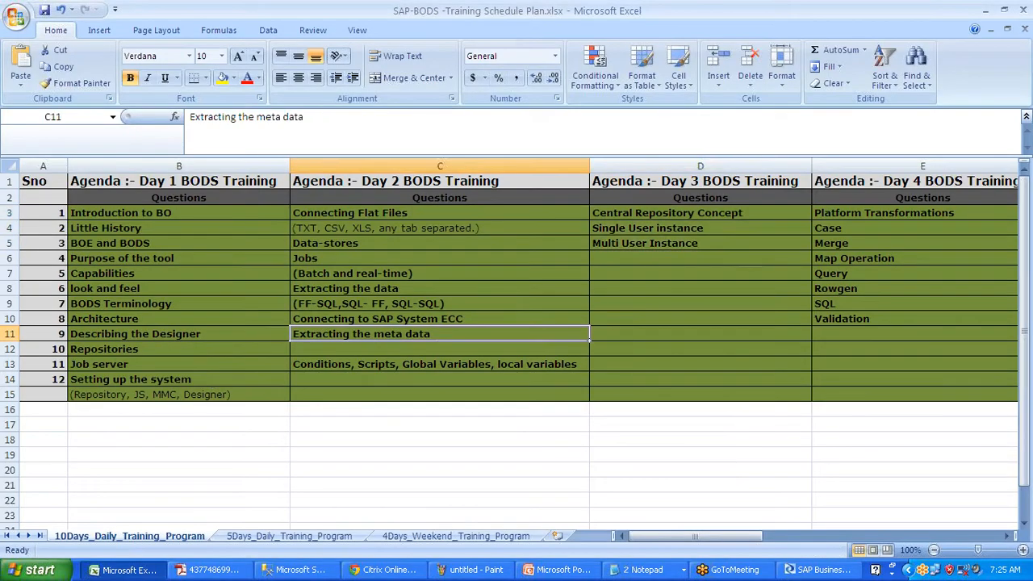
click(988, 10)
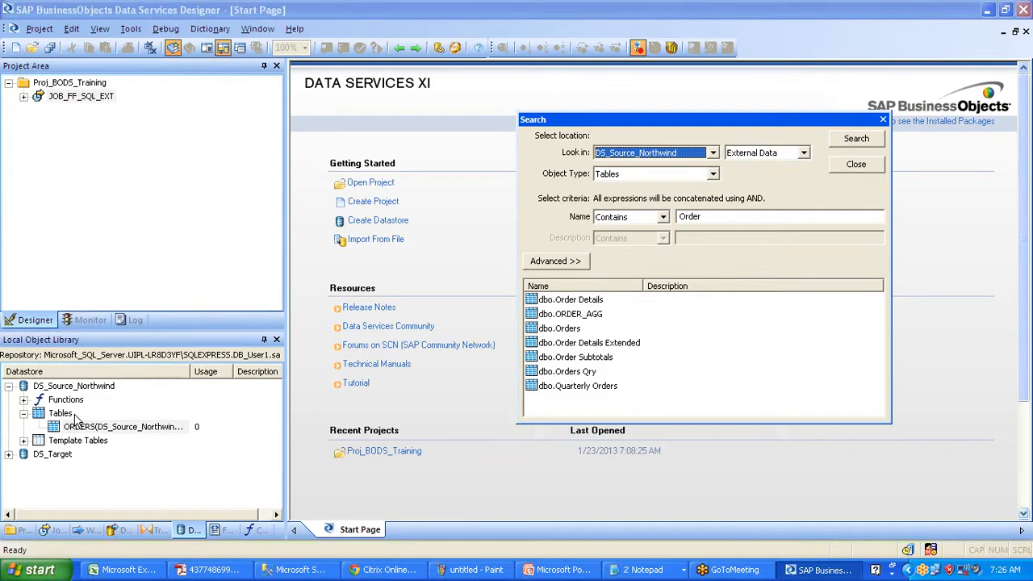
- Close the search and start Import By Name on DS_Source_Northwind
click(856, 165)
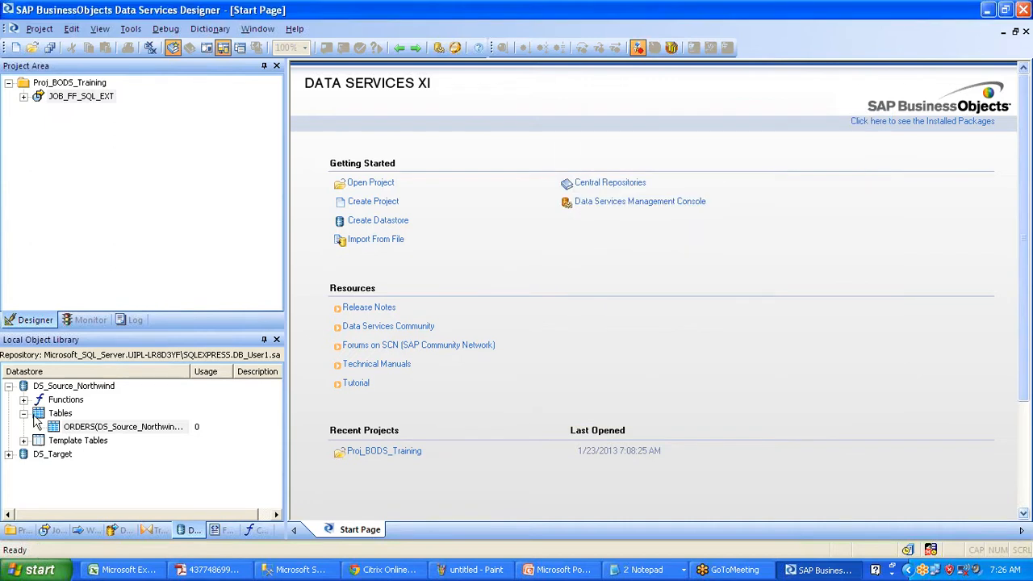
click(79, 386)
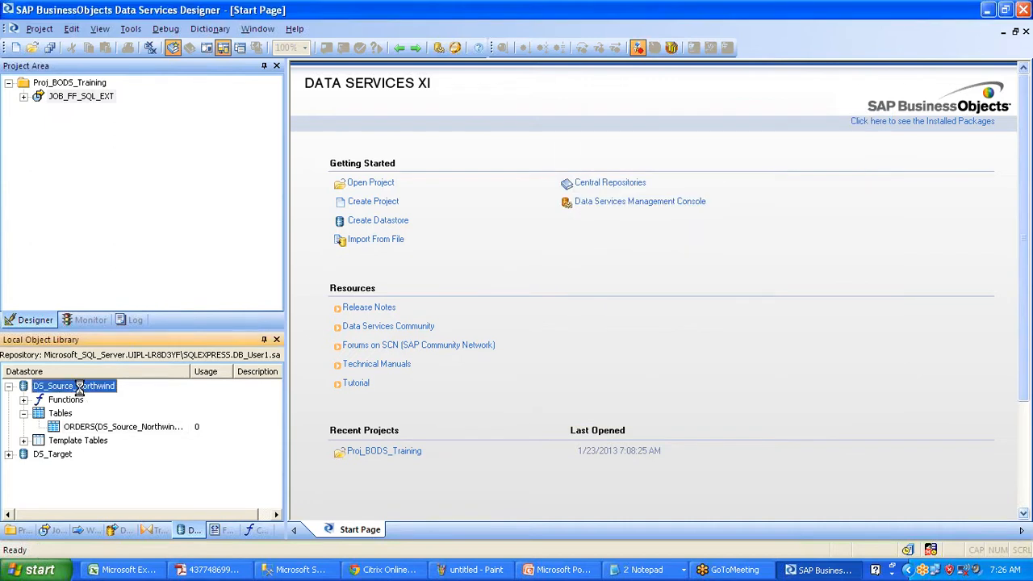
right_click(79, 386)
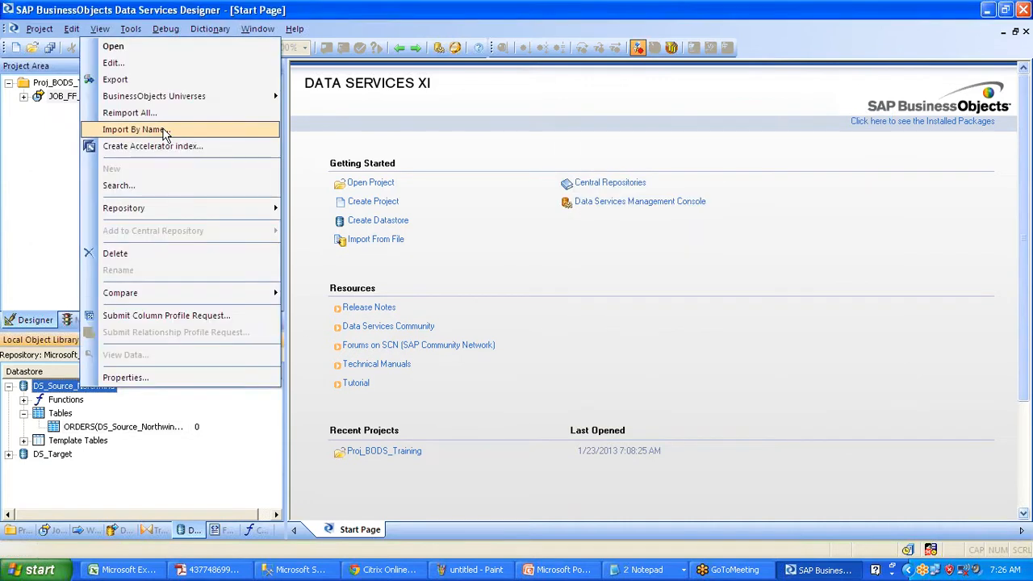
click(164, 130)
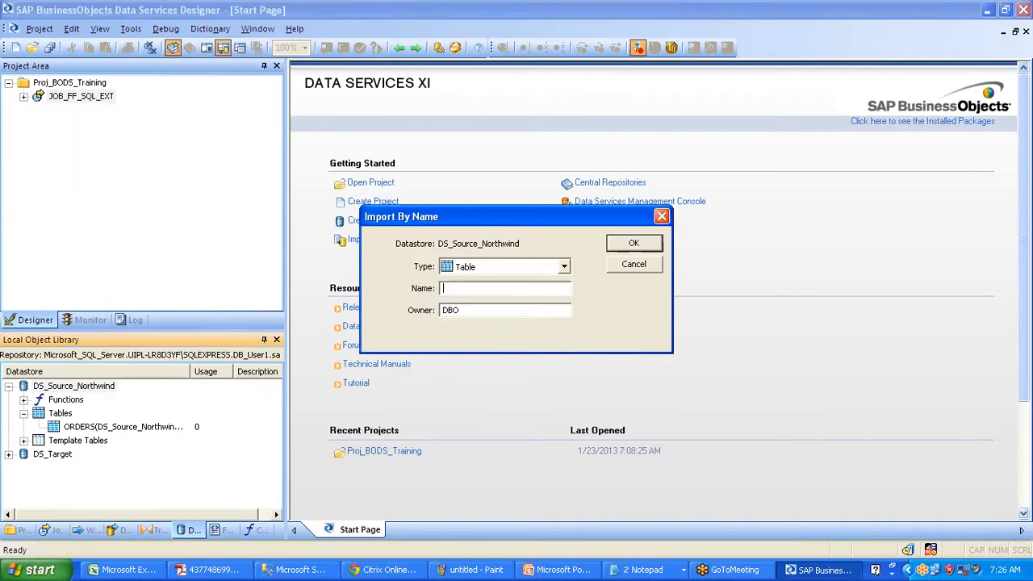
drag(490, 223, 552, 218)
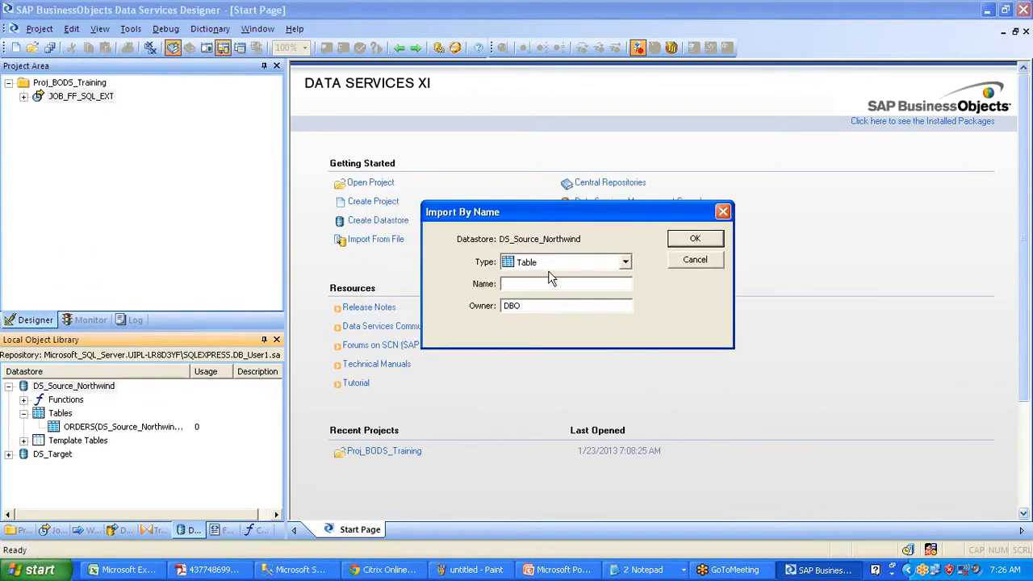
- Import the 'Order Details' table by name after fixing the misspelled 'Order detials'
text(Order detials)
click(707, 241)
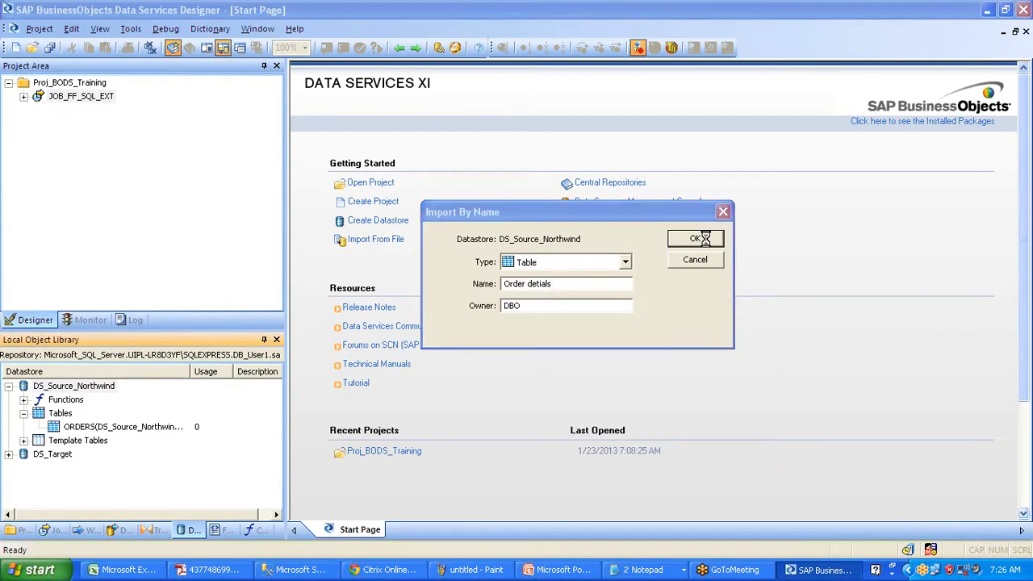
click(515, 323)
click(297, 570)
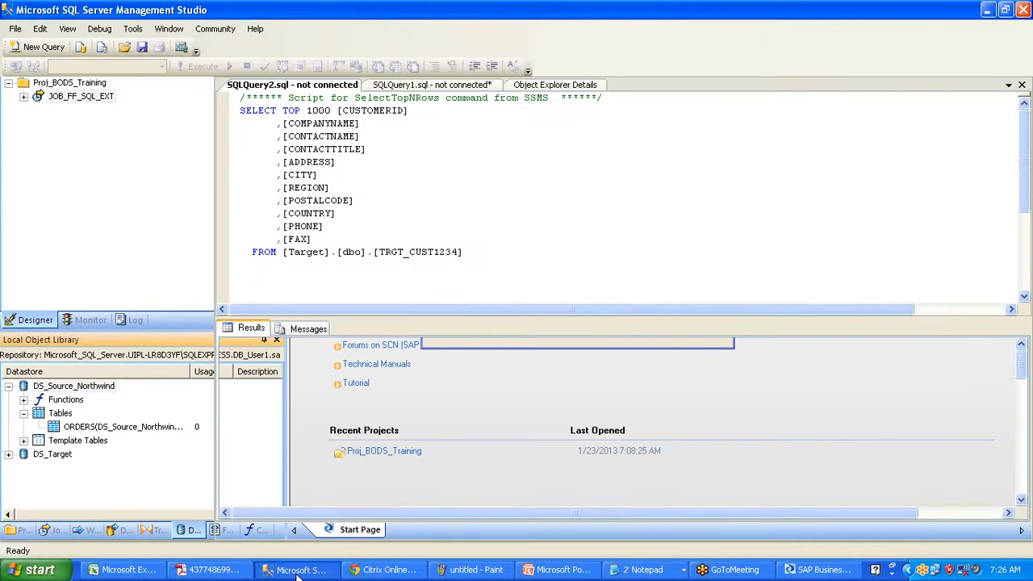
key(alt+Tab)
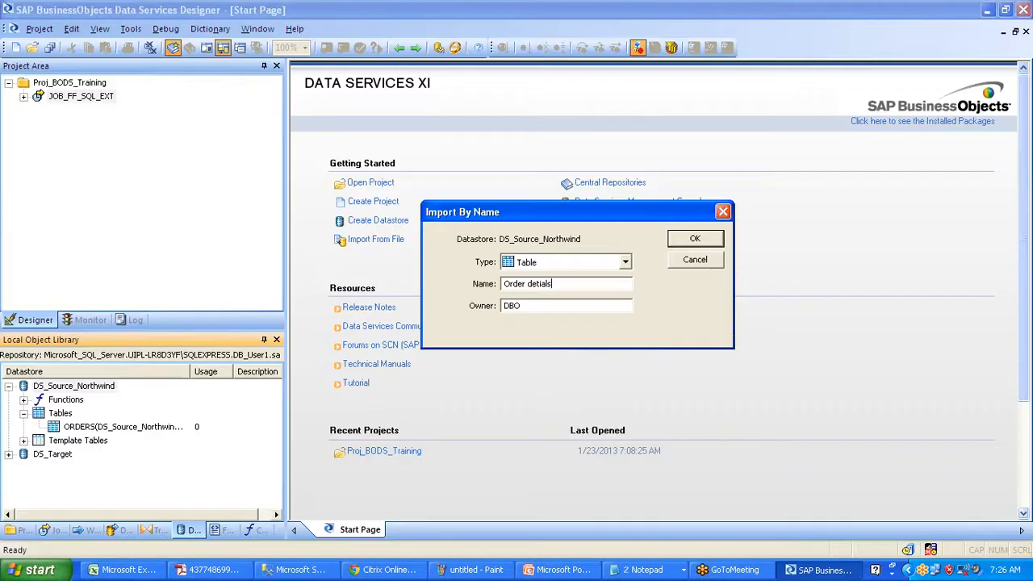
text(Order Details)
click(680, 242)
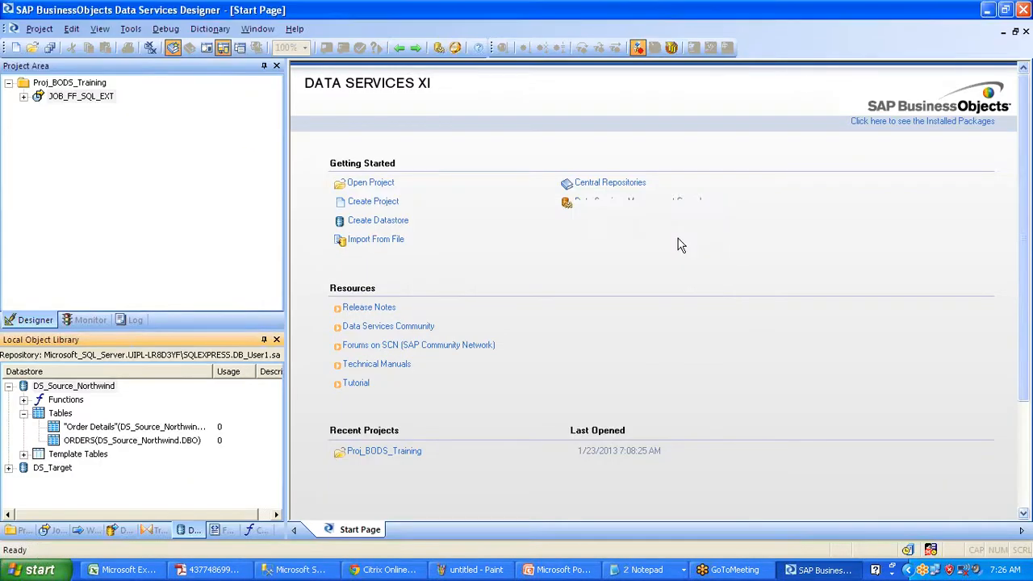
click(91, 427)
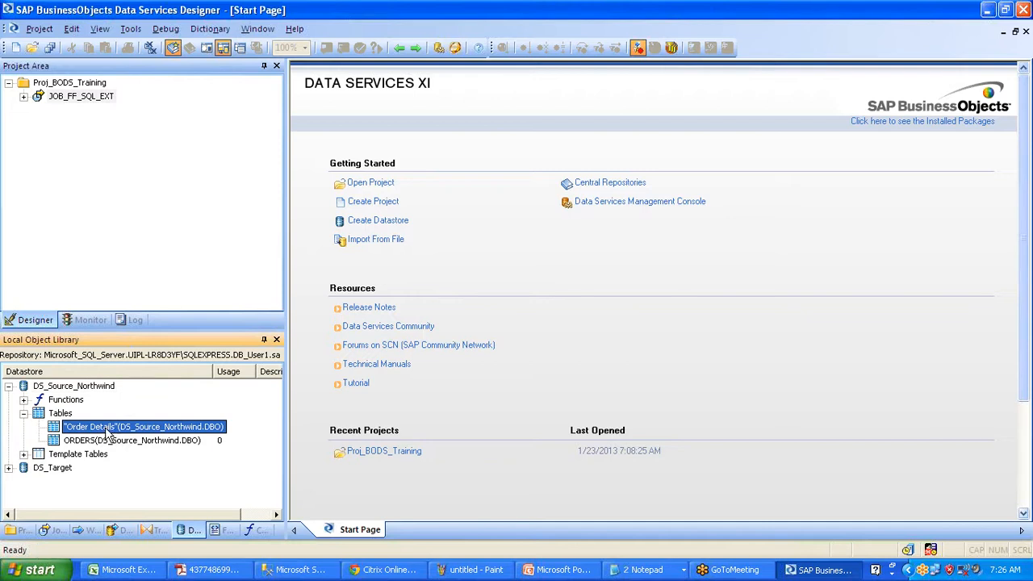
right_click(108, 434)
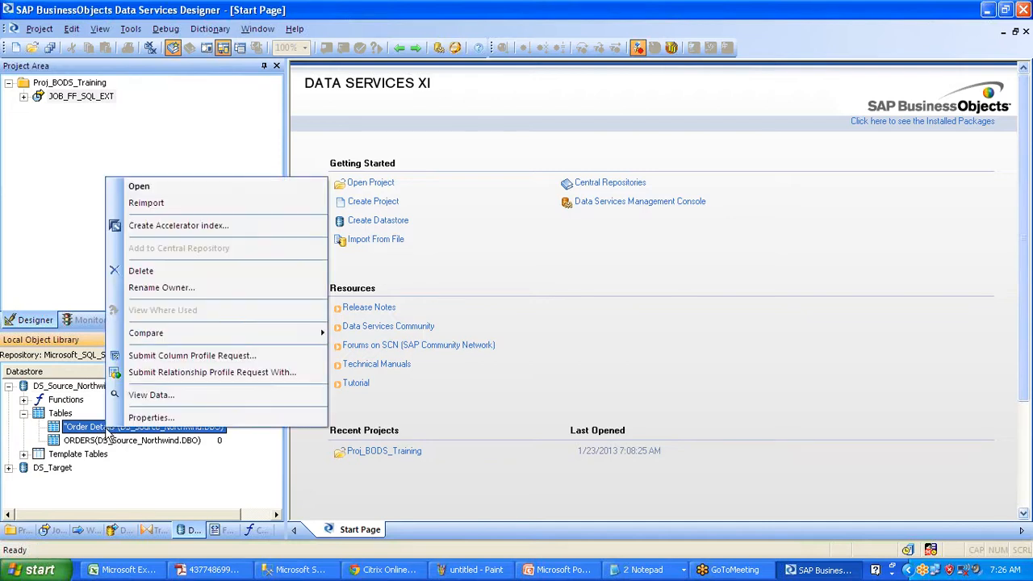
click(148, 190)
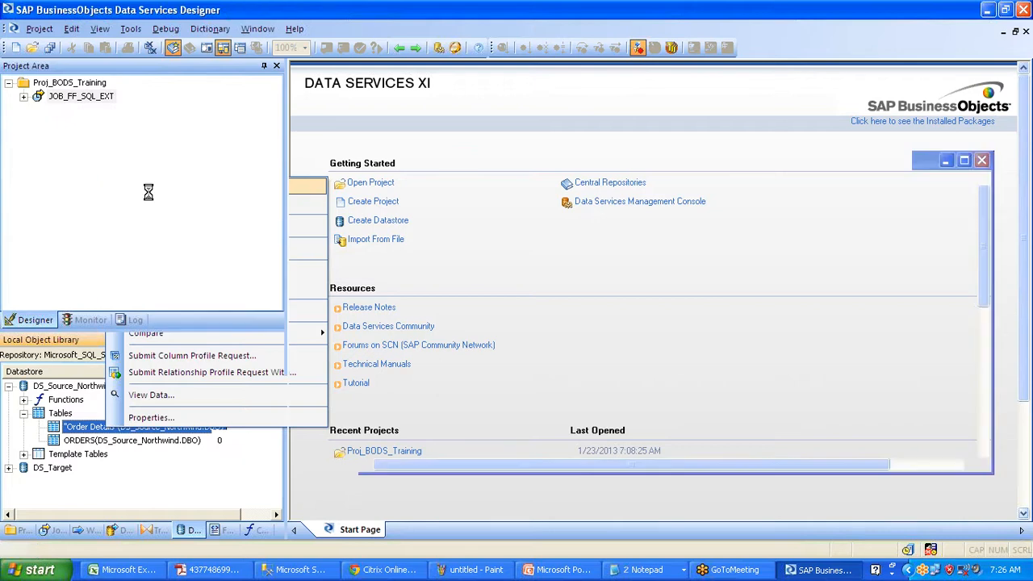
click(398, 48)
right_click(72, 426)
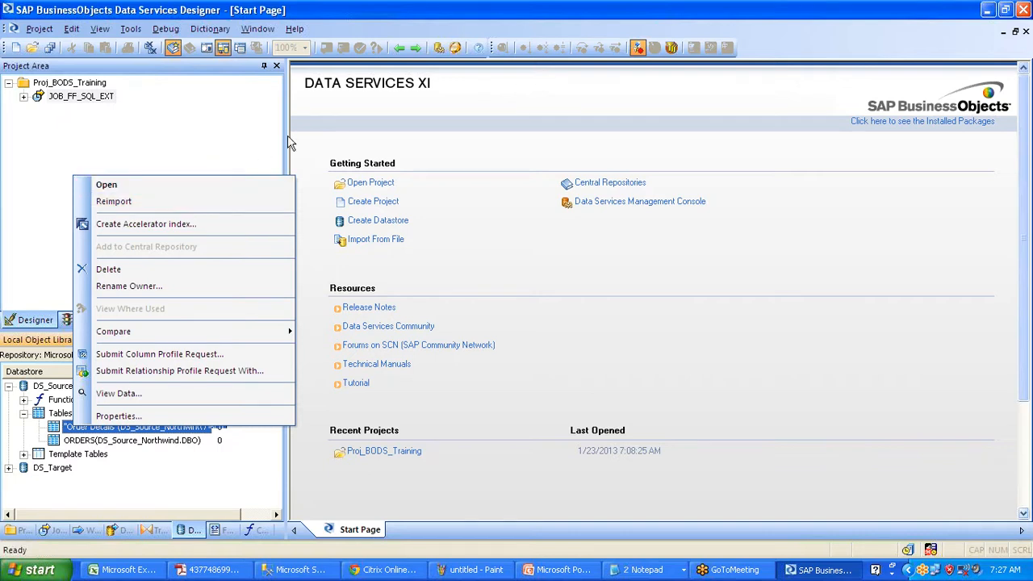
- Reimport the 'Order Details' table from the database and select it in the library
click(308, 125)
click(146, 430)
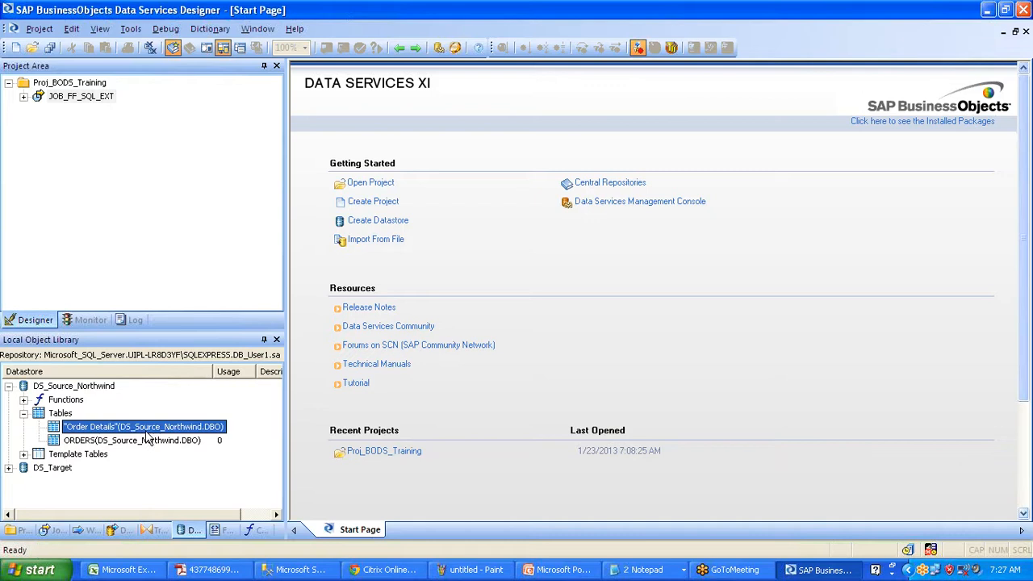
right_click(94, 429)
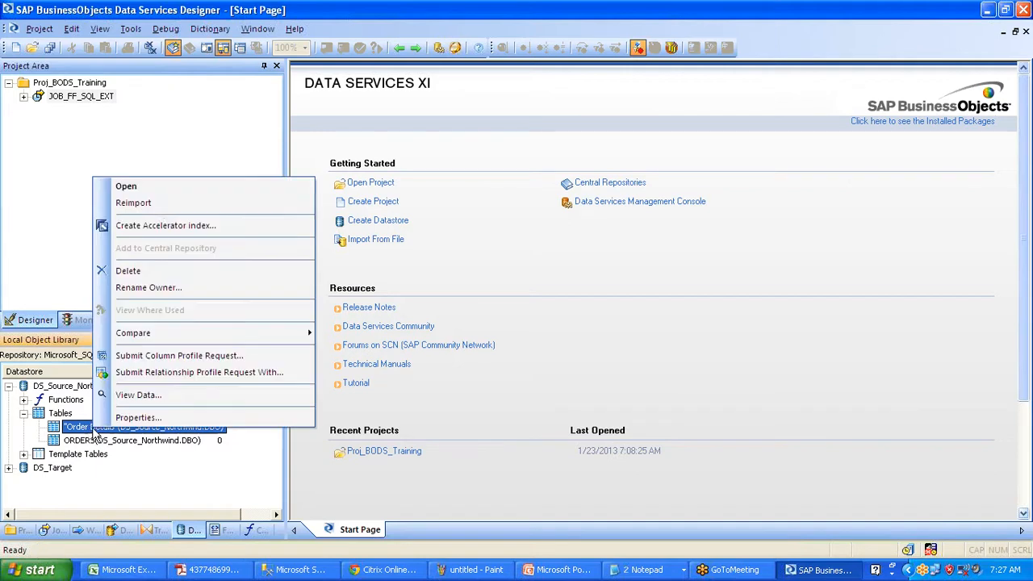
click(159, 204)
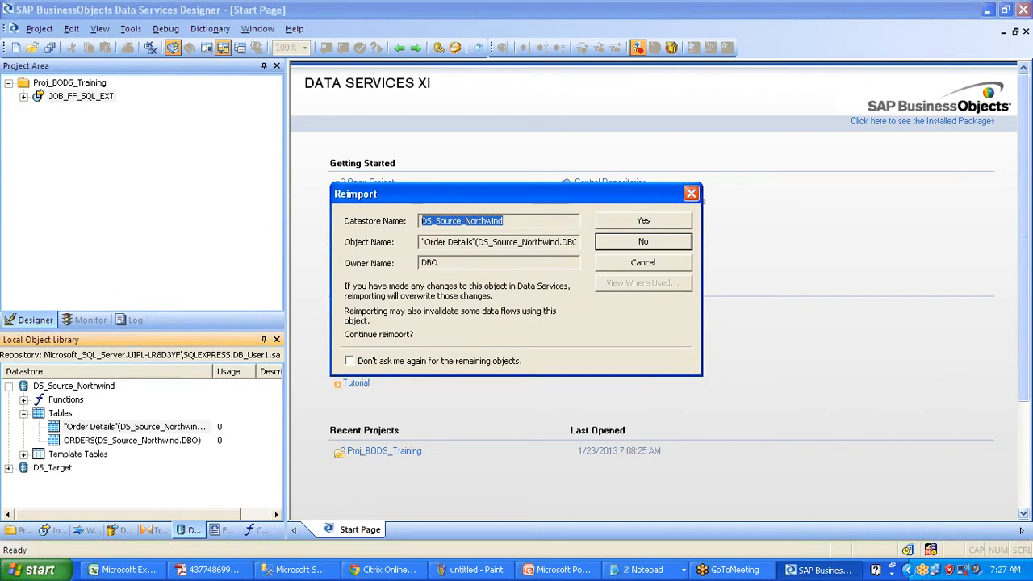
drag(425, 242, 539, 242)
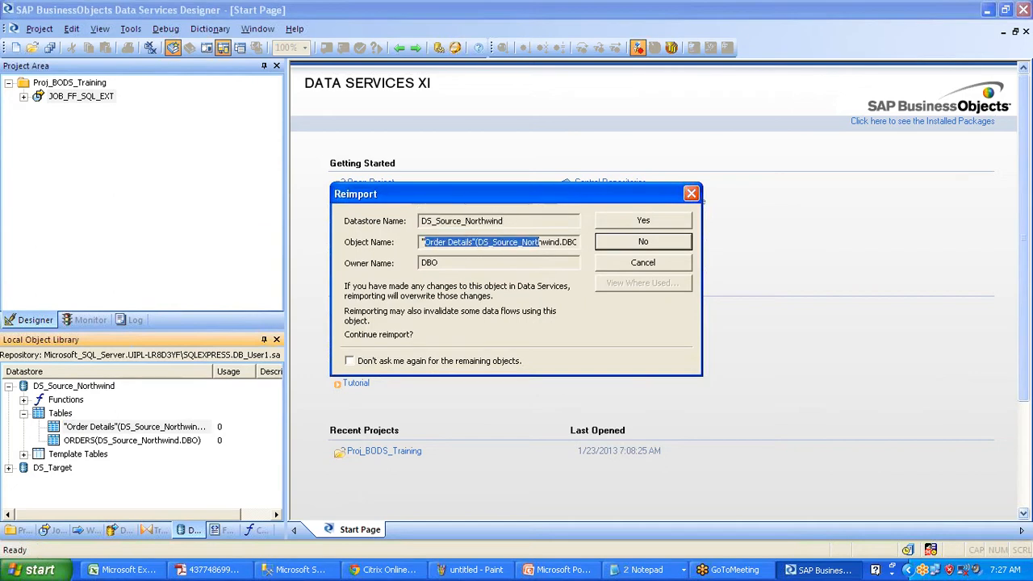
click(670, 223)
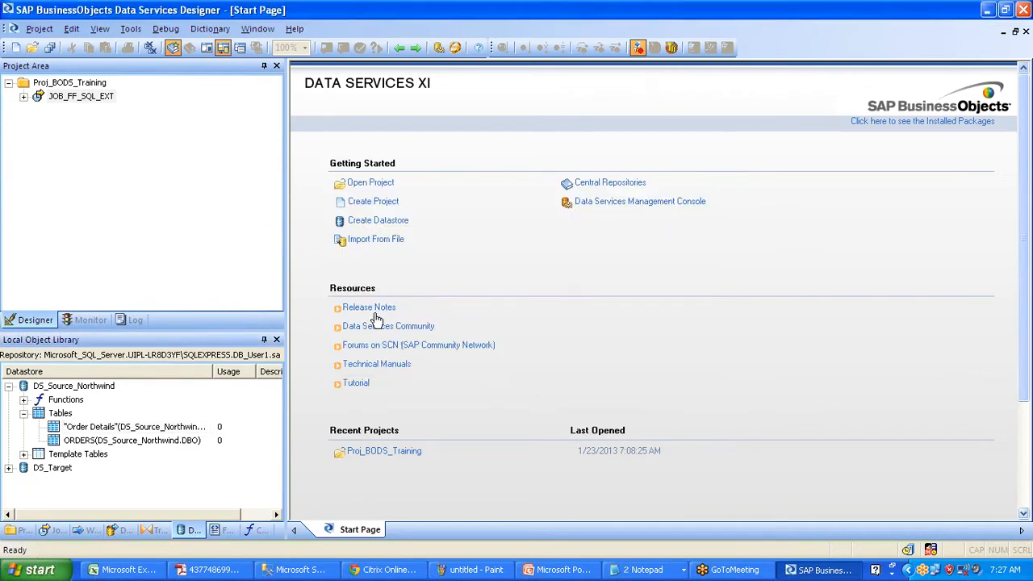
click(118, 426)
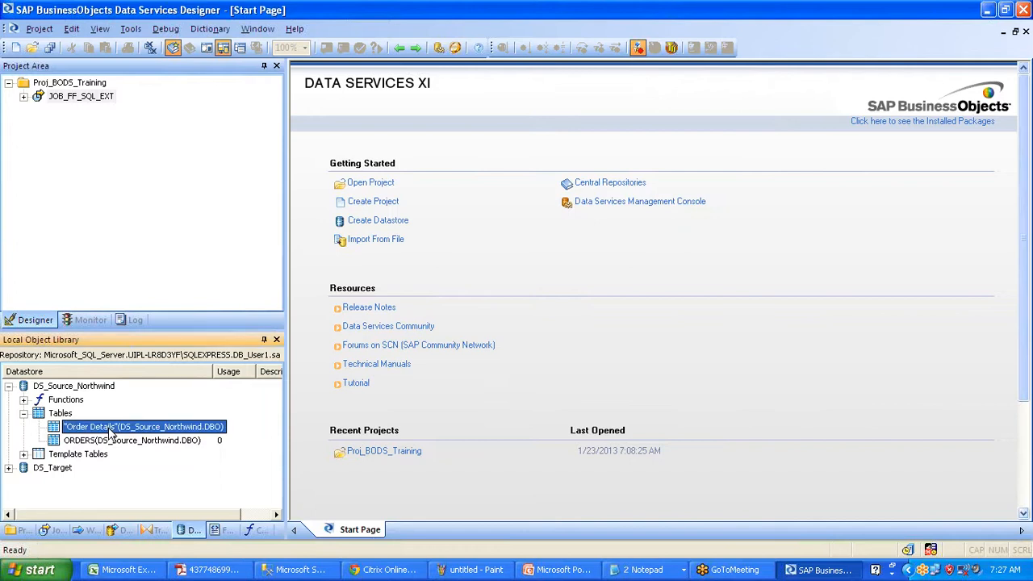
right_click(110, 428)
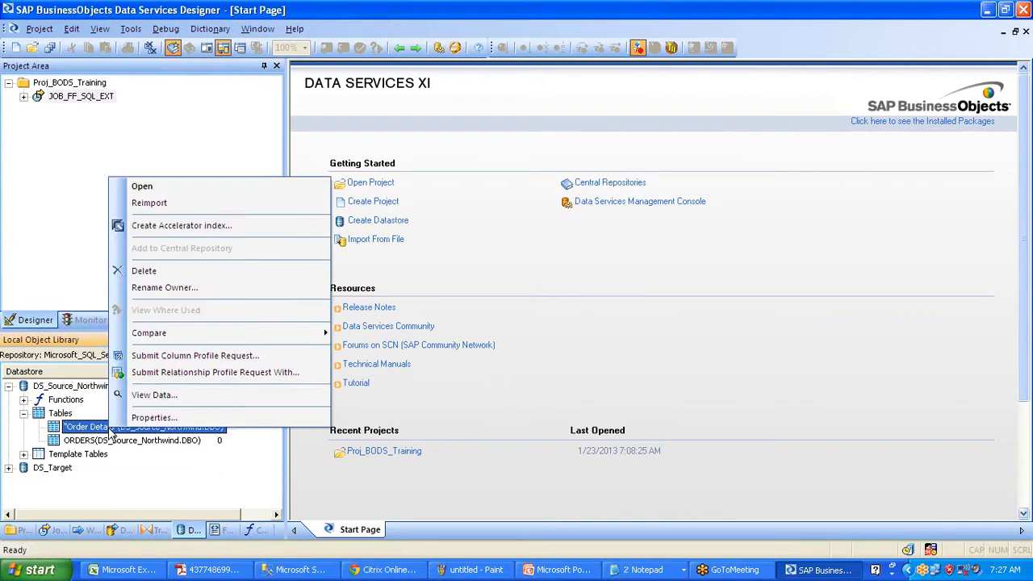
click(168, 395)
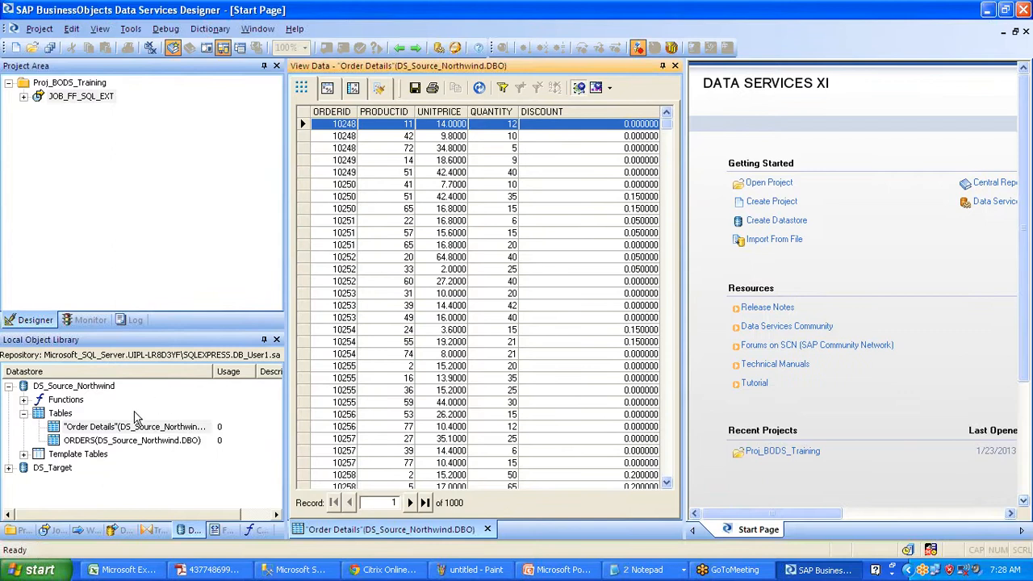
click(111, 427)
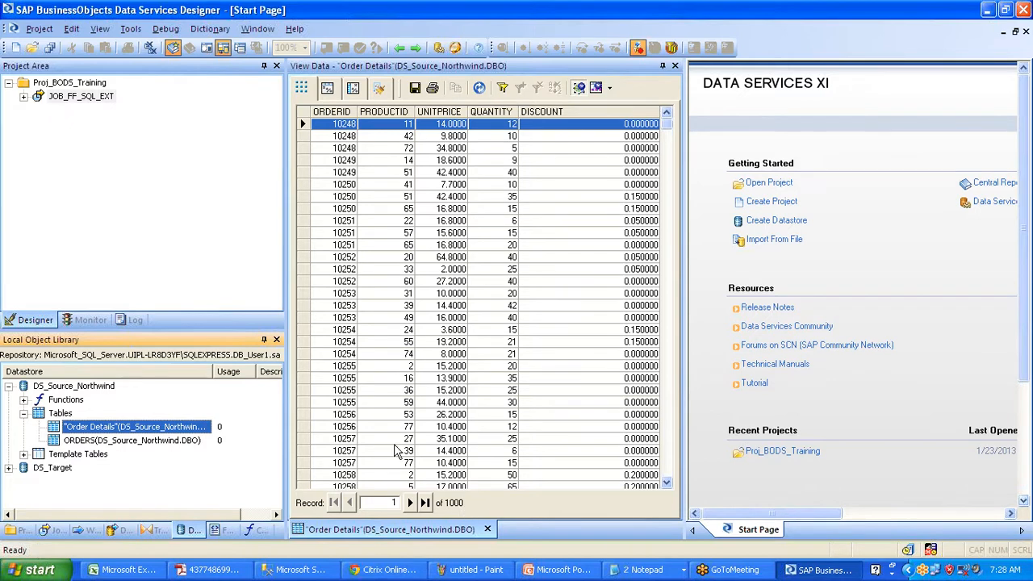
click(675, 66)
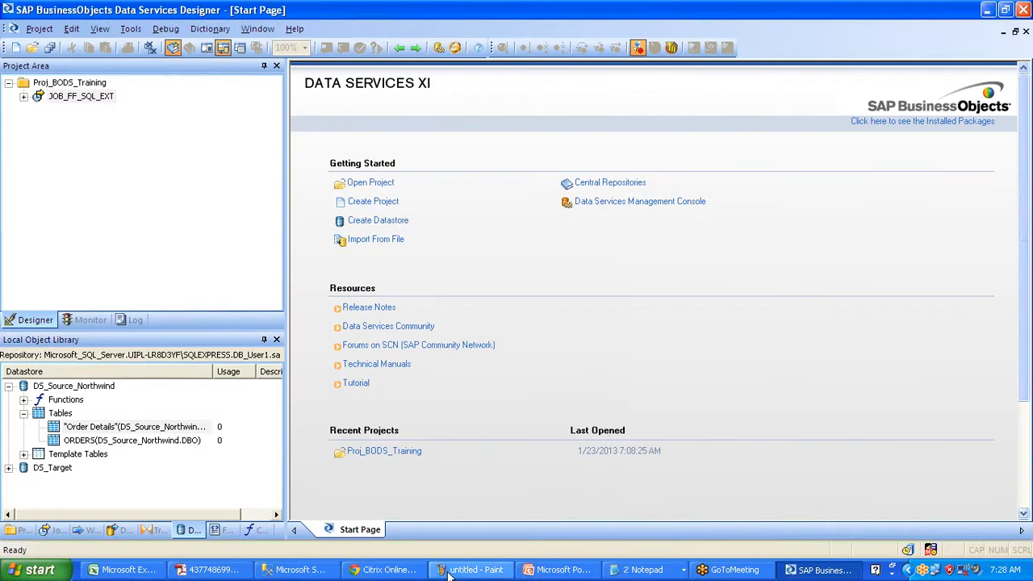
click(633, 570)
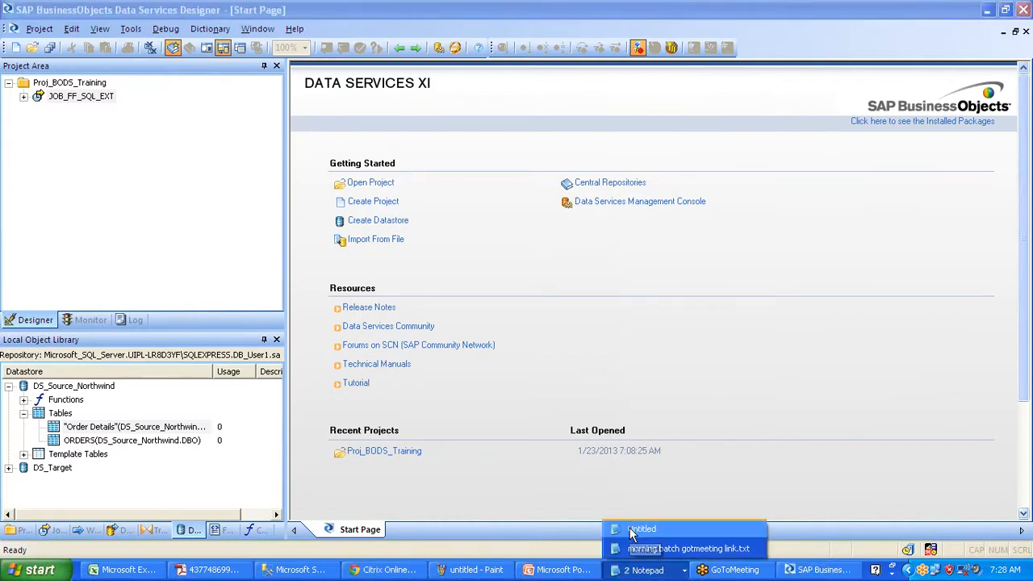
click(633, 530)
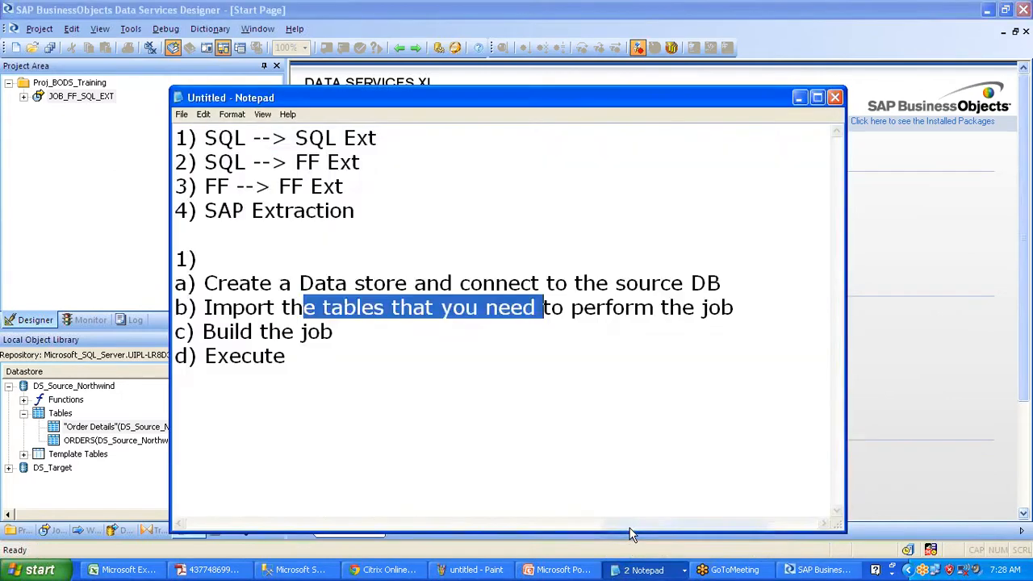
drag(377, 138, 192, 137)
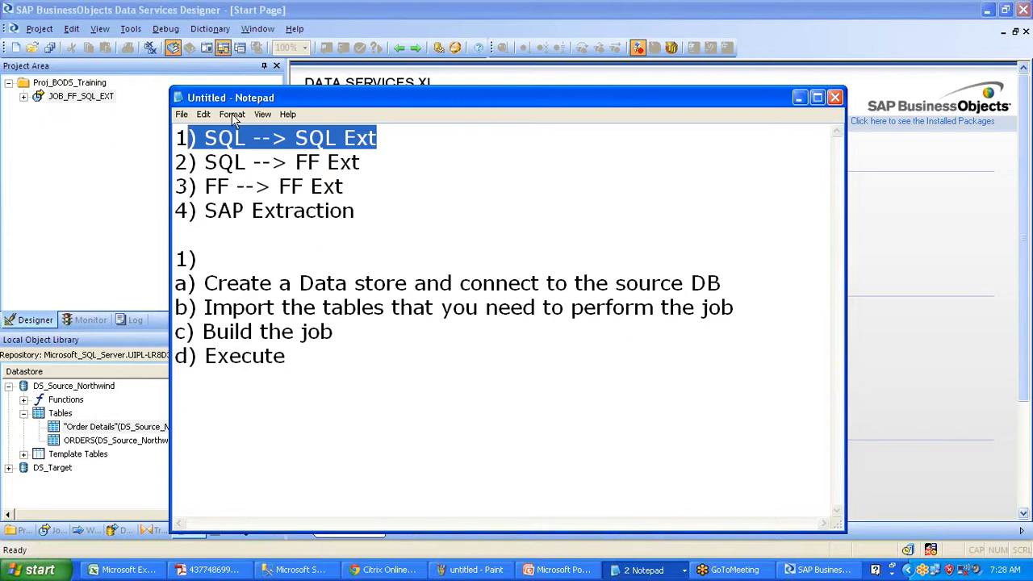
click(799, 101)
click(77, 86)
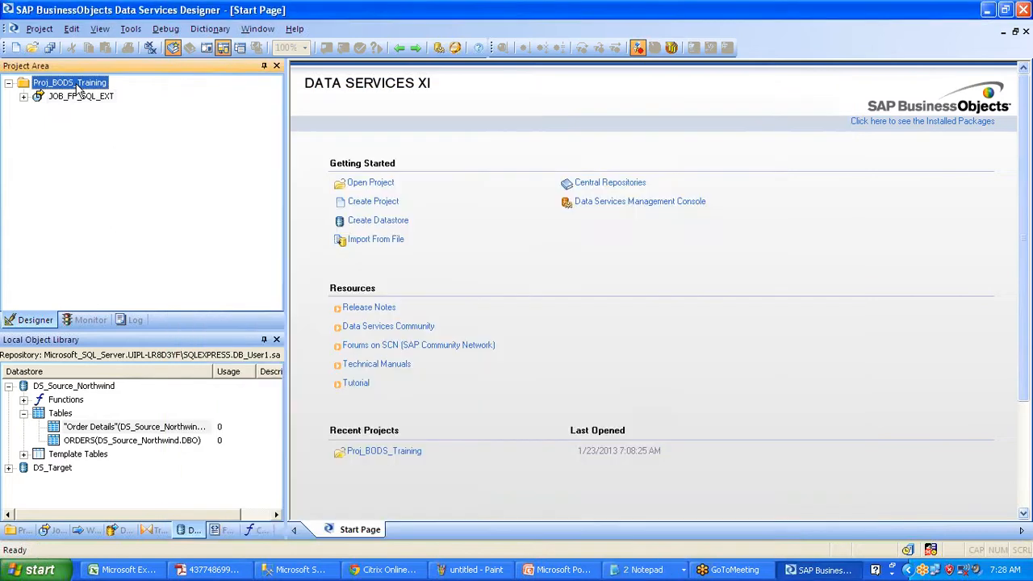
- Create batch job Job_SQL_SQL_EXT in Proj_BODS_Training
right_click(79, 91)
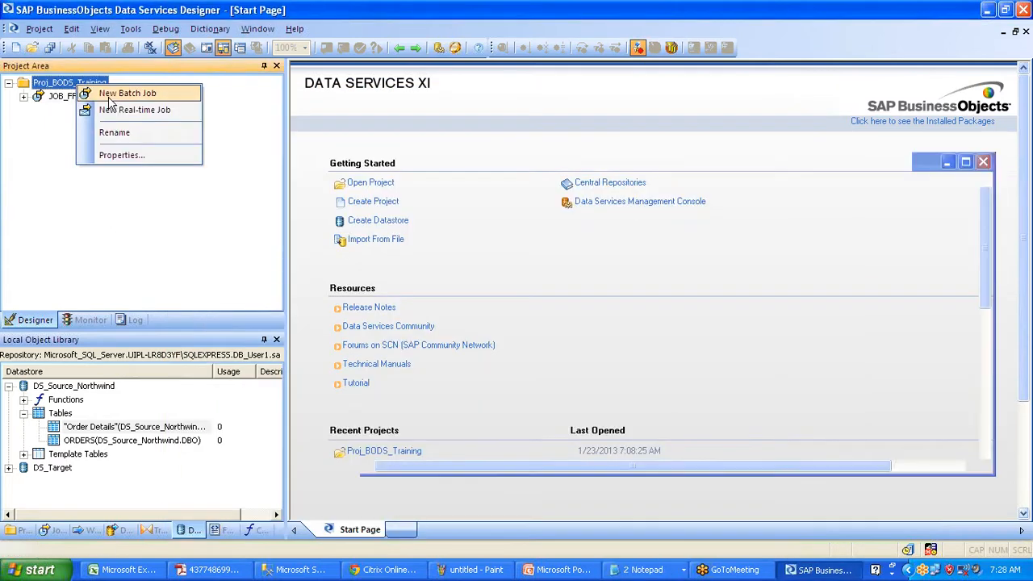
click(109, 95)
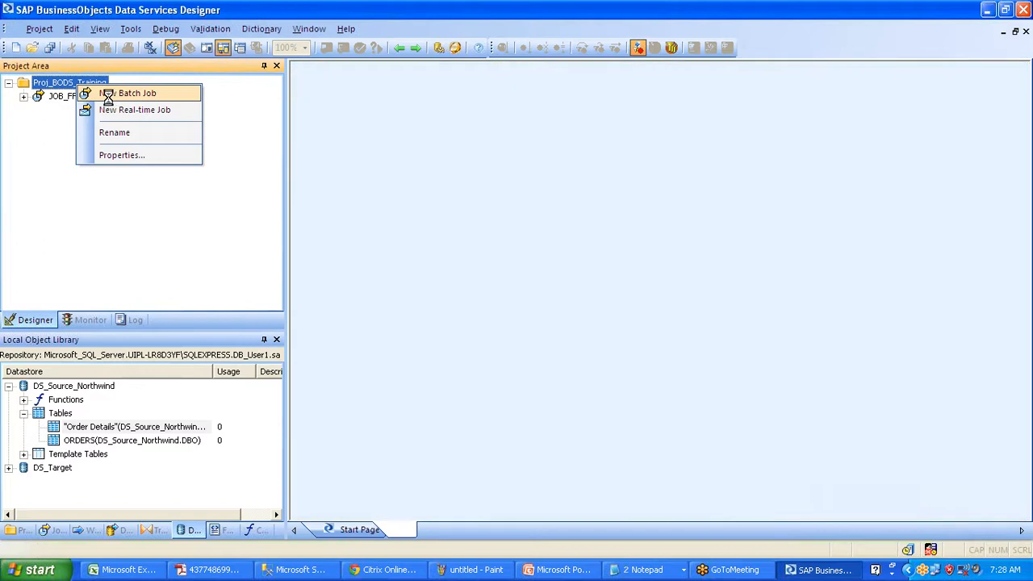
text(Job_SQL_S)
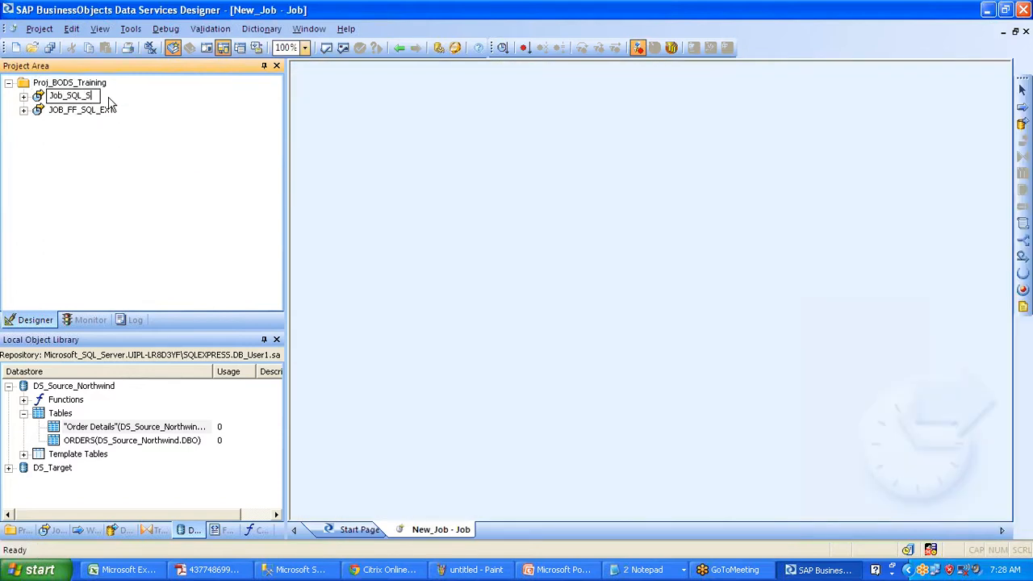
text(QL_EXT)
key(Return)
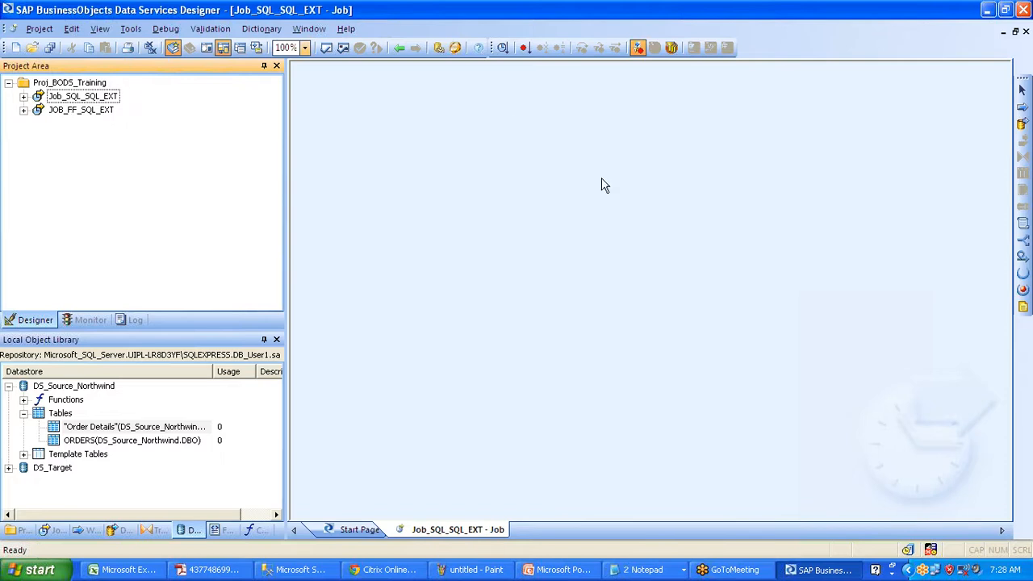
- Add a work flow named WF_SQL_EXT to the job and open it
click(1020, 109)
click(445, 135)
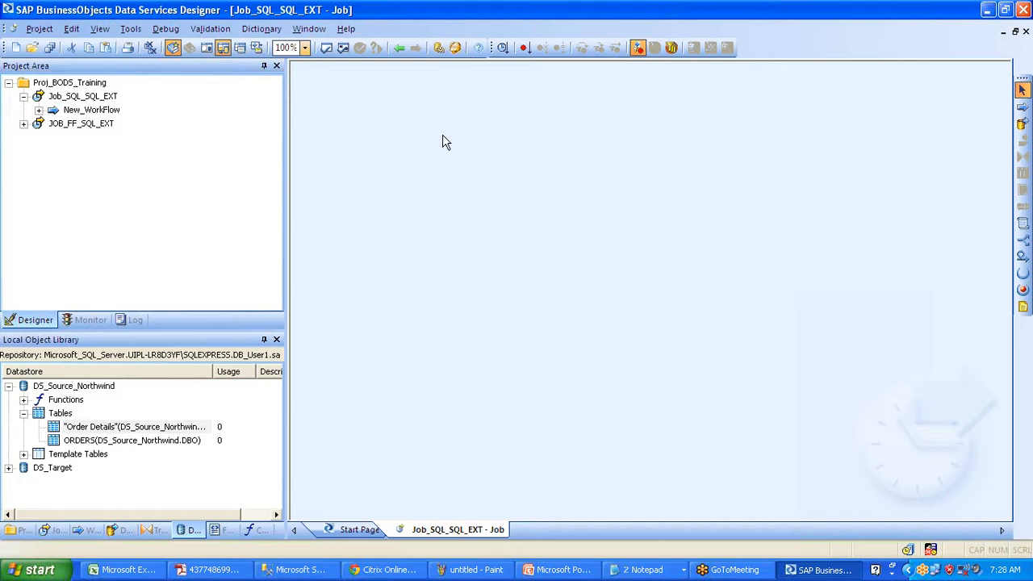
text(WF_)
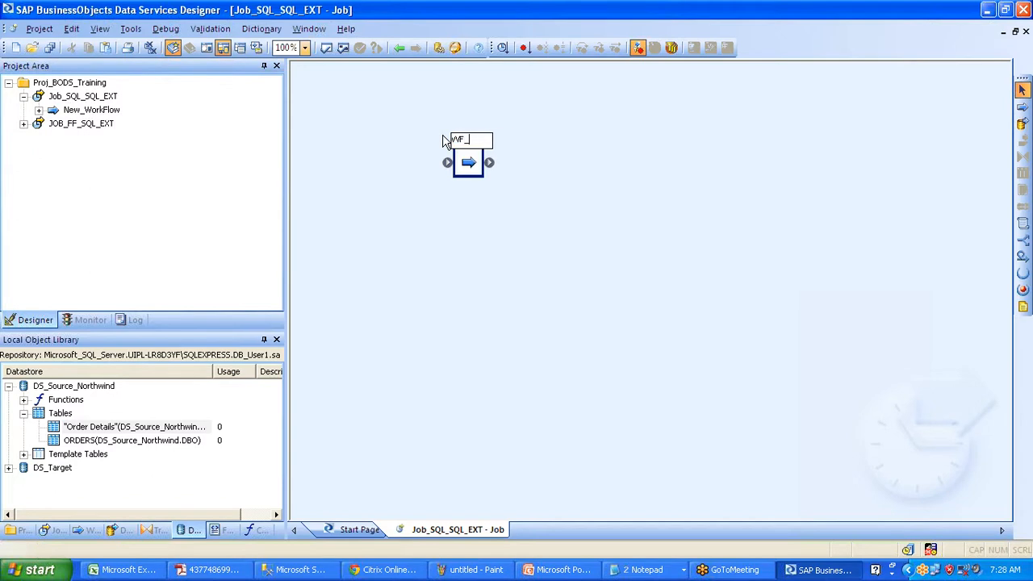
text(SQL_EXT)
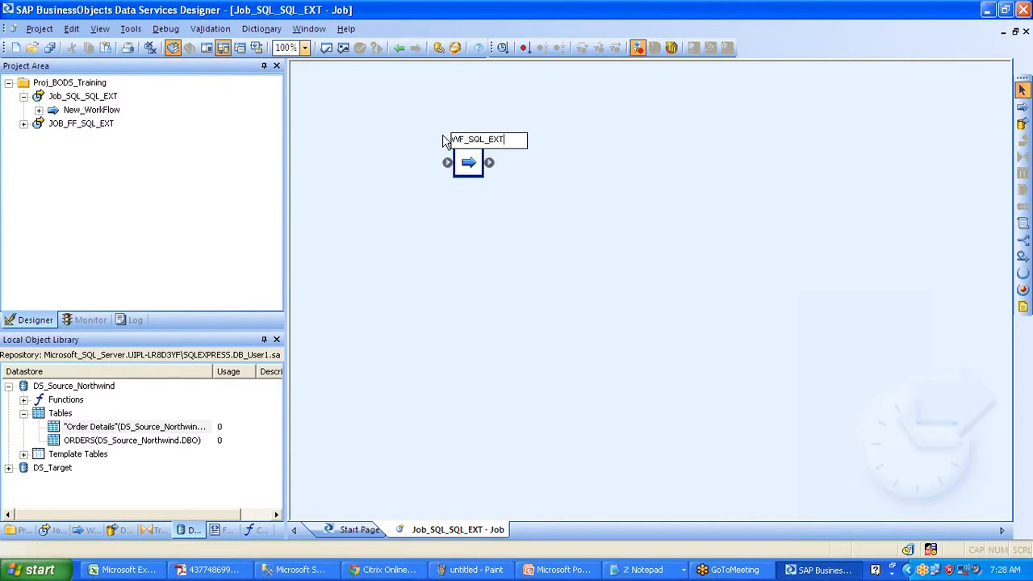
click(573, 115)
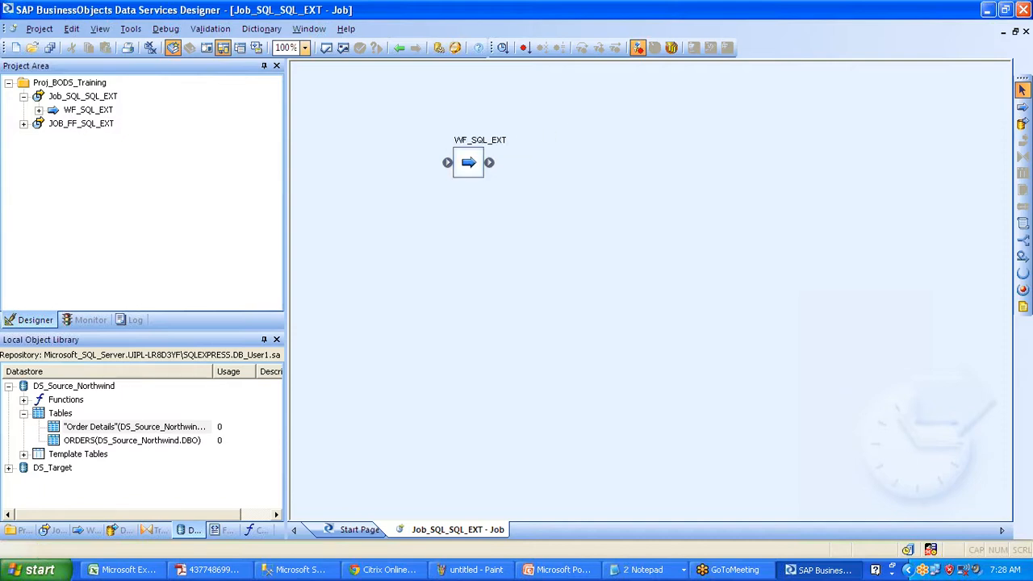
click(499, 143)
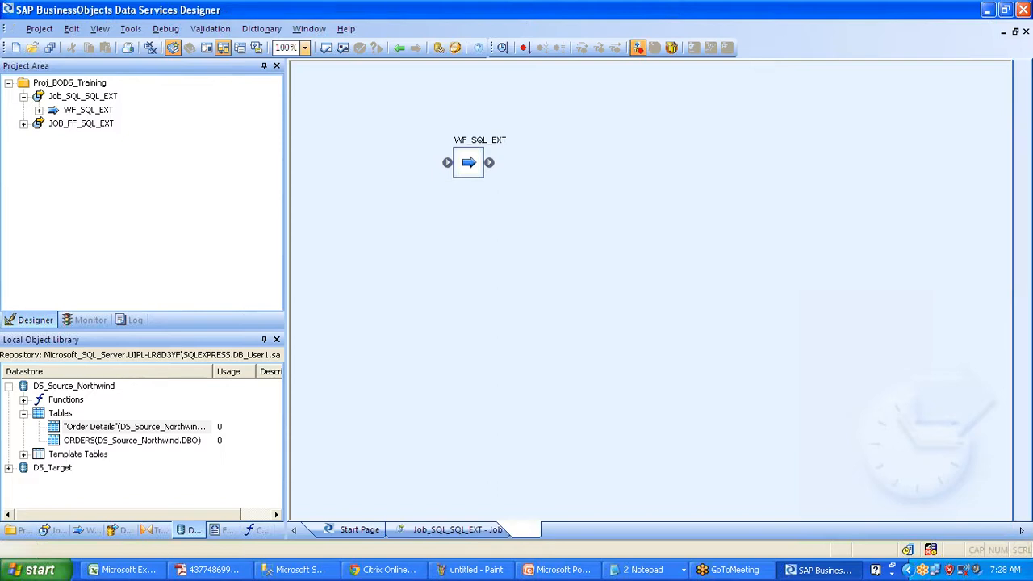
- Add a data flow named DF_Orders_EXT to the WF_SQL_EXT canvas
click(1022, 122)
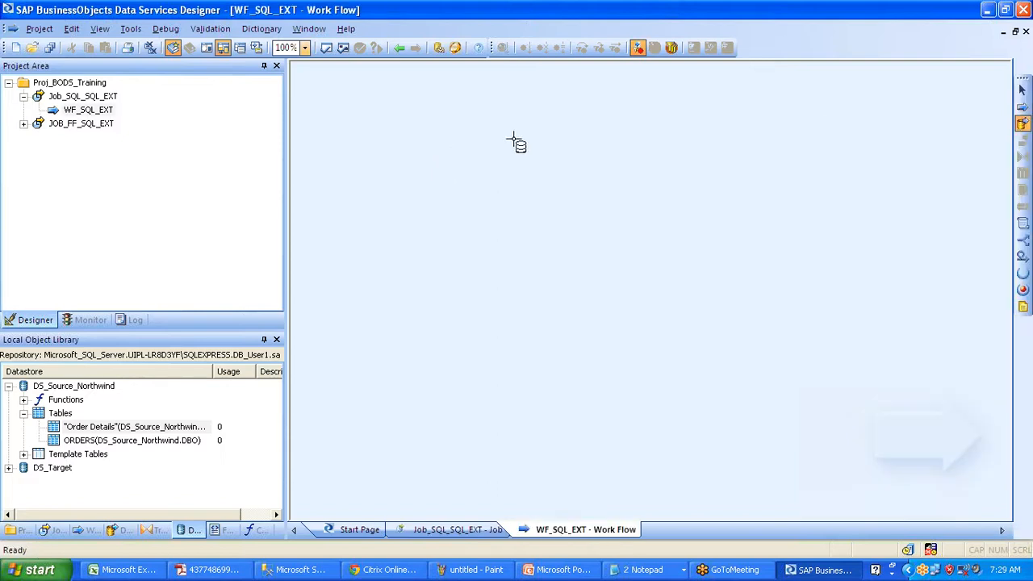
click(487, 145)
text(DF_)
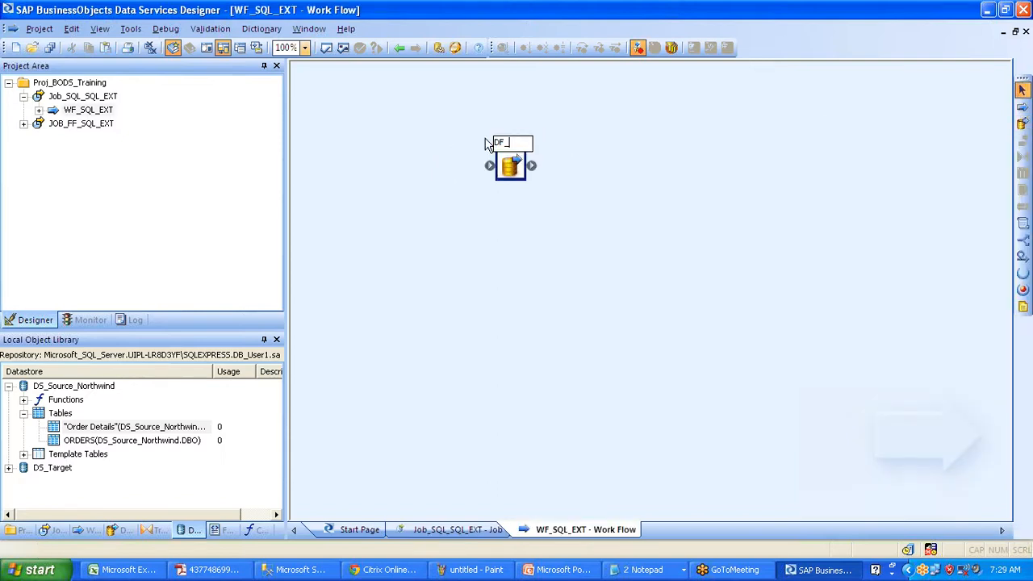
text(Orders_)
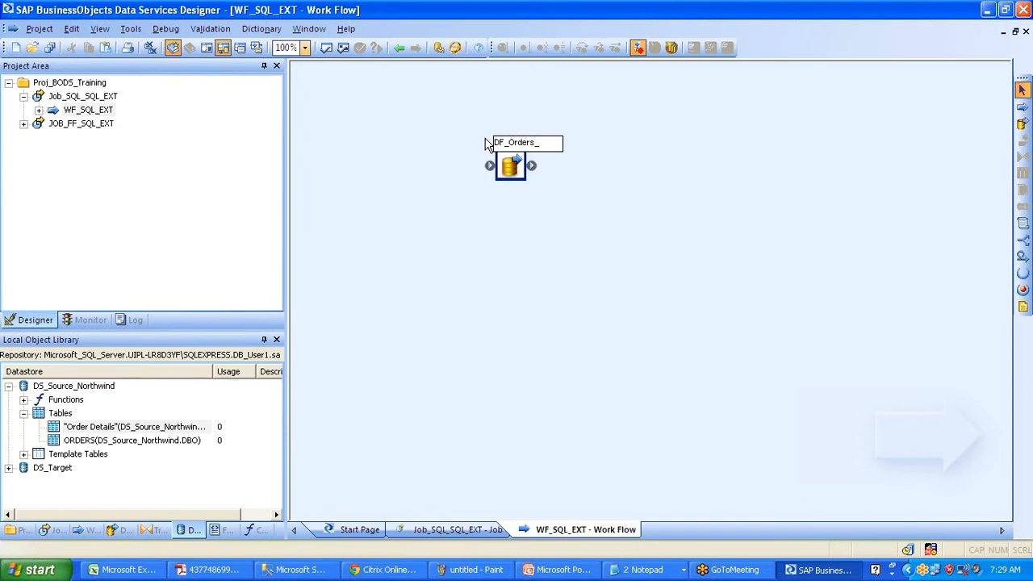
text(EXT)
click(678, 166)
- Add a second data flow, DF_Order_Details_EXT, and move DF_Orders_EXT slightly lower
click(1022, 123)
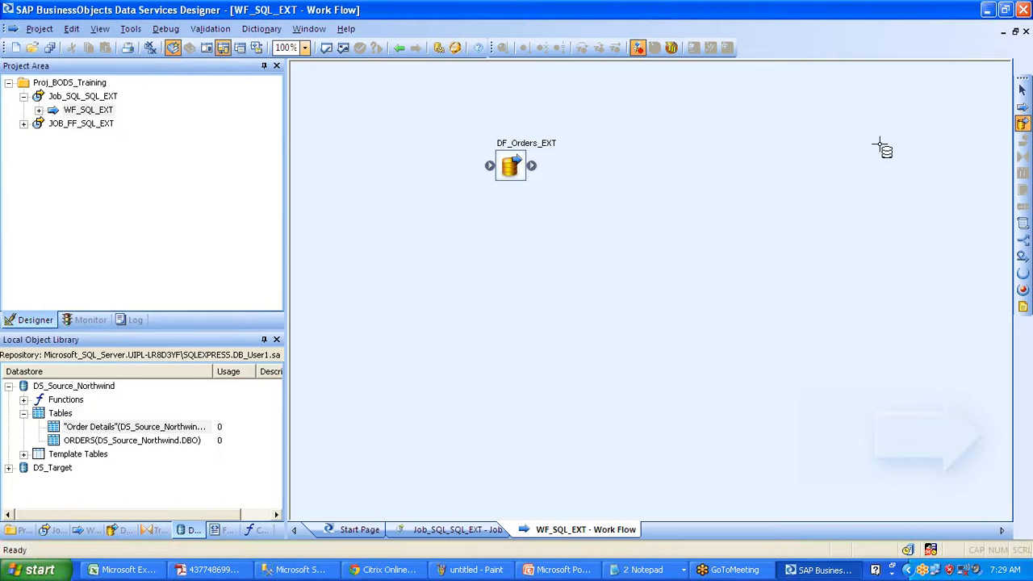
click(608, 242)
text(DF_)
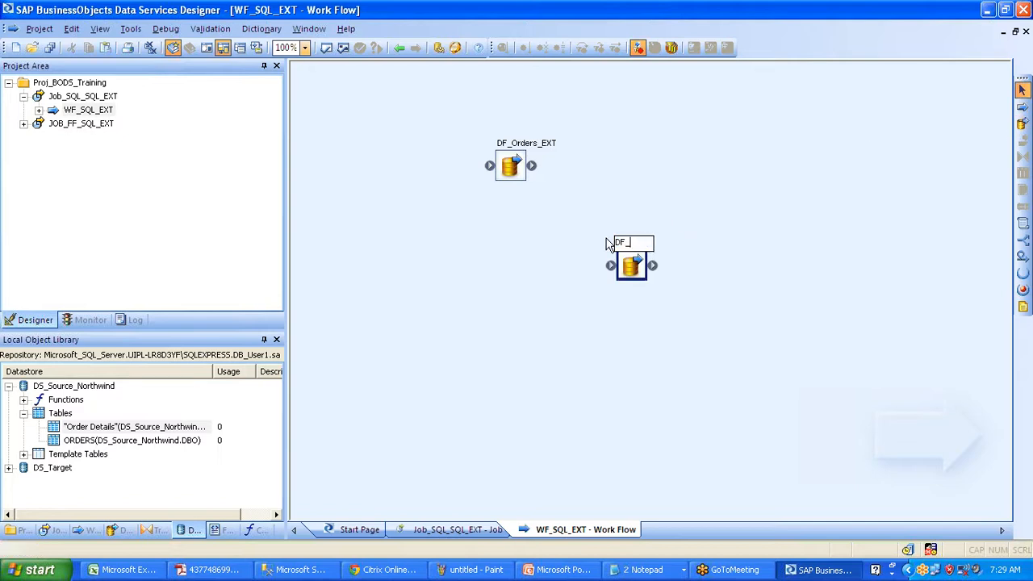
text(ORders)
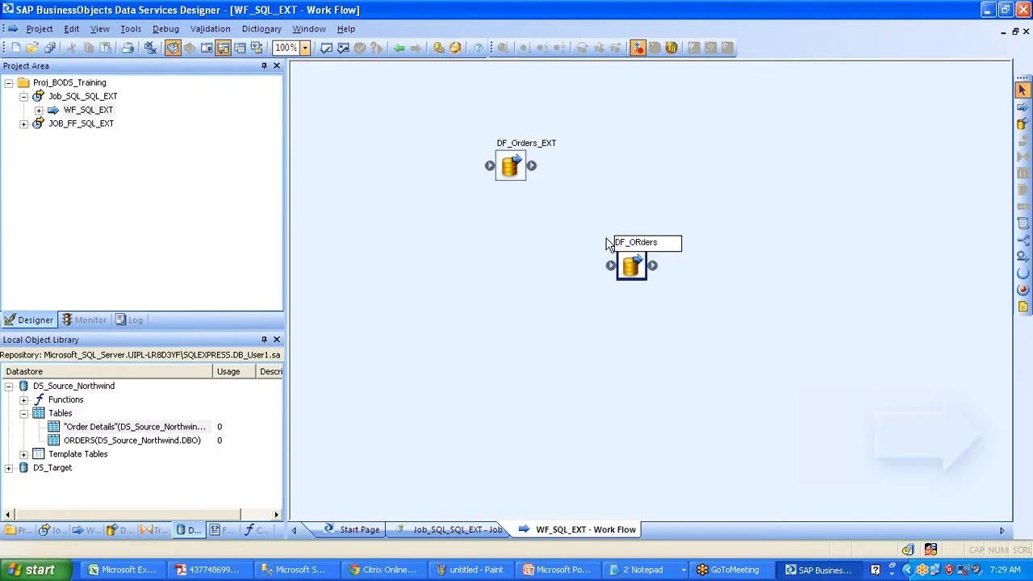
key(BackSpace)
key(BackSpace)
key(BackSpace)
key(BackSpace)
key(BackSpace)
text(rder_Details_EXT)
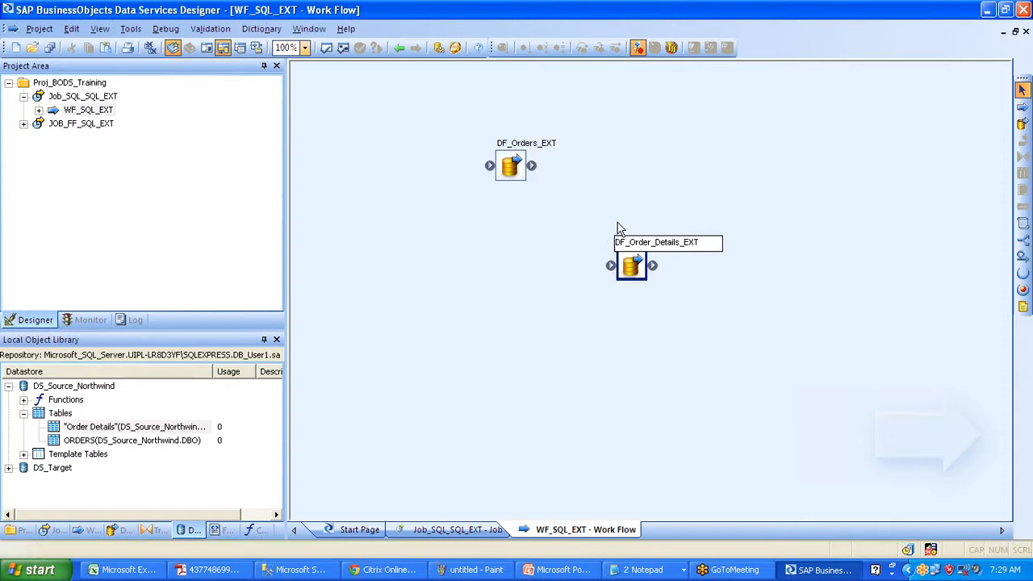
click(705, 180)
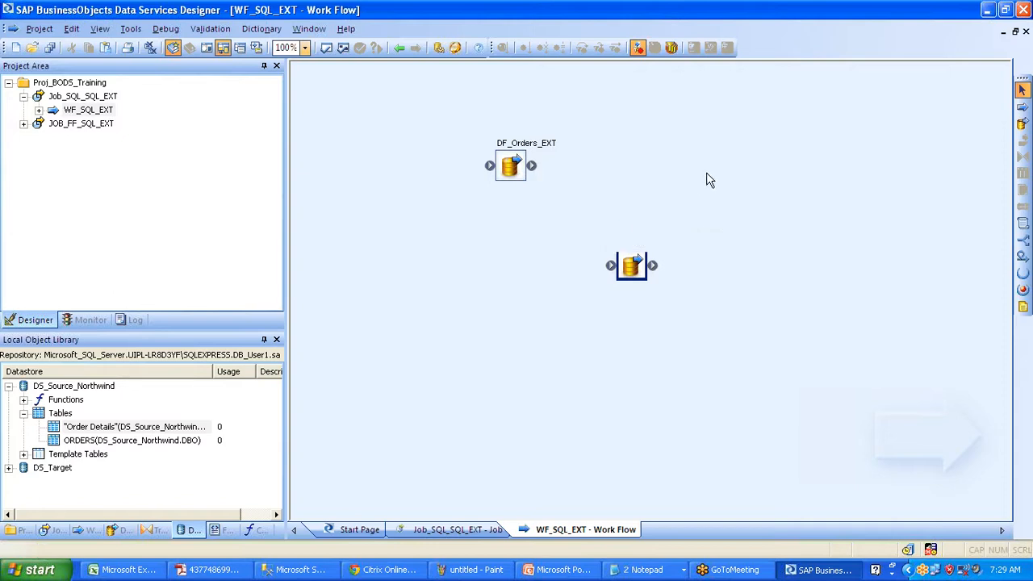
click(636, 274)
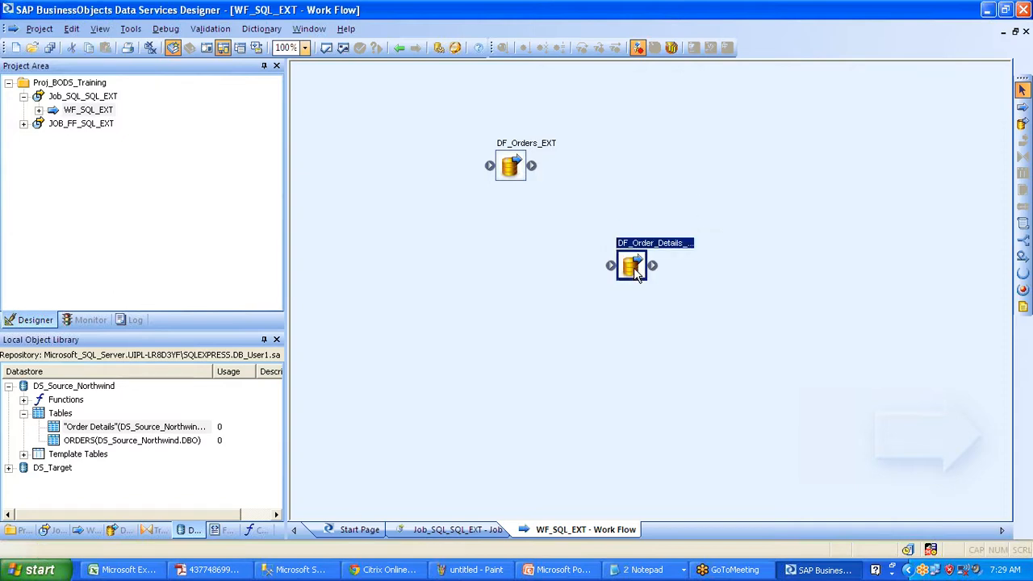
click(514, 165)
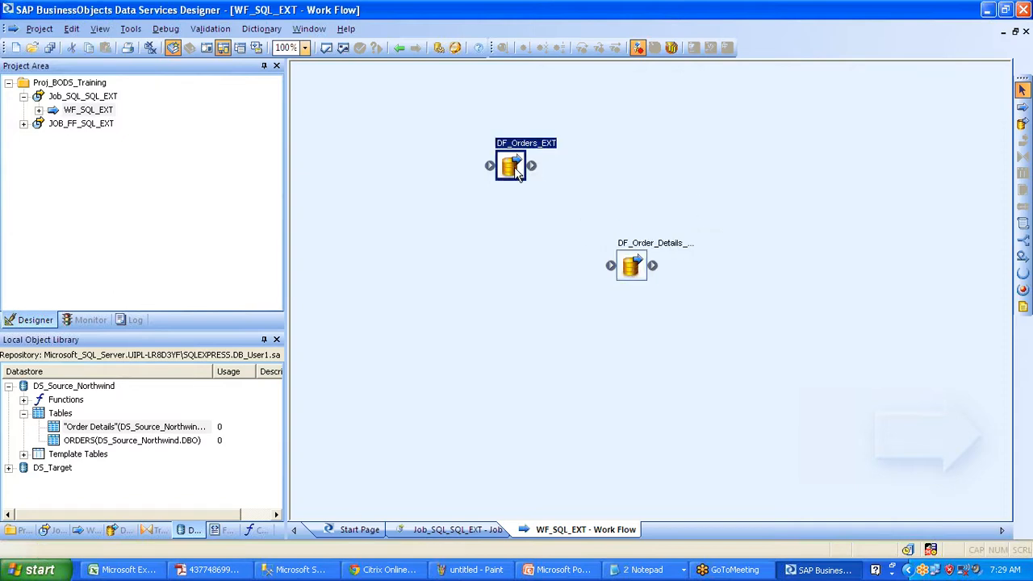
drag(514, 165, 507, 202)
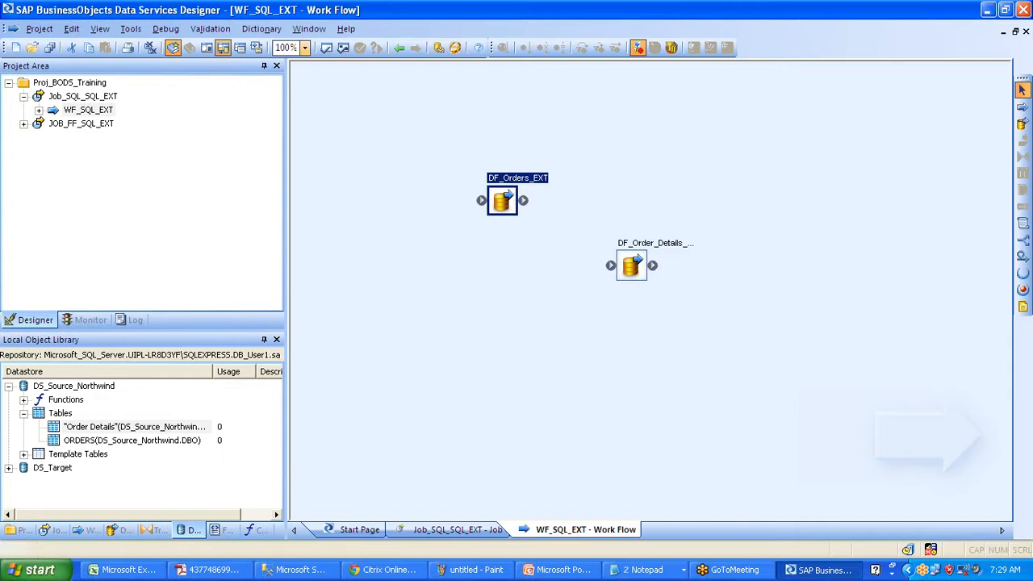
- In DF_Orders_EXT, add ORDERS as a source table, then delete it
click(1023, 255)
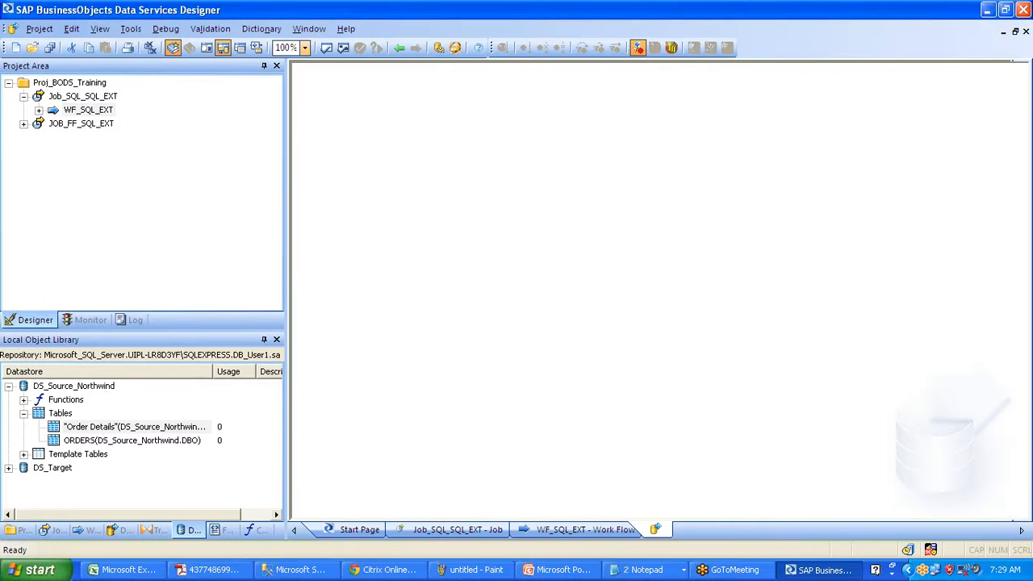
drag(105, 426, 347, 176)
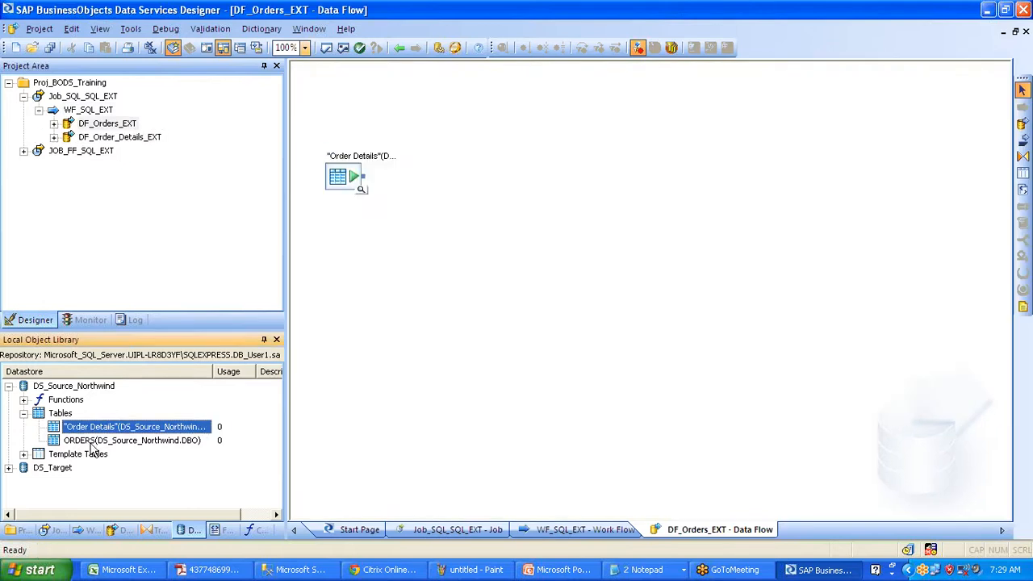
drag(103, 439, 323, 264)
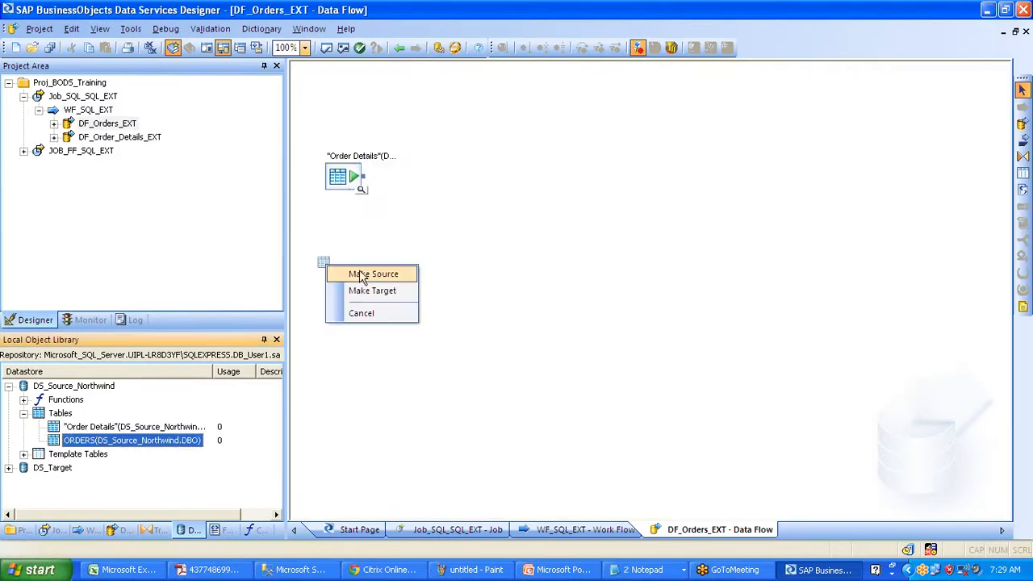
click(372, 275)
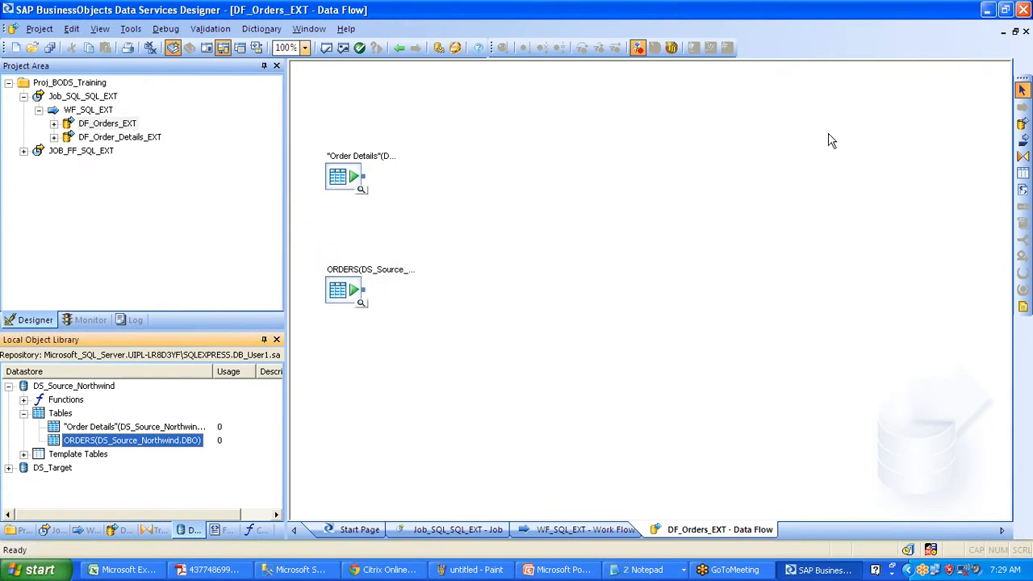
click(335, 292)
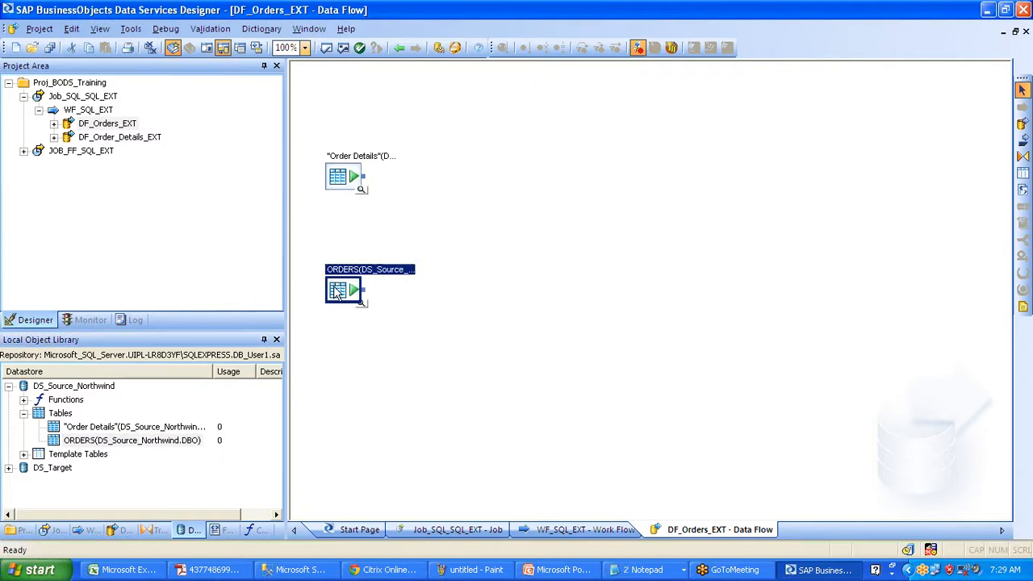
key(Delete)
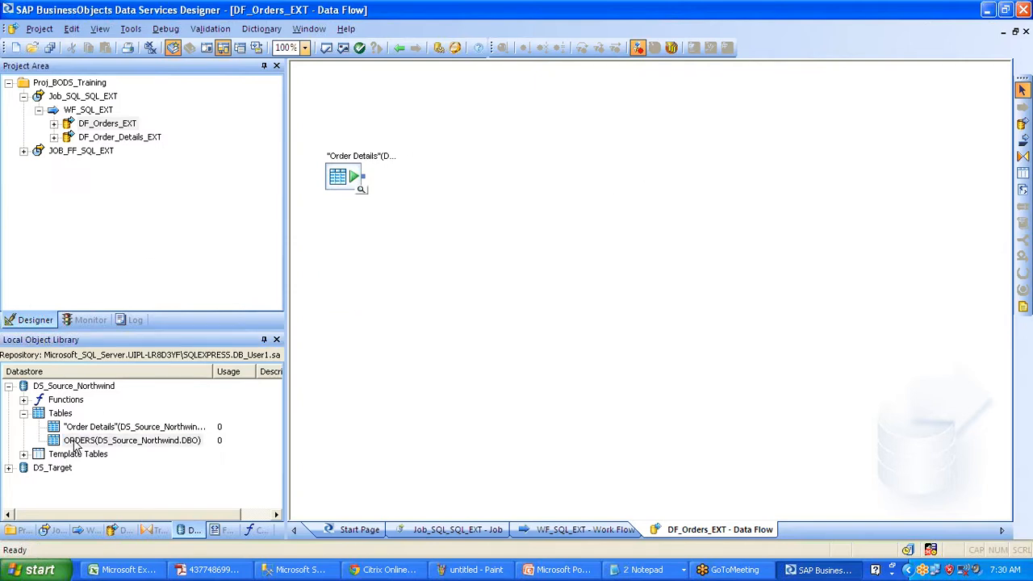
- Add ORDERS as a source once more, remove it, and return to WF_SQL_EXT
drag(75, 442, 344, 262)
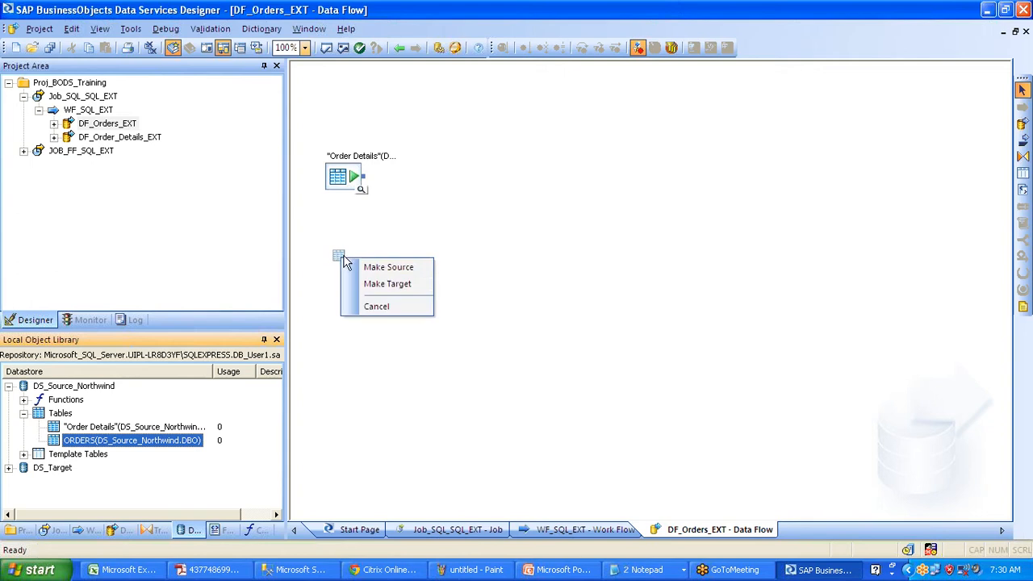
click(421, 267)
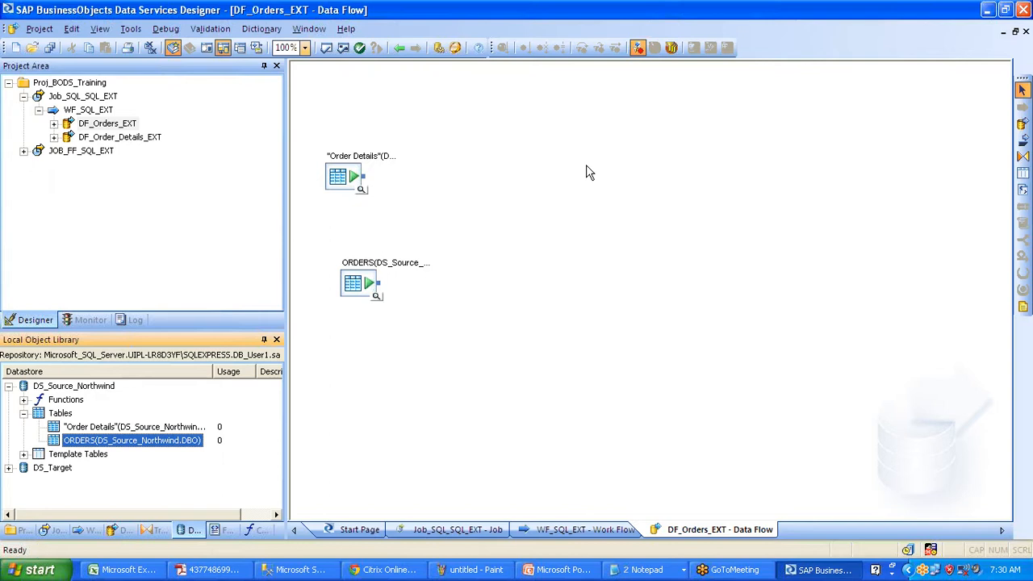
click(360, 293)
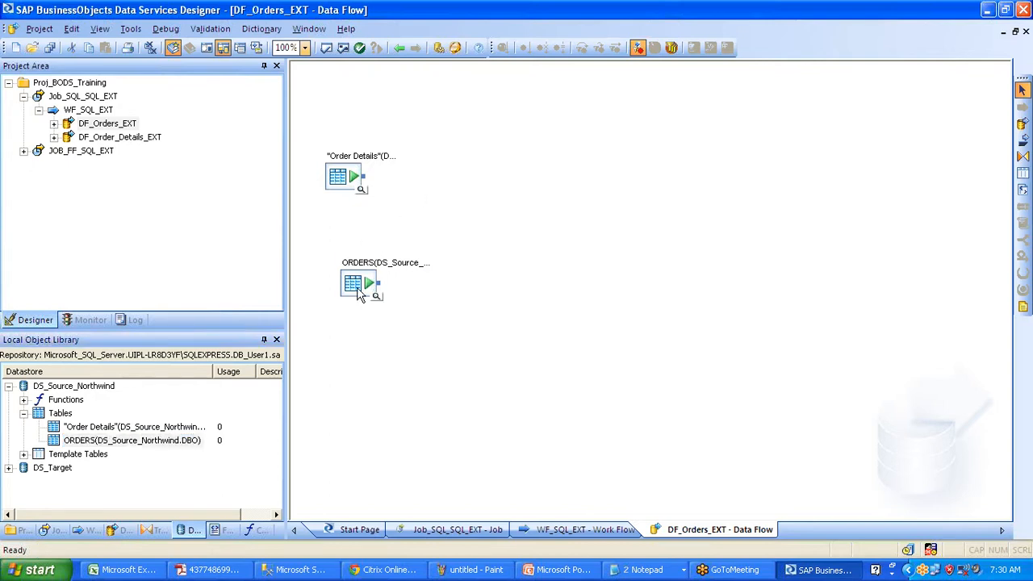
key(Delete)
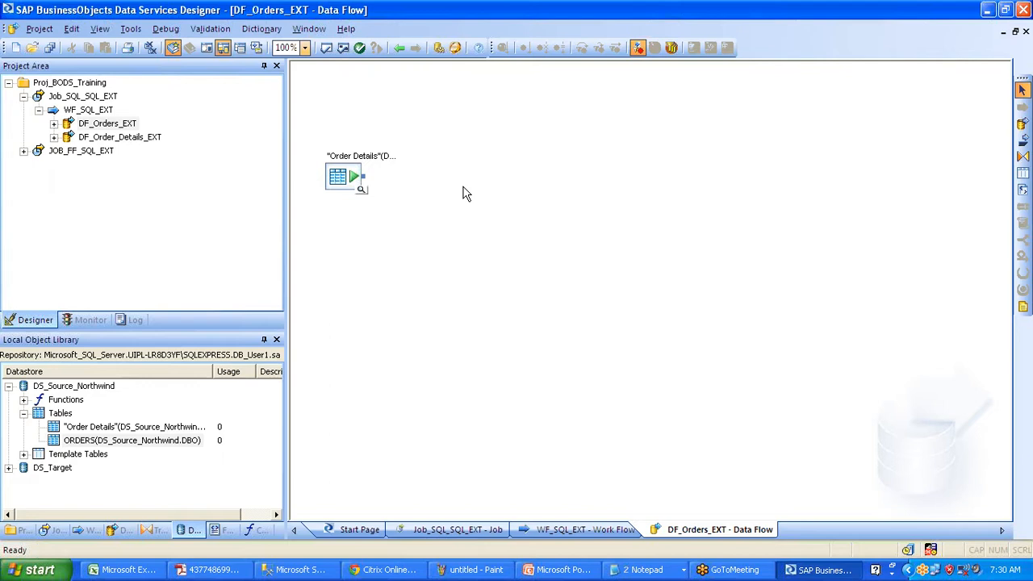
click(400, 49)
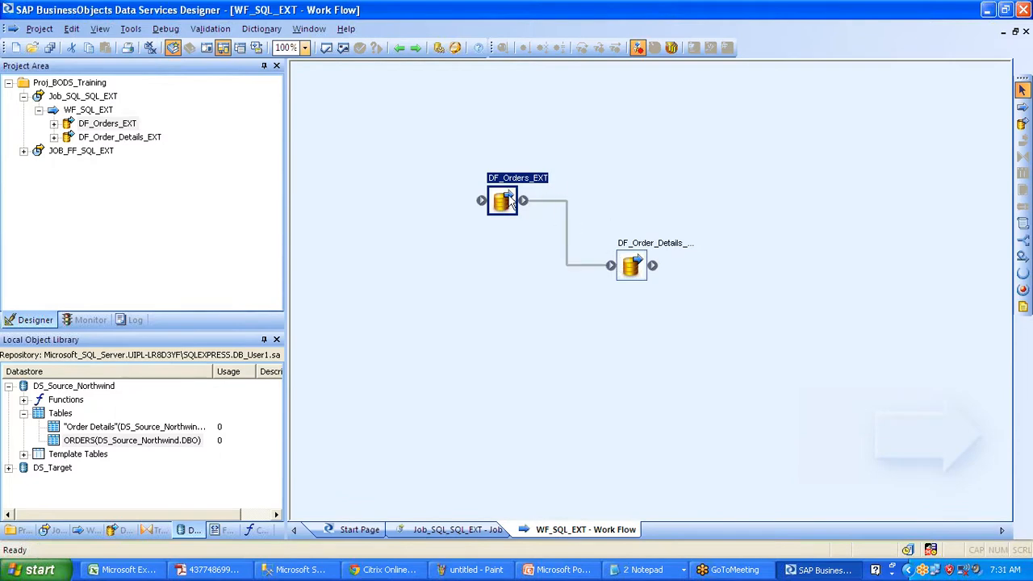
- Select the data flow link, view DF_Order_Details_EXT, then reopen DF_Orders_EXT from WF_SQL_EXT
click(563, 208)
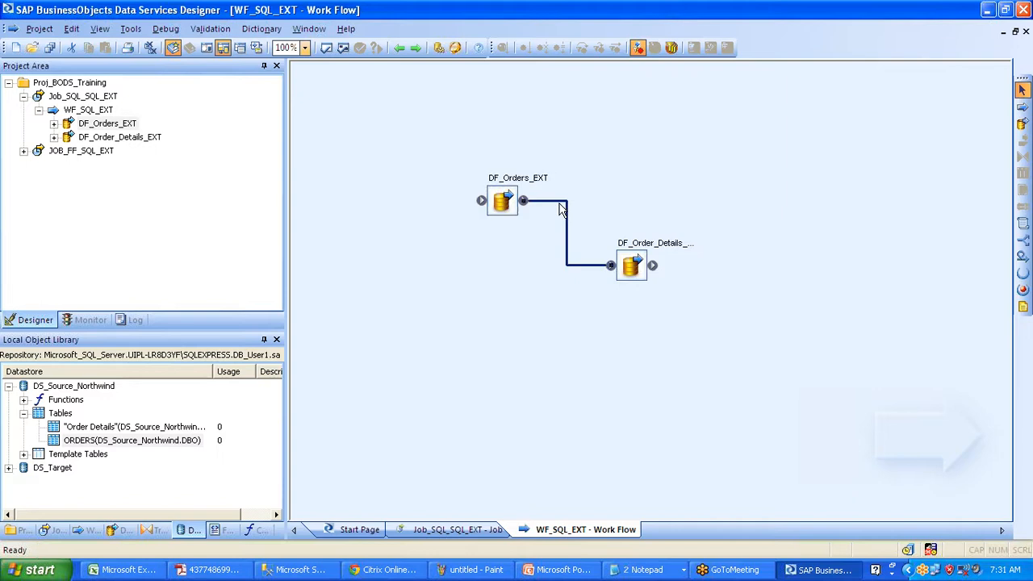
double_click(125, 140)
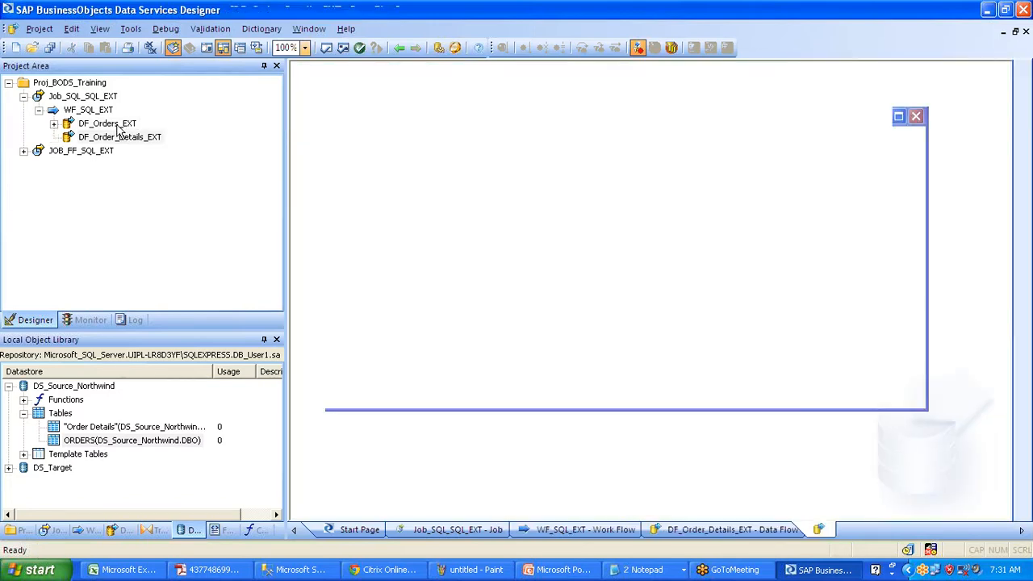
click(100, 111)
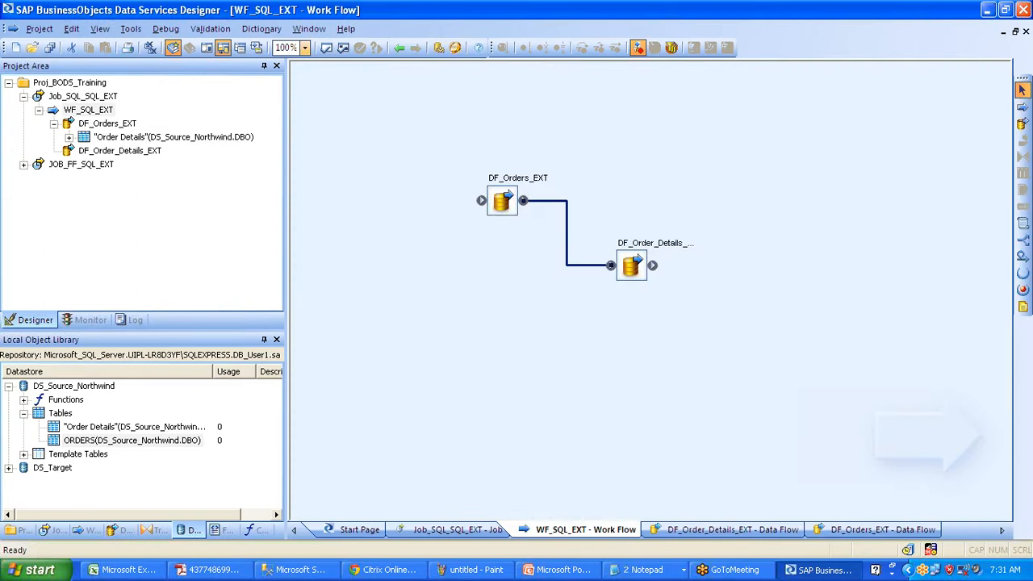
double_click(539, 179)
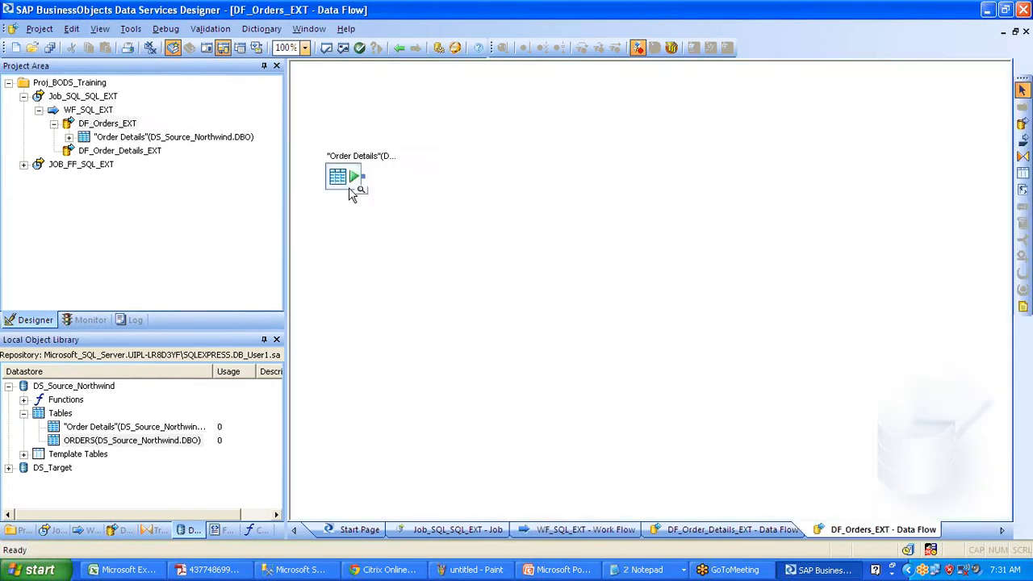
- View the Order Details source editor, then cancel adding the ORDERS table to DF_Orders_EXT
double_click(347, 188)
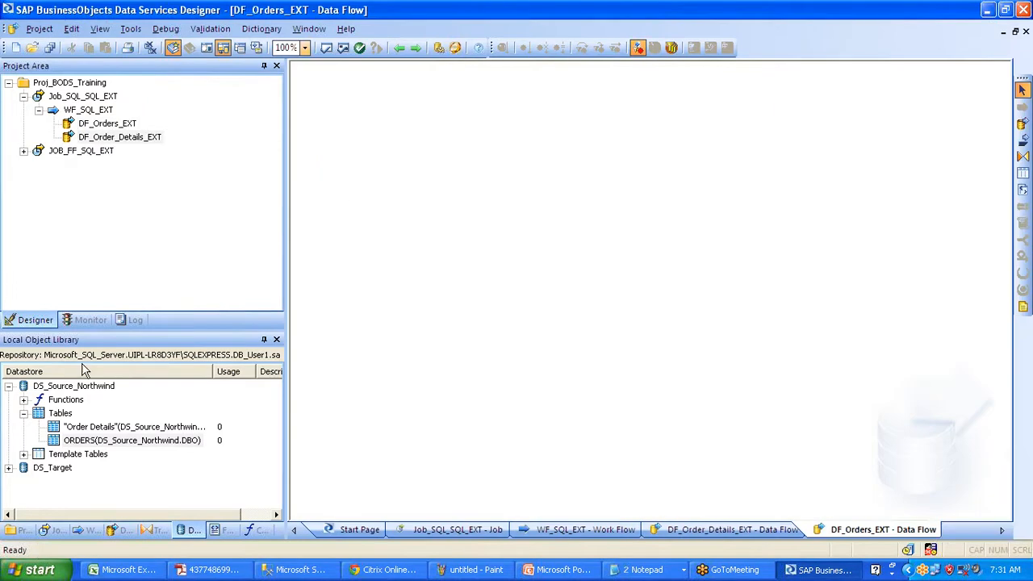
click(81, 441)
drag(80, 443, 350, 160)
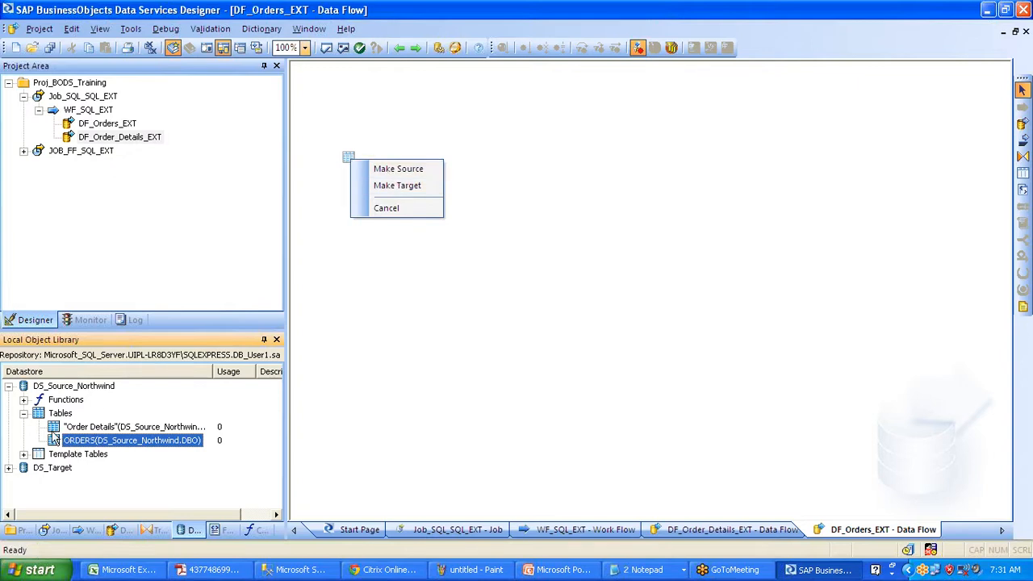
click(396, 208)
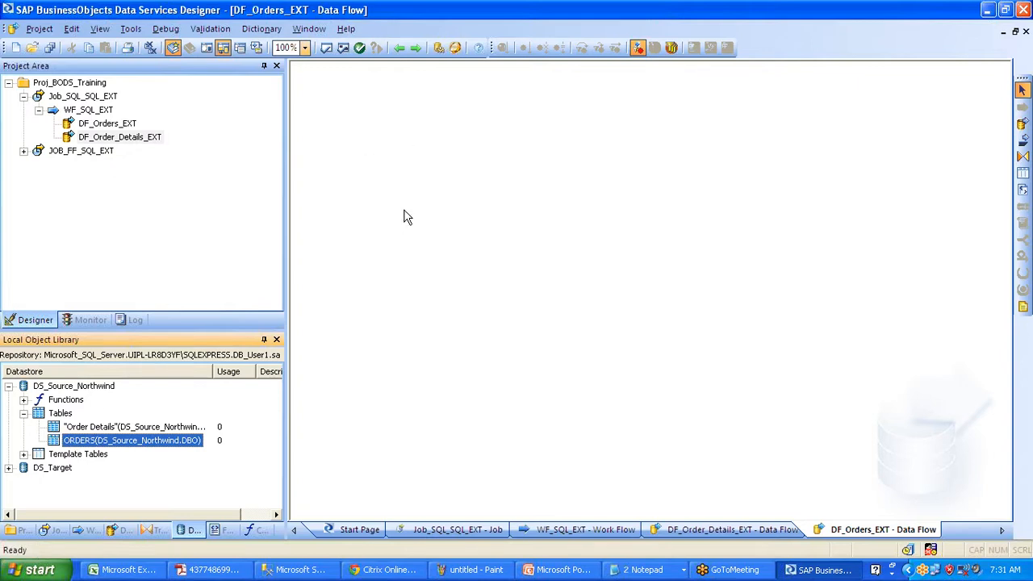
- Highlight the Order Details table, Template Tables and DS_Target entries in the library
click(1023, 474)
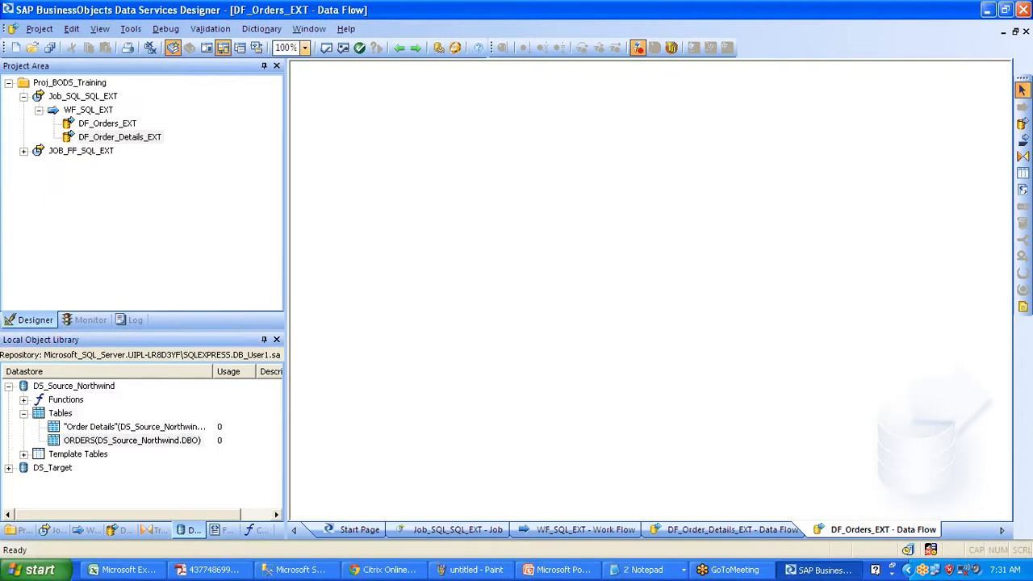
drag(34, 431, 79, 407)
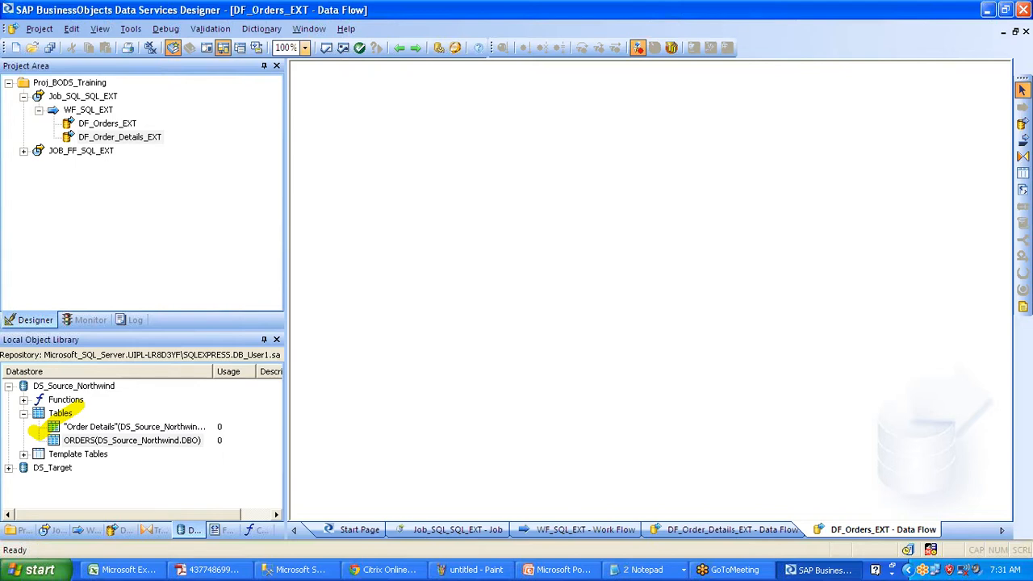
drag(19, 468, 56, 453)
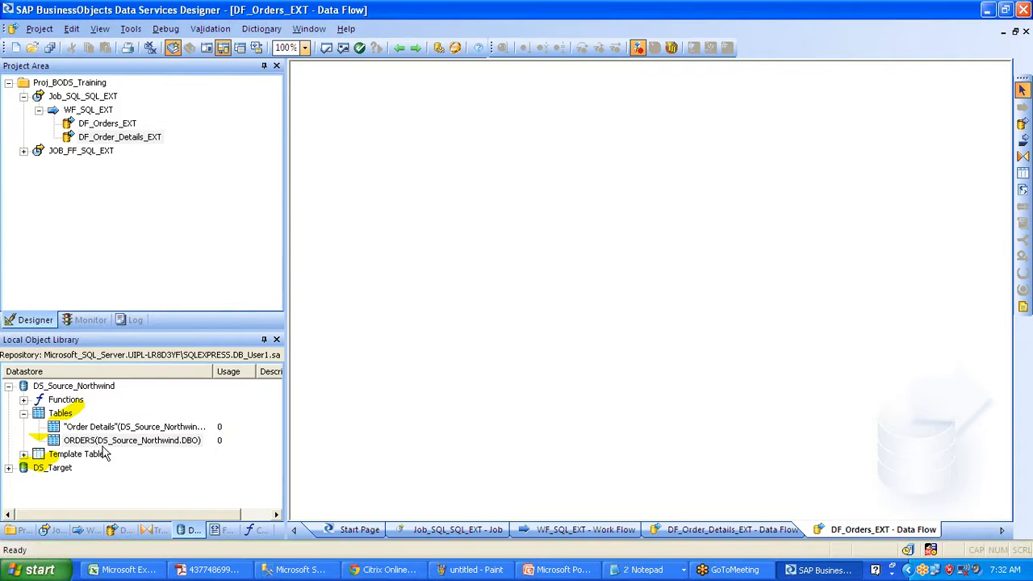
- Drop ORDERS into the data flow, trying it as a target with delete-data-before-load enabled
drag(89, 440, 292, 262)
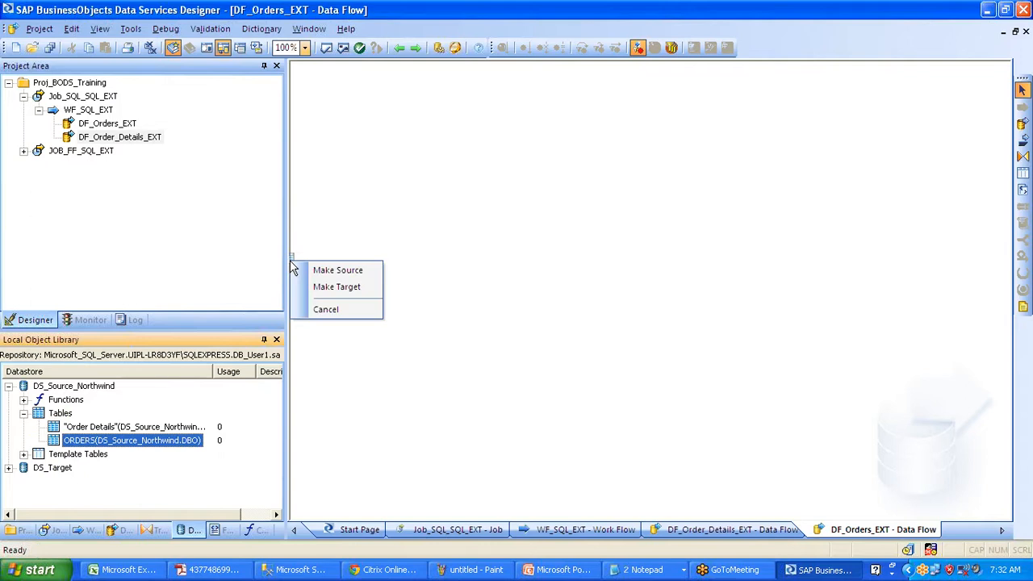
click(324, 309)
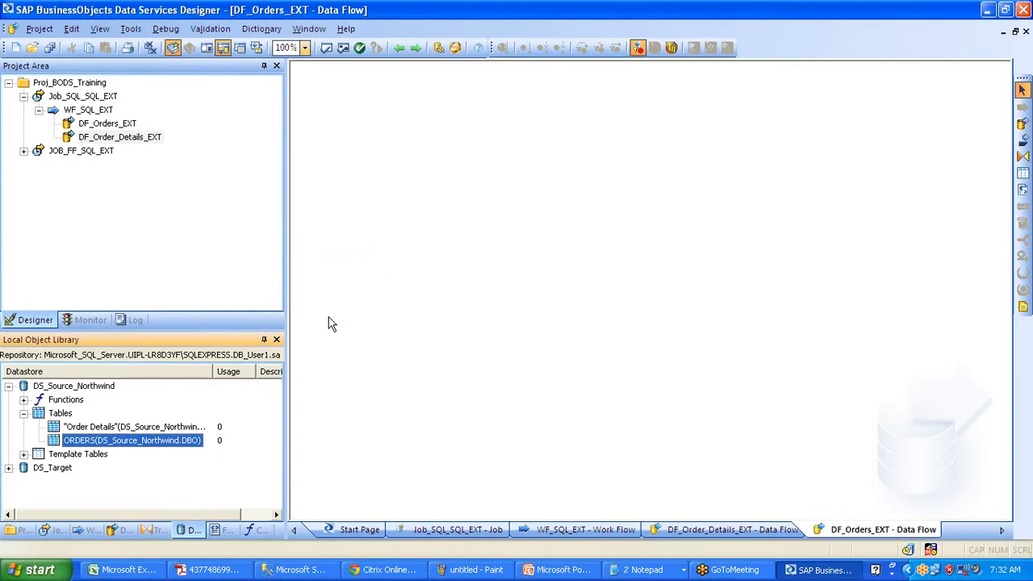
drag(82, 440, 367, 153)
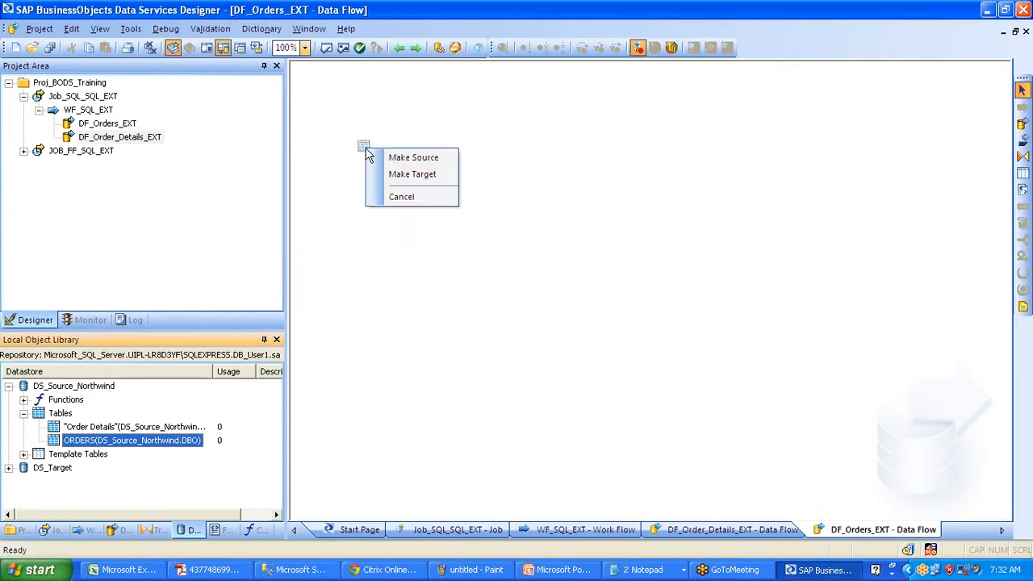
click(392, 205)
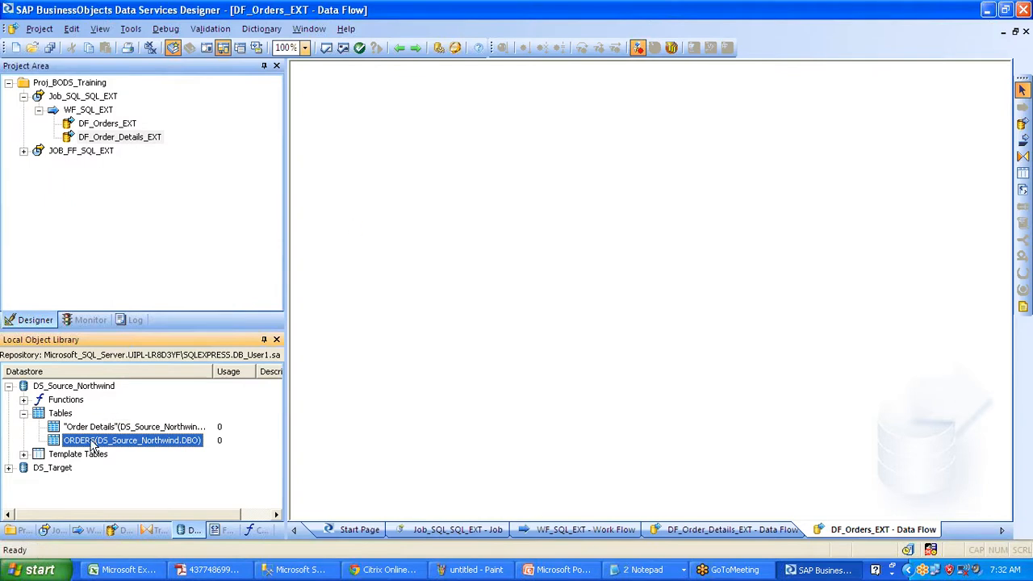
drag(94, 442, 742, 194)
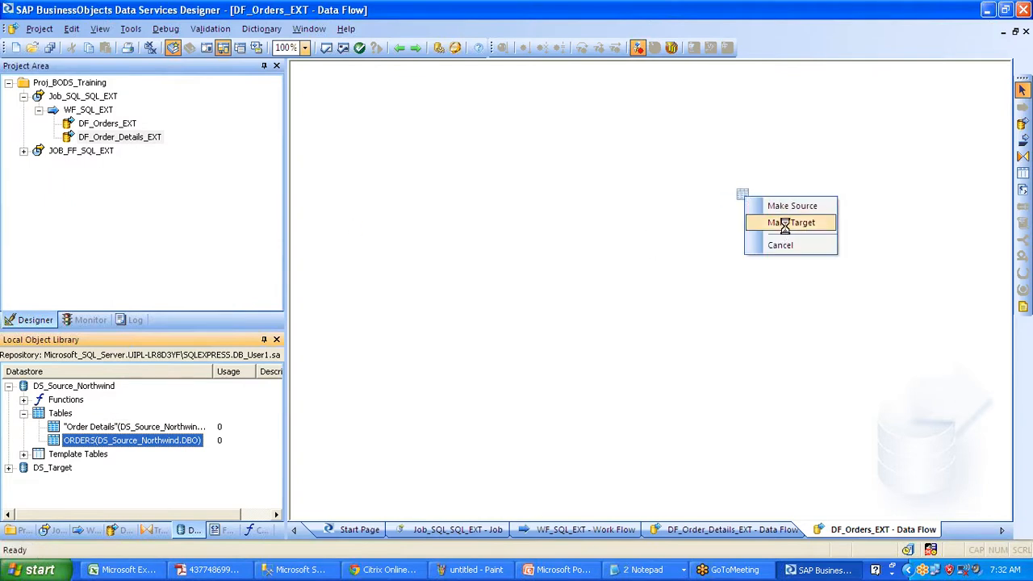
click(781, 208)
double_click(786, 230)
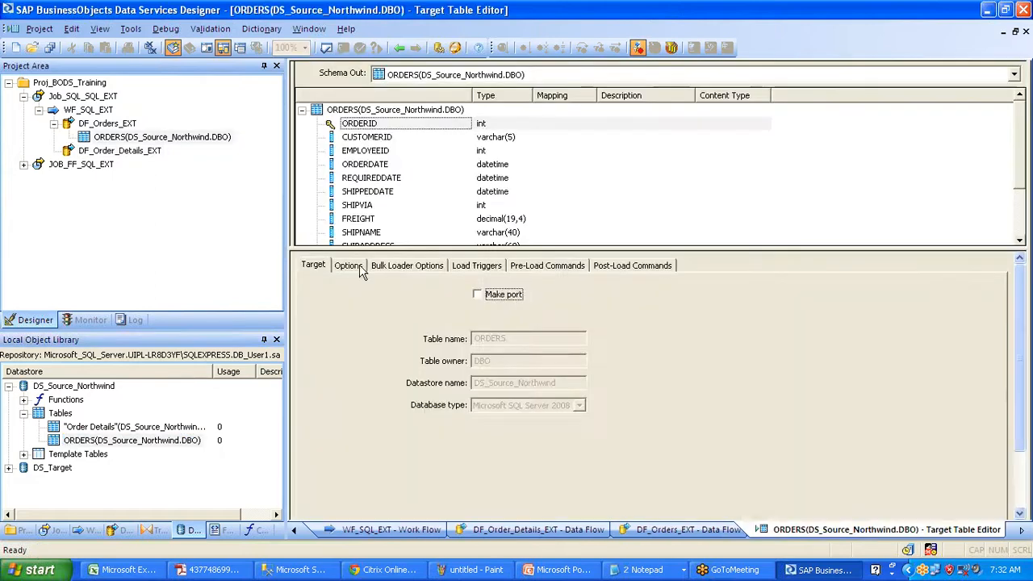
click(360, 267)
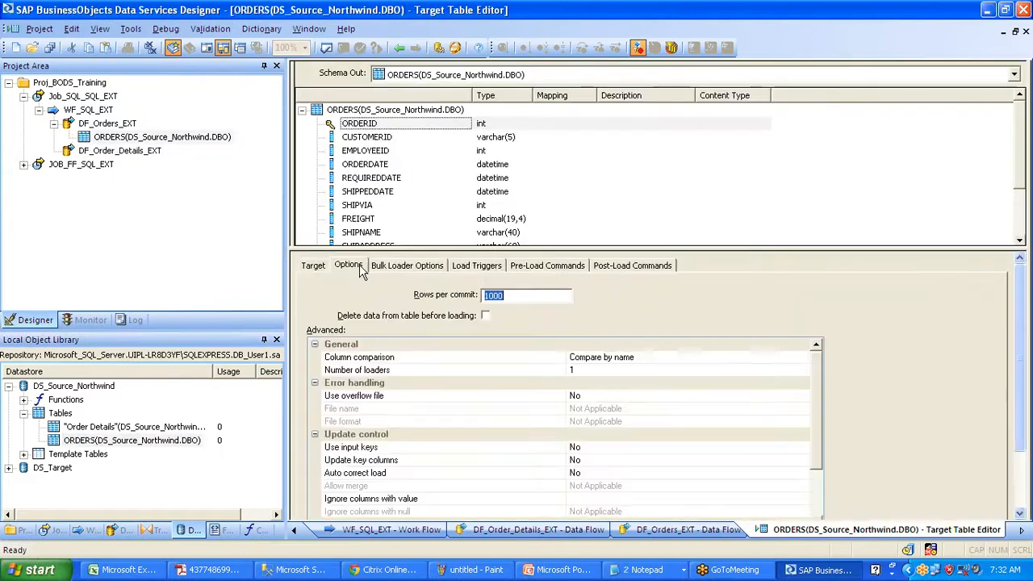
click(485, 315)
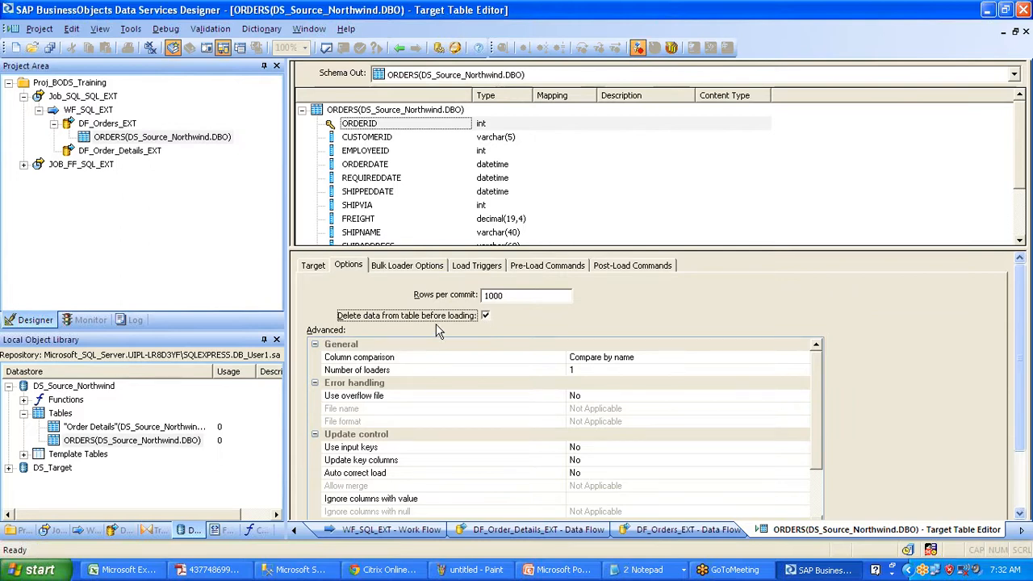
click(398, 48)
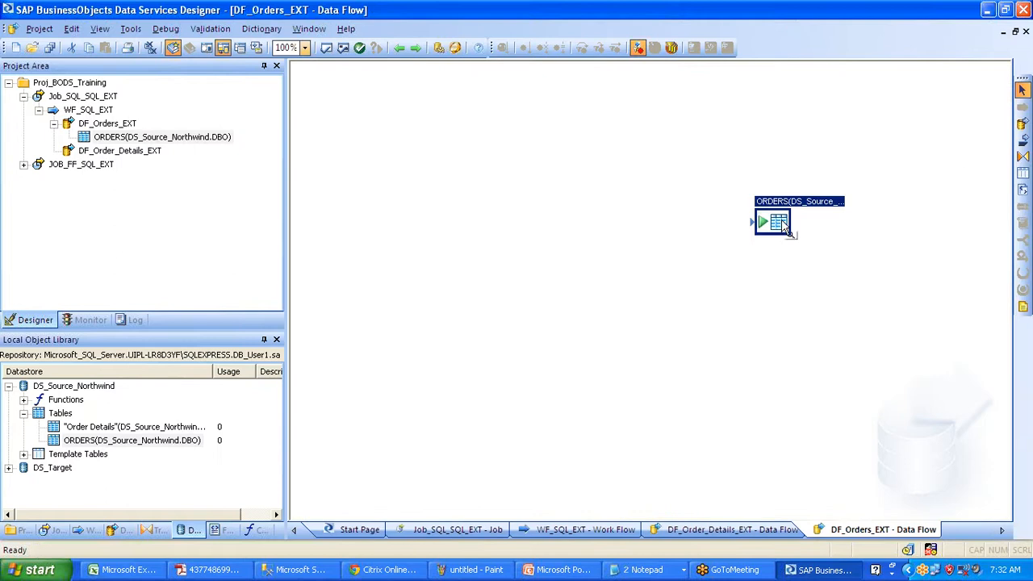
- Delete the ORDERS target and place ORDERS back in the data flow as its source
key(Delete)
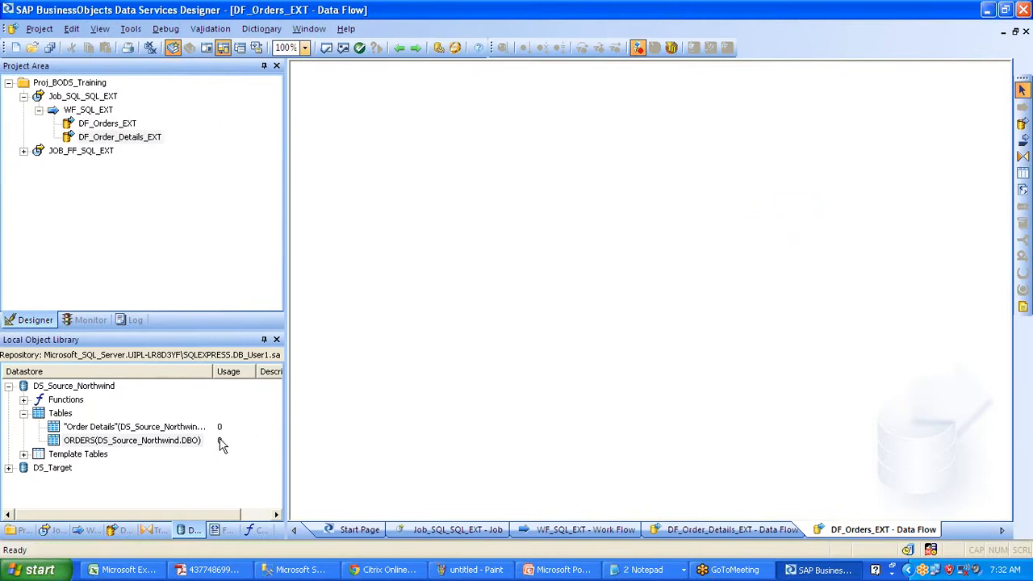
drag(90, 440, 327, 183)
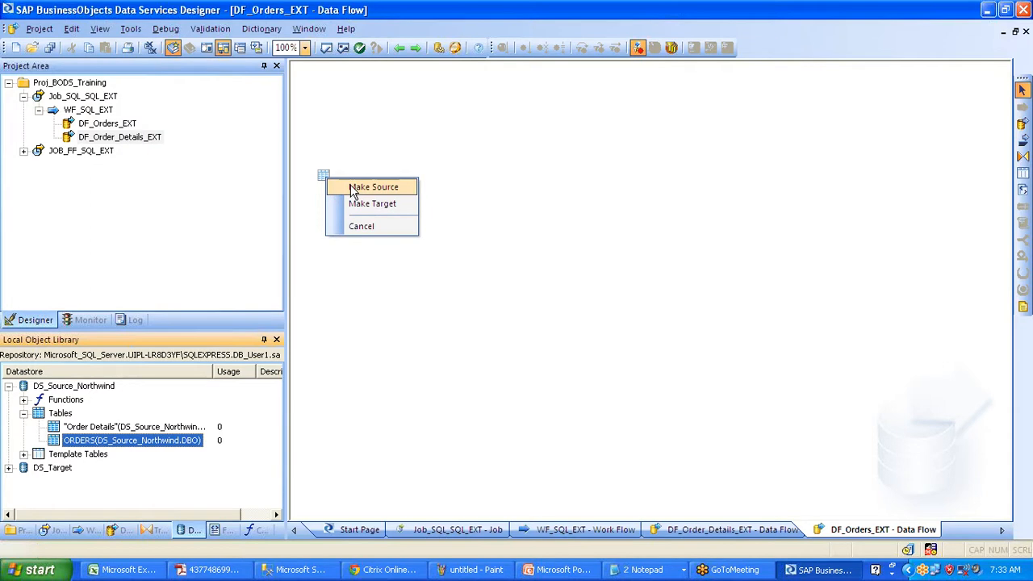
click(353, 188)
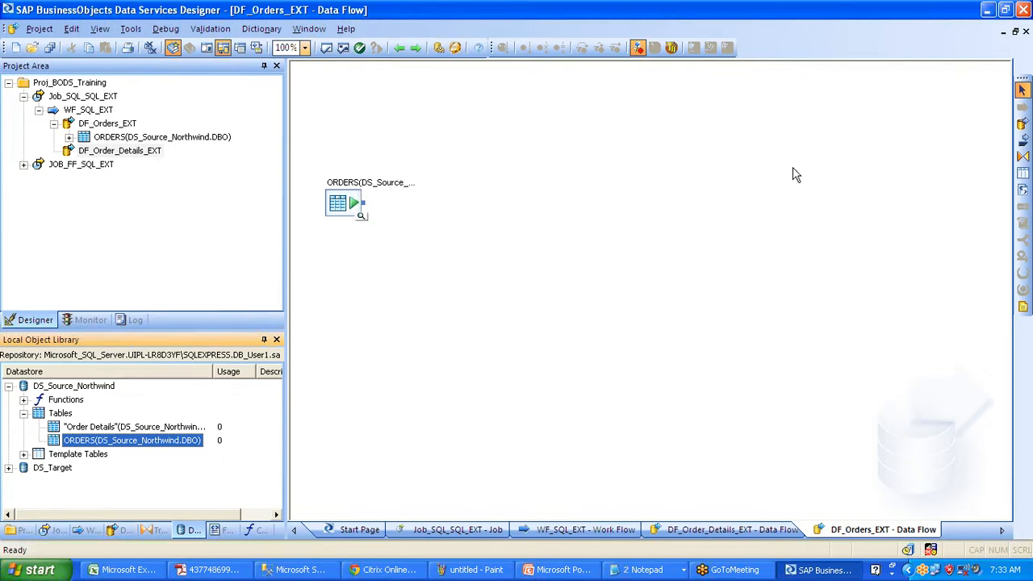
- Create a TRGT_ORDERS template table in the DS_Target datastore beside the ORDERS source
click(1023, 173)
click(662, 198)
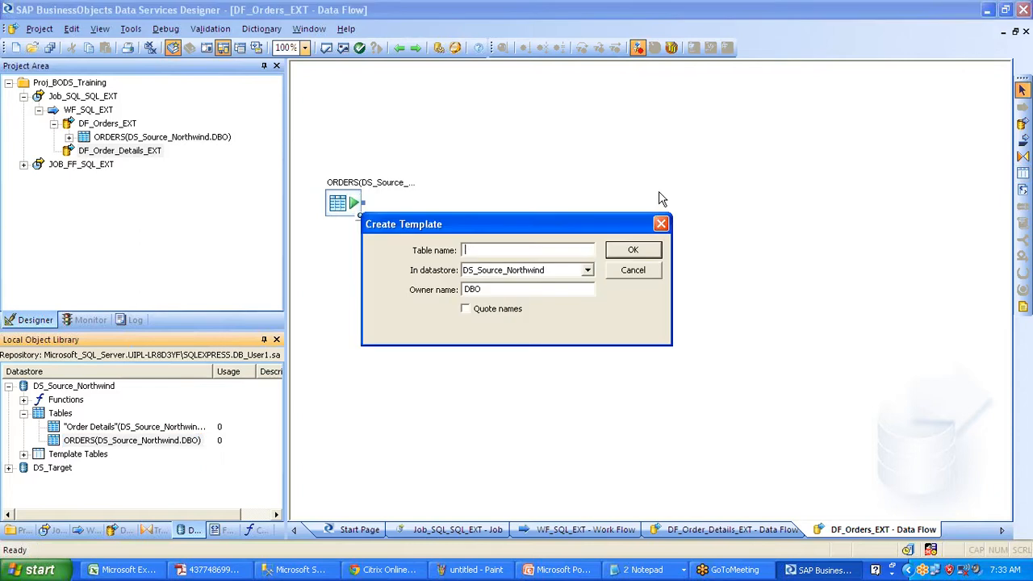
text(TRGT_ORders)
key(Tab)
key(Down)
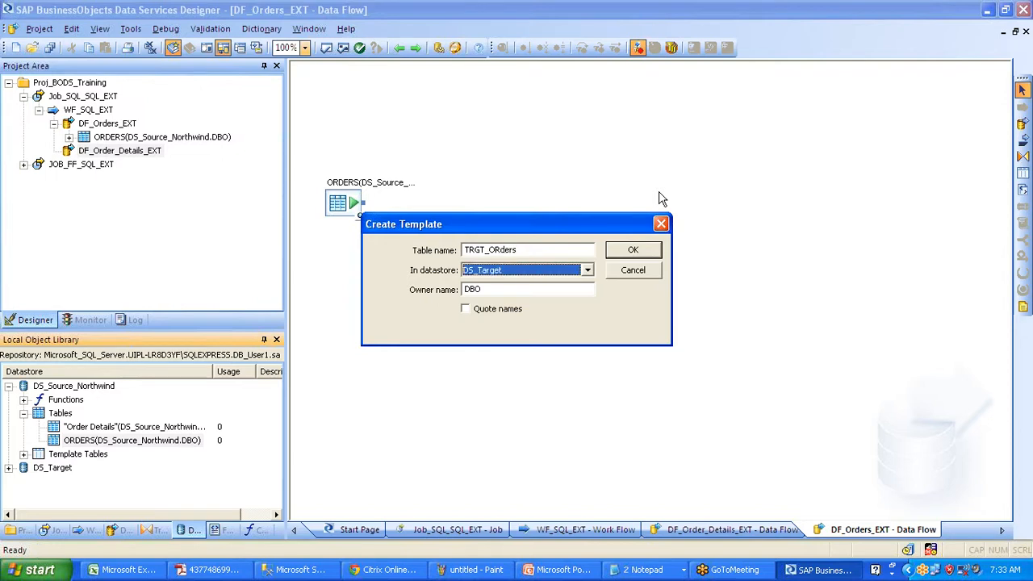
click(588, 271)
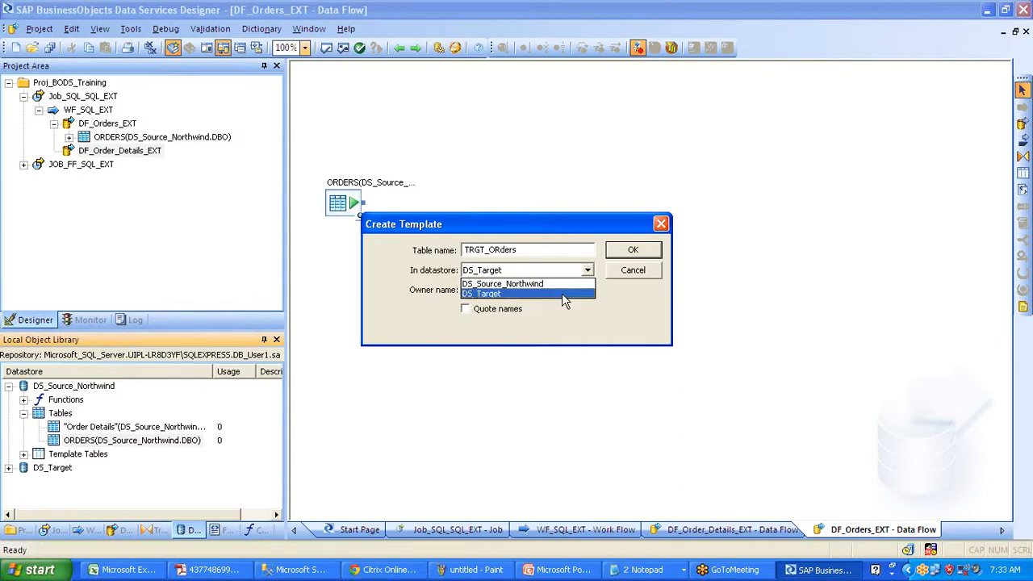
click(563, 294)
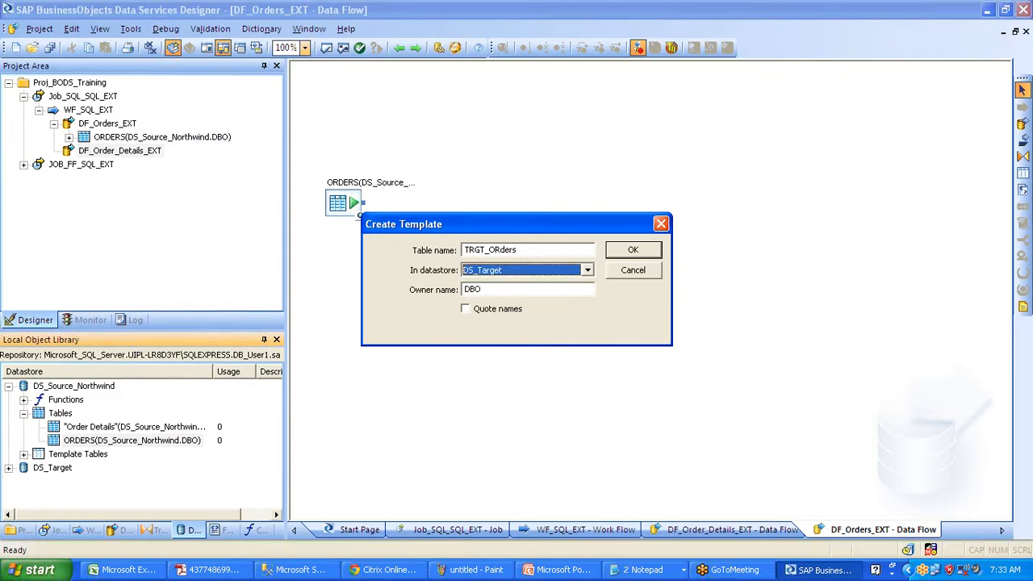
click(641, 249)
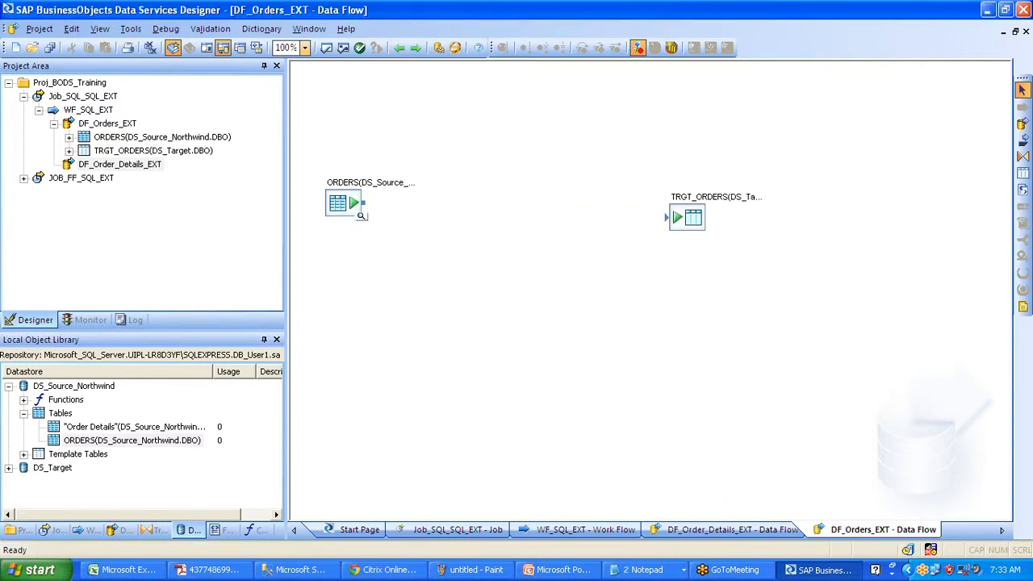
- Link ORDERS directly to TRGT_ORDERS, check the source details, then delete that link
mouse_move(361, 203)
mouse_down()
mouse_move(441, 187)
mouse_move(627, 222)
mouse_move(666, 216)
mouse_up()
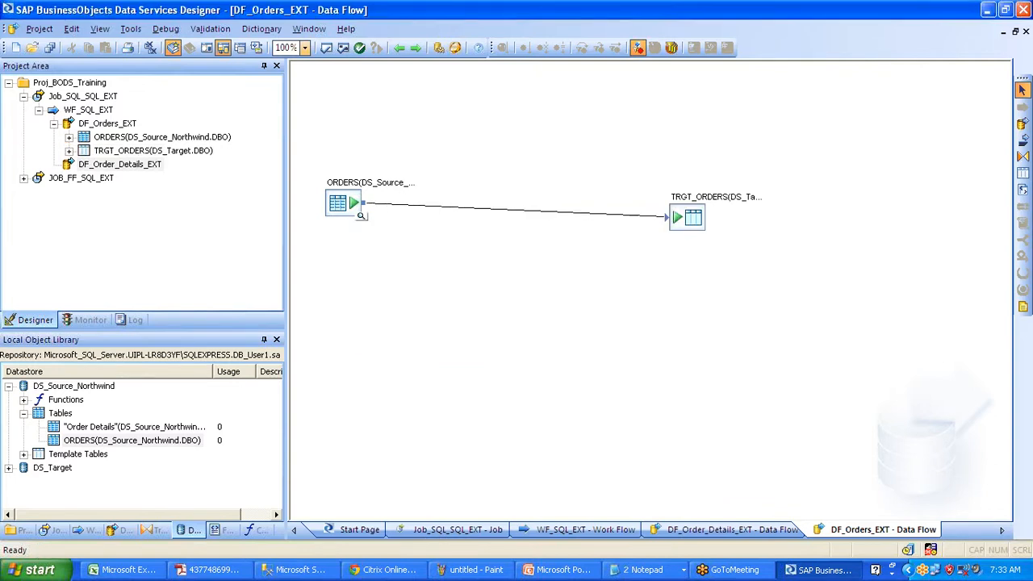
drag(349, 205, 350, 182)
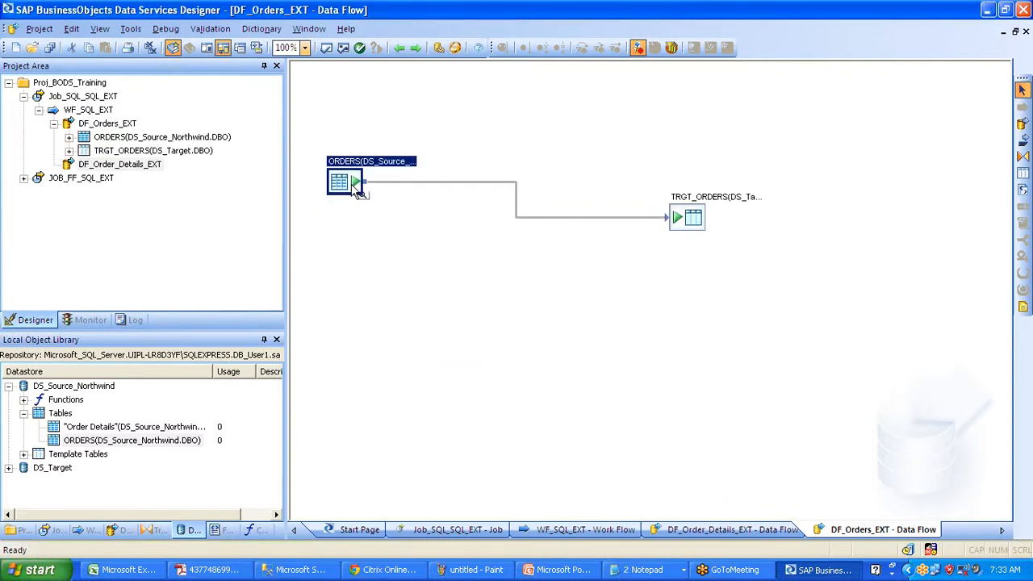
click(363, 195)
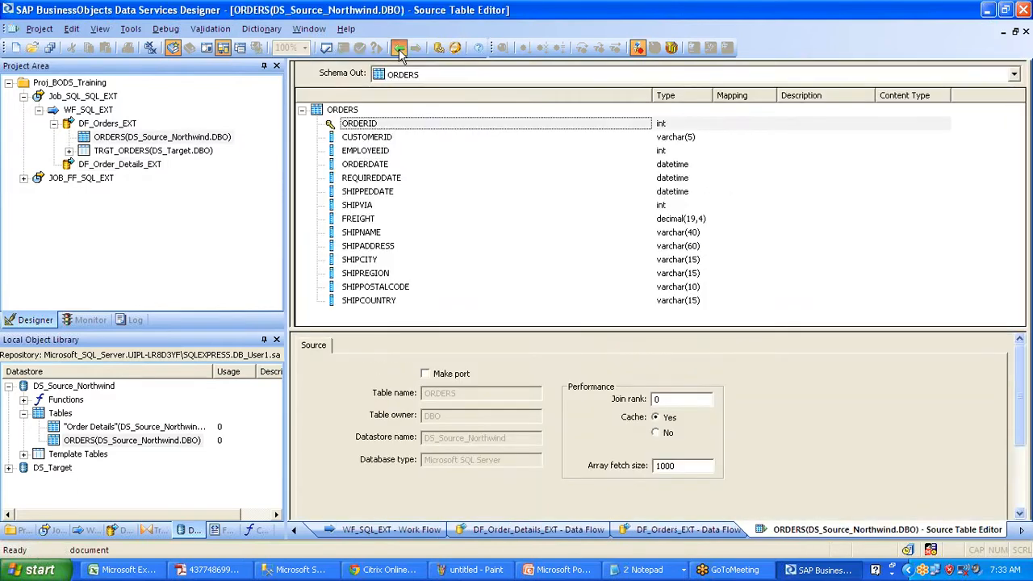
click(399, 48)
click(516, 195)
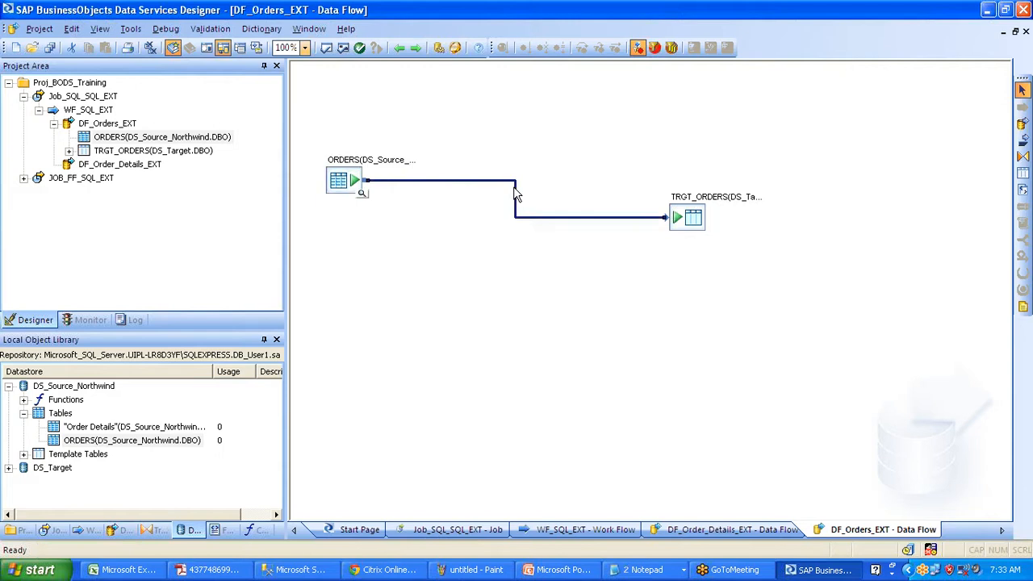
key(Delete)
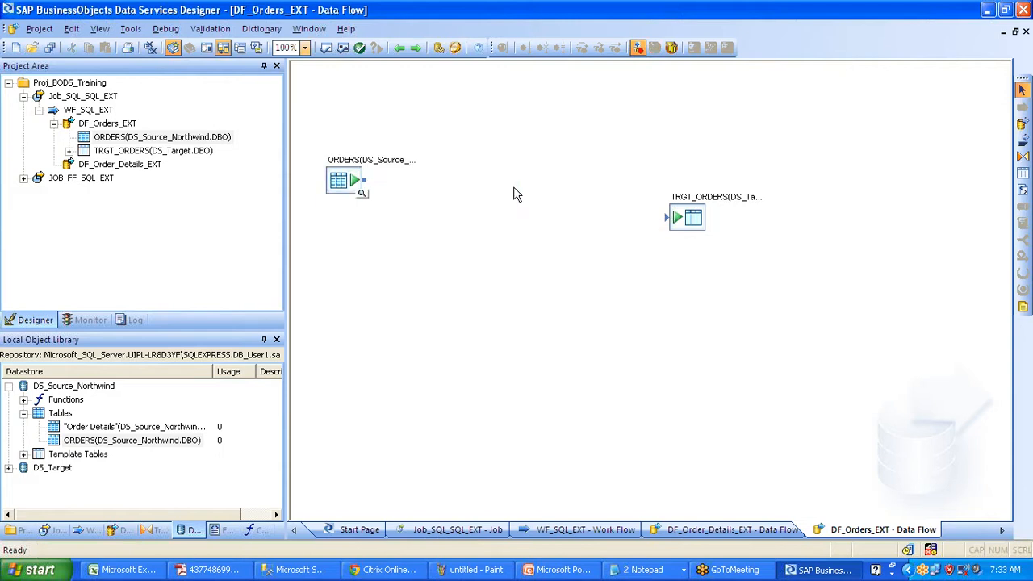
- Place a Query transform between the tables, connect ORDERS into it, and open it
click(1022, 158)
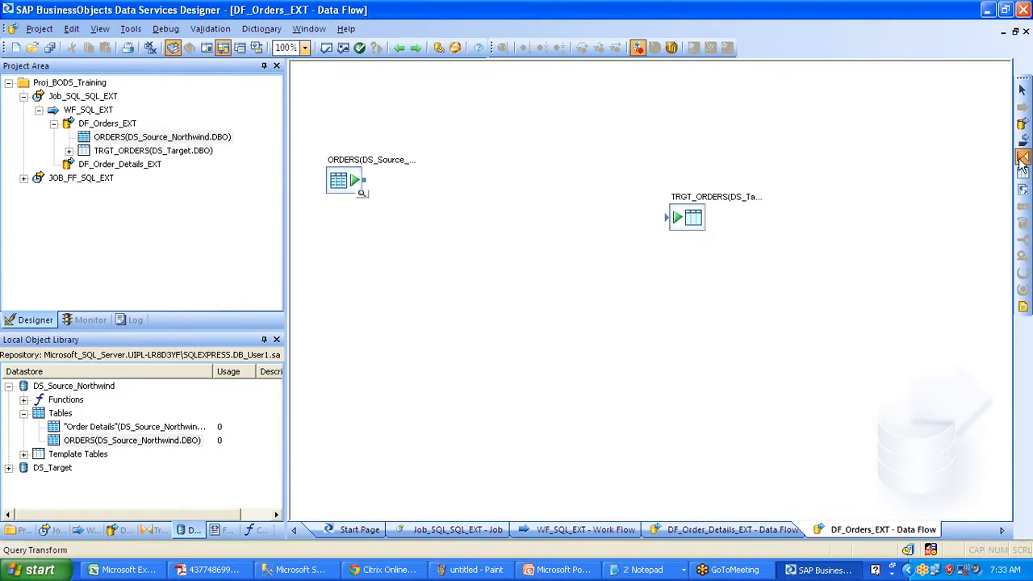
click(484, 184)
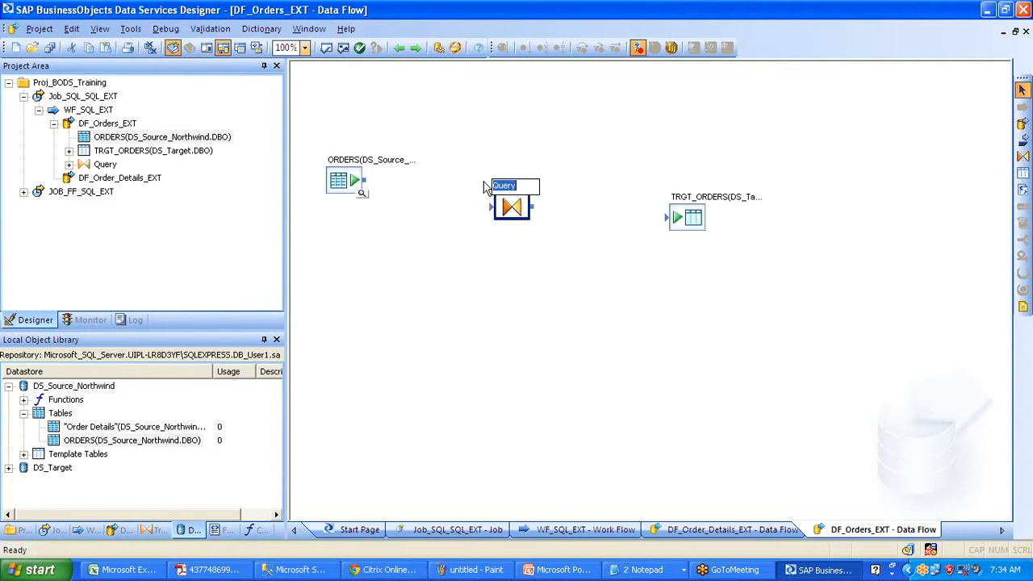
mouse_move(364, 180)
mouse_down()
mouse_move(491, 207)
mouse_move(667, 217)
mouse_move(689, 248)
mouse_up()
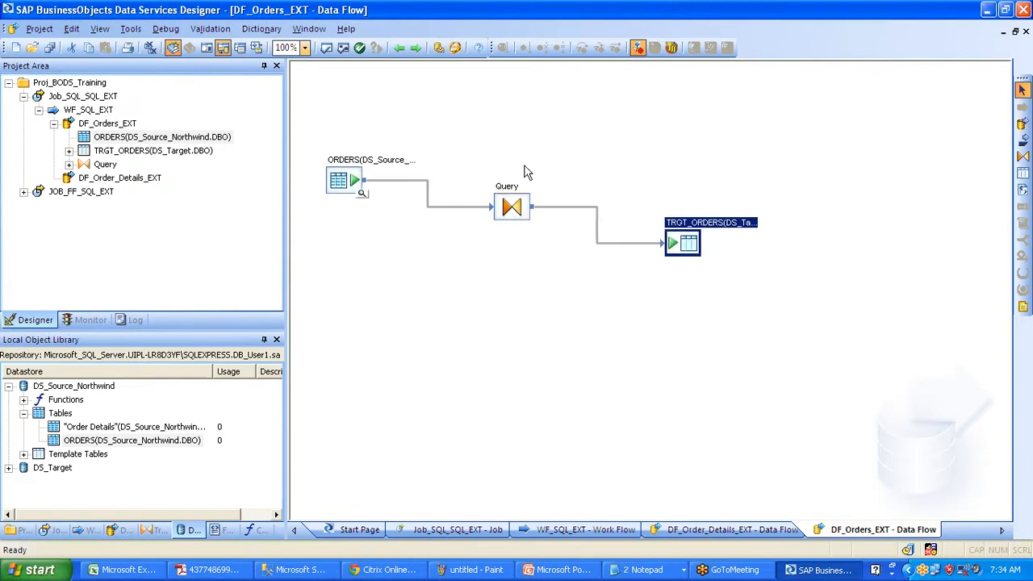
double_click(512, 207)
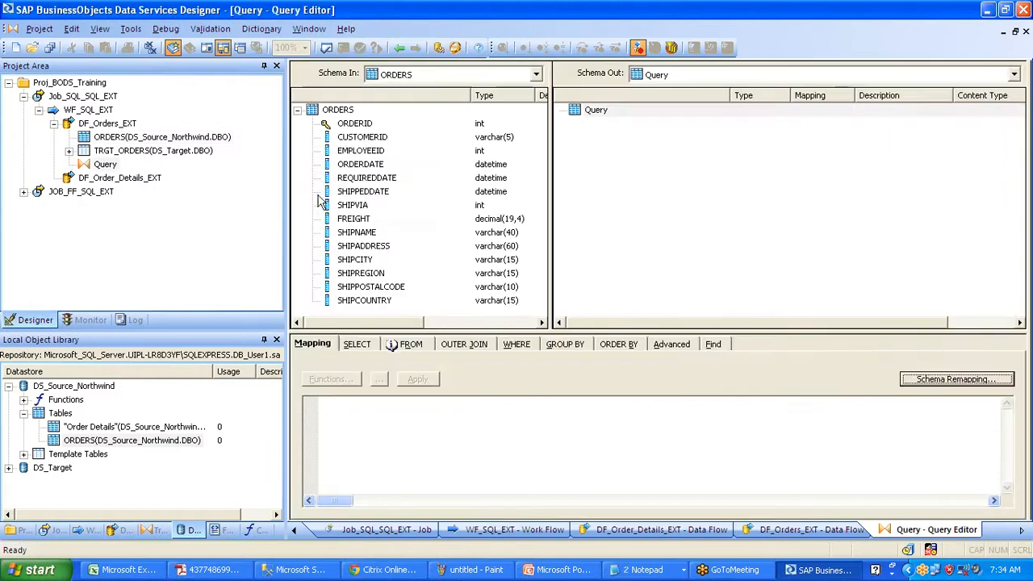
- Map the eight columns ORDERID through FREIGHT, plus SHIPCITY, into the Query output
click(356, 125)
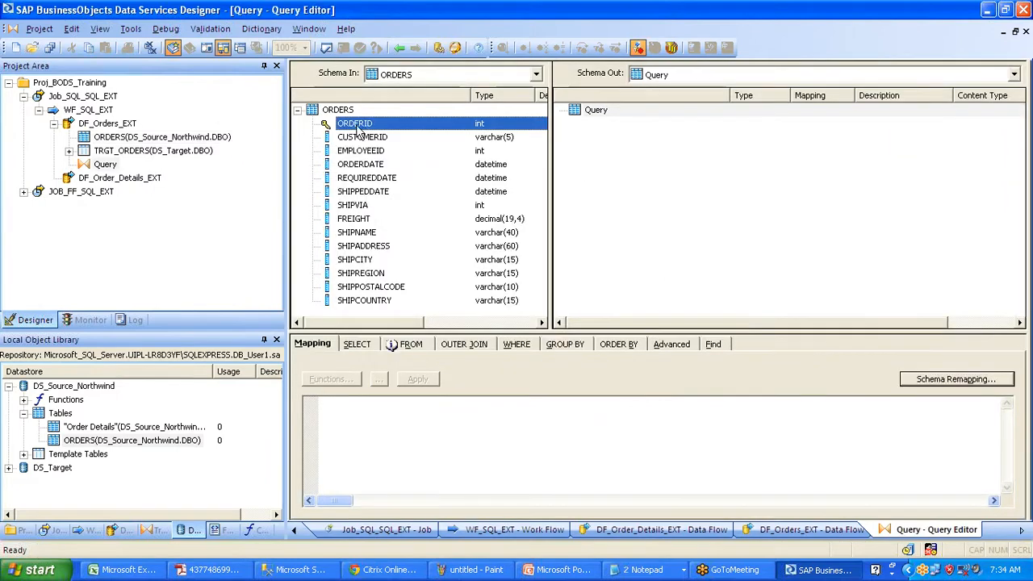
shift+click(370, 226)
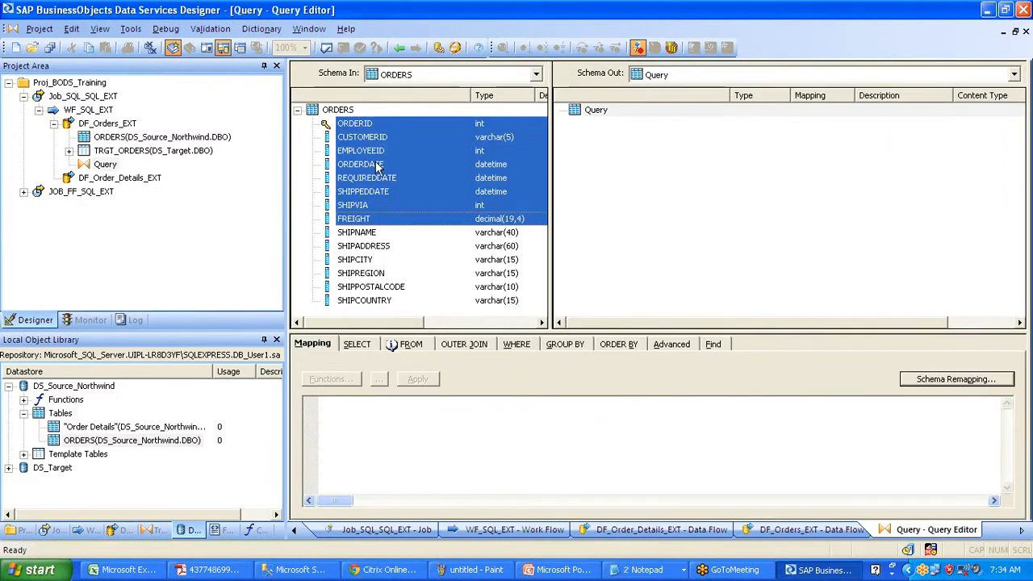
drag(377, 165, 696, 213)
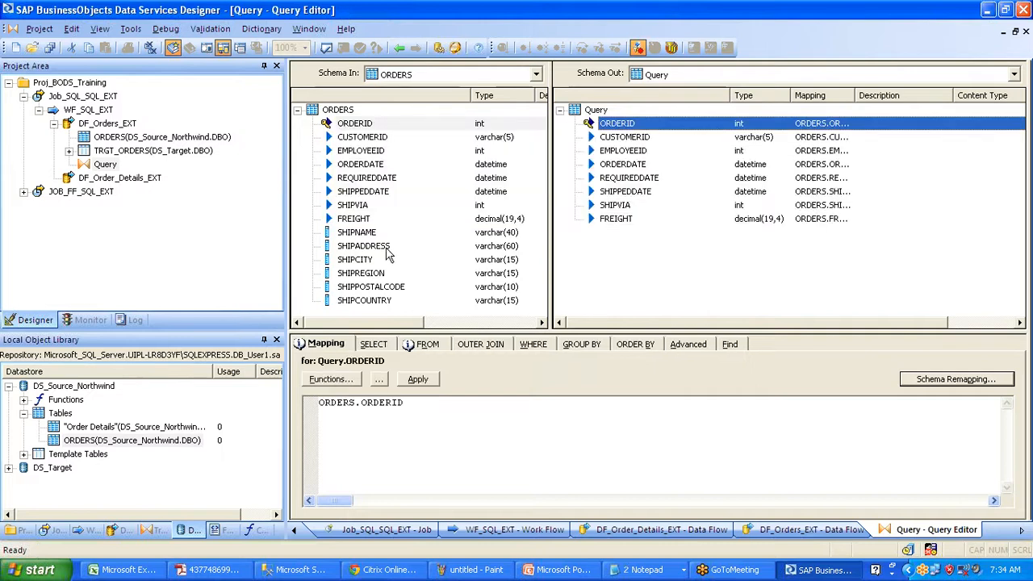
drag(359, 262, 651, 252)
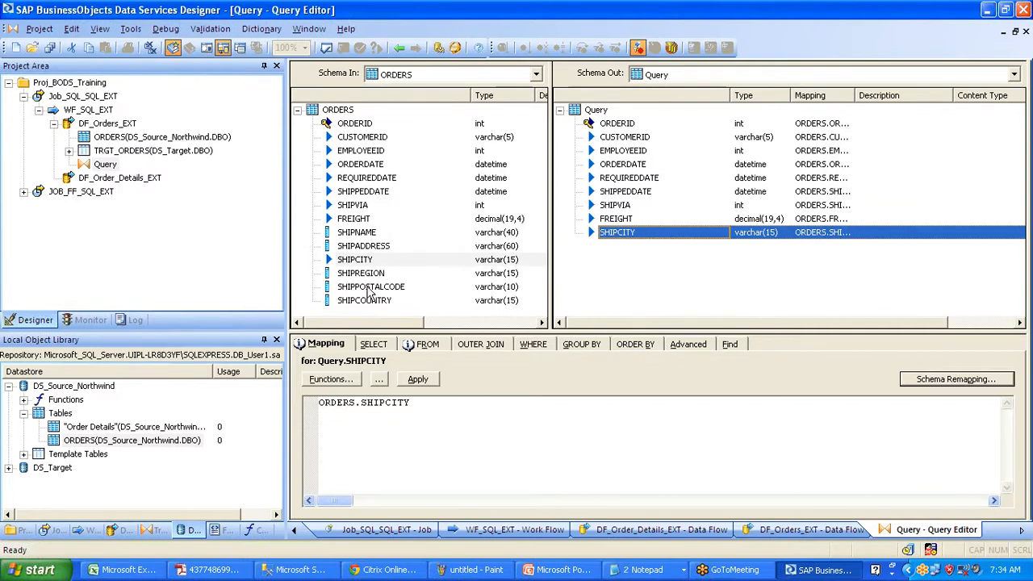
- Insert SHIPNAME below SHIPVIA, cancel an ORDERID remap, and return to DF_Orders_EXT
click(370, 289)
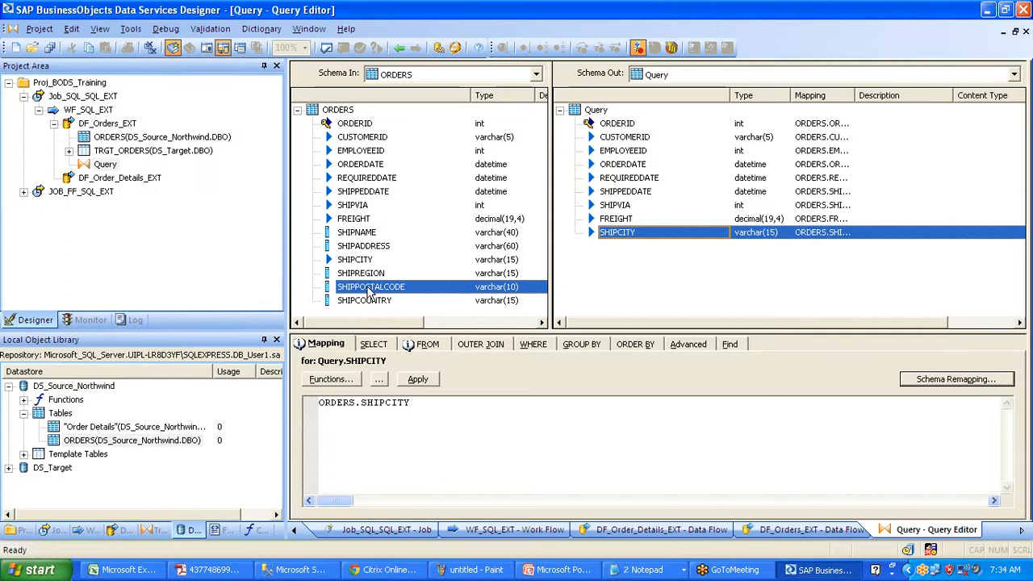
click(364, 234)
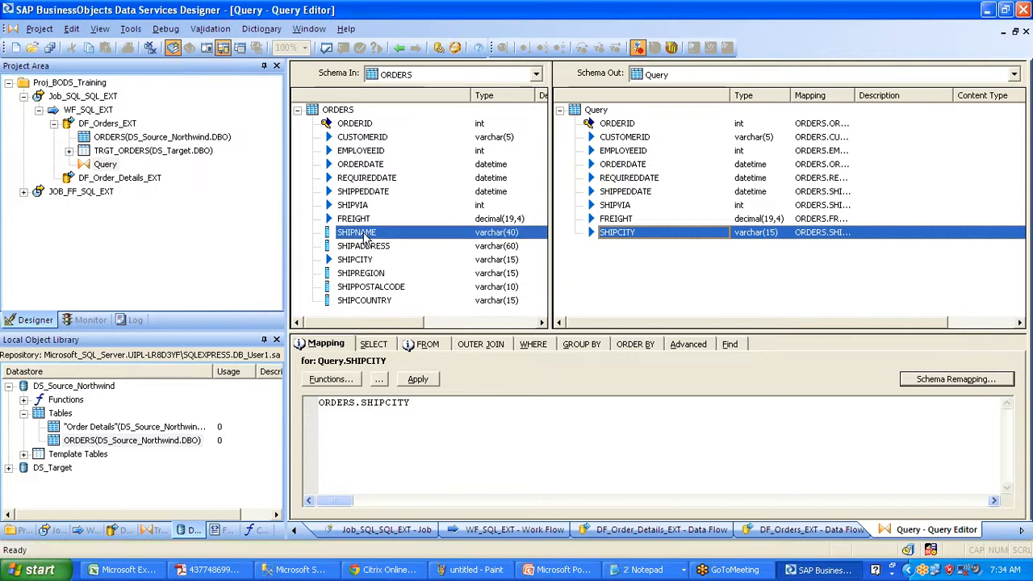
drag(365, 234, 625, 212)
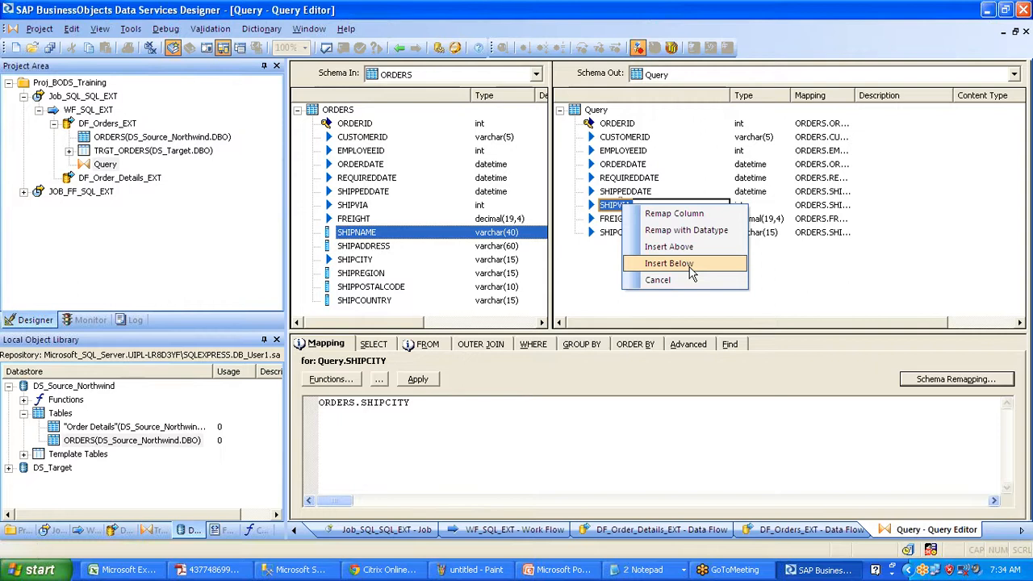
click(668, 264)
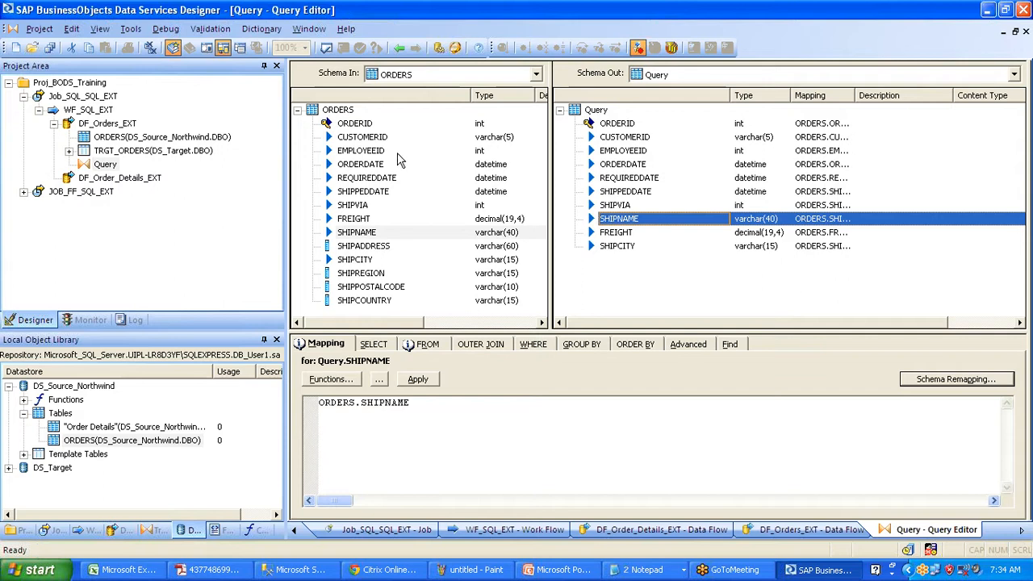
drag(370, 130, 628, 141)
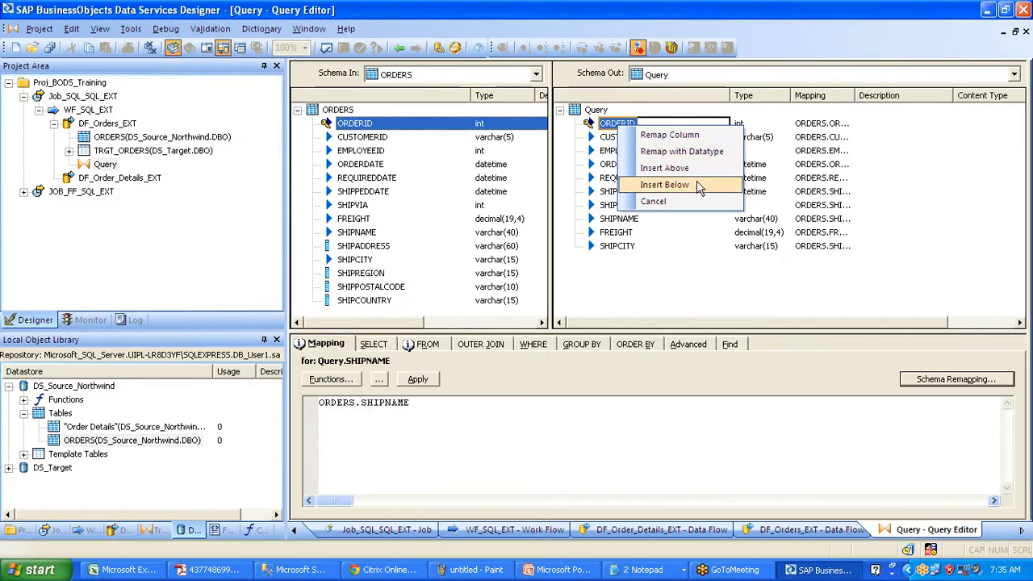
click(691, 204)
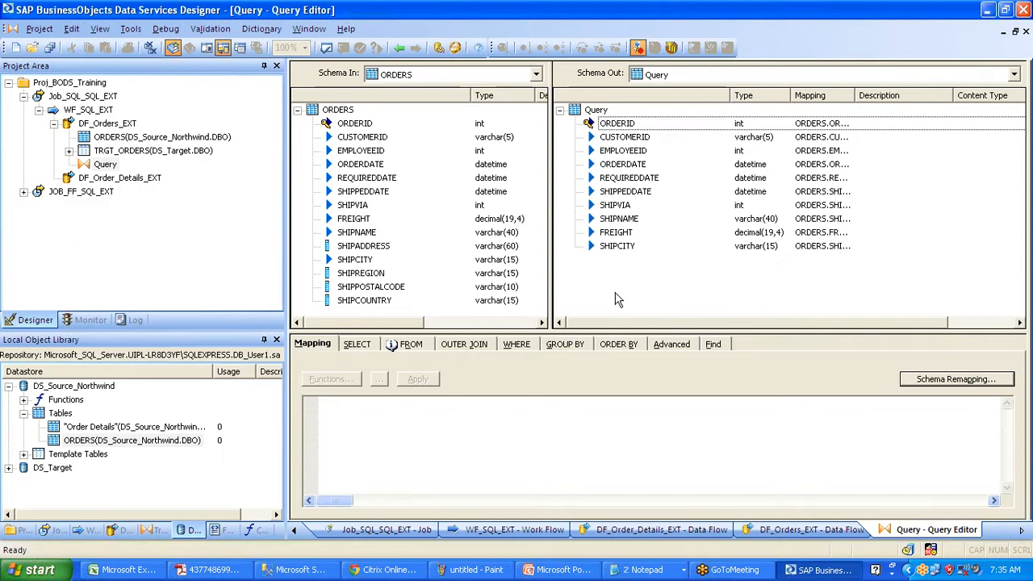
click(399, 48)
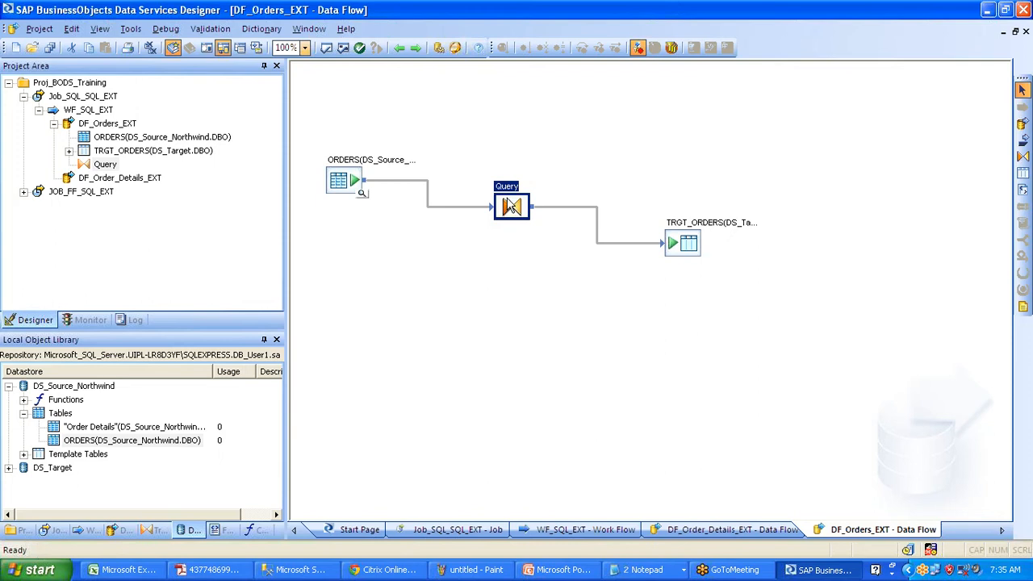
- Recheck the Query editor, then save all changed objects in the project
double_click(511, 206)
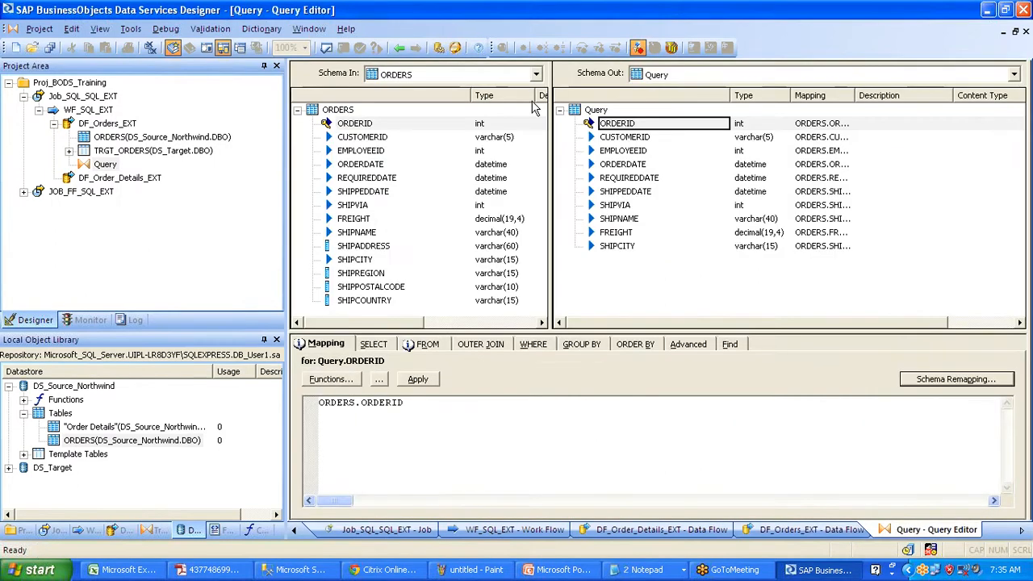
click(401, 48)
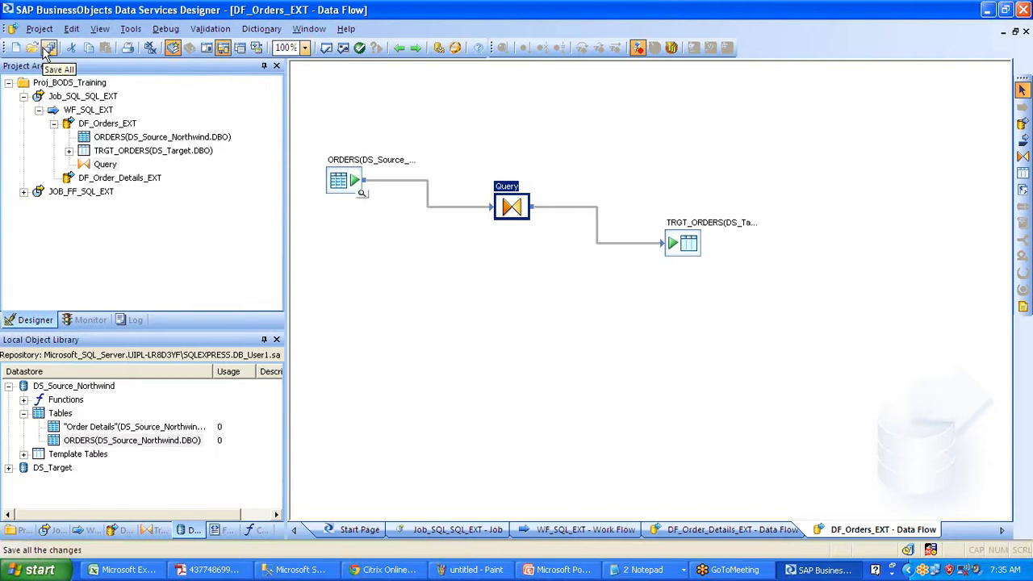
click(47, 50)
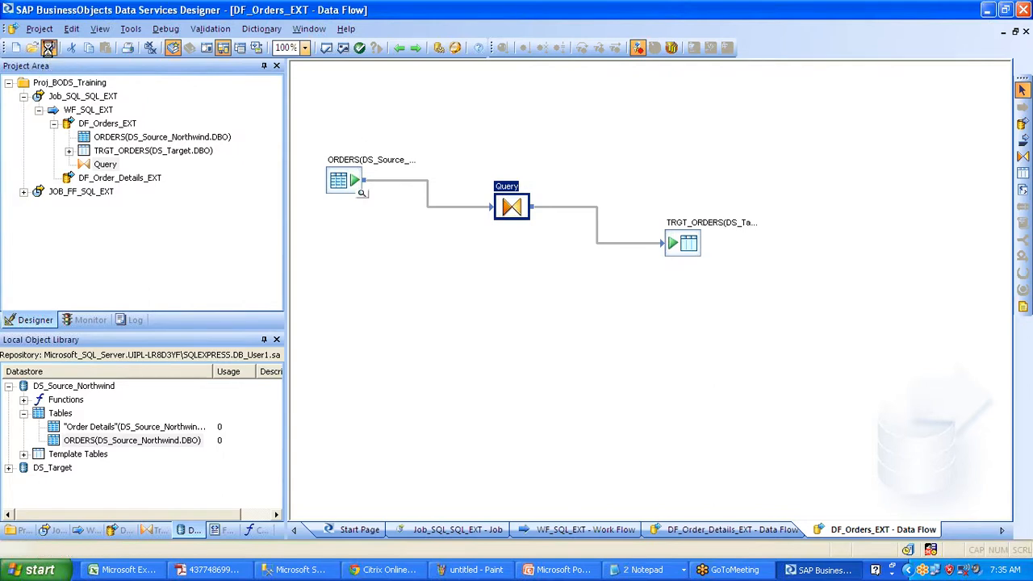
click(414, 367)
- Validate all objects with no errors, close the output, and open Job_SQL_SQL_EXT
click(342, 50)
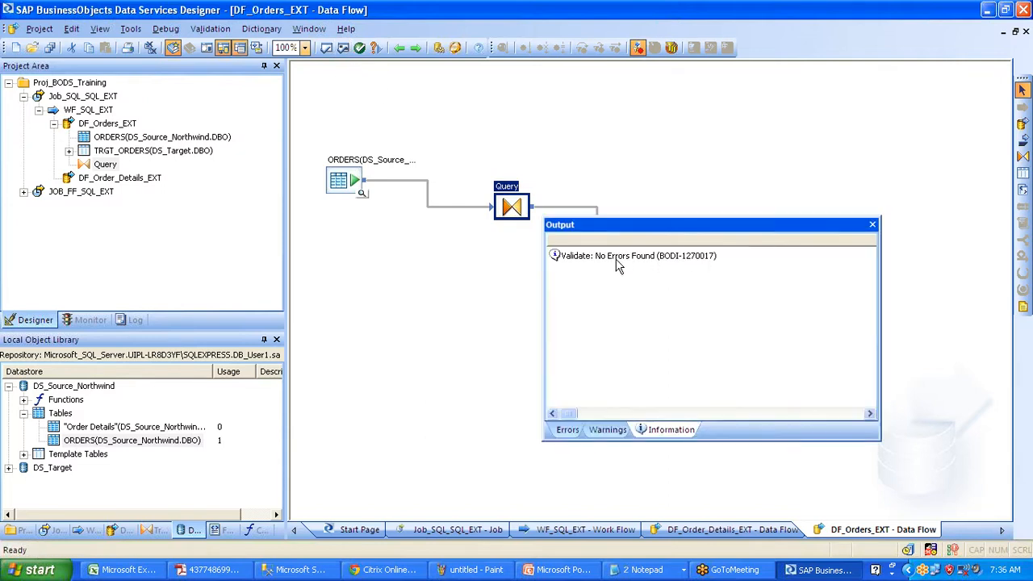
click(616, 259)
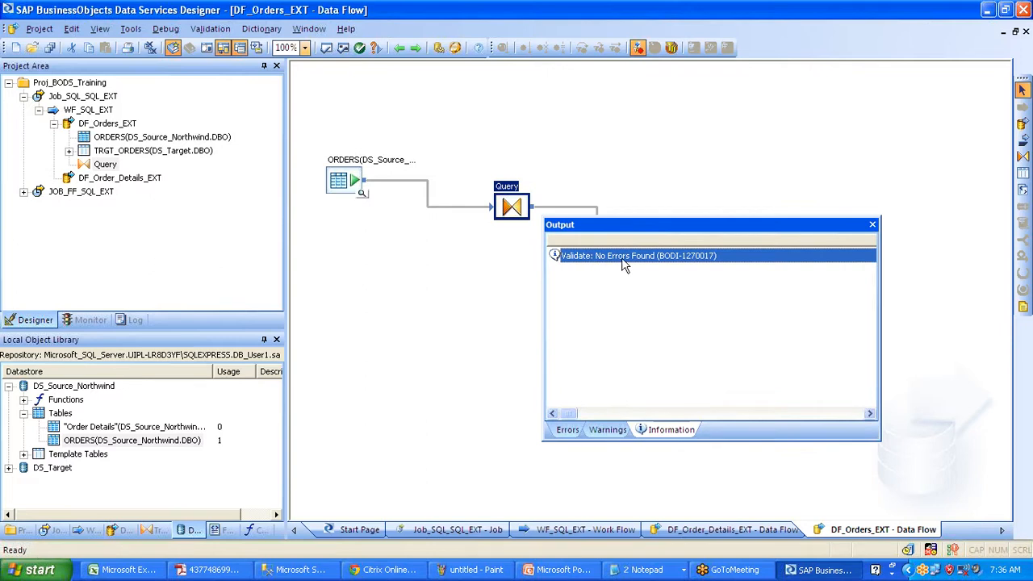
click(873, 225)
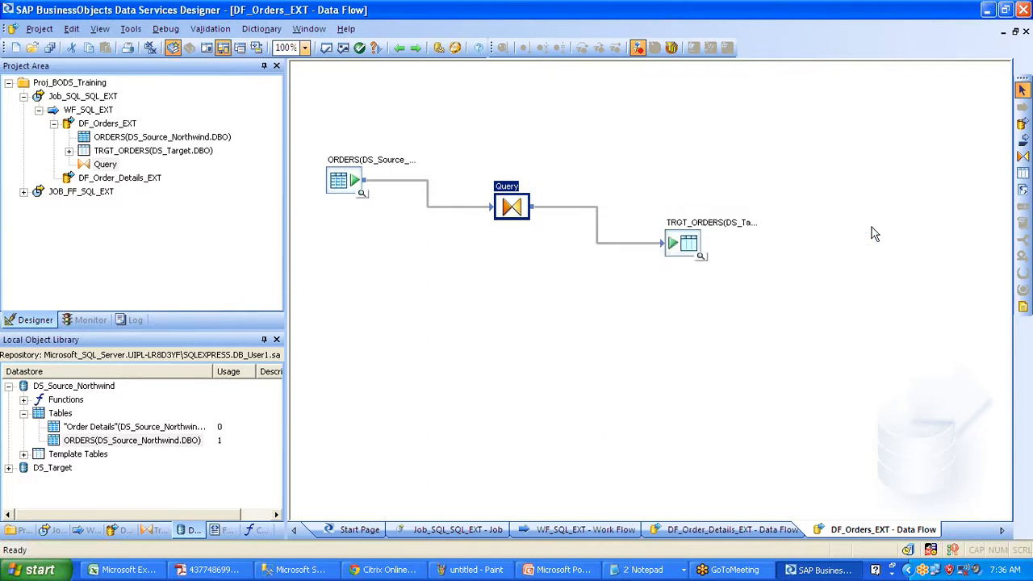
click(94, 98)
right_click(91, 97)
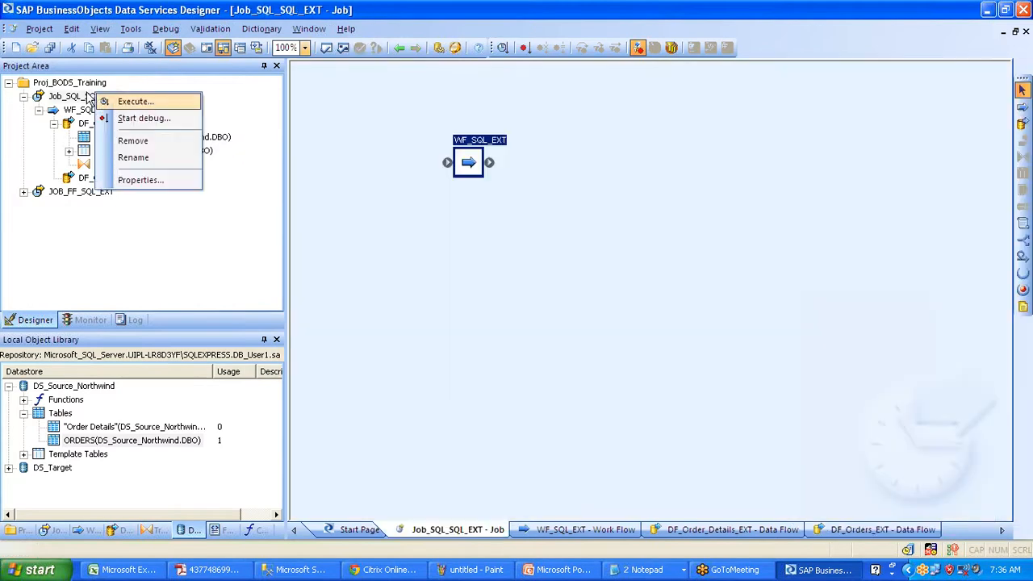
click(89, 97)
- Start executing Job_SQL_SQL_EXT, save the pending changes, then cancel the run
right_click(88, 97)
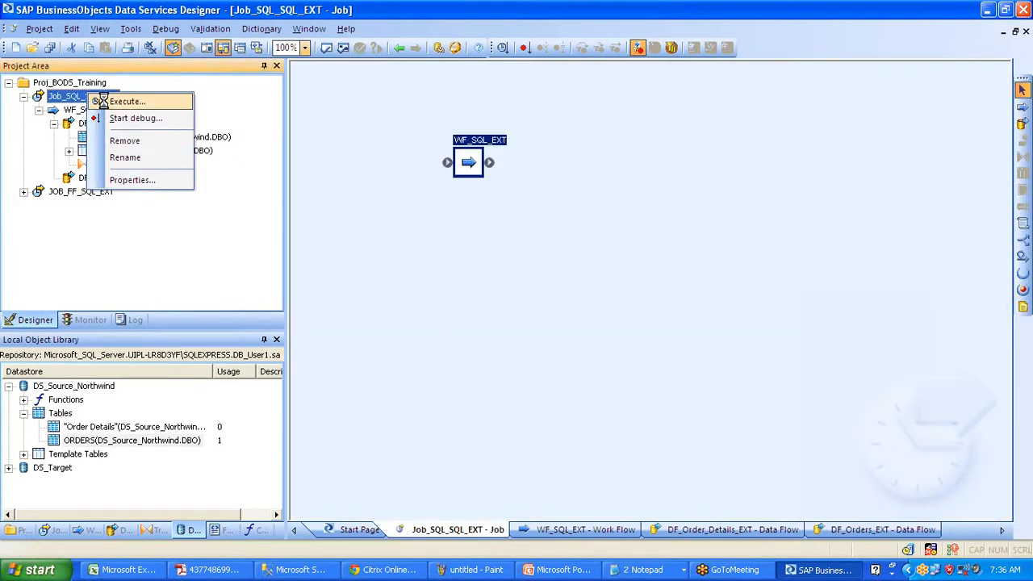
click(103, 101)
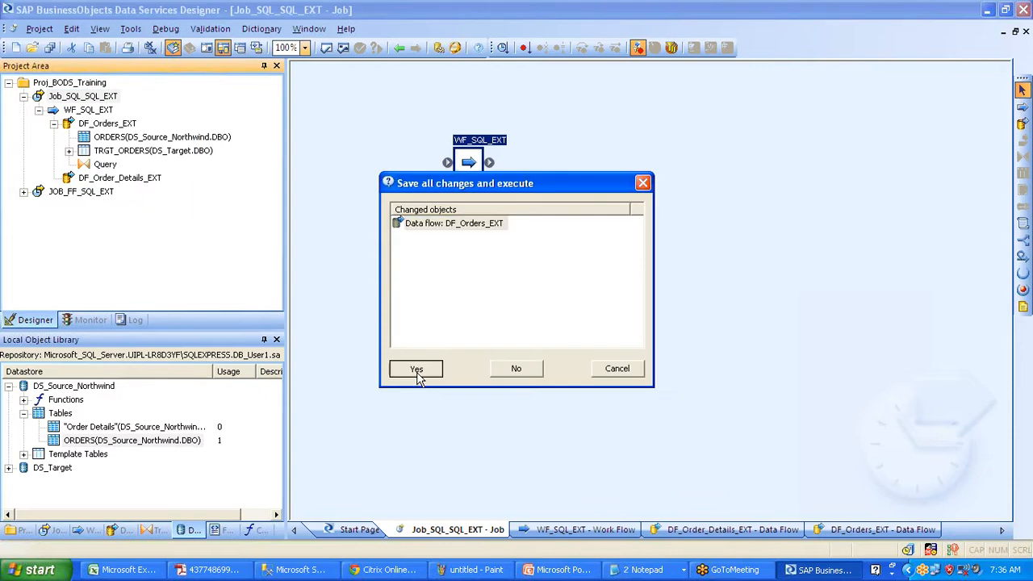
click(416, 372)
click(647, 463)
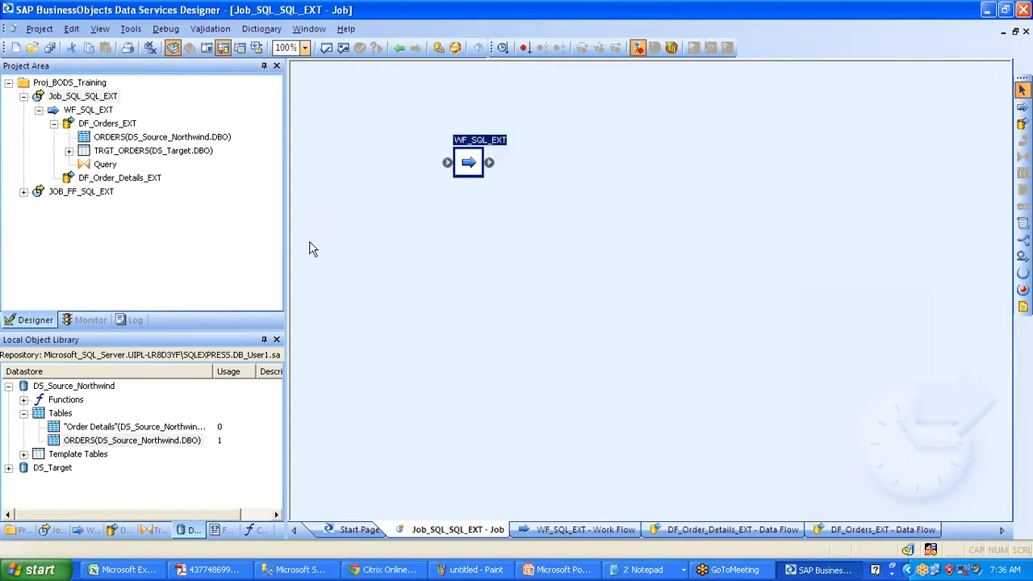
- Open DF_Orders_EXT, then step back through the views to the WF_SQL_EXT work flow
click(101, 126)
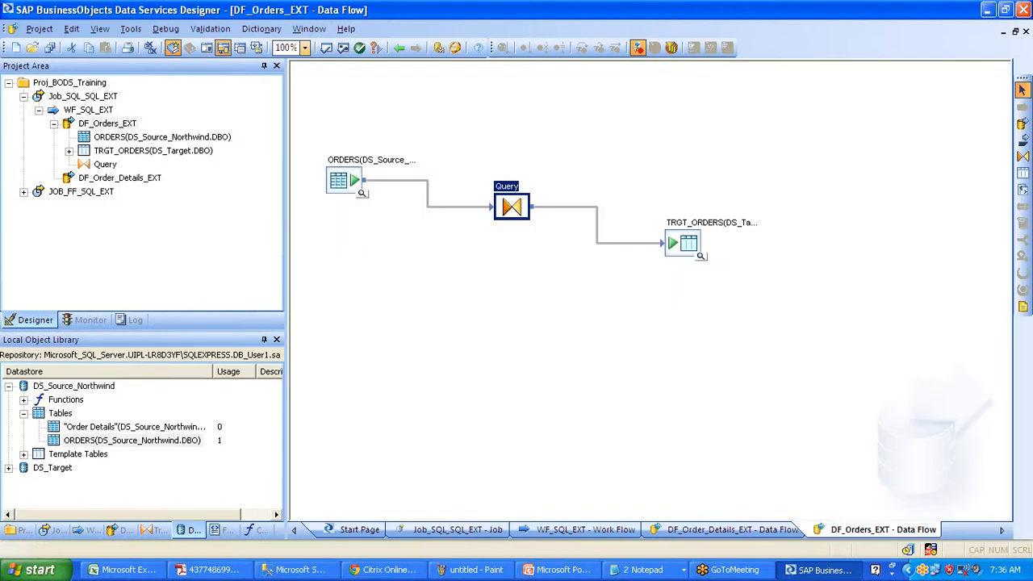
click(401, 46)
click(399, 47)
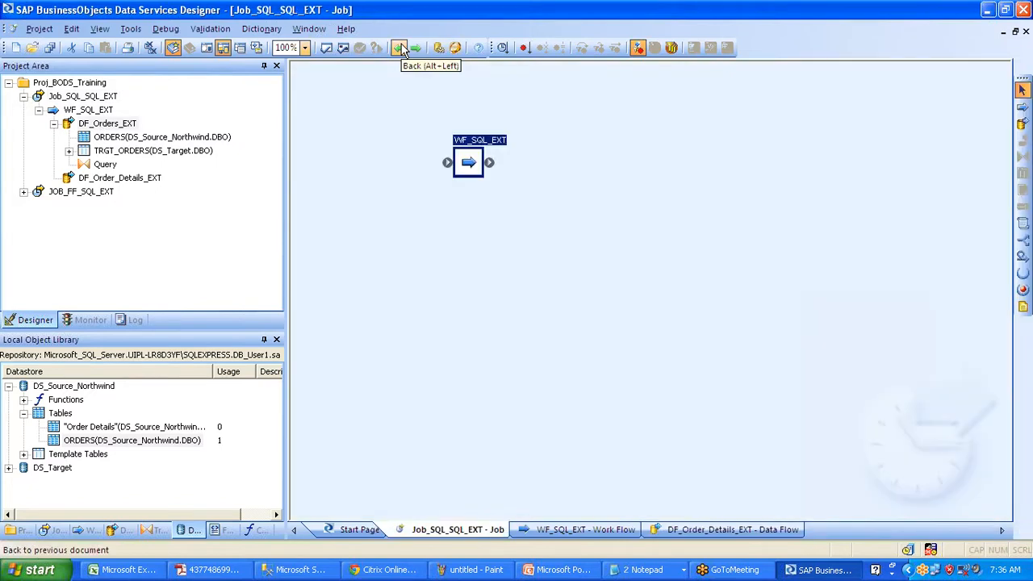
click(400, 47)
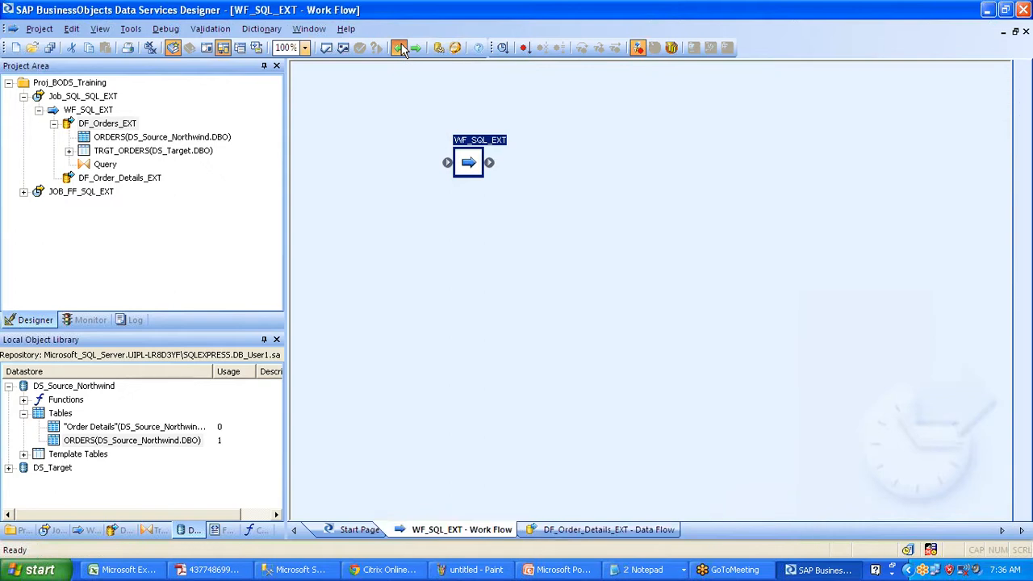
- Open DF_Order_Details_EXT and place the Order Details table as its source
double_click(652, 242)
drag(95, 426, 353, 181)
click(395, 193)
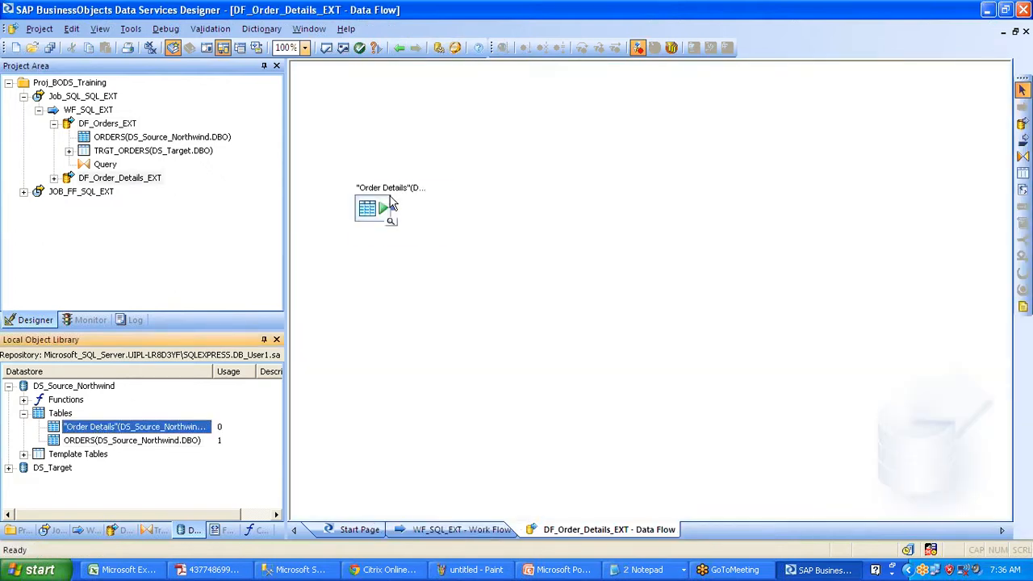
- Create an ORDER_DETIALS template table in DS_Target and connect Order Details to it
click(1022, 172)
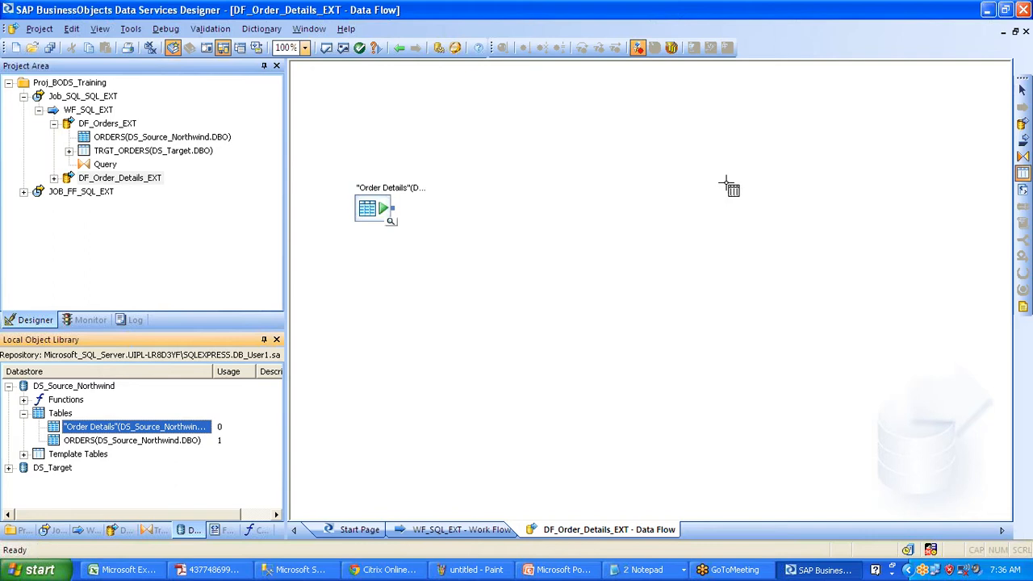
click(576, 235)
text(Order)
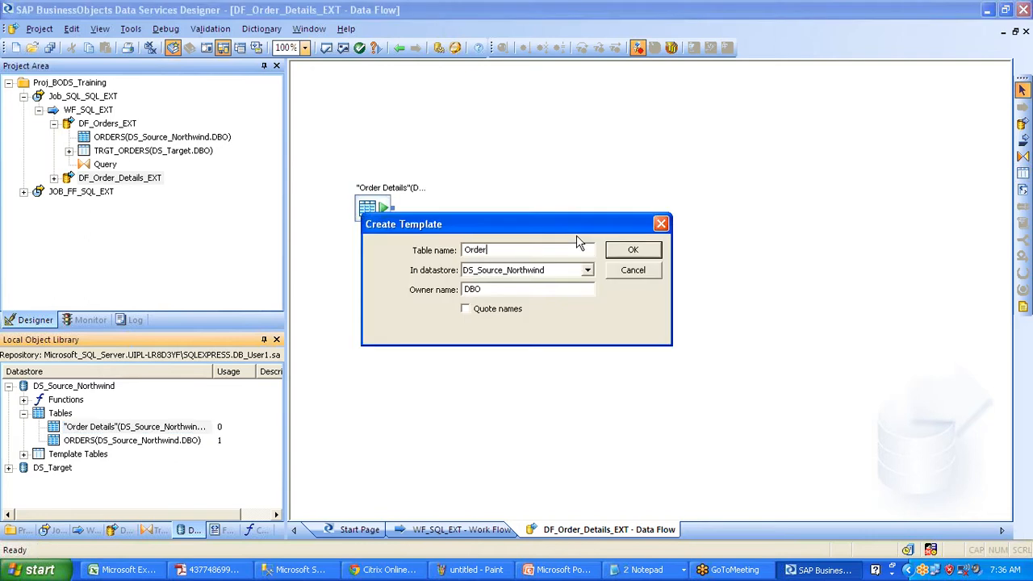
text(_detials)
key(Tab)
key(Down)
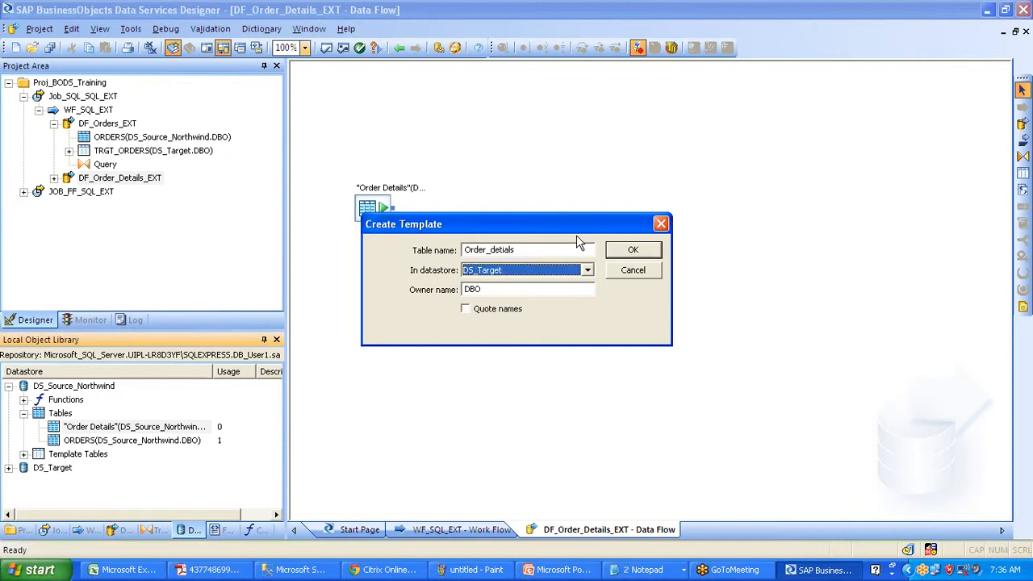
key(Return)
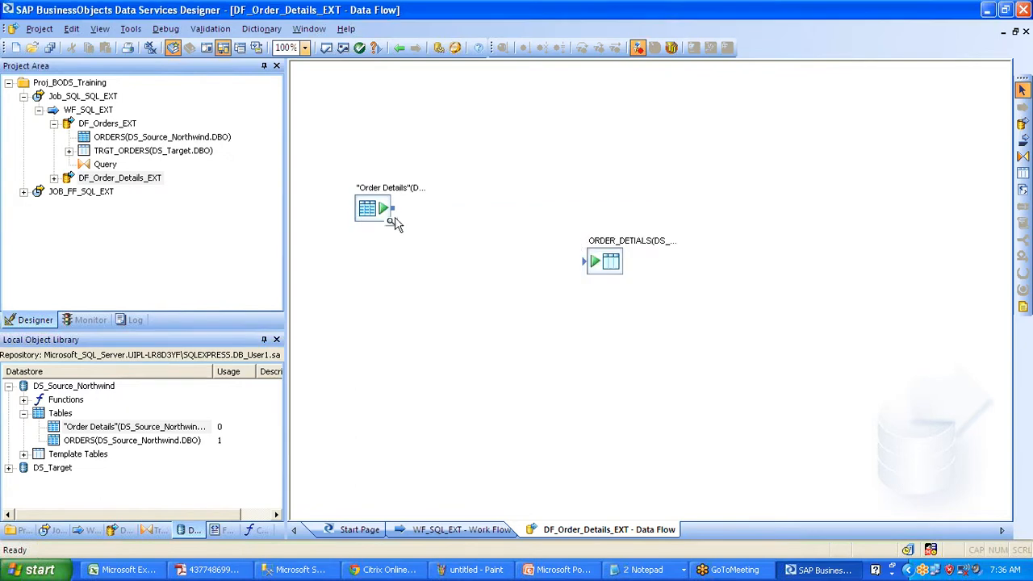
drag(392, 209, 584, 261)
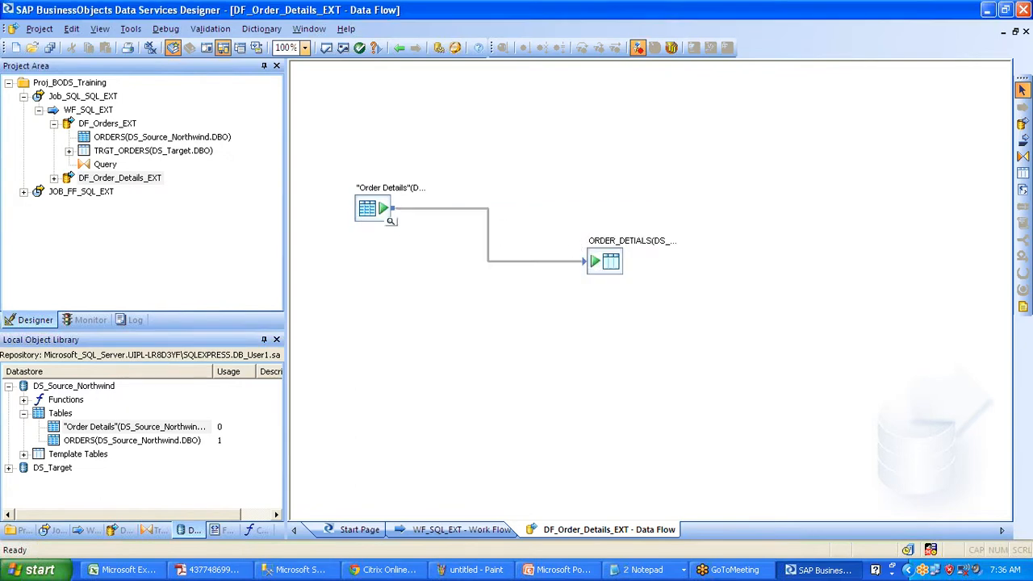
- Check the Order Details source, save all changes, and open Job_SQL_SQL_EXT
double_click(372, 208)
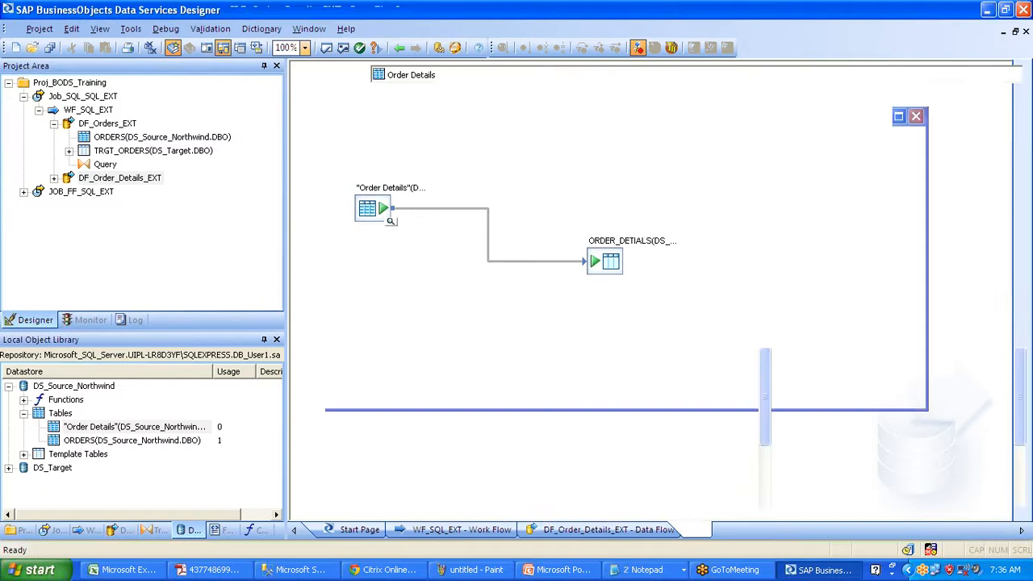
click(48, 50)
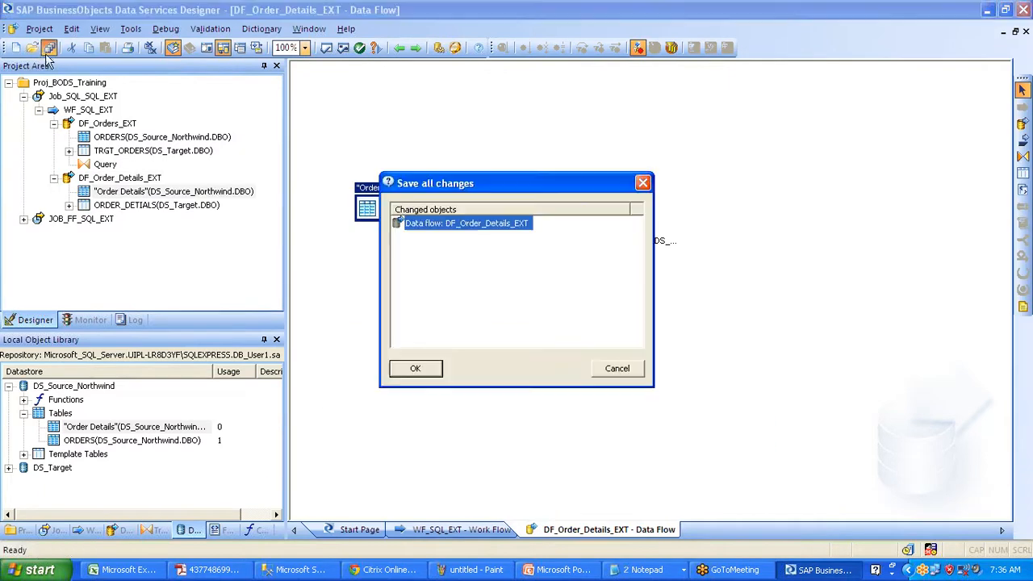
click(420, 369)
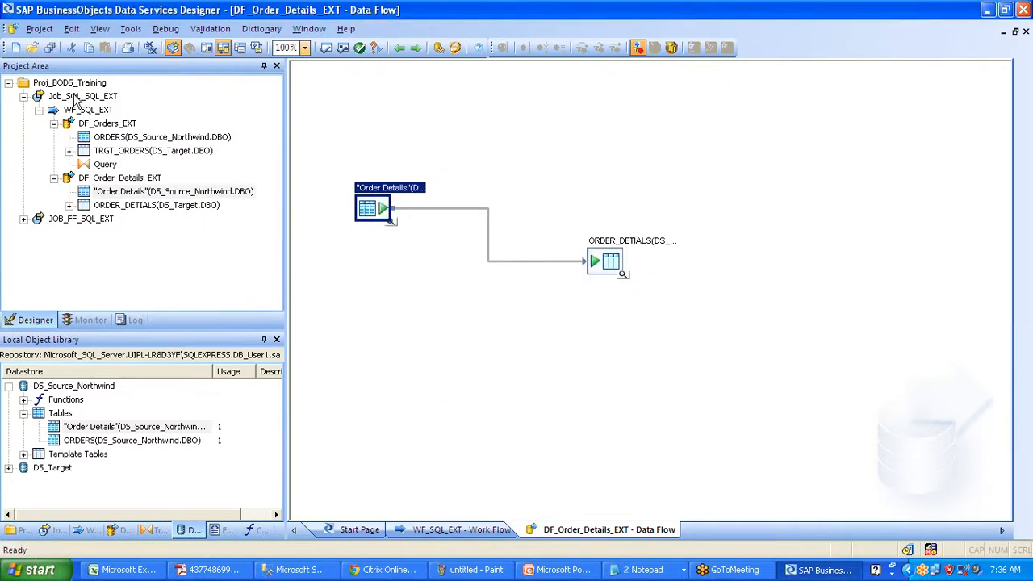
click(74, 96)
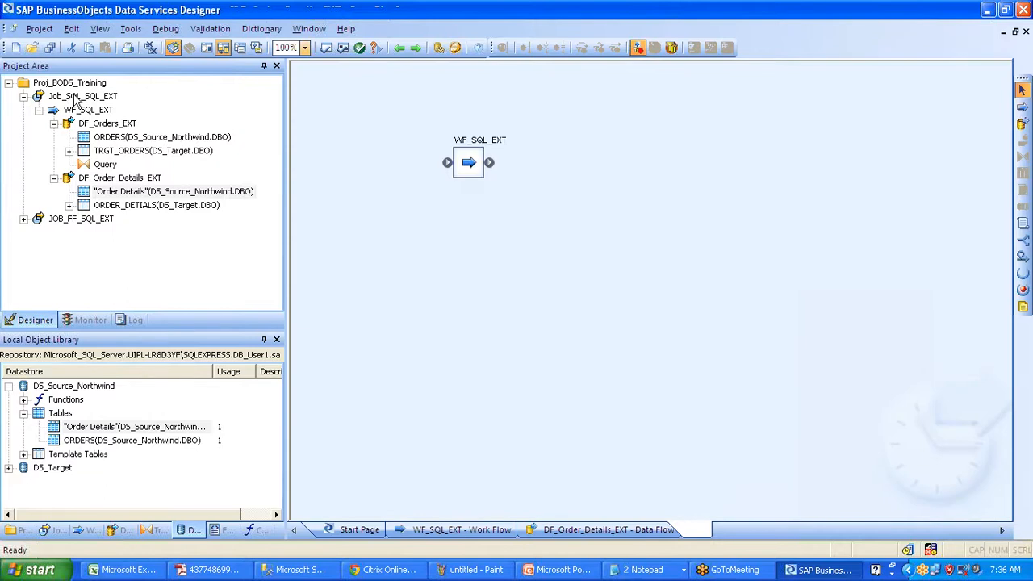
- Execute Job_SQL_SQL_EXT, saving changes and keeping the default execution properties
right_click(74, 96)
click(113, 101)
click(413, 364)
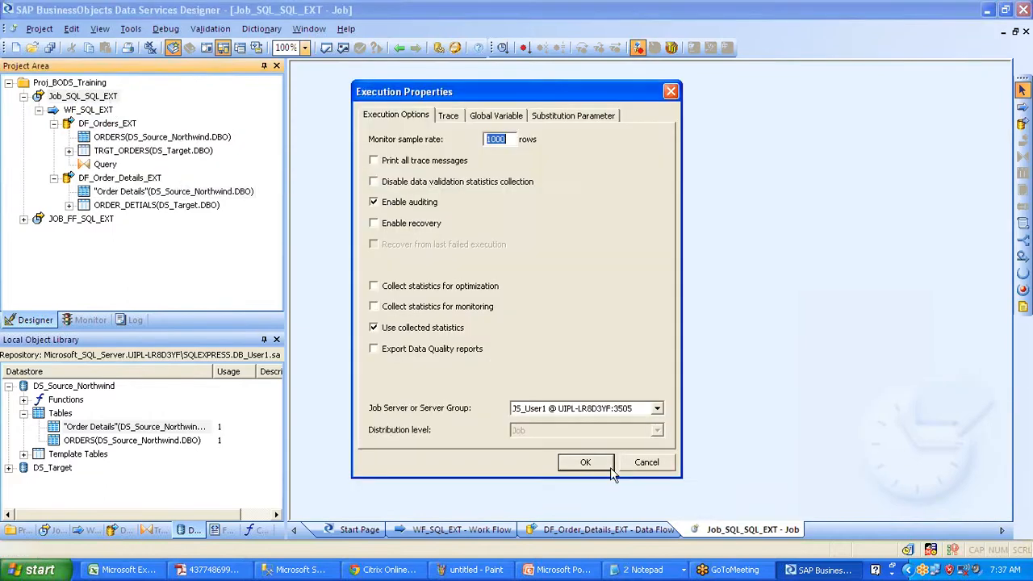
click(607, 466)
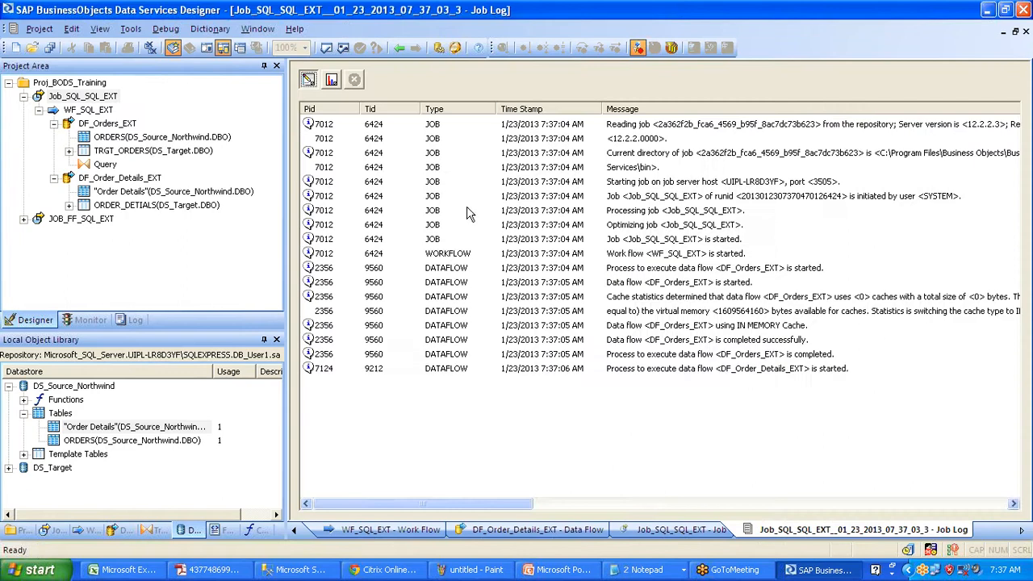
- Check the monitor row counts: 830 rows into TRGT_ORDERS, 2155 into ORDER_DETIALS
click(332, 79)
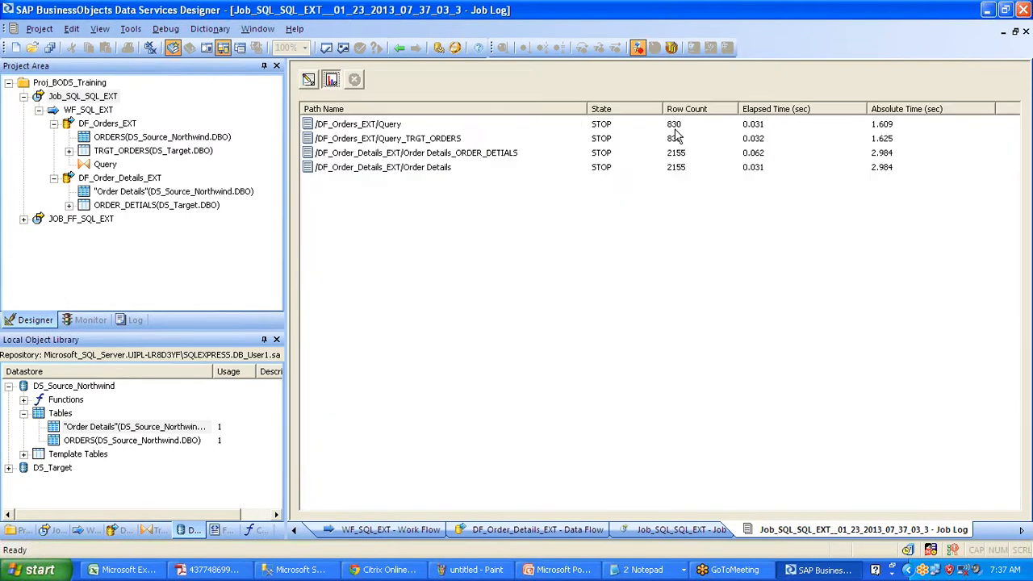
click(551, 128)
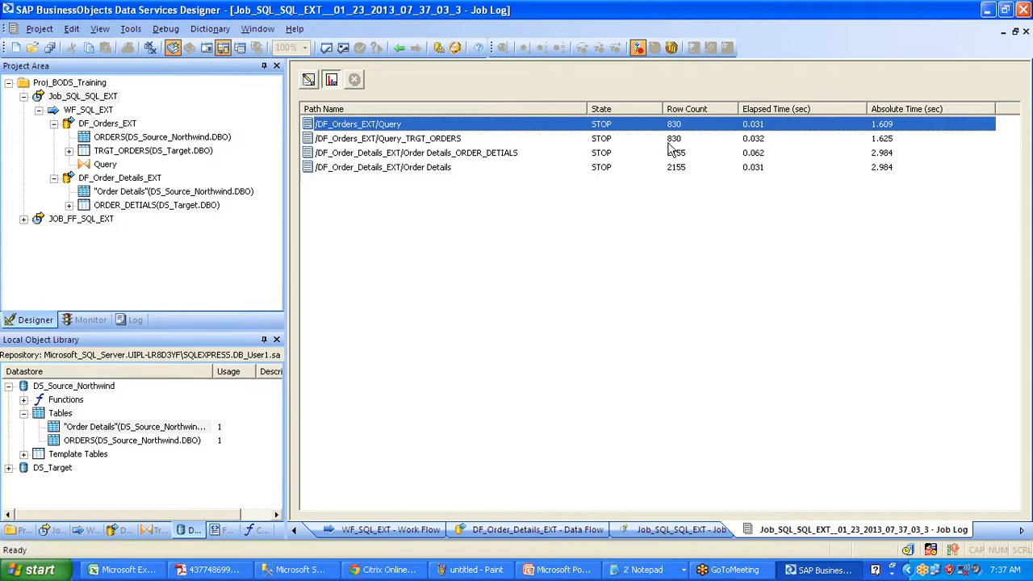
click(433, 139)
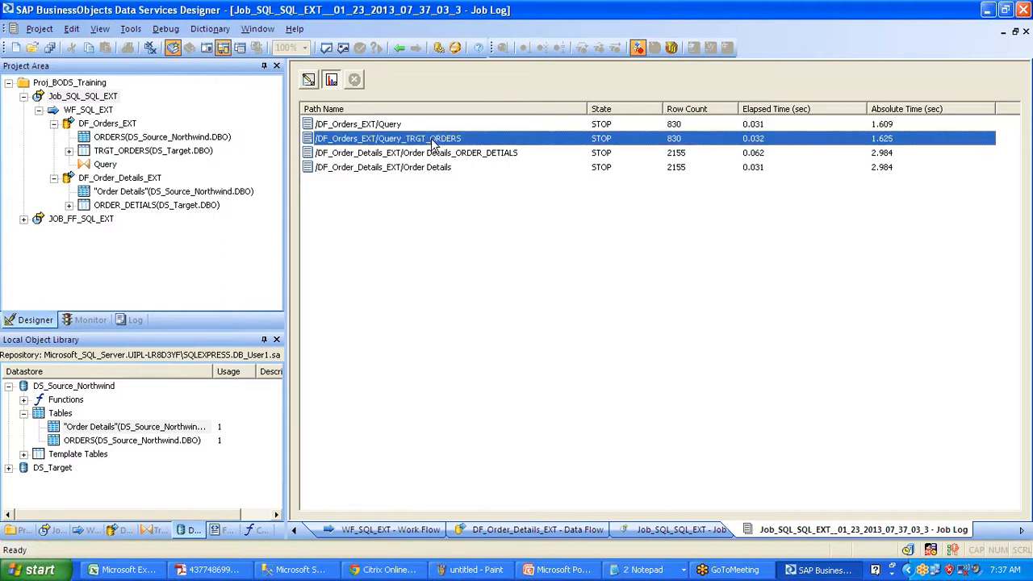
click(677, 155)
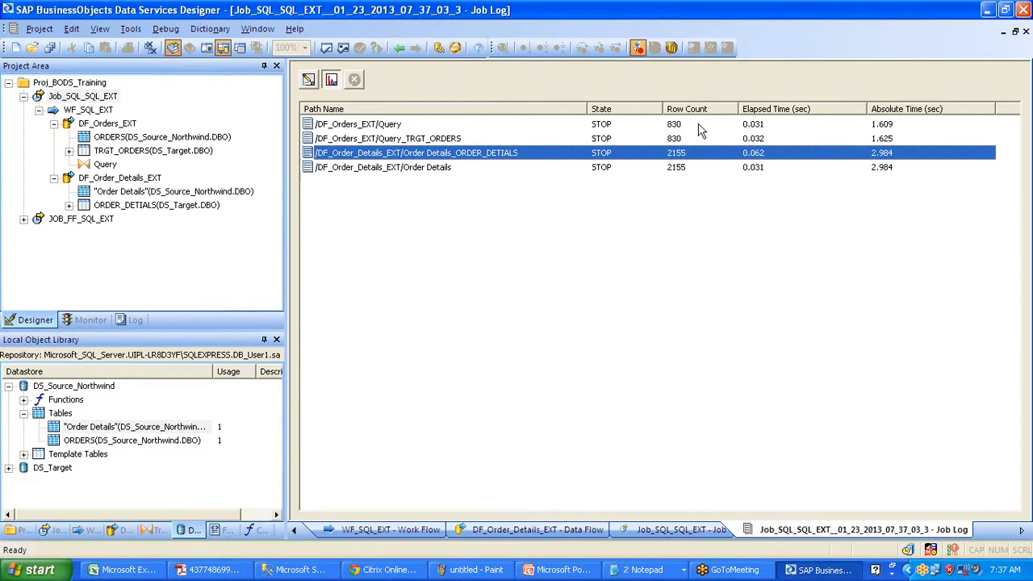
click(690, 125)
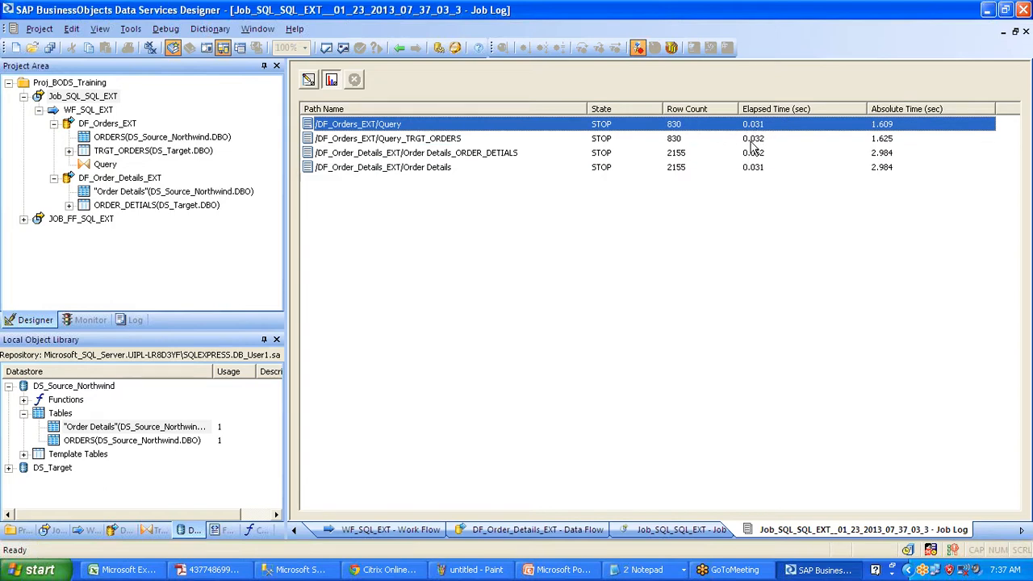
click(680, 154)
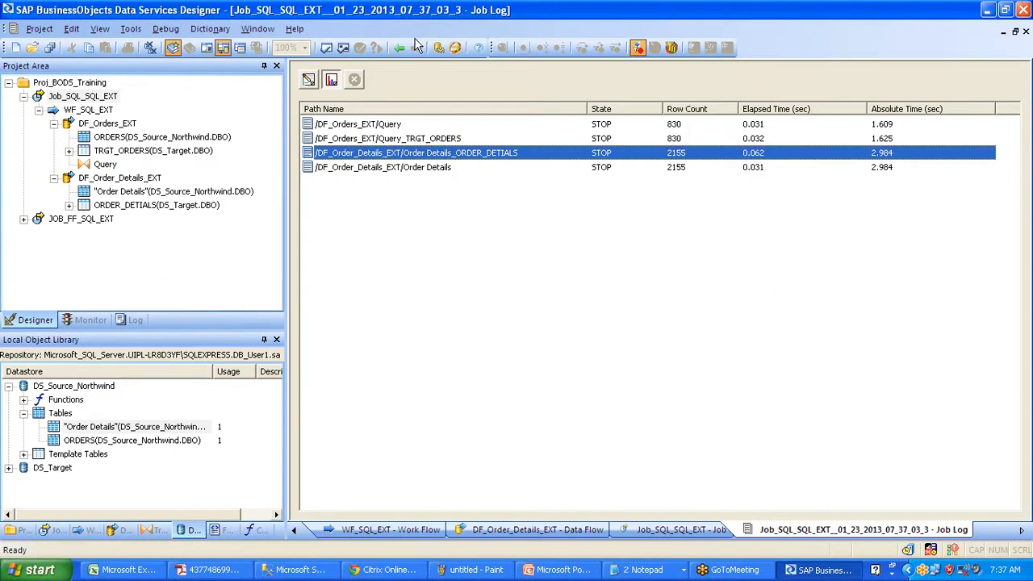
click(309, 80)
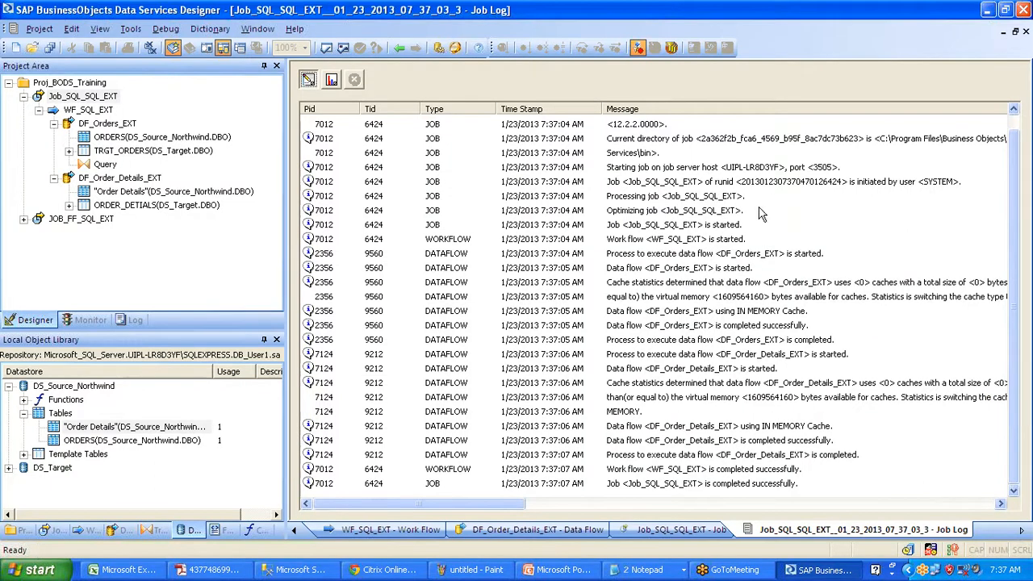
- Walk through the trace messages from job start to DF_Orders_EXT completing successfully
click(774, 184)
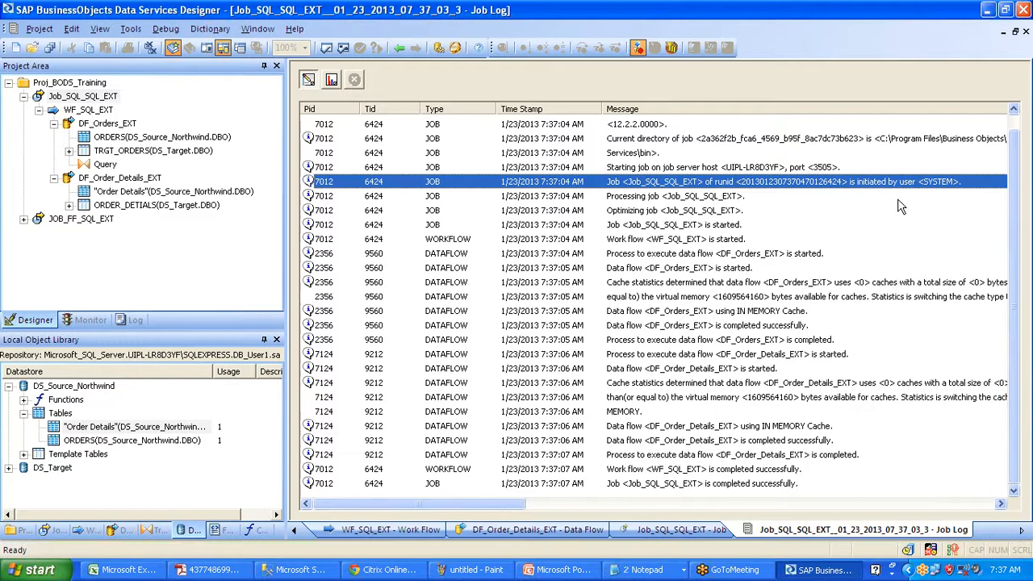
click(829, 167)
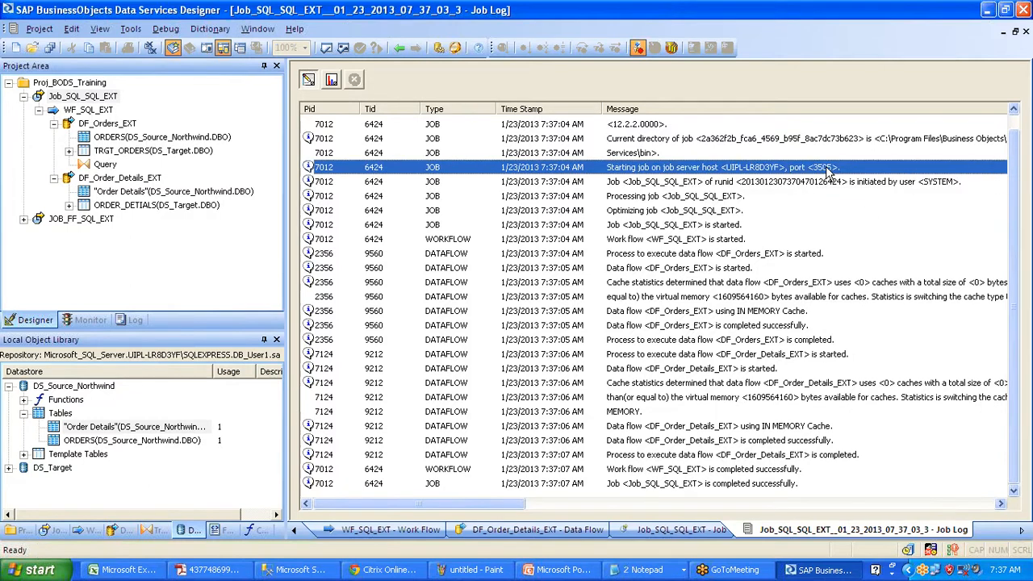
click(692, 226)
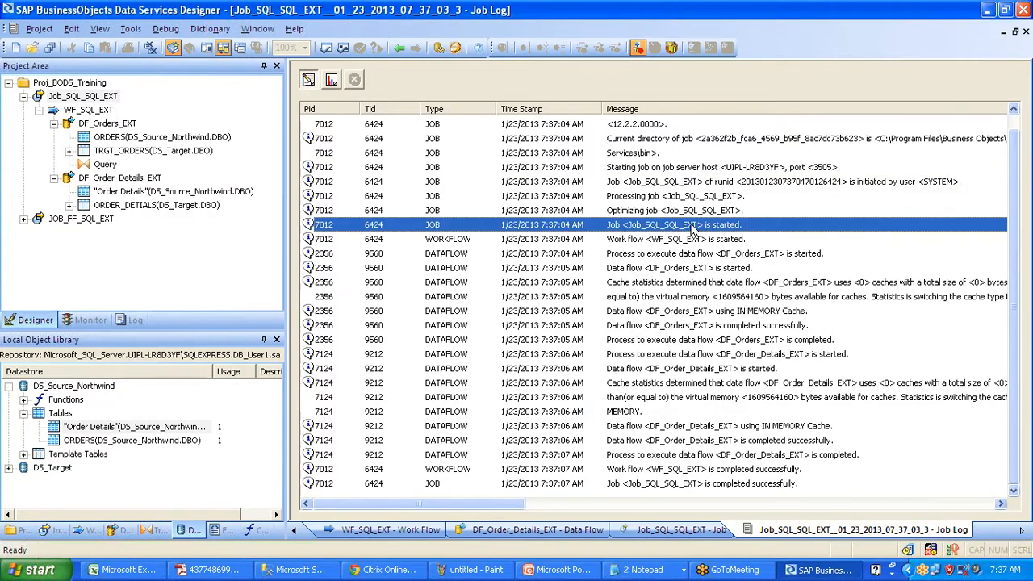
click(698, 240)
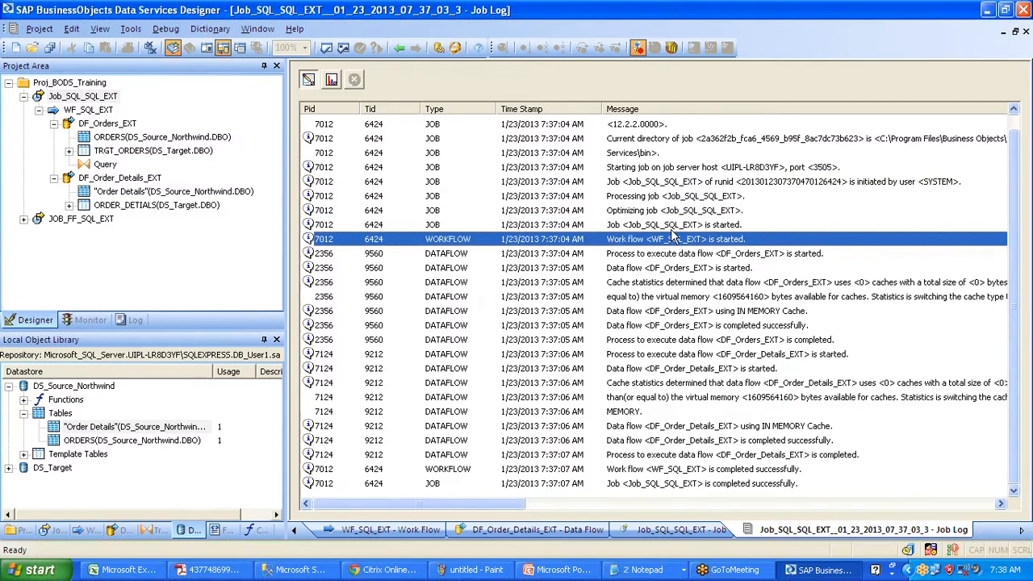
click(689, 255)
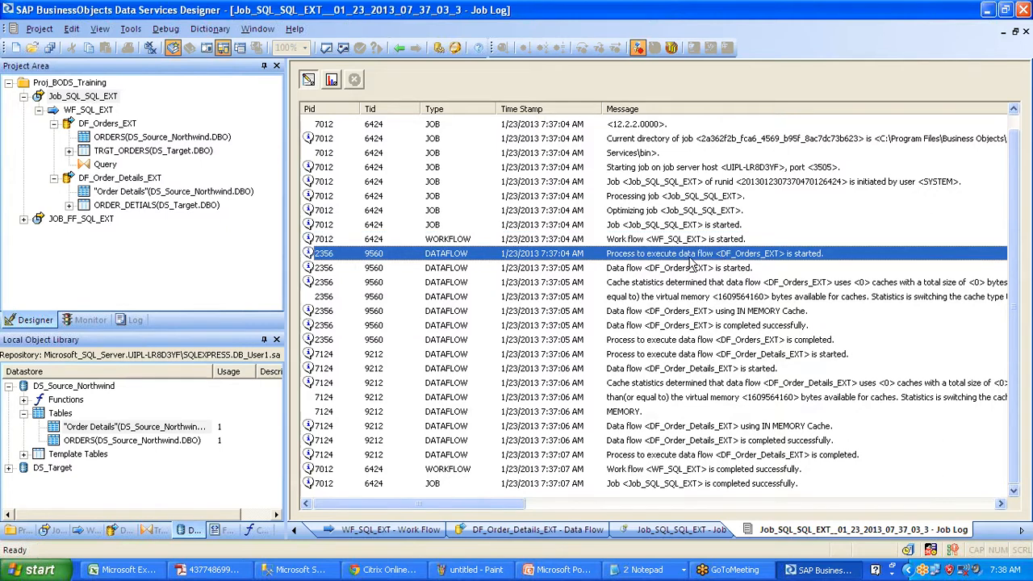
click(707, 269)
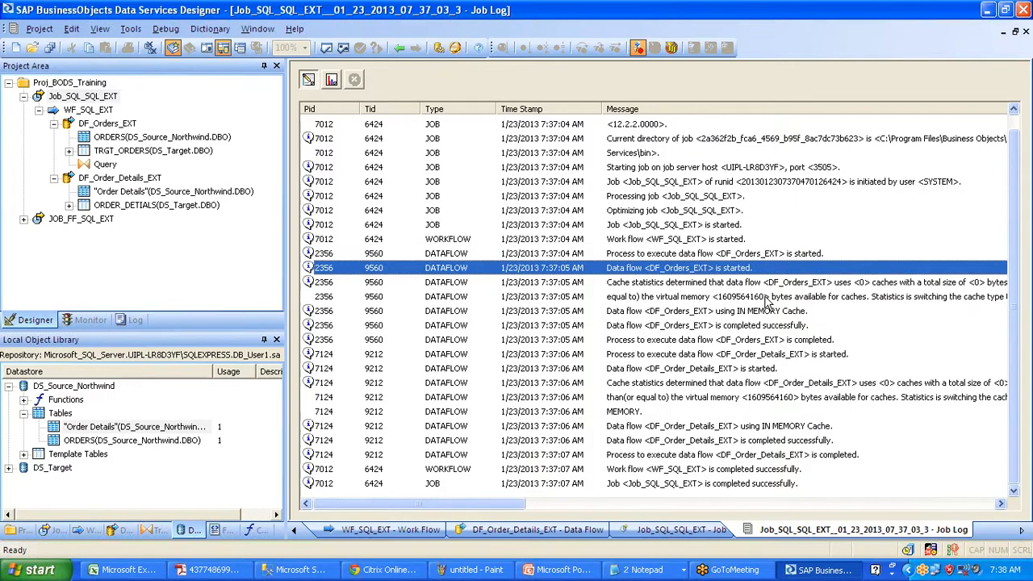
click(768, 297)
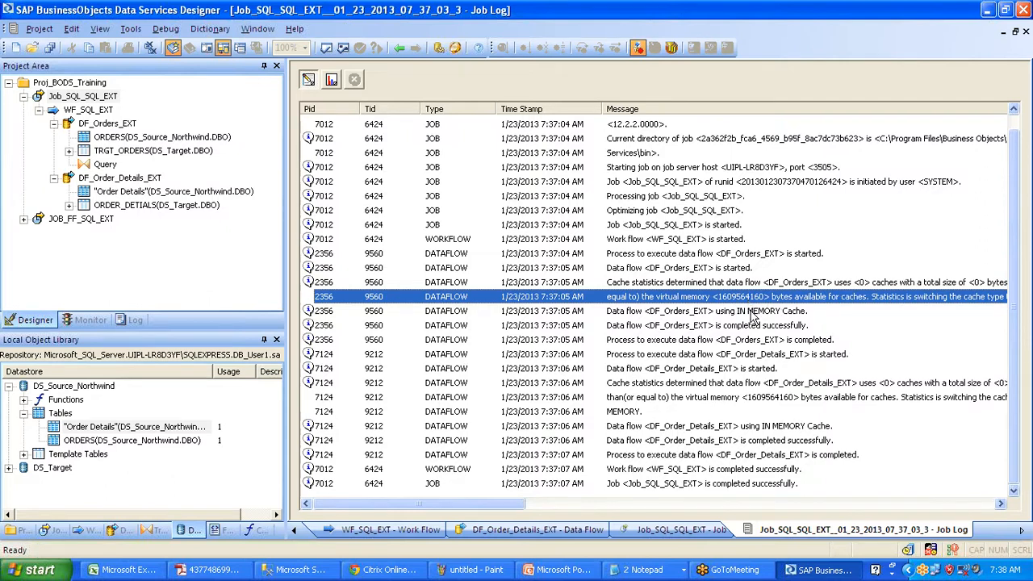
click(750, 312)
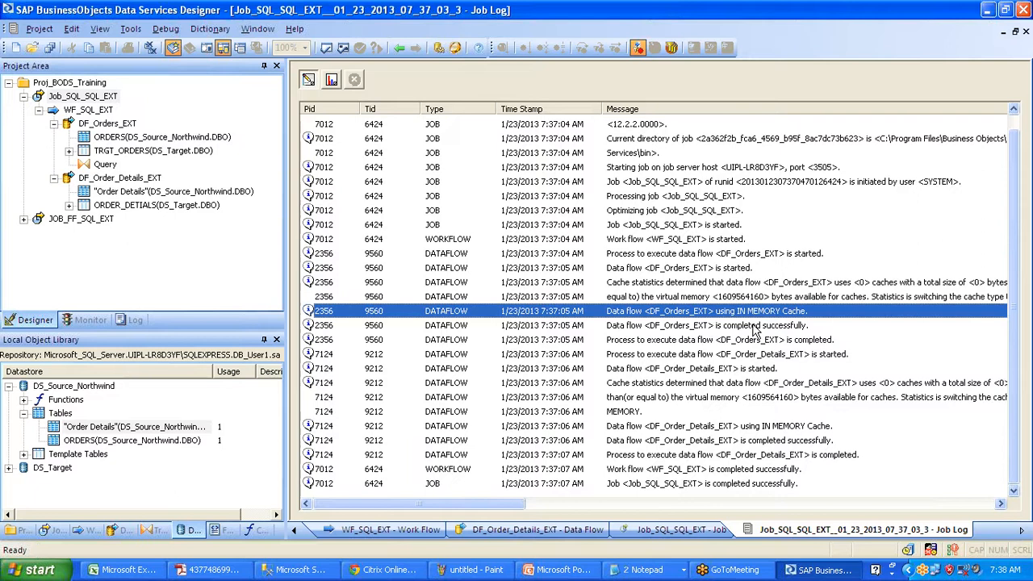
click(755, 327)
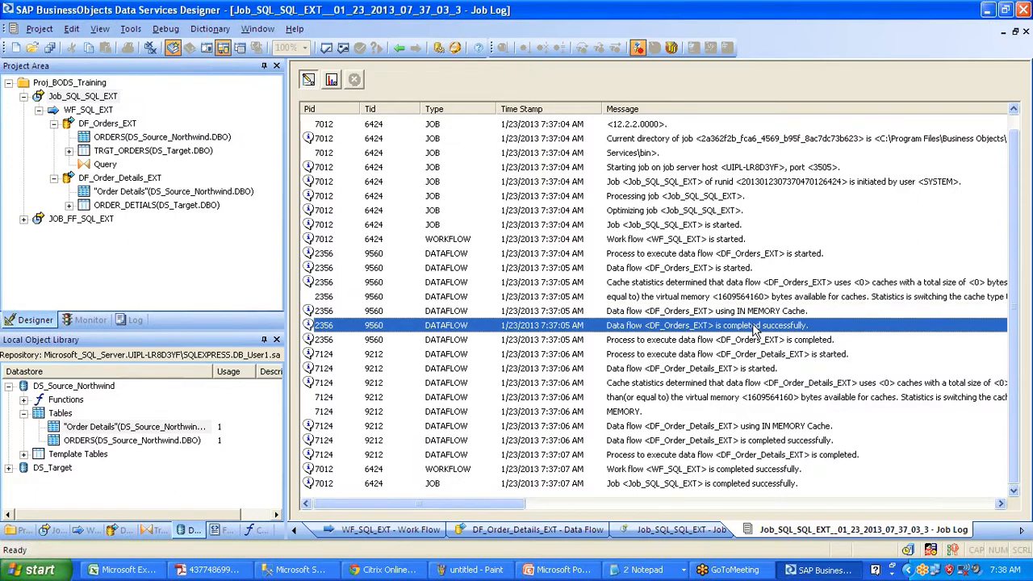
click(755, 340)
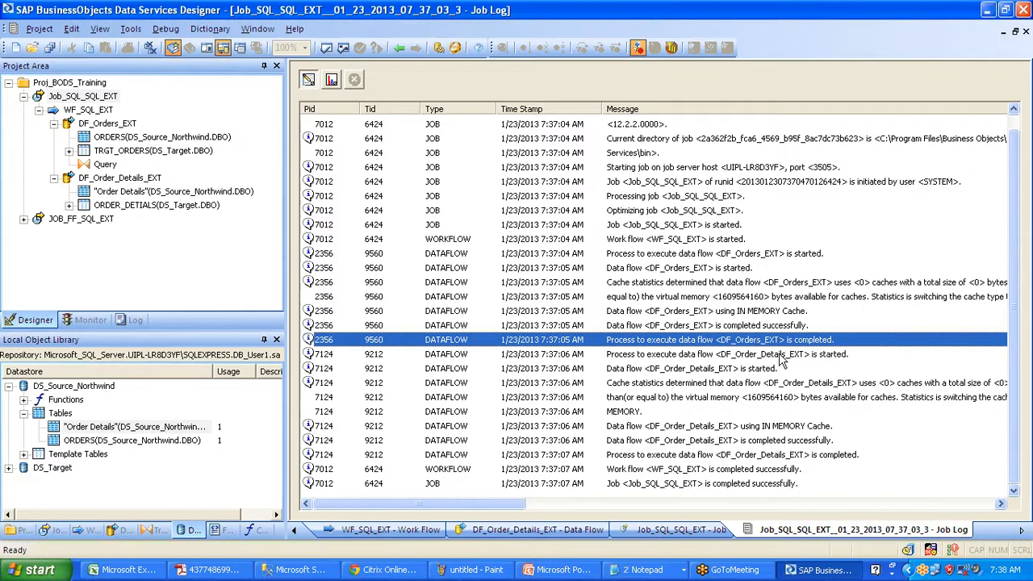
- Follow DF_Order_Details_EXT through to job completion, then return to the row-count monitor
click(779, 357)
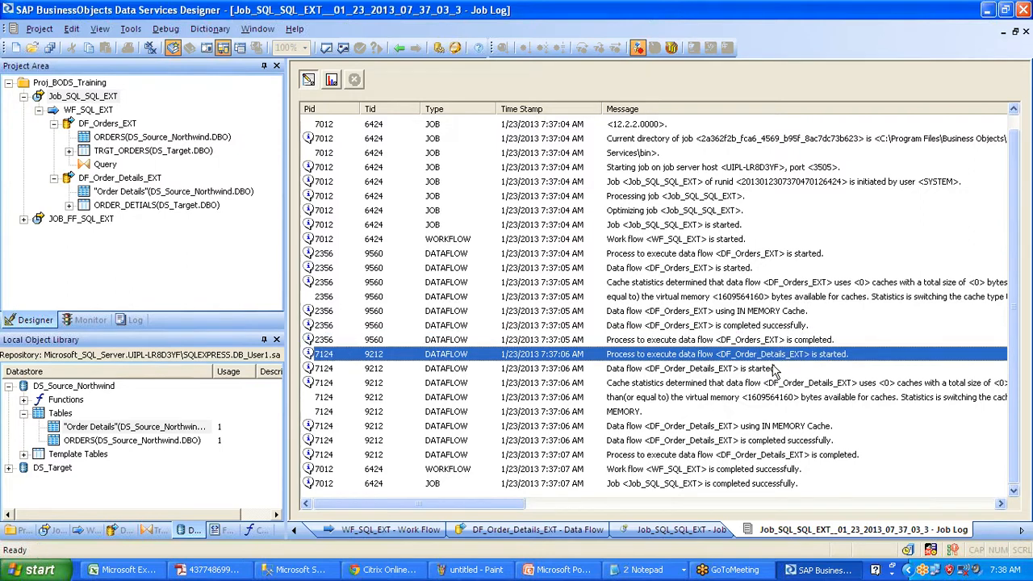
click(765, 370)
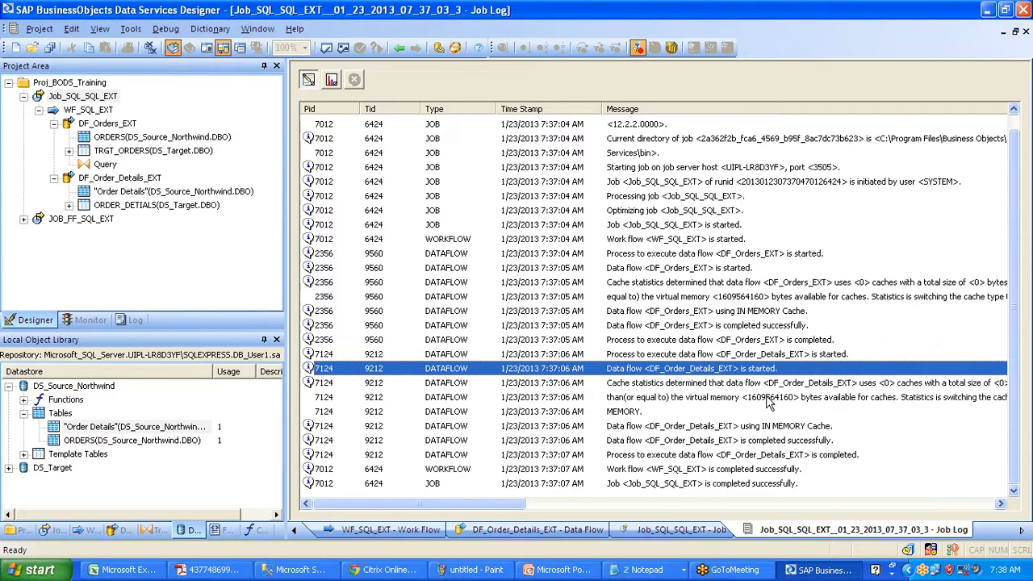
click(767, 398)
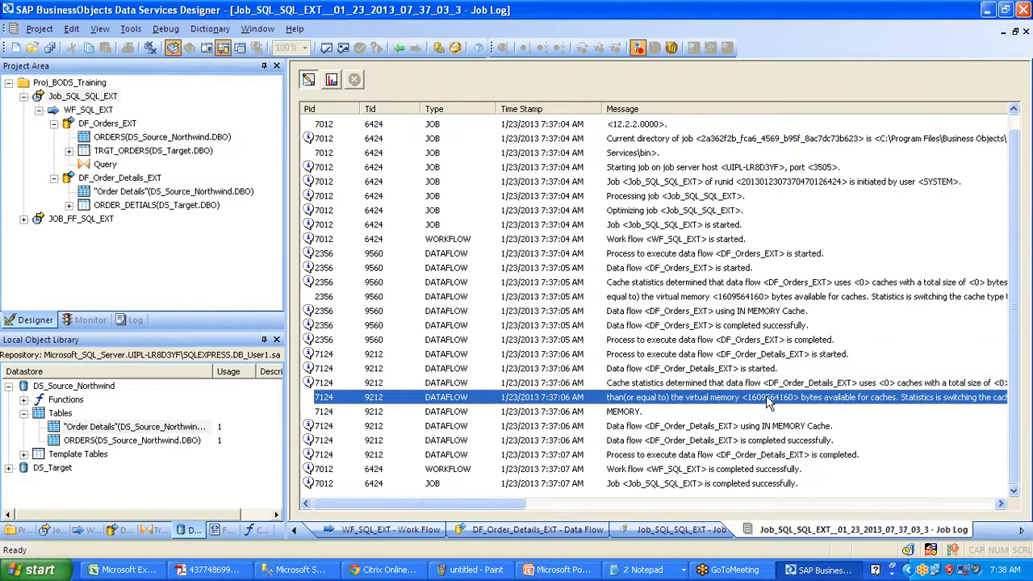
click(738, 427)
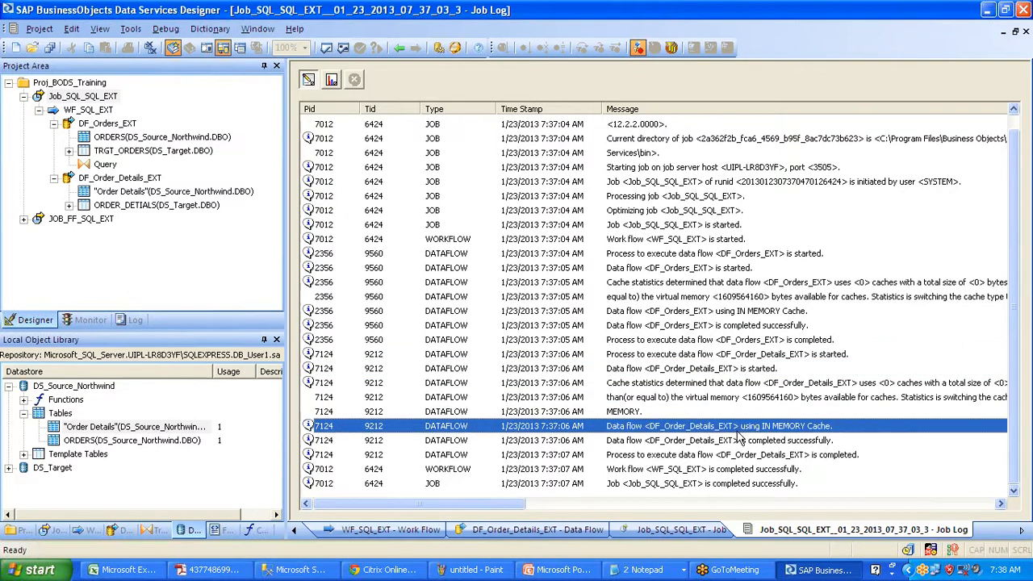
click(739, 440)
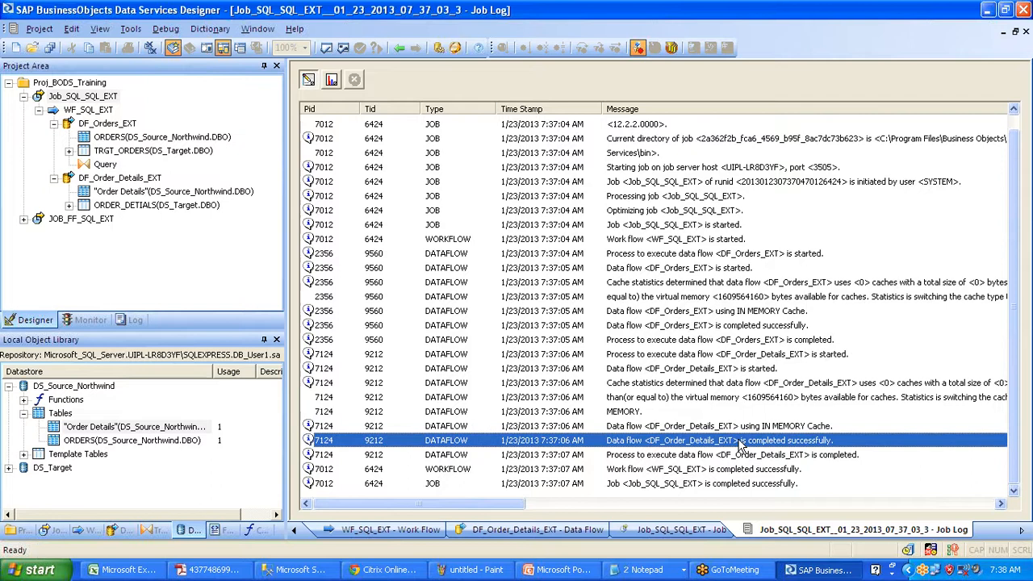
click(743, 470)
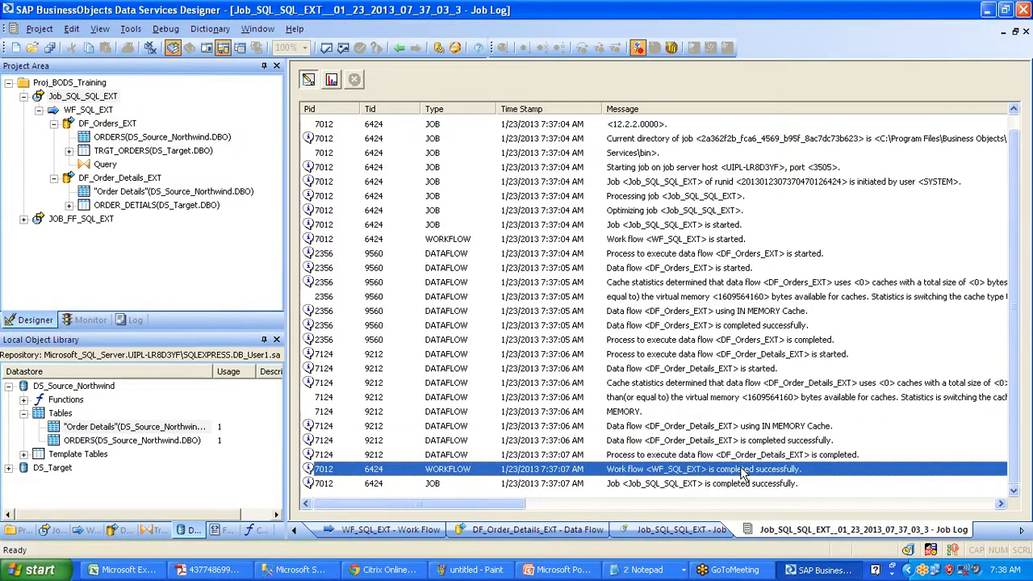
click(733, 484)
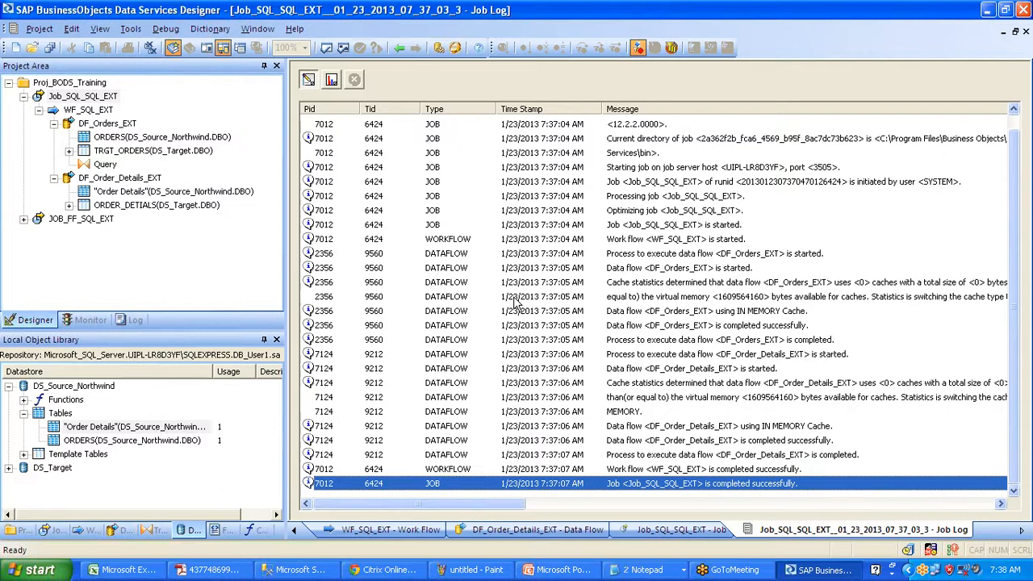
click(331, 79)
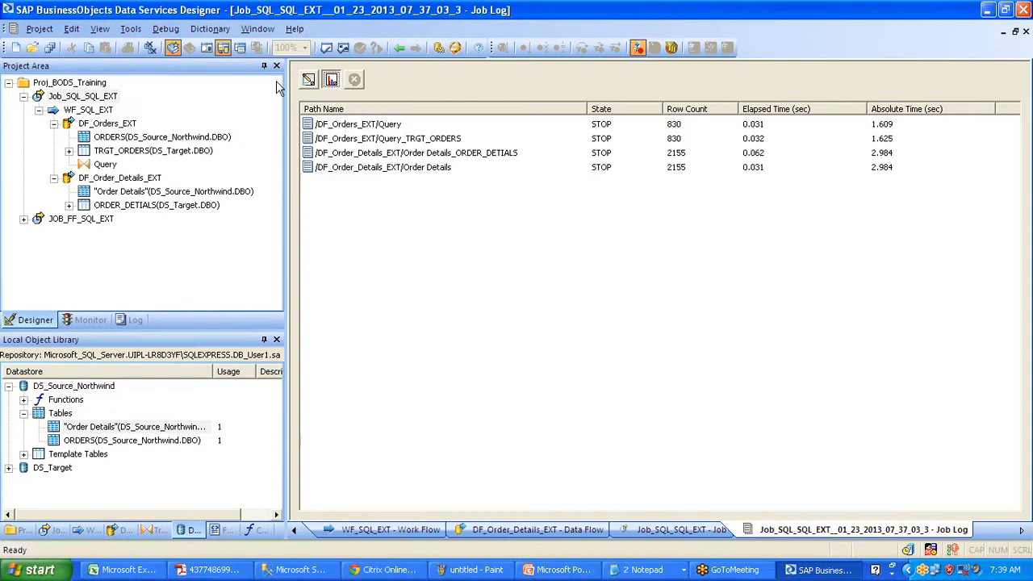
- Collapse the DF_Orders_EXT, WF_SQL_EXT and Job_SQL_SQL_EXT branches in the Project Area
click(54, 124)
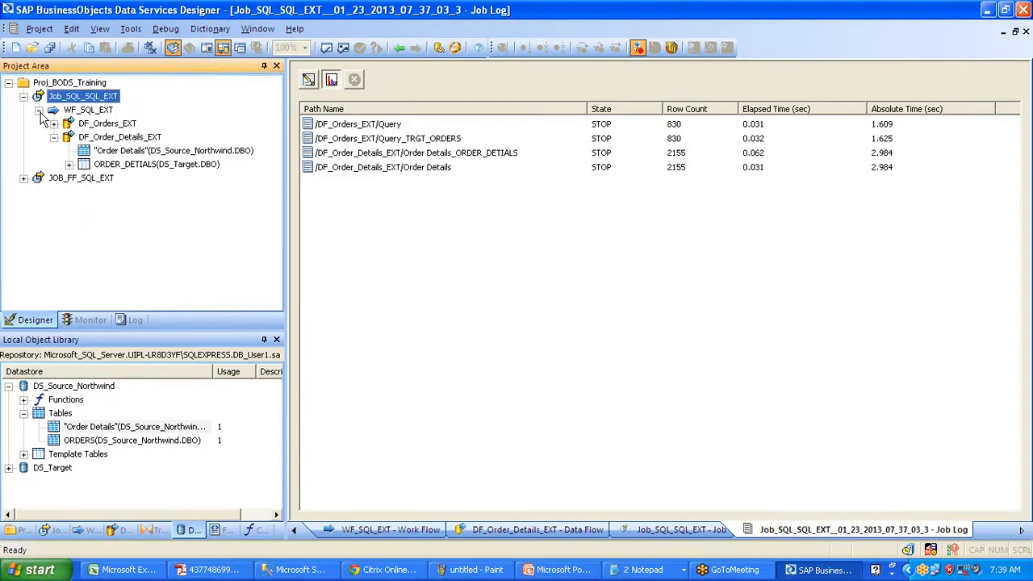
click(39, 110)
click(25, 97)
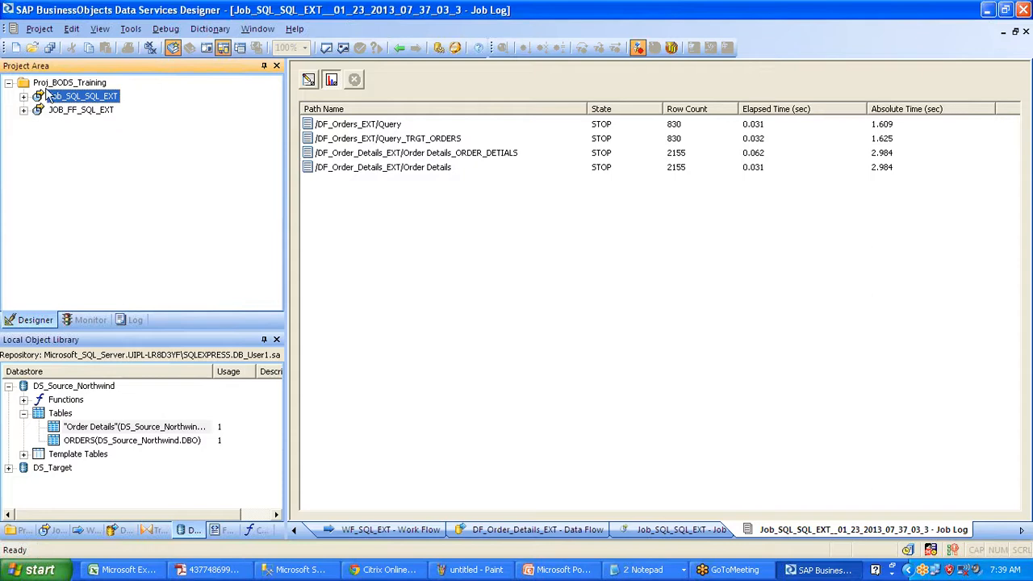
- Toggle the job log between trace and monitor views, finishing on the trace messages
click(308, 81)
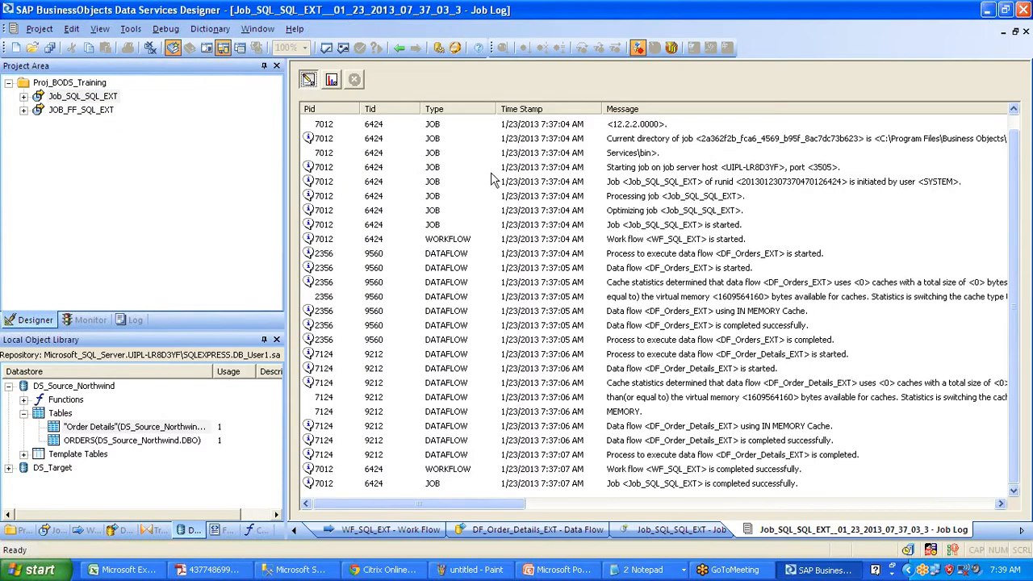
mouse_move(1012, 216)
mouse_down()
mouse_move(1011, 168)
mouse_move(1020, 217)
mouse_up()
click(330, 87)
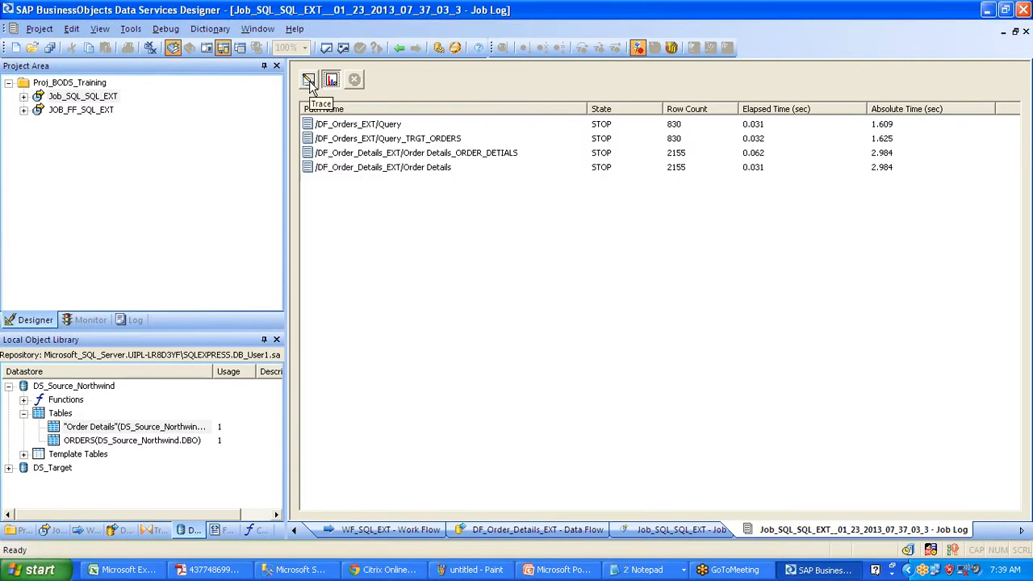
click(309, 83)
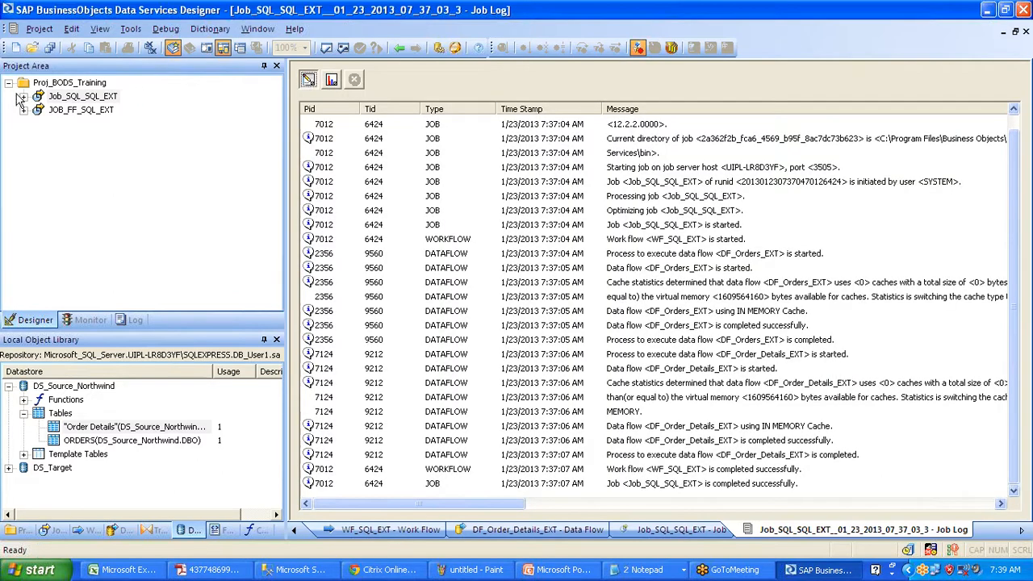
- Open DF_Orders_EXT from Job_SQL_SQL_EXT's WF_SQL_EXT work flow to view ORDERS → Query → TRGT_ORDERS
click(63, 98)
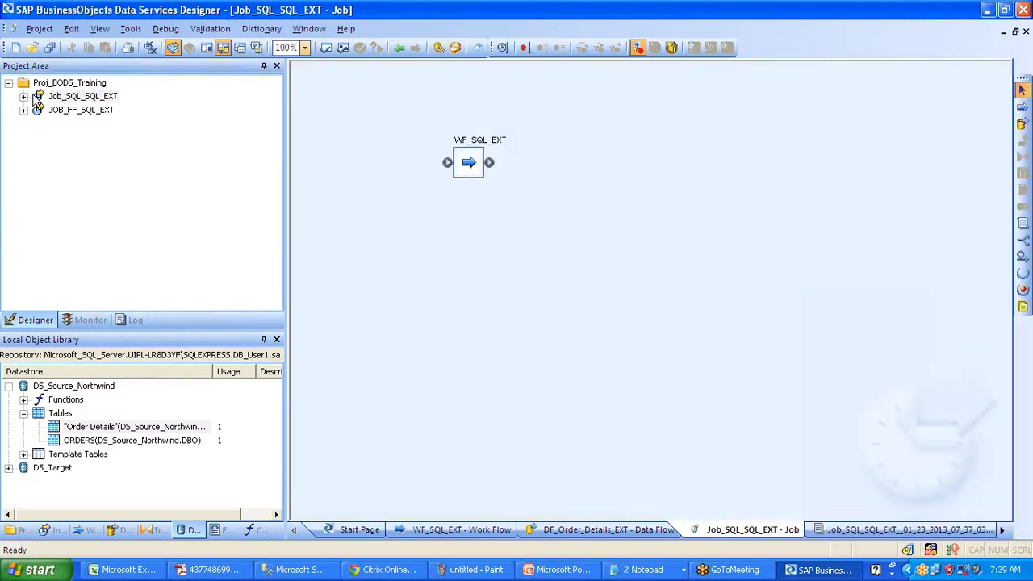
click(462, 529)
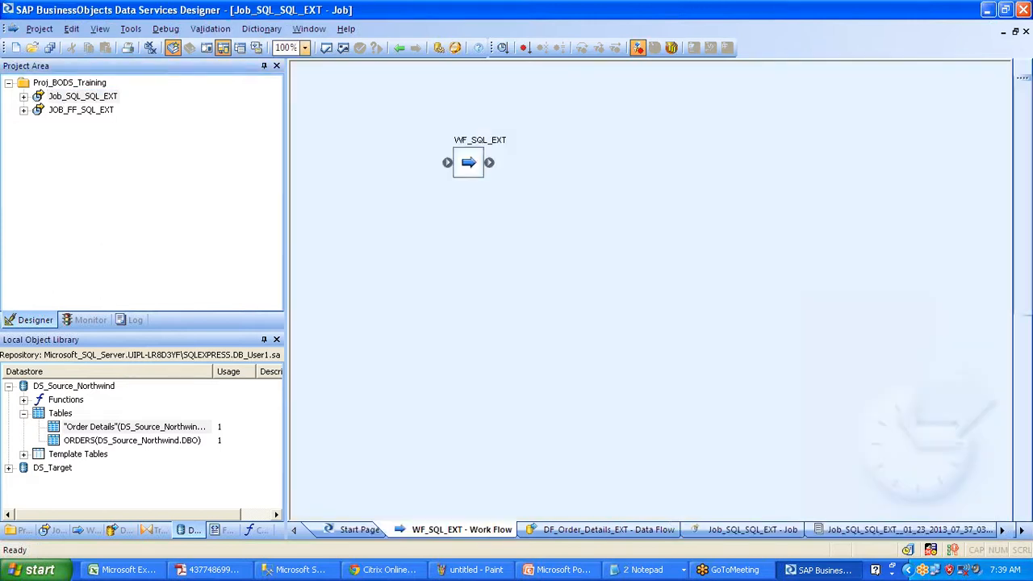
double_click(500, 201)
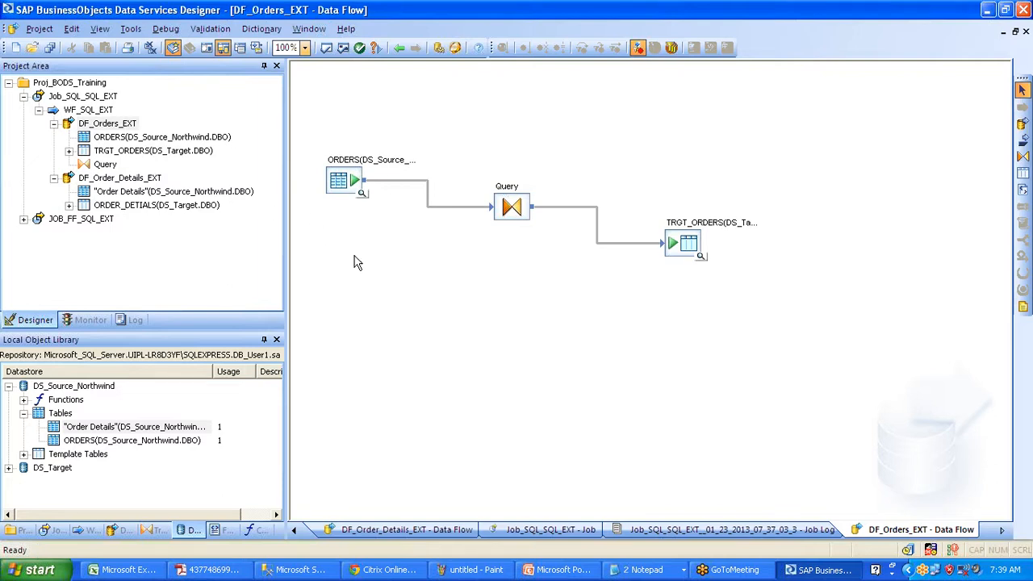
click(349, 200)
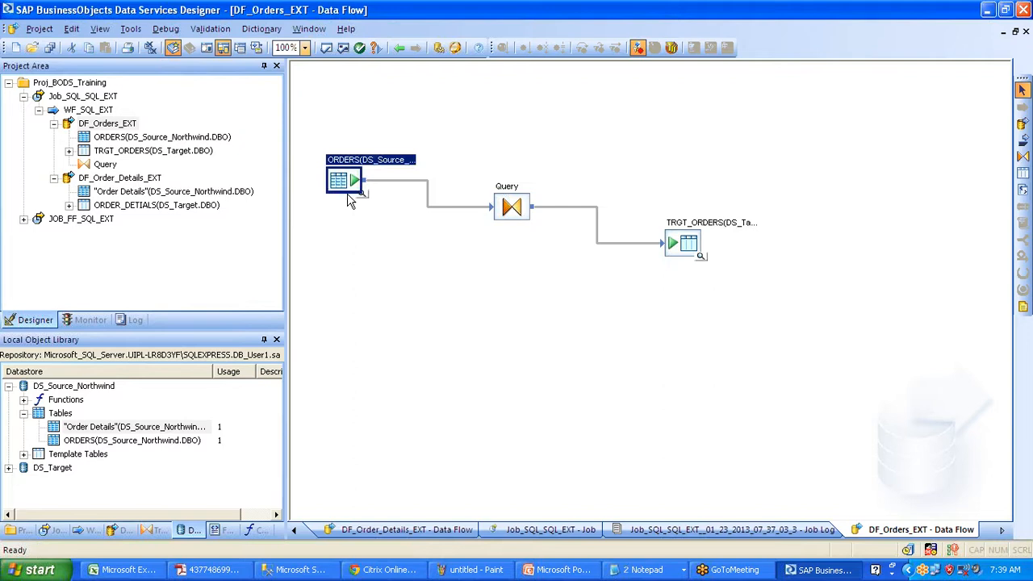
click(341, 258)
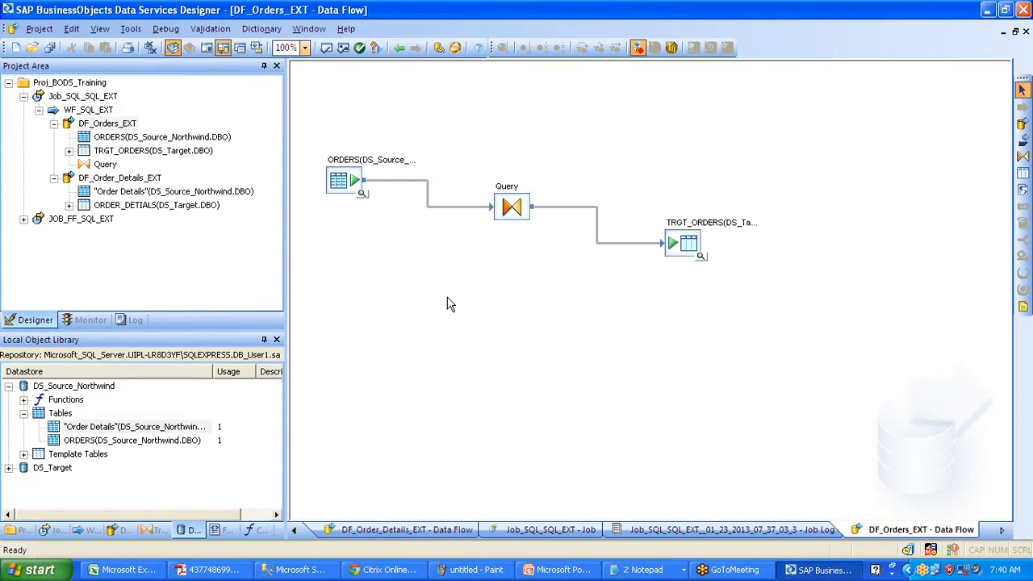
click(646, 570)
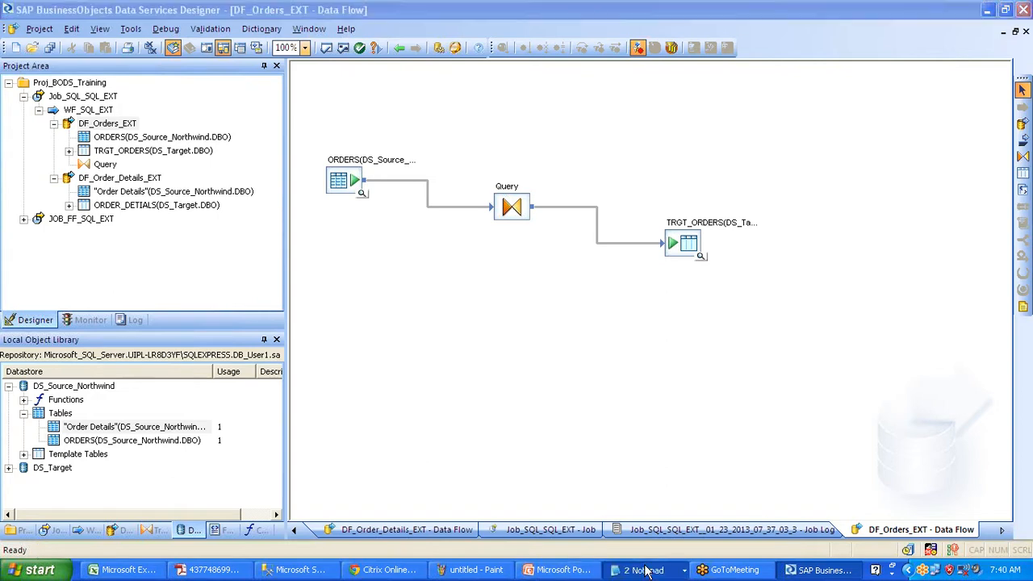
- Replace both SQL words on line 1 of the Untitled notes so it reads DB --> DB Ext
click(629, 497)
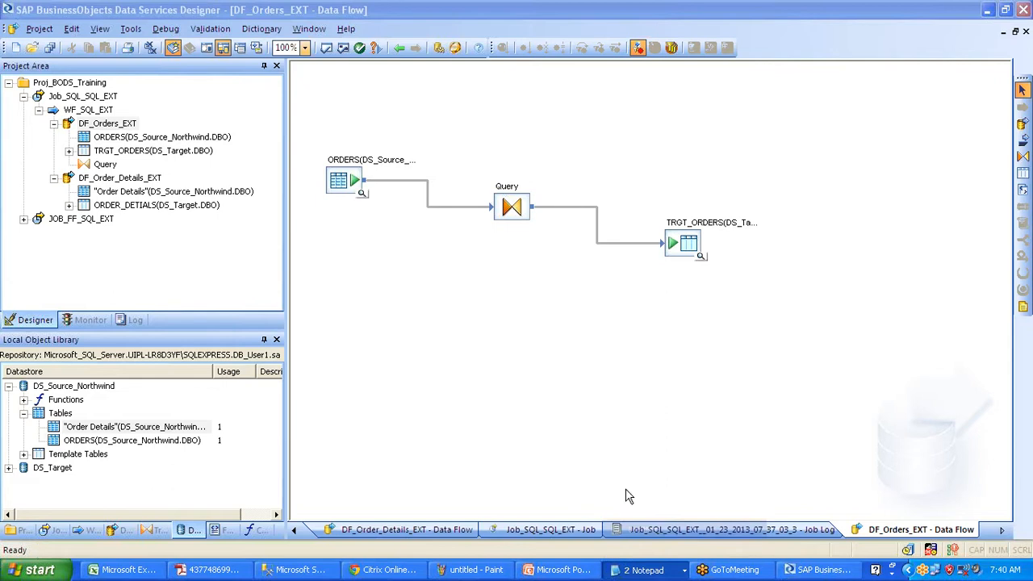
drag(205, 138, 377, 138)
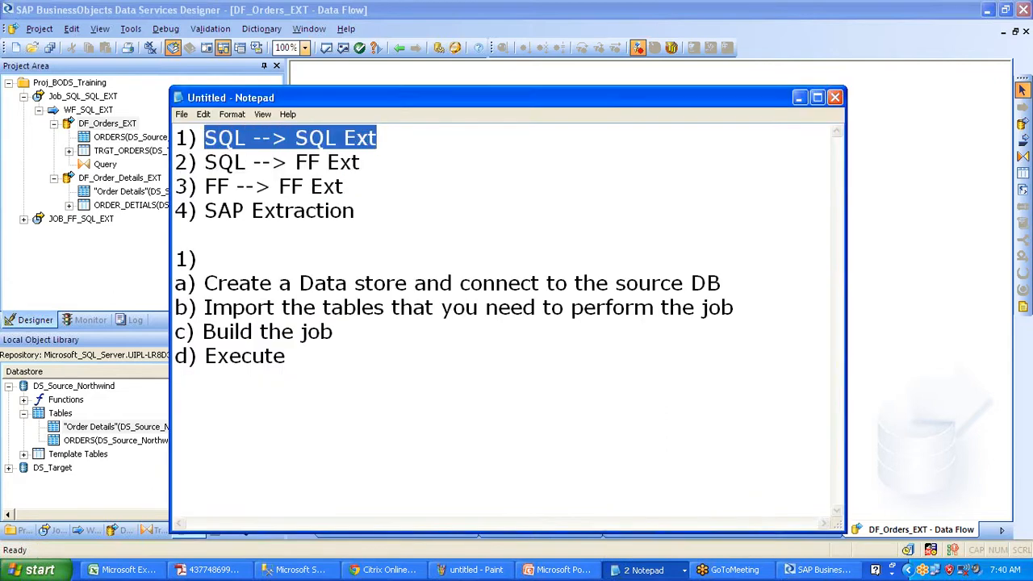
drag(246, 138, 204, 138)
text(DB)
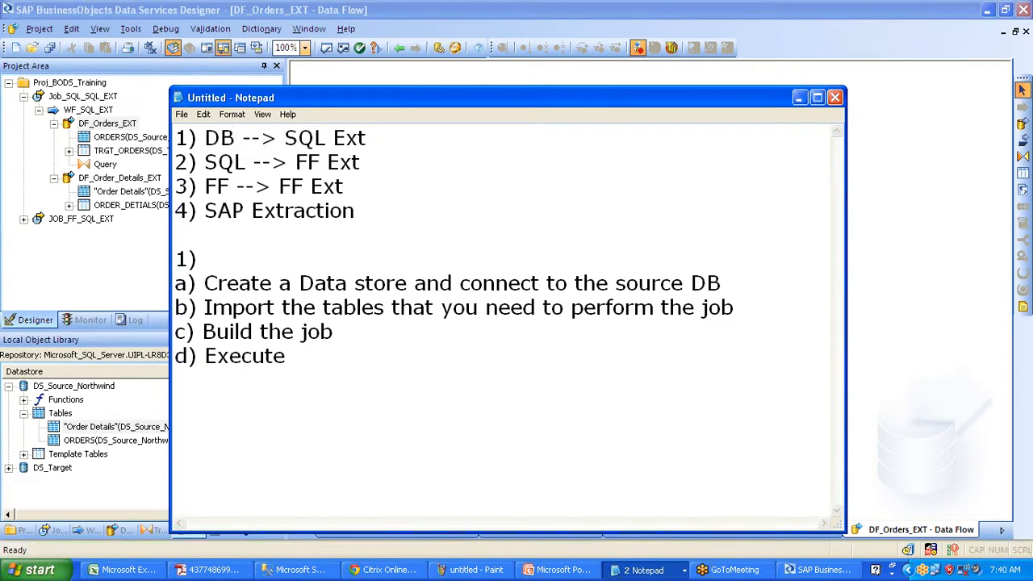
drag(284, 138, 325, 138)
text(DB)
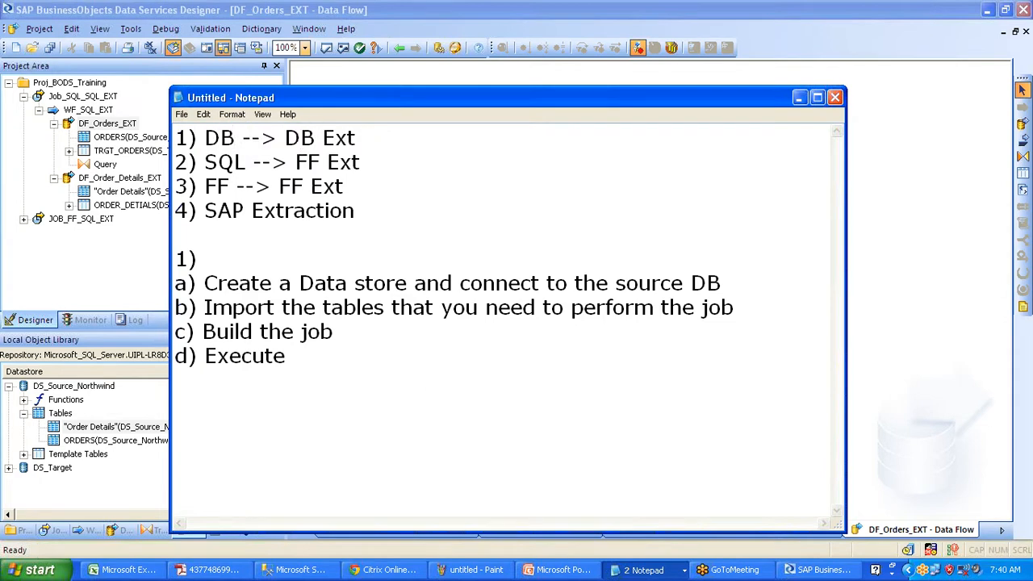
drag(243, 138, 176, 138)
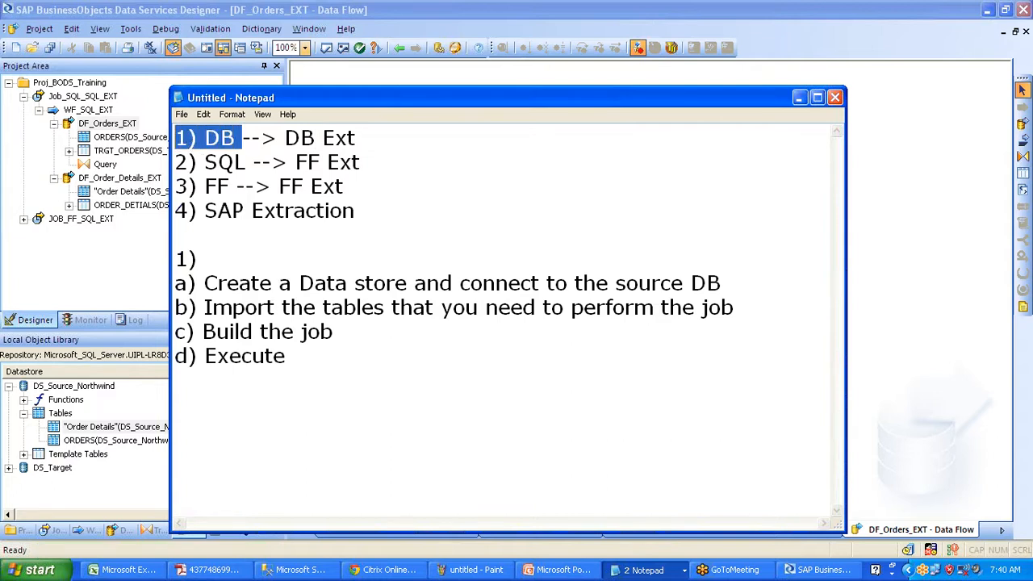
drag(277, 138, 323, 138)
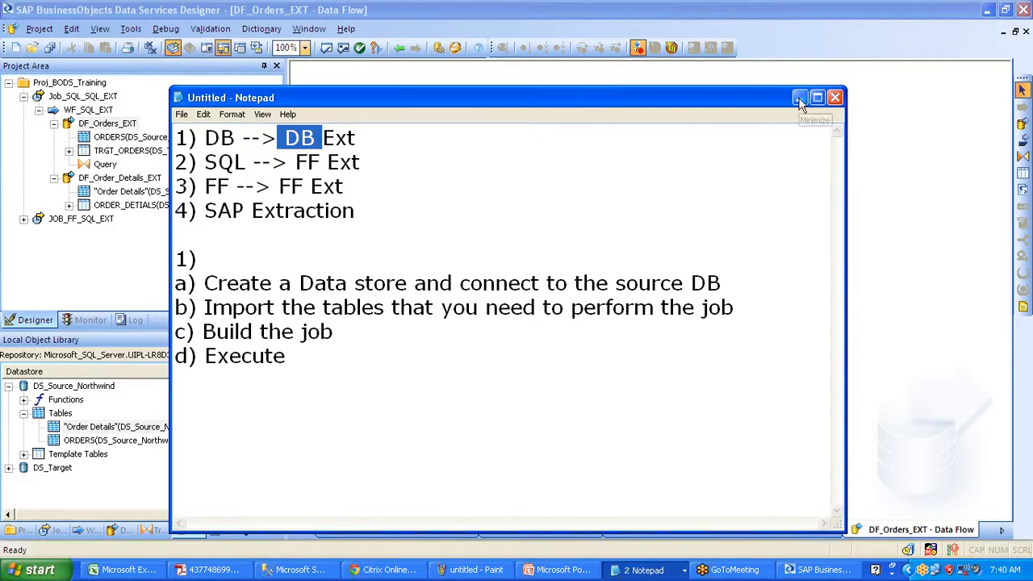
- Minimize Notepad to return to the DF_Orders_EXT data flow
click(1026, 499)
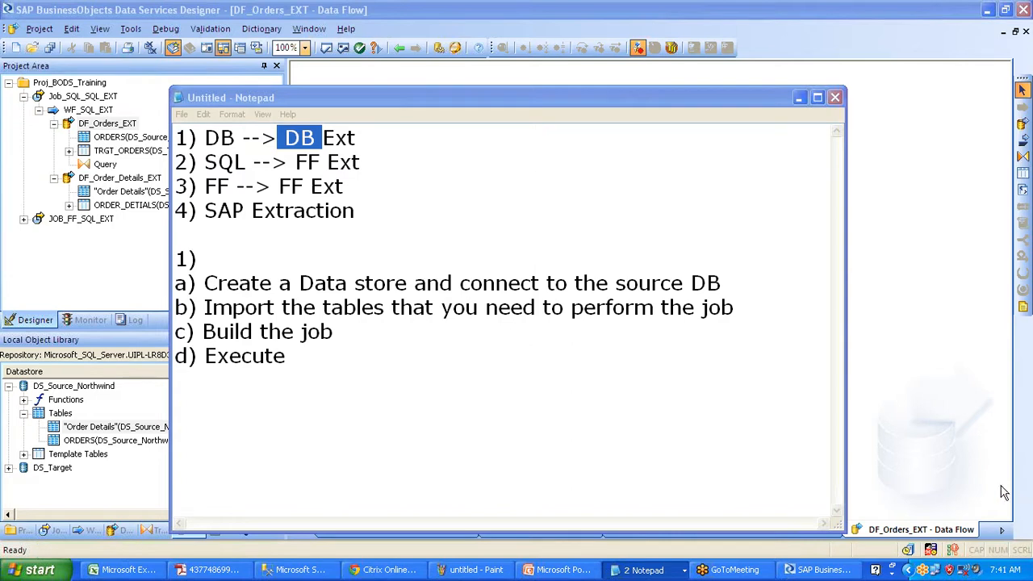
click(799, 97)
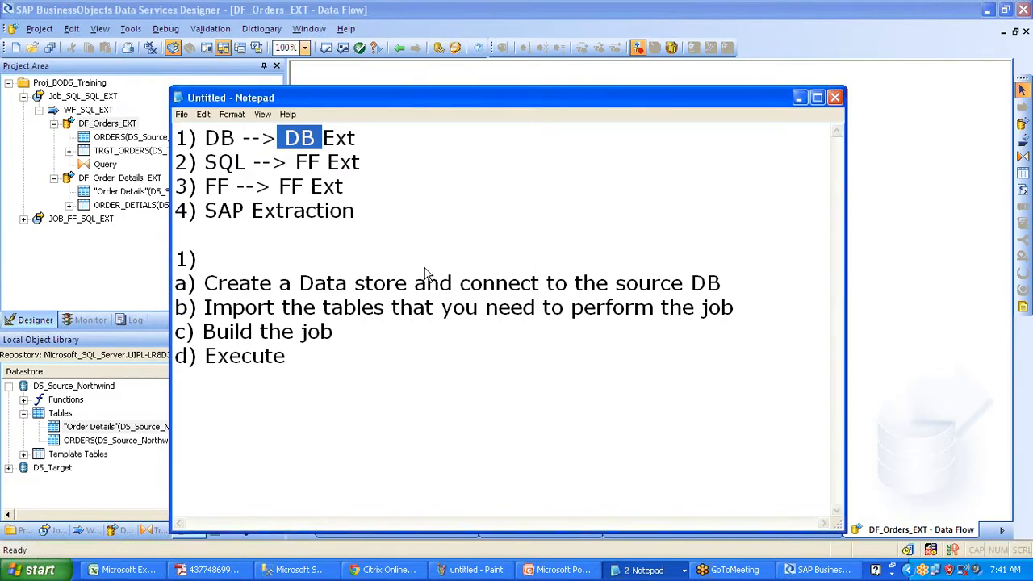
click(70, 442)
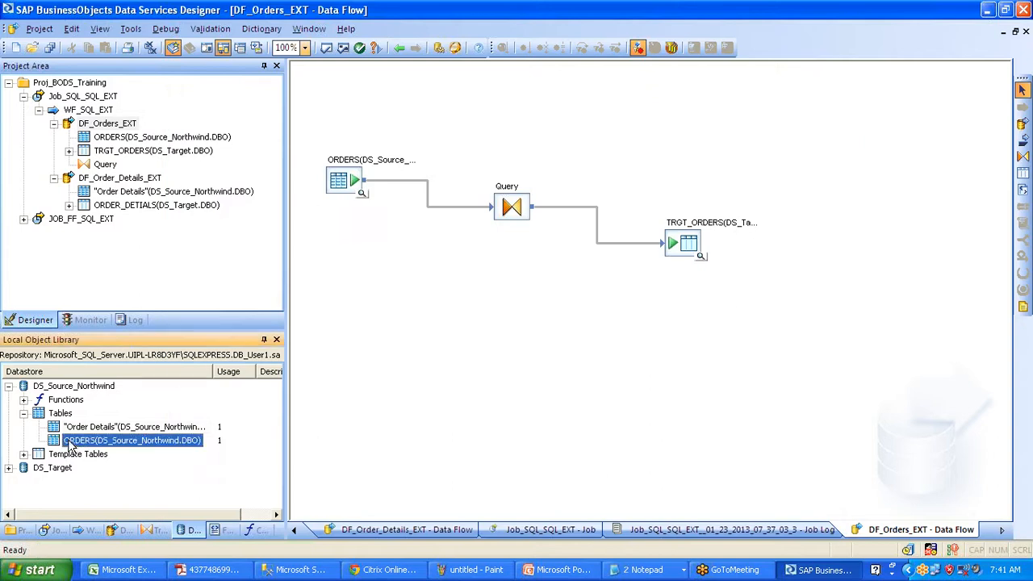
- Add the Order Details table as a second source and connect it into the Query transform
click(74, 426)
drag(74, 429, 349, 247)
click(382, 256)
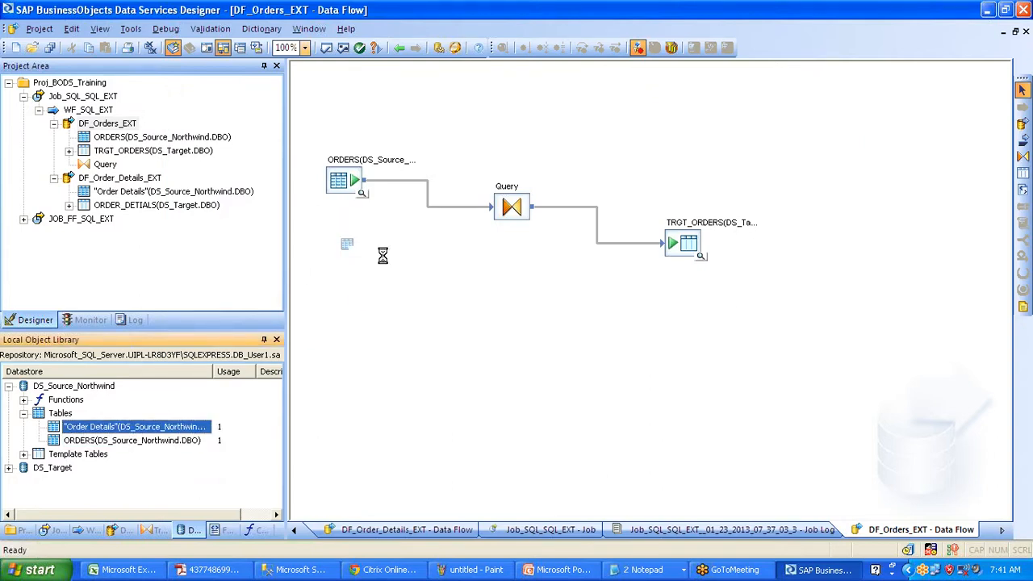
click(355, 278)
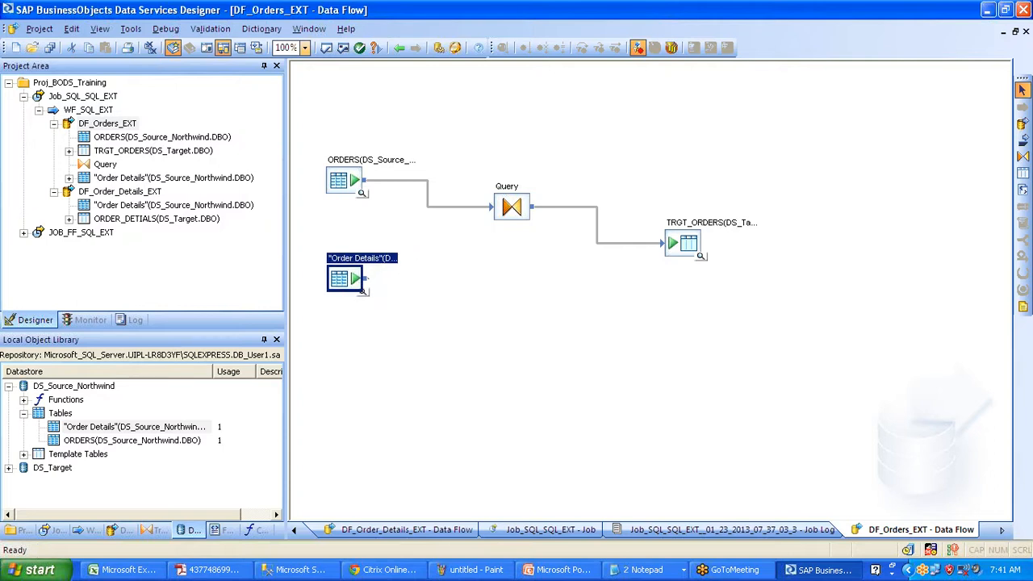
drag(365, 279, 494, 207)
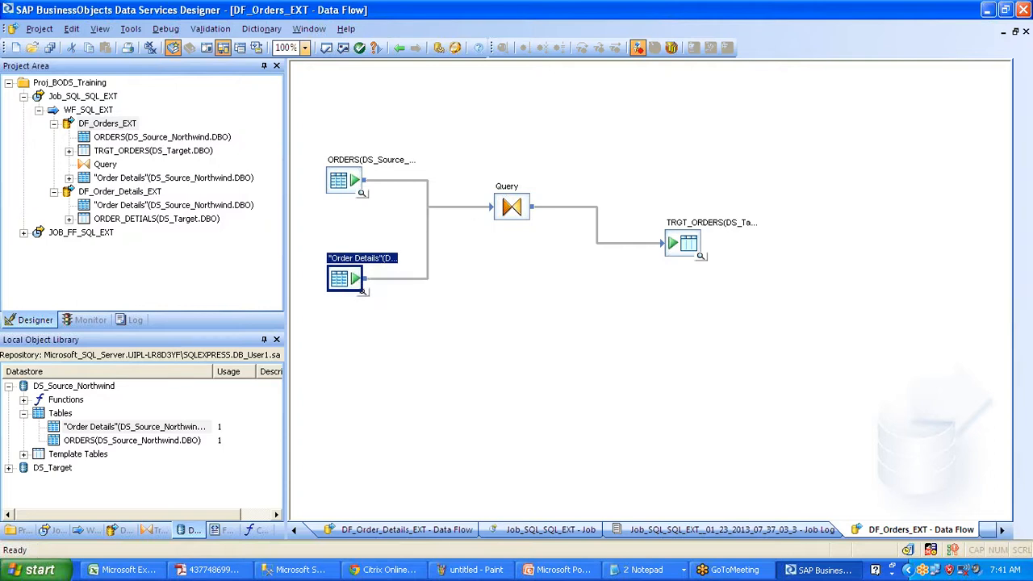
- Check ORDERID in both Query input schemas, then delete the Order Details source
double_click(510, 206)
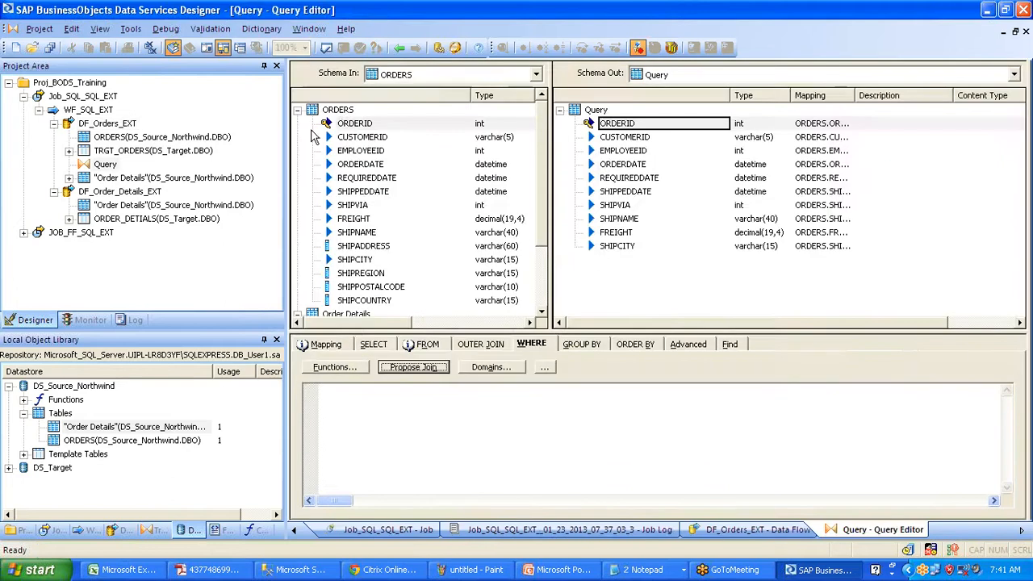
click(353, 123)
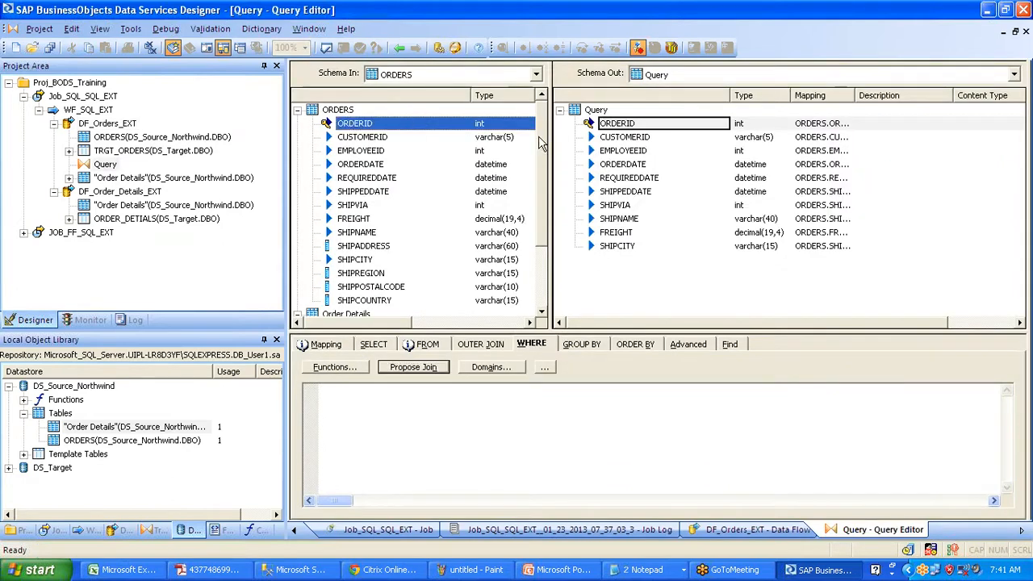
scroll(543, 194, down, 2)
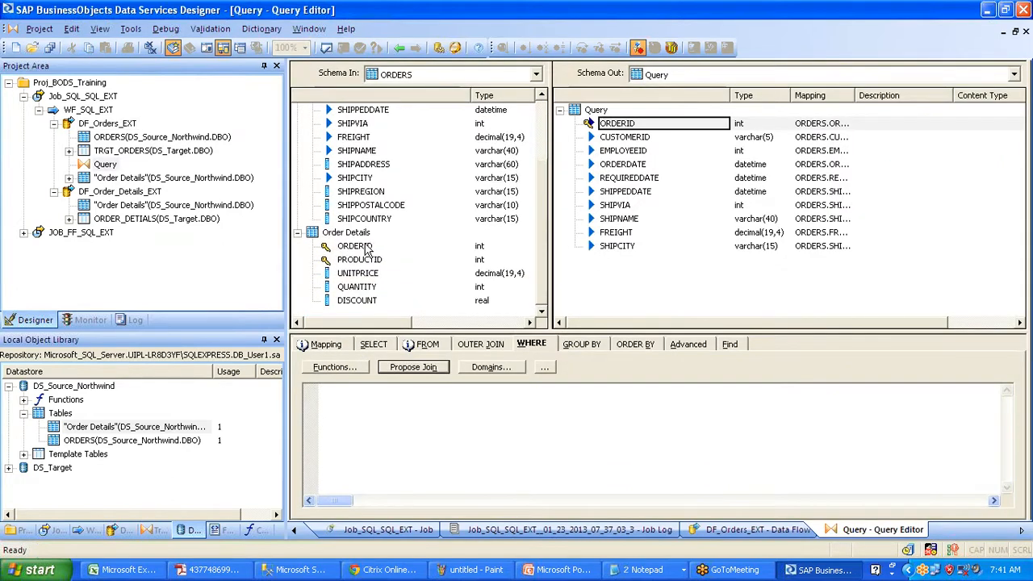
click(363, 247)
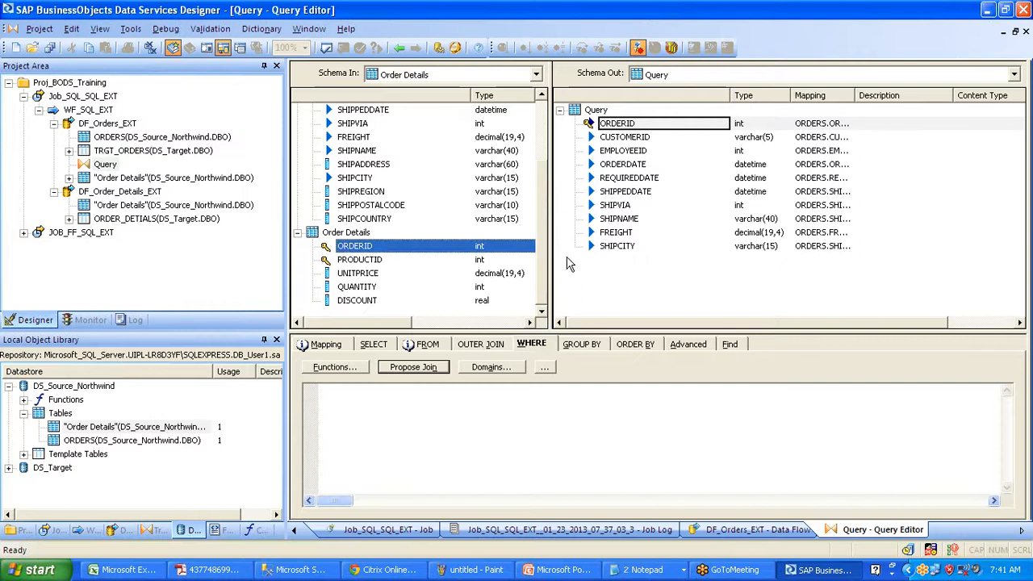
scroll(545, 274, up, 3)
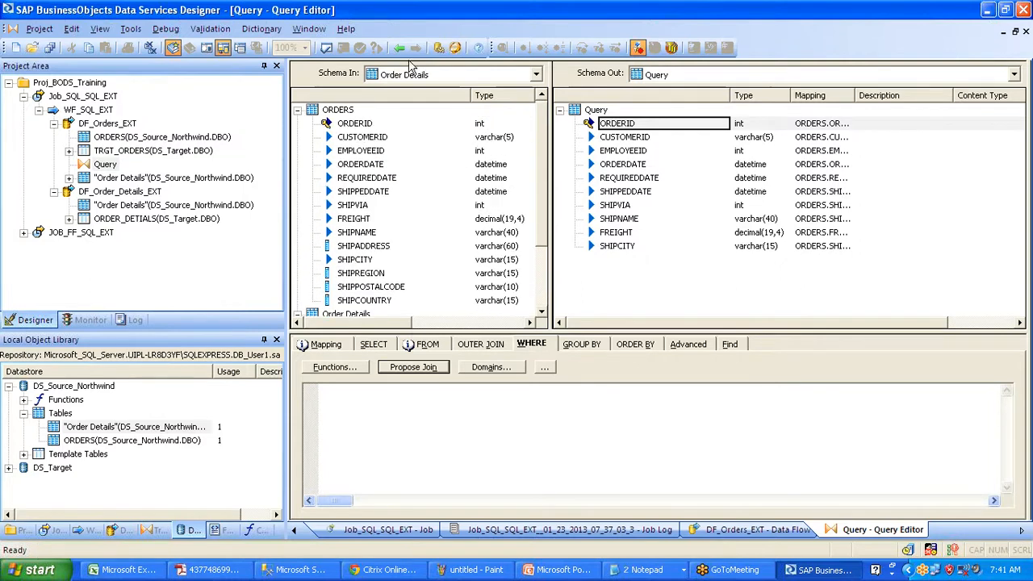
click(399, 48)
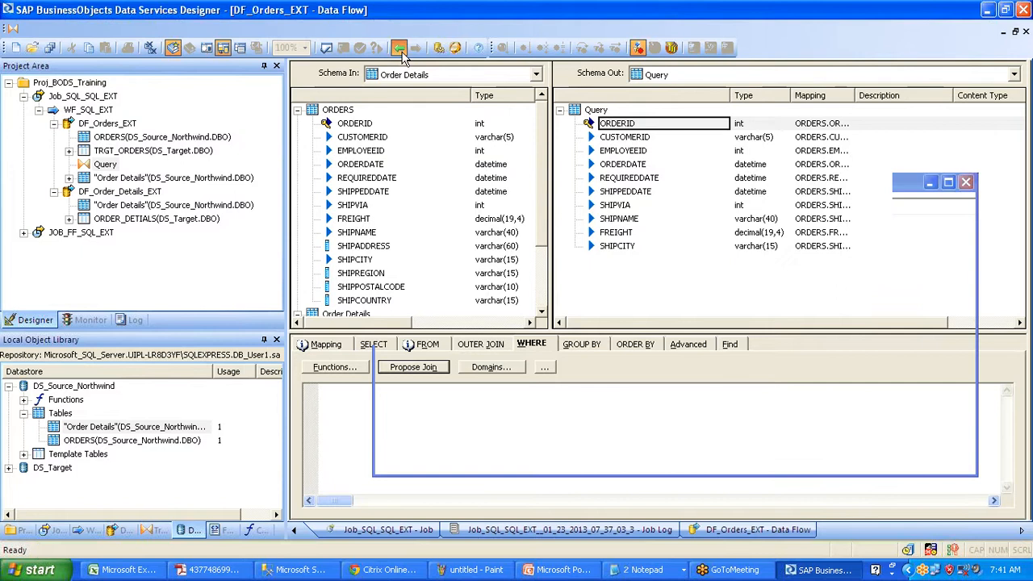
click(349, 278)
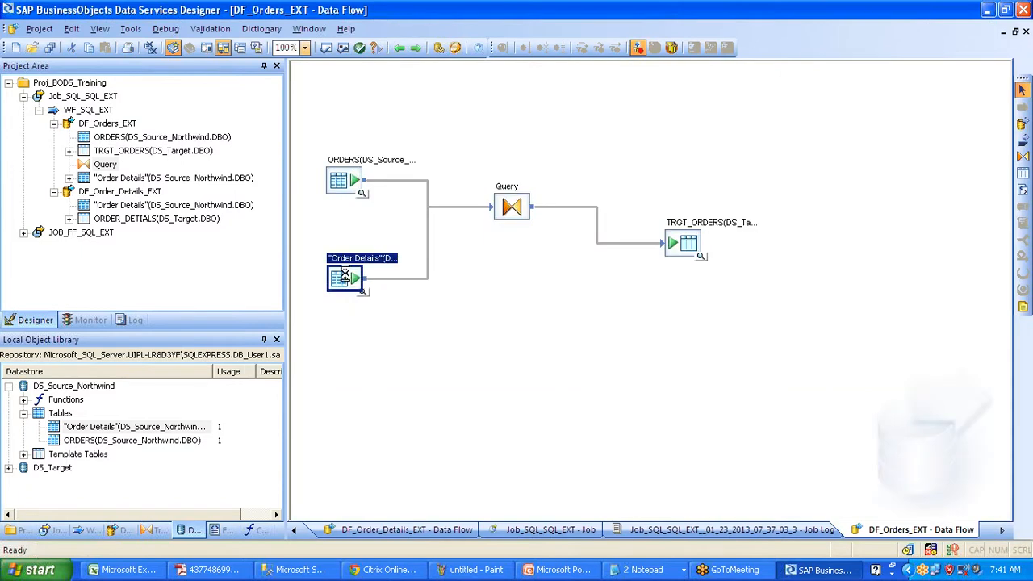
key(Delete)
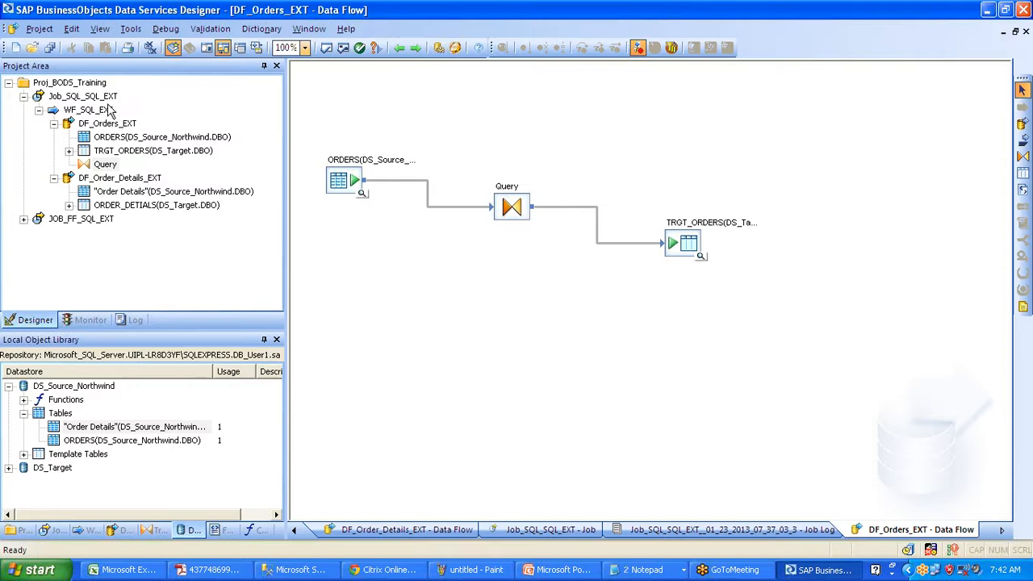
- Replace SQL with DB on line 2 of the Untitled notes, making it DB --> FF Ext, then minimize
click(641, 570)
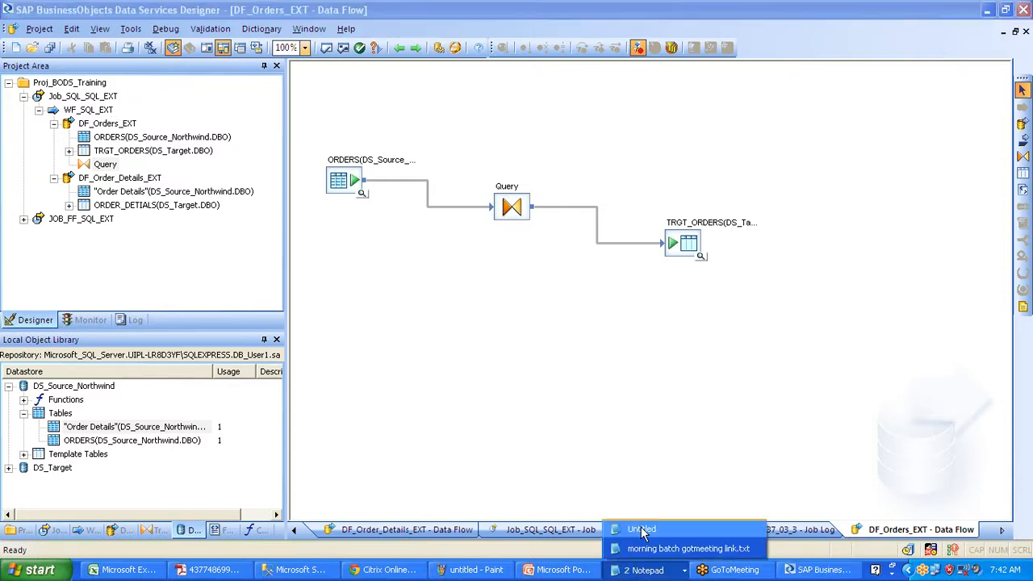
click(642, 530)
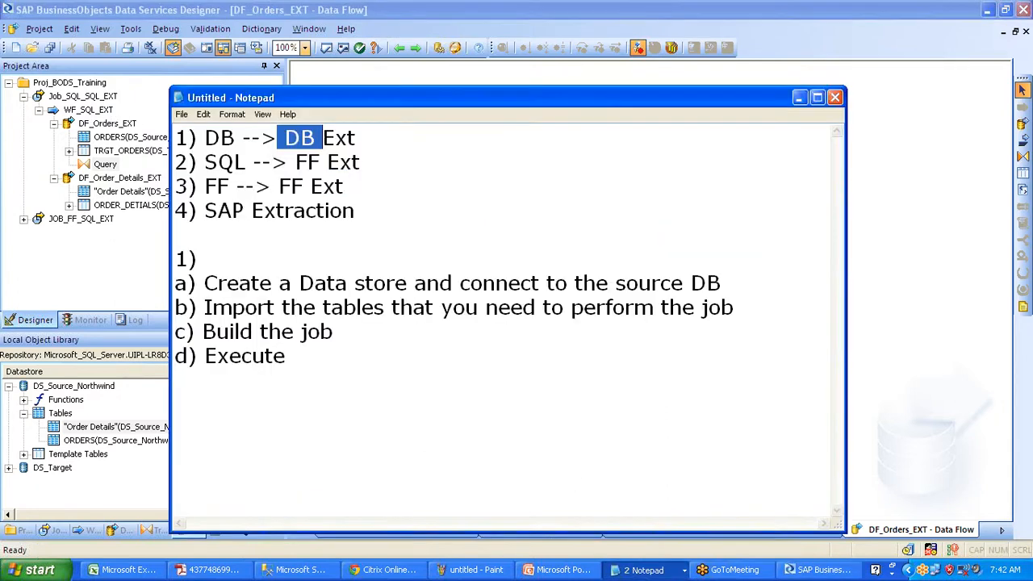
click(204, 162)
drag(204, 162, 360, 162)
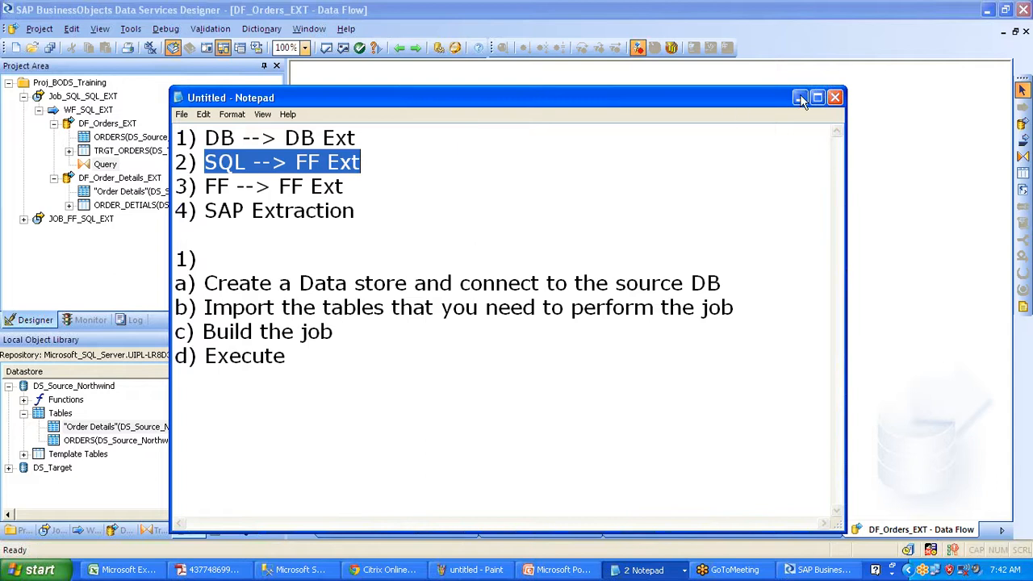
click(245, 162)
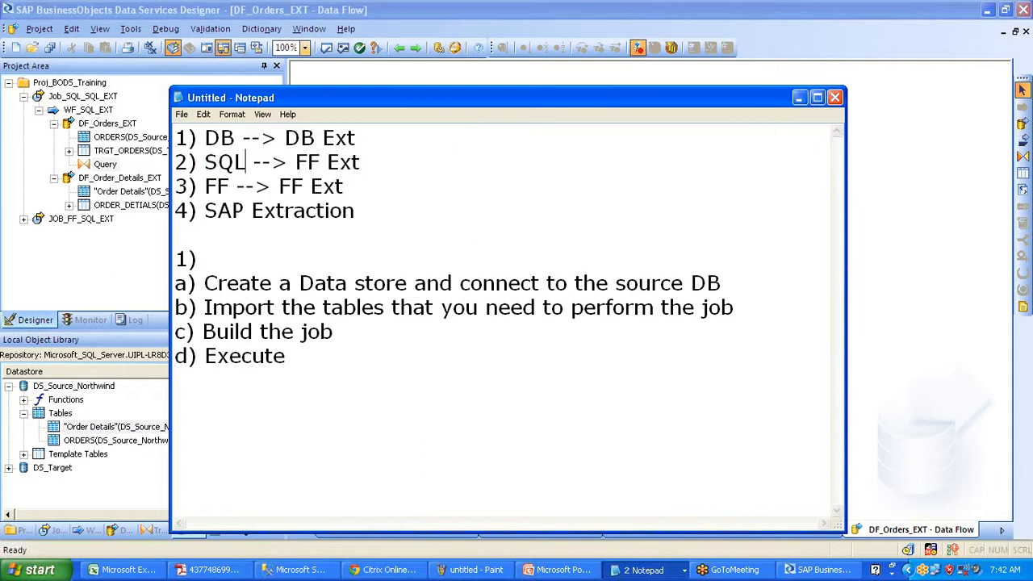
key(BackSpace)
key(BackSpace)
key(BackSpace)
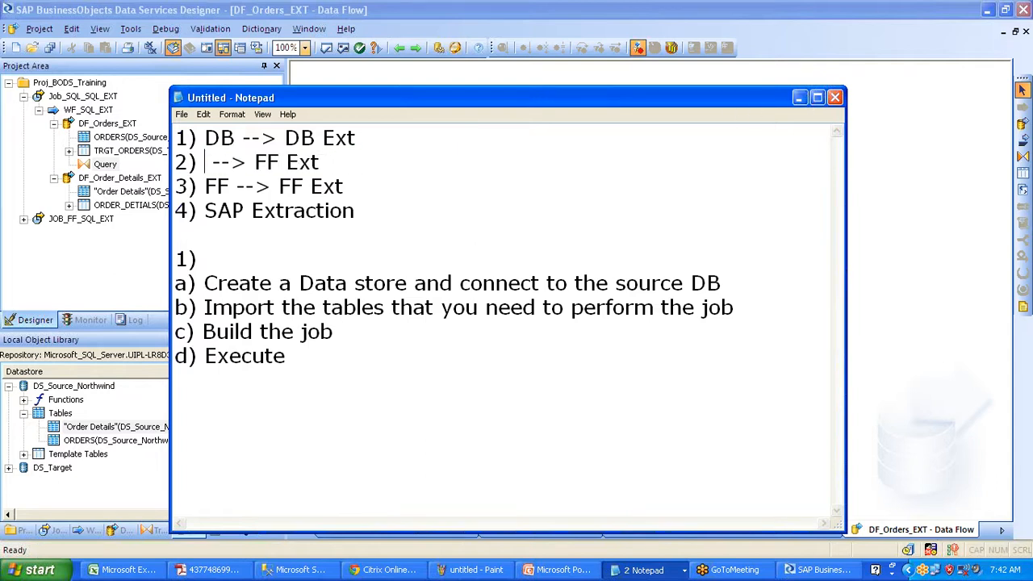
text(DB)
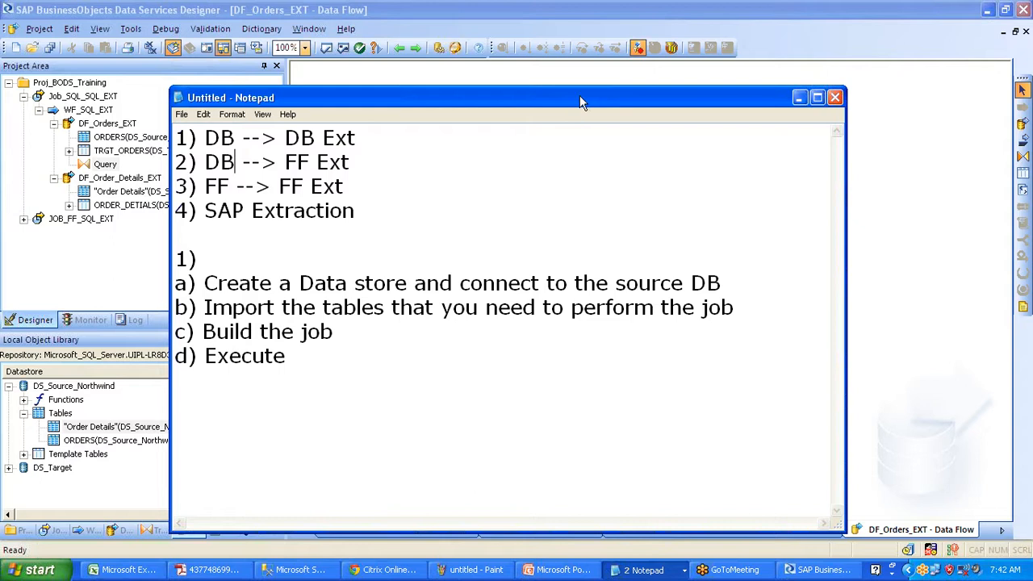
click(797, 98)
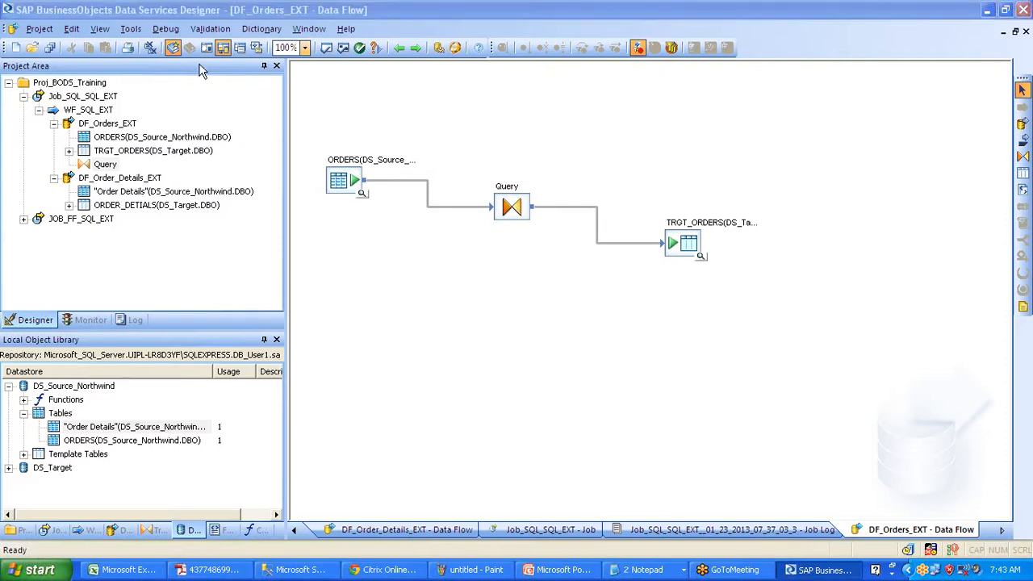
- Create a new batch job JOB_SQL_FF_EXT in the Proj_BODS_Training project
click(78, 84)
right_click(78, 90)
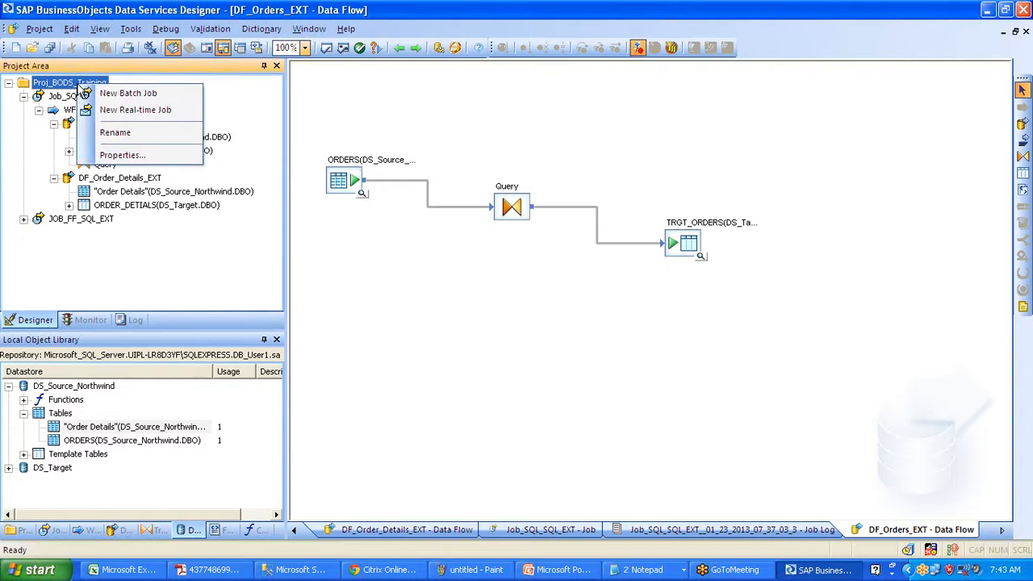
click(97, 95)
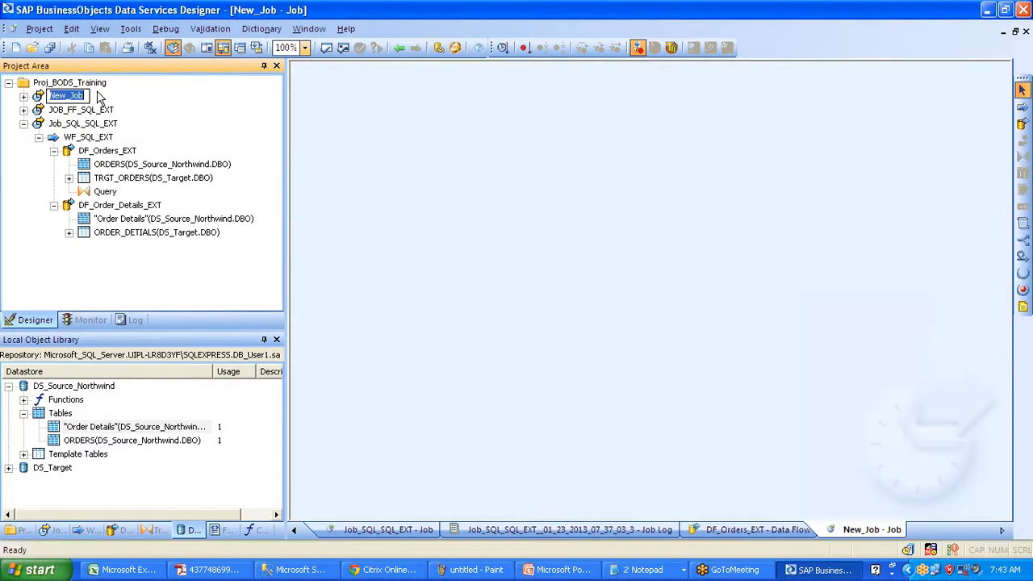
text(JOB_SQL_FF_EXT)
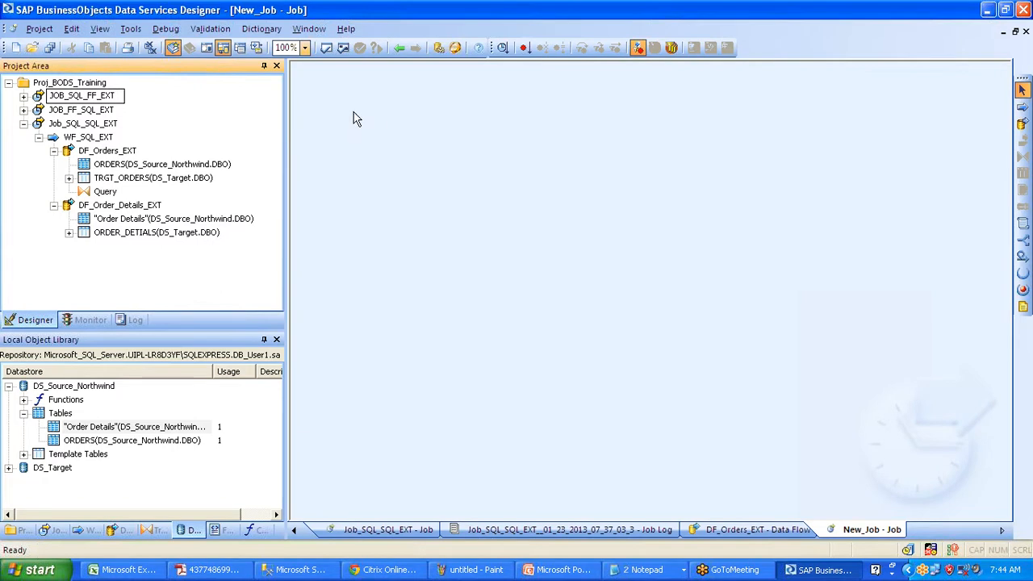
key(Return)
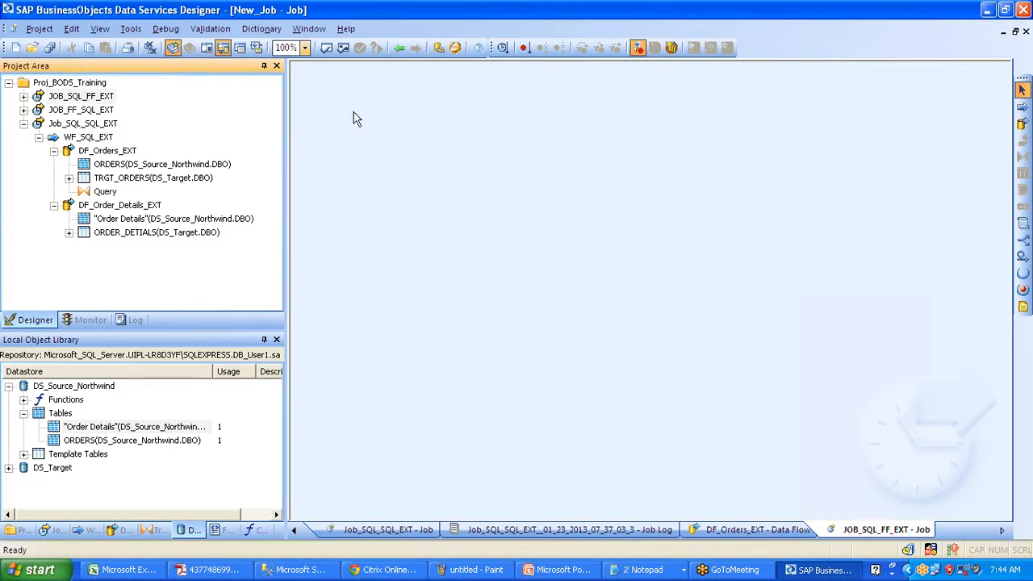
- Add data flow DF_SQL_FF_EXT to the job and place the ORDERS table in it as source
click(1019, 126)
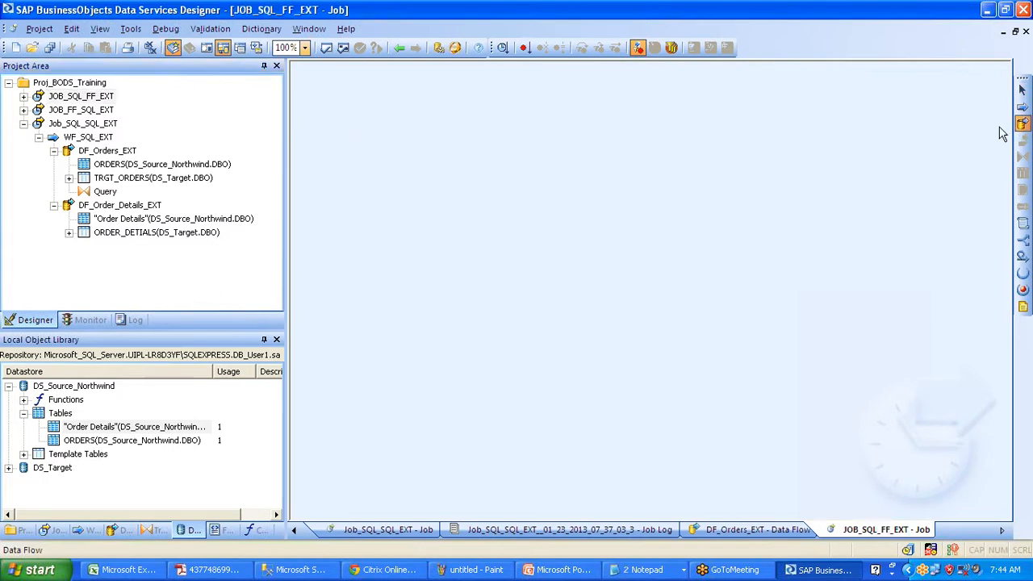
click(474, 161)
text(DF_SQ)
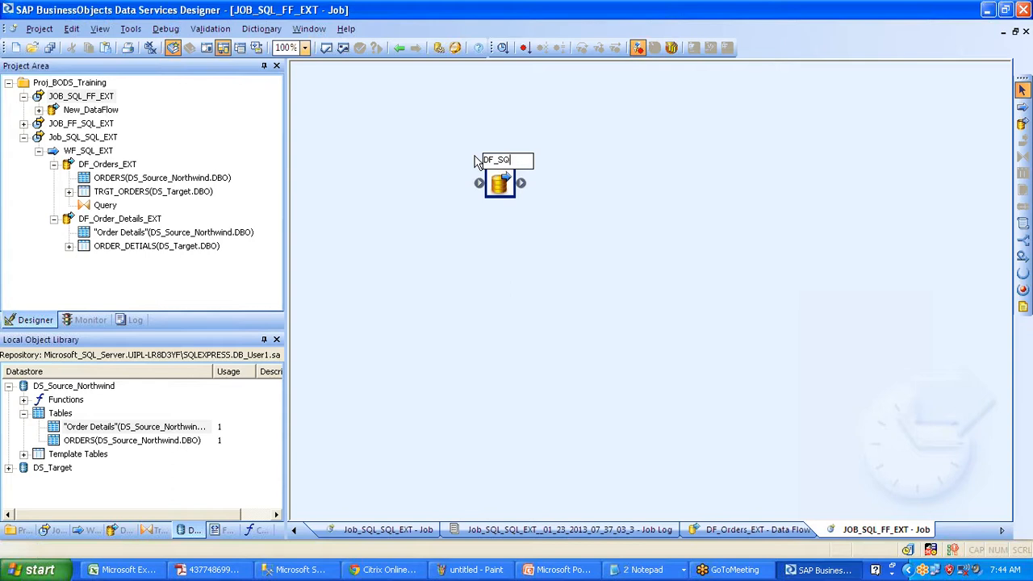
text(L_FF_EXT)
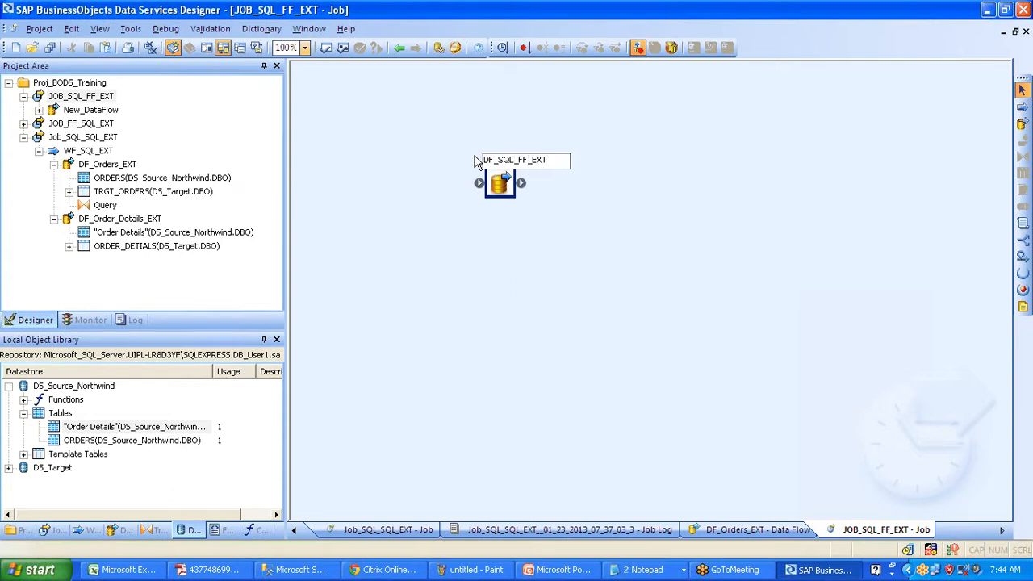
click(600, 143)
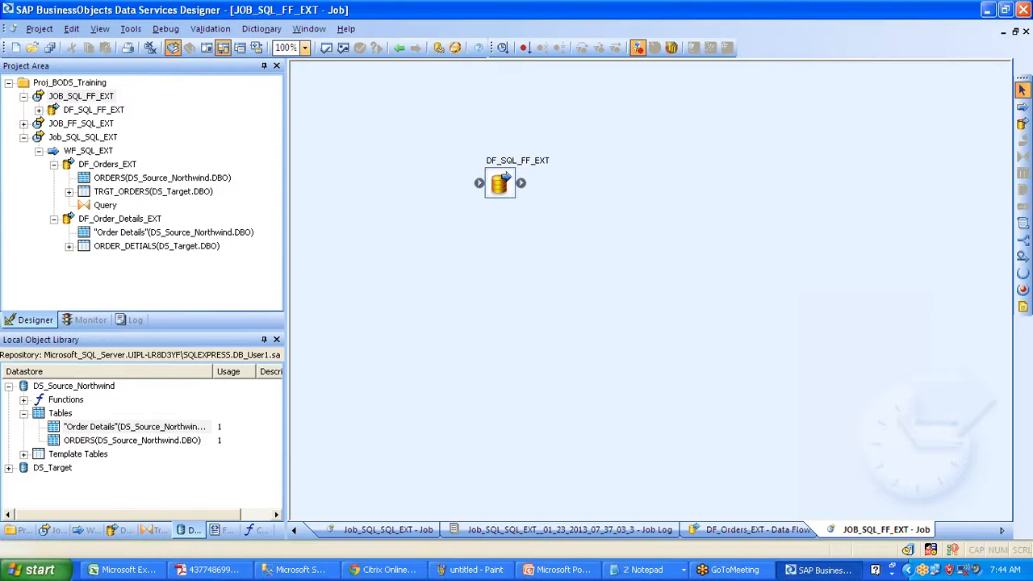
double_click(504, 179)
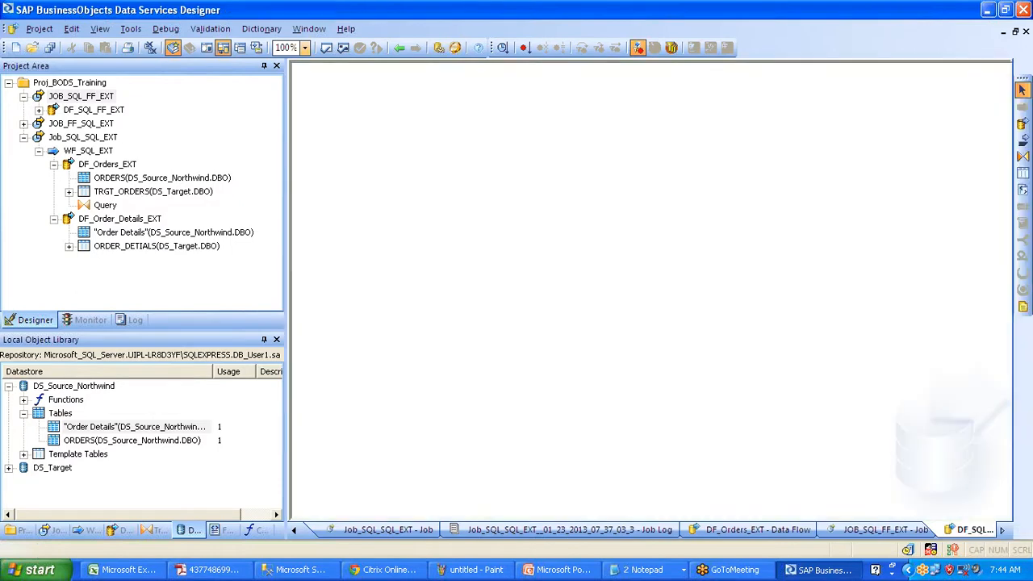
drag(132, 440, 404, 174)
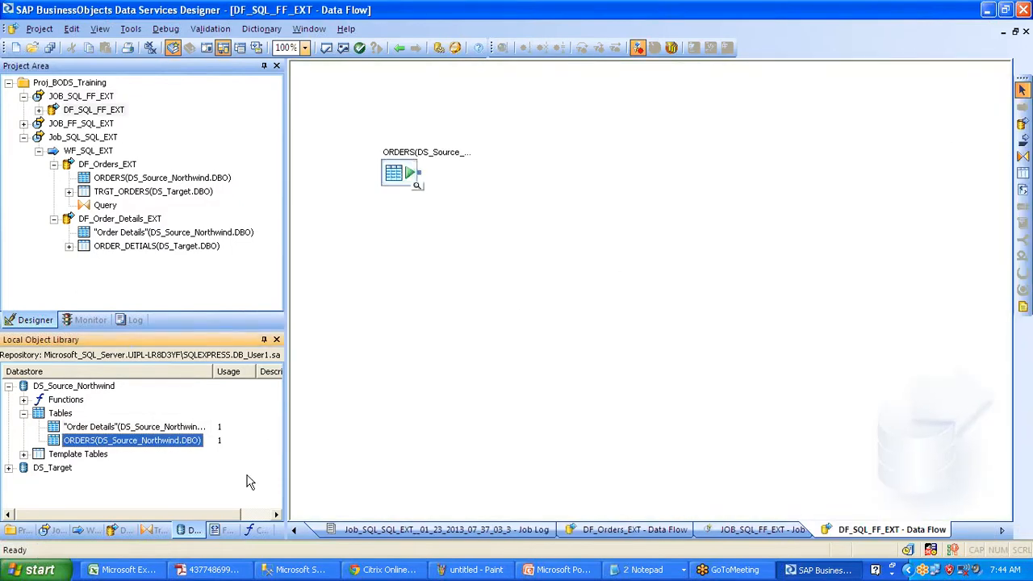
- Expand the Flat Files category under the object library's Formats
click(226, 529)
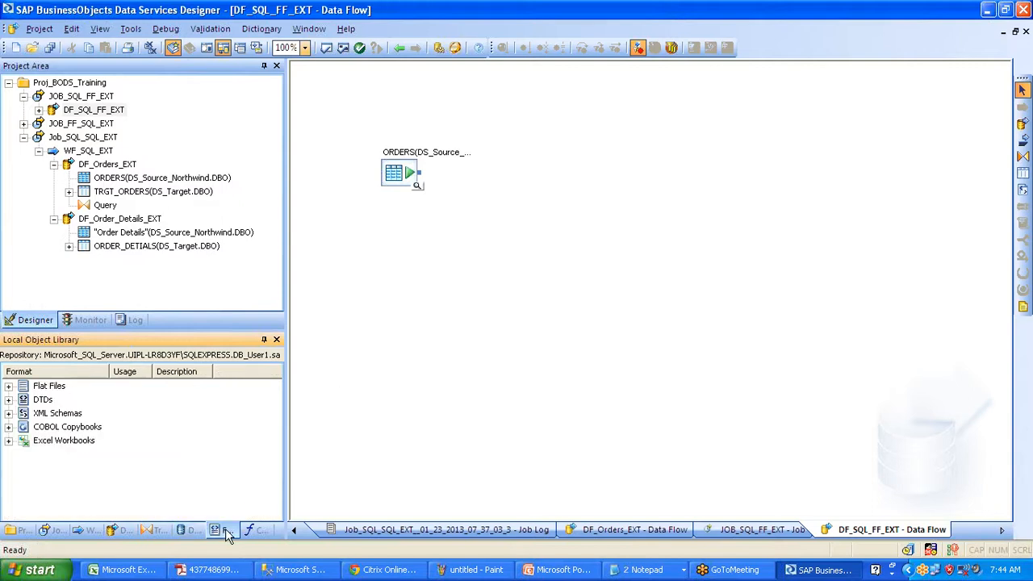
click(9, 387)
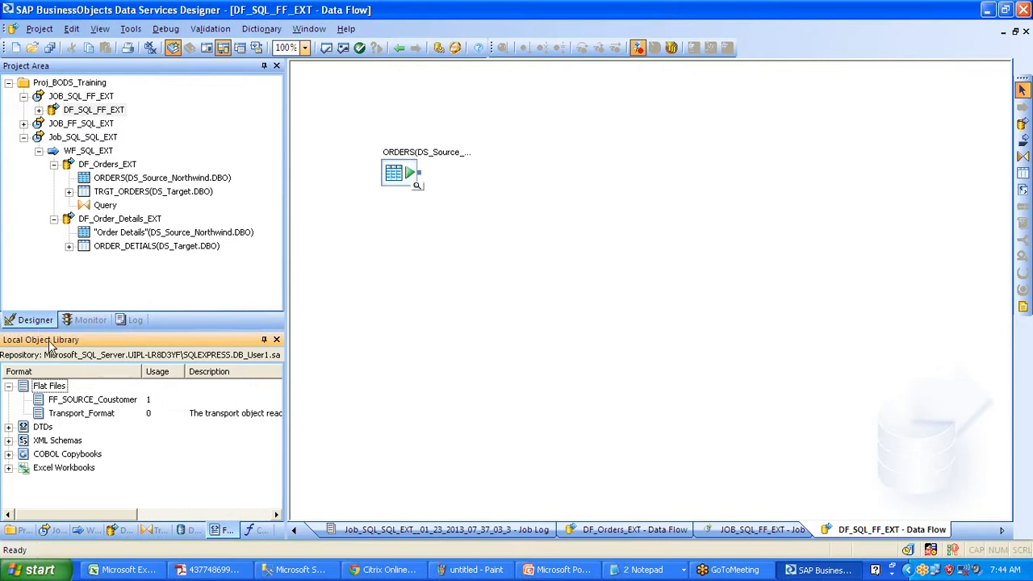
click(54, 386)
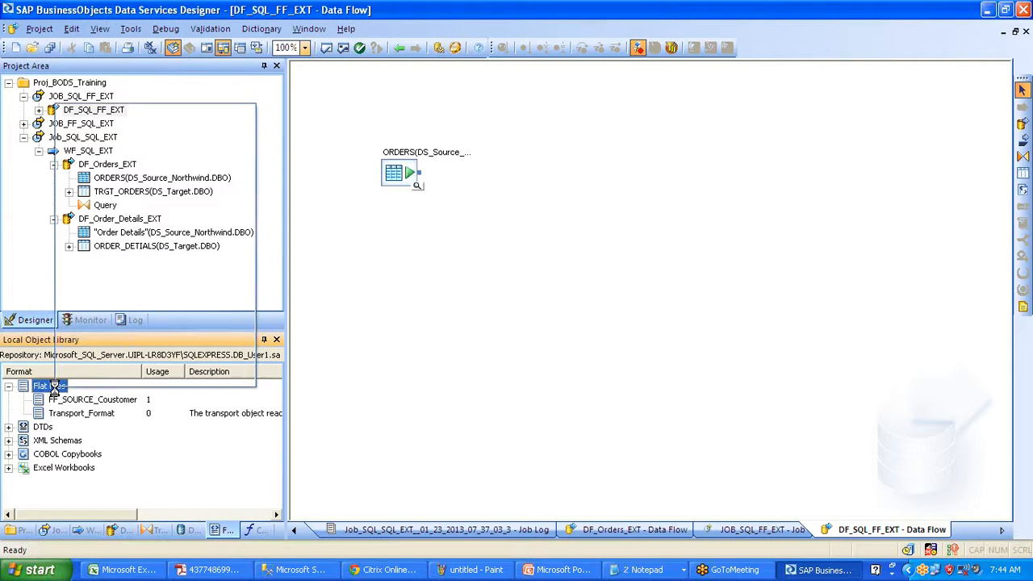
- Create a new flat file format named FF_TRGT_Orders
right_click(53, 386)
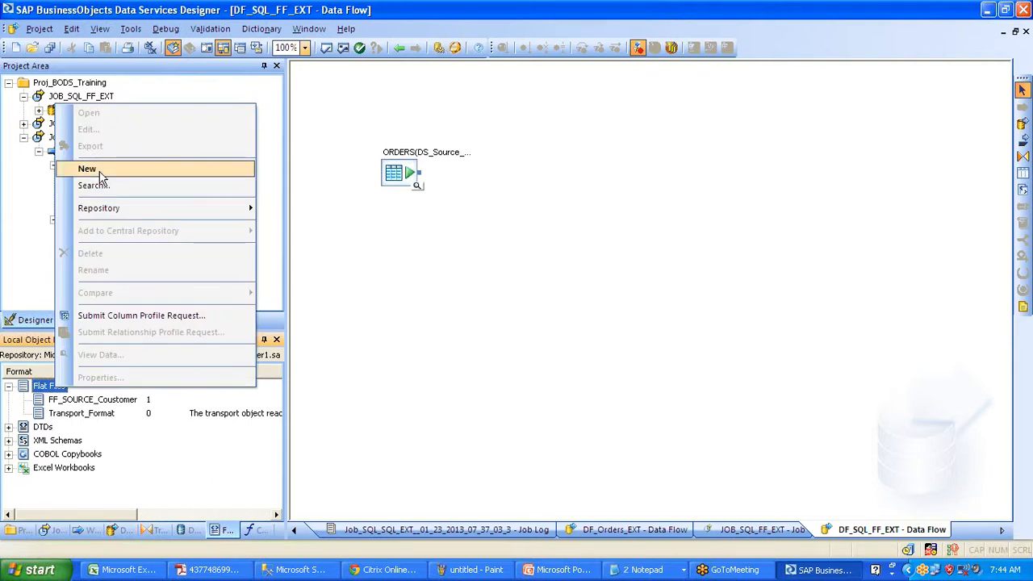
click(89, 169)
text(FF_)
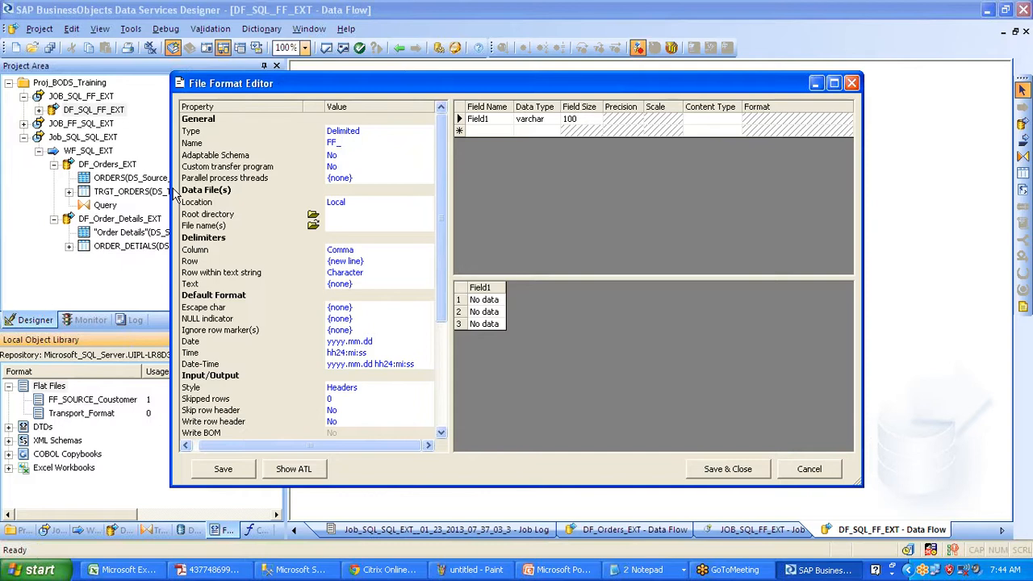
text(TRGT_Orders)
drag(393, 142, 262, 165)
key(ctrl+c)
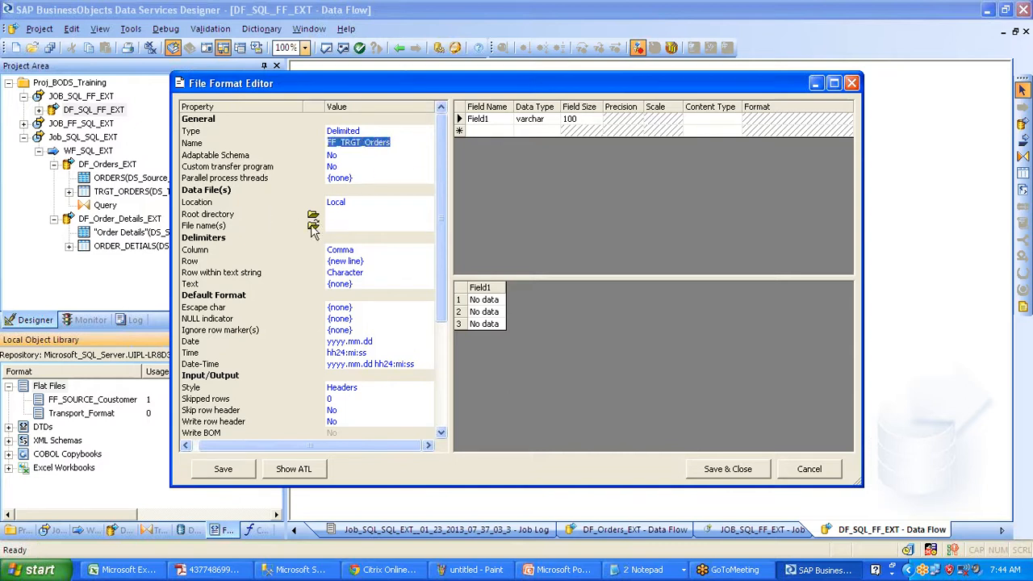
click(337, 238)
- Set the format's file name to FF_TRGT_Orders.txt
click(355, 226)
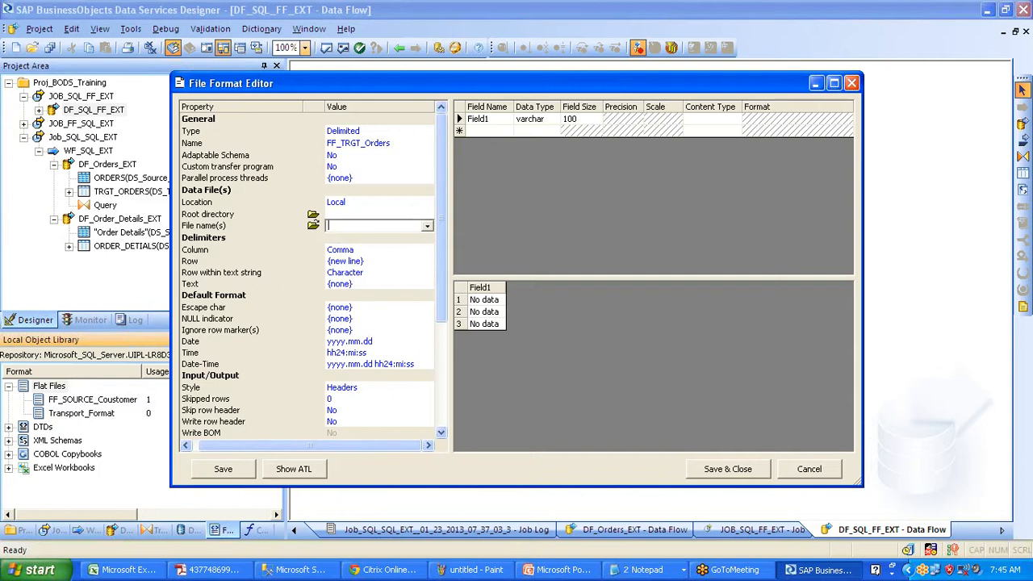
key(ctrl+v)
text(.txt)
click(314, 214)
- Set the root directory to Desktop and accept replacing the schema with the file's
scroll(565, 230, up, 5)
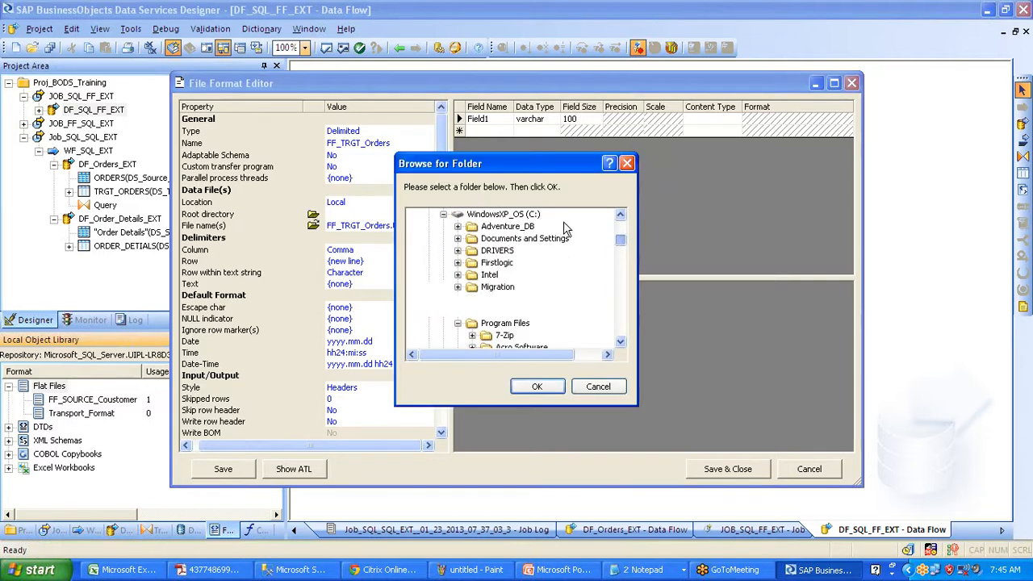
scroll(556, 227, up, 1)
click(453, 215)
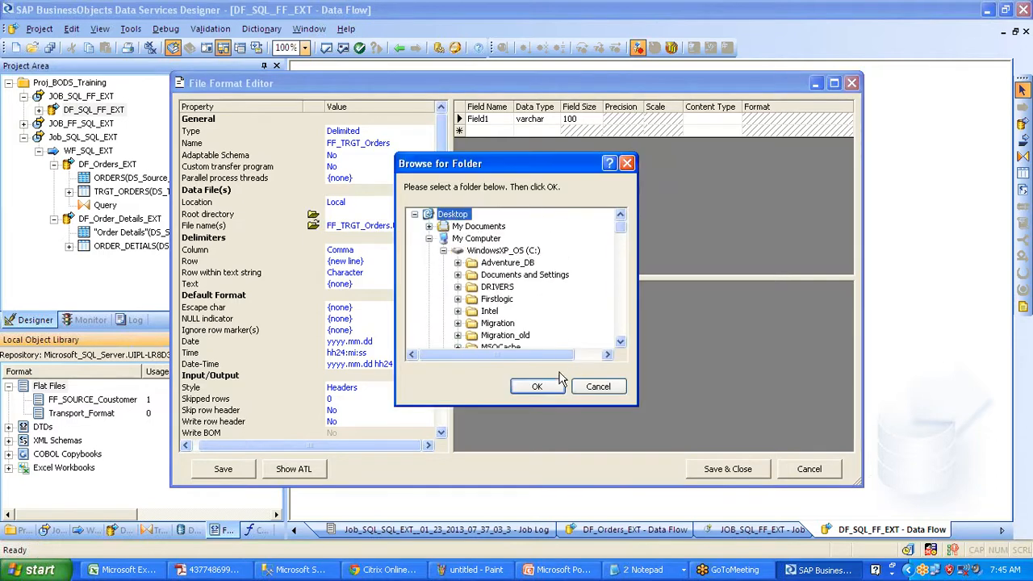
click(537, 387)
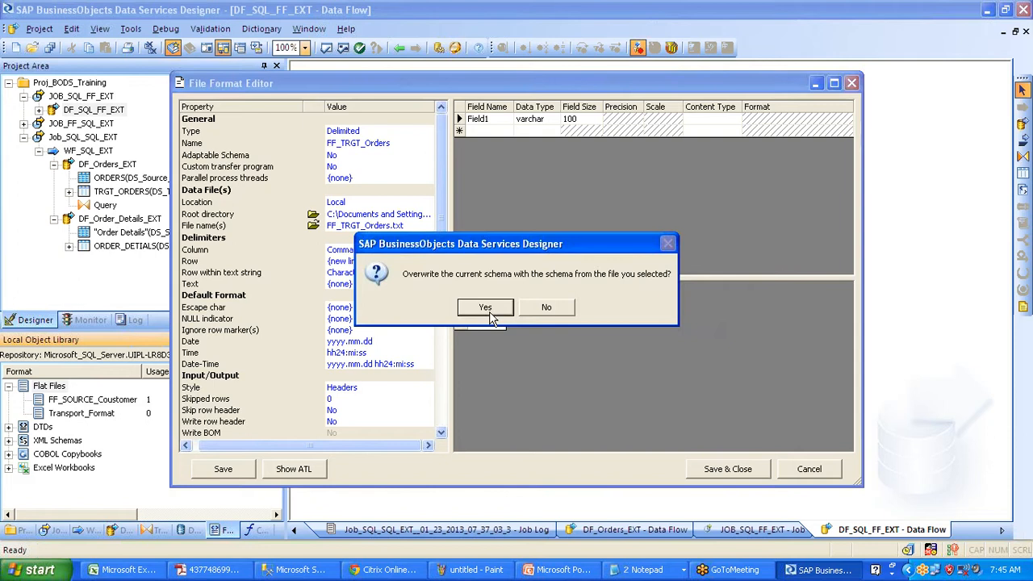
click(485, 307)
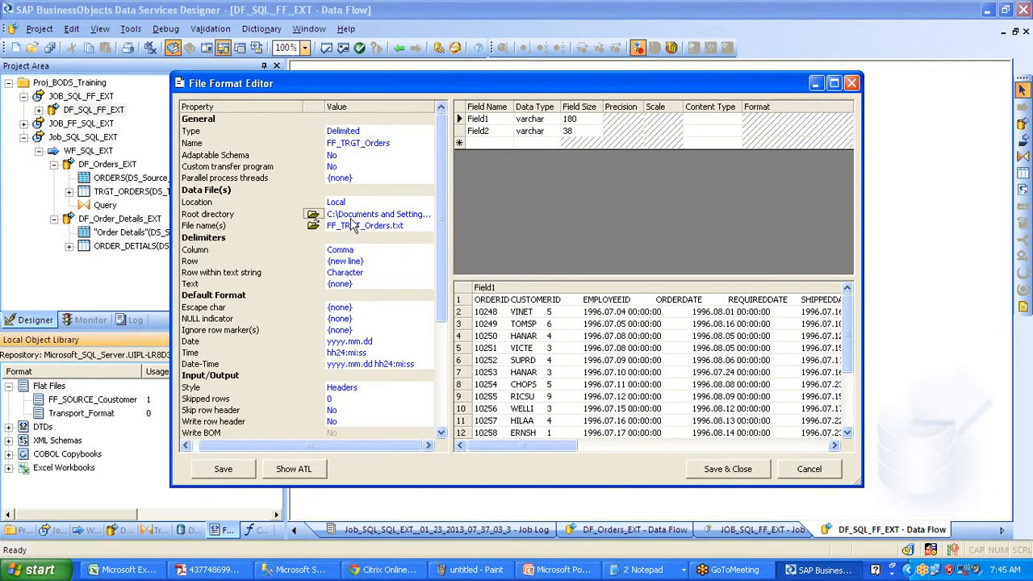
- Re-select the top-level Desktop folder as the root directory
click(315, 218)
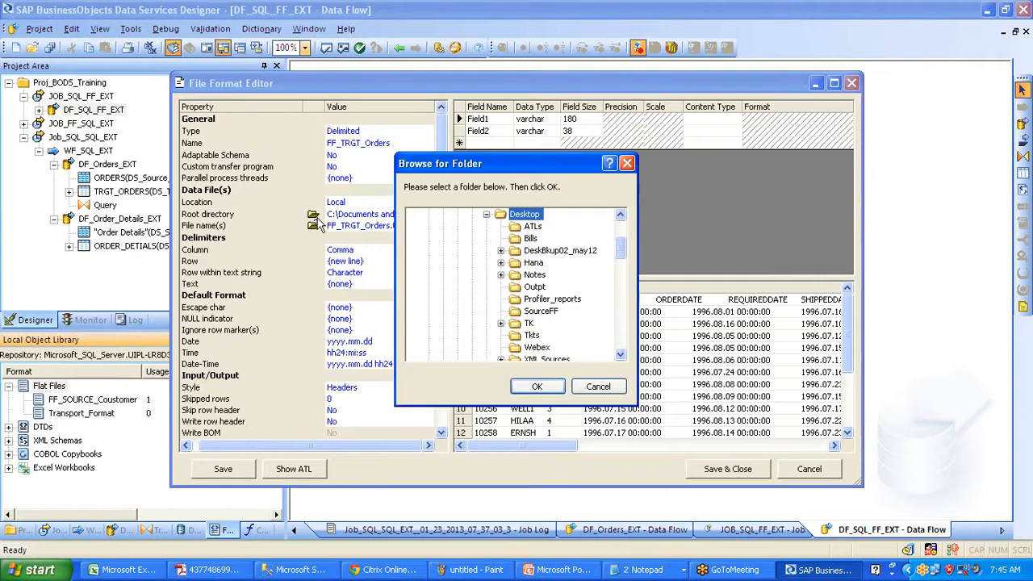
drag(620, 252, 621, 217)
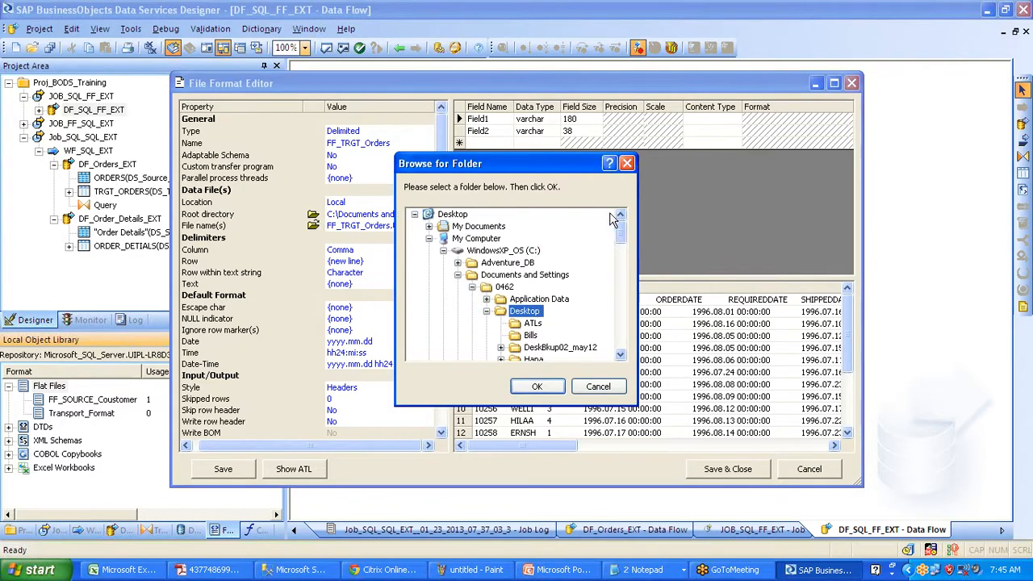
click(459, 218)
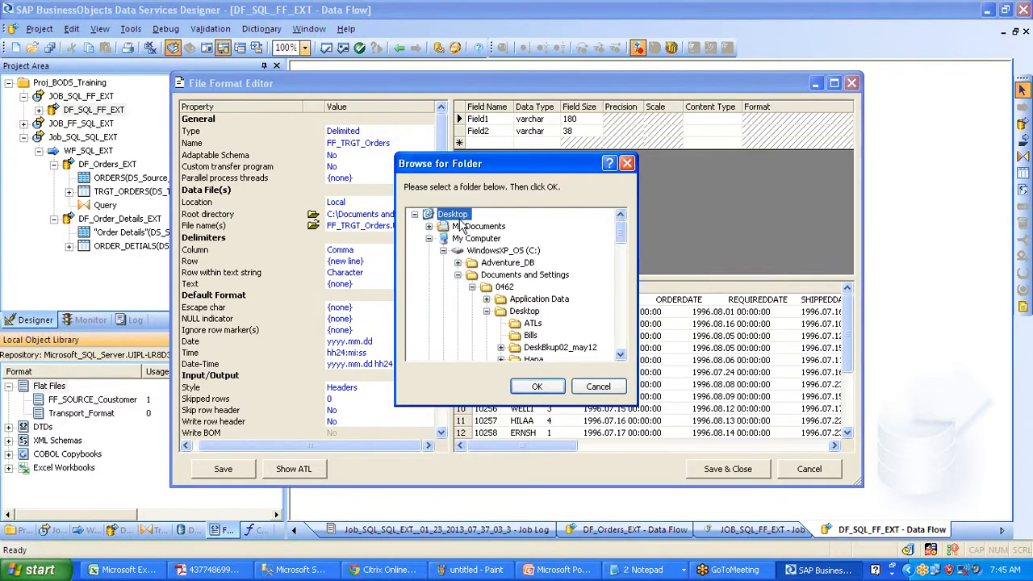
click(539, 387)
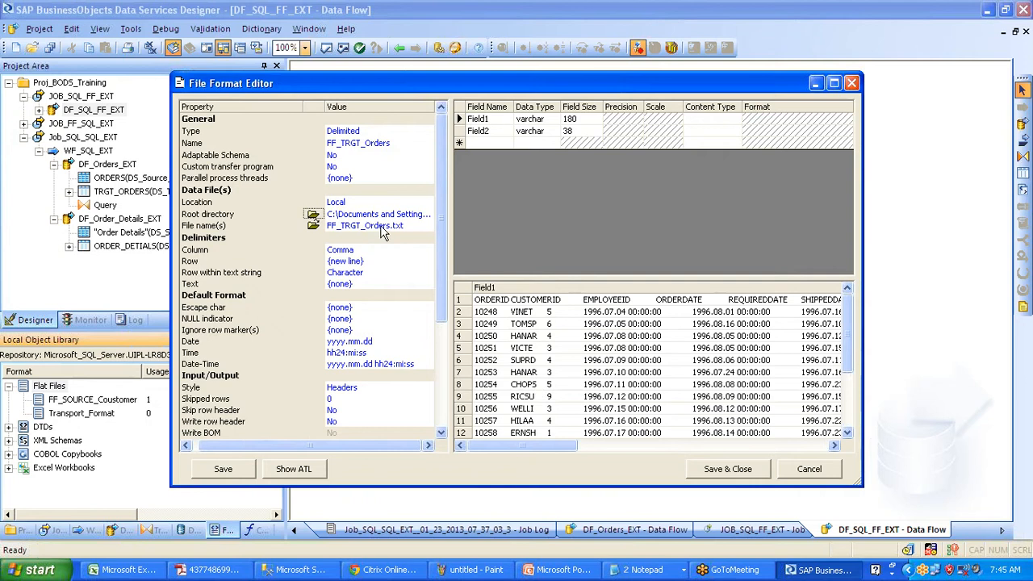
click(388, 227)
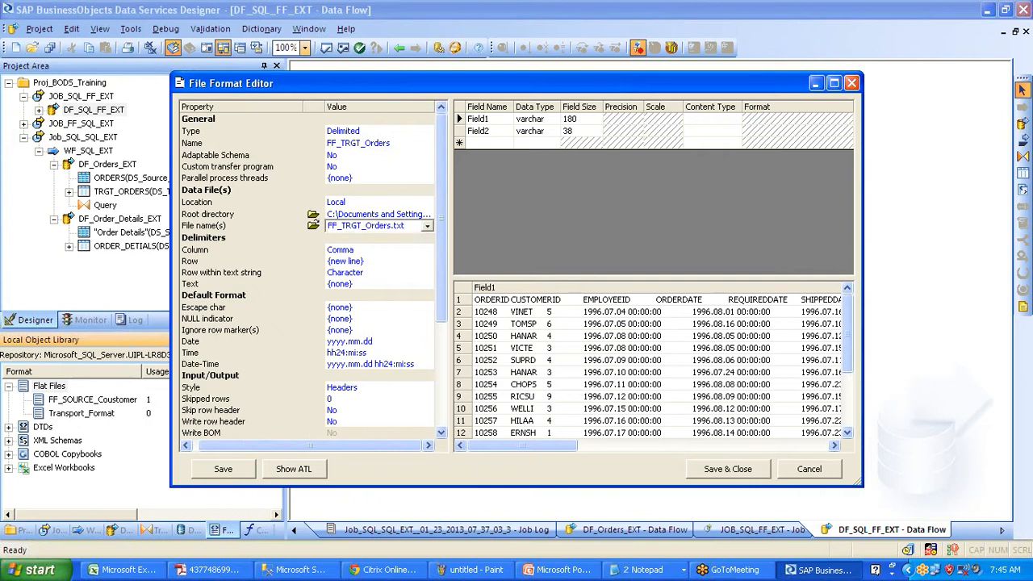
drag(408, 226, 284, 242)
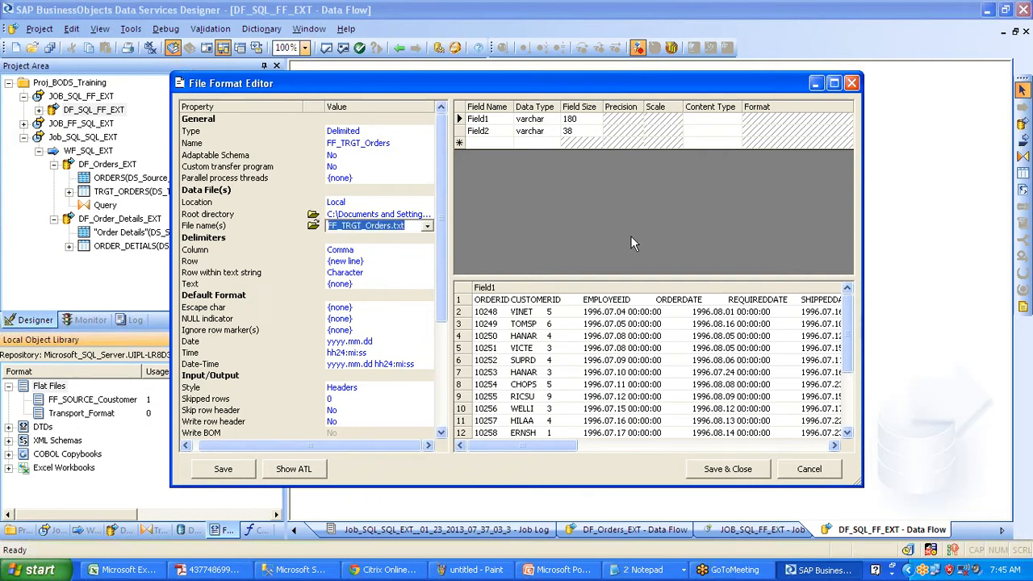
- Enter ABCD.txt as the data file name, then edit it to FF_orders_morning.txt
text(ABC)
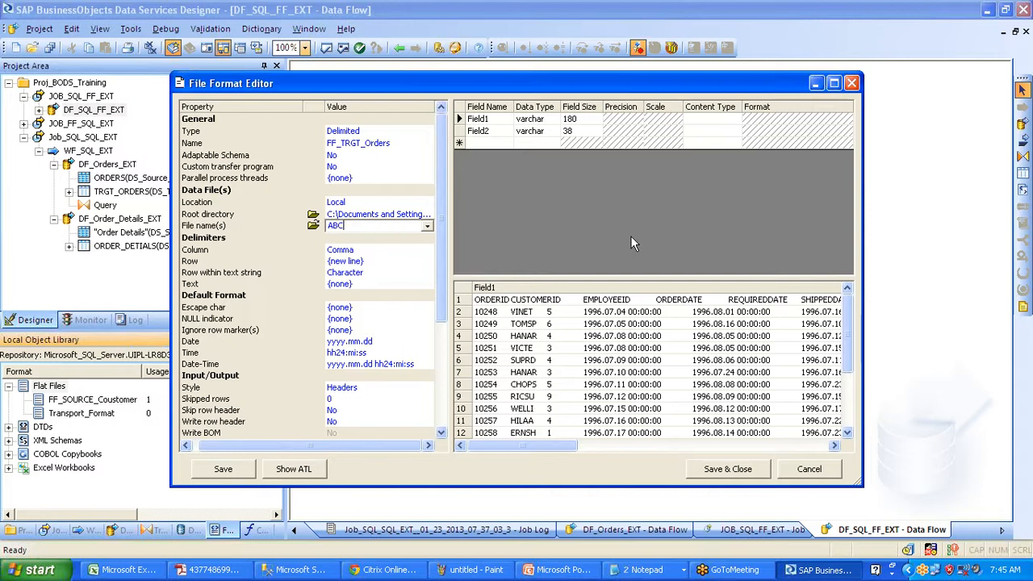
text(D.txt)
click(519, 328)
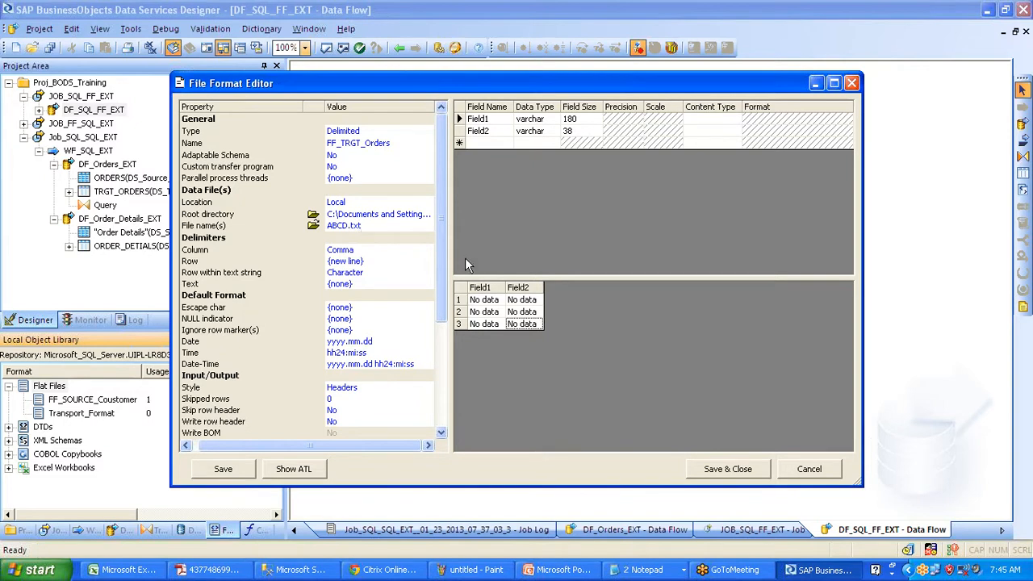
click(376, 226)
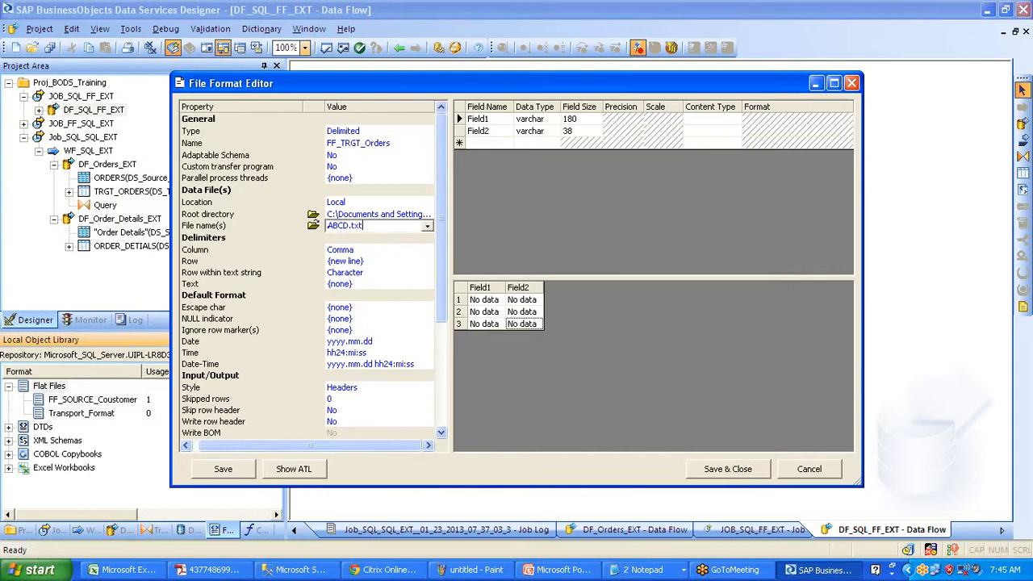
click(331, 226)
text(FF_)
key(Delete)
key(Delete)
key(Delete)
key(Delete)
text(orders_morning)
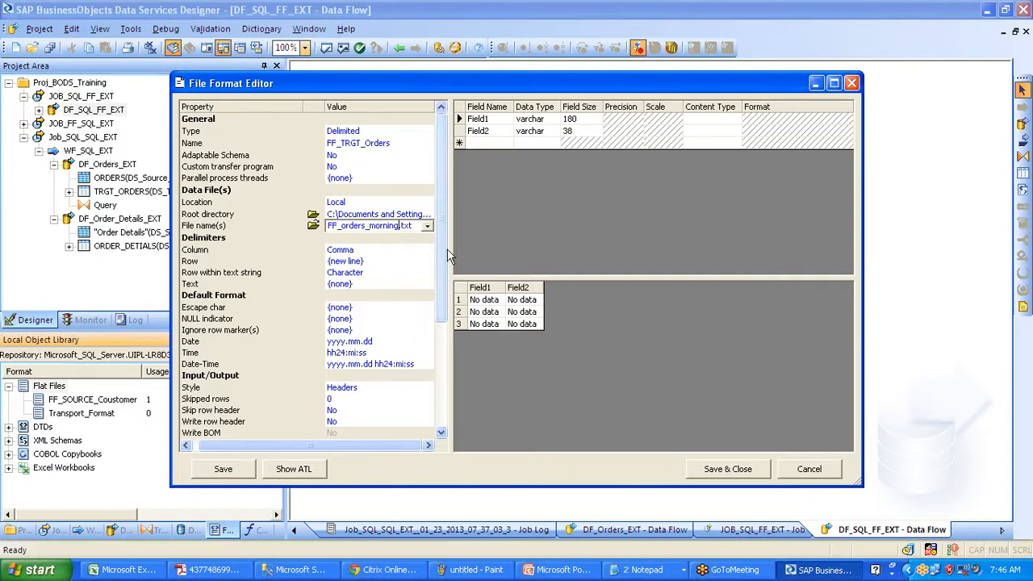
click(388, 251)
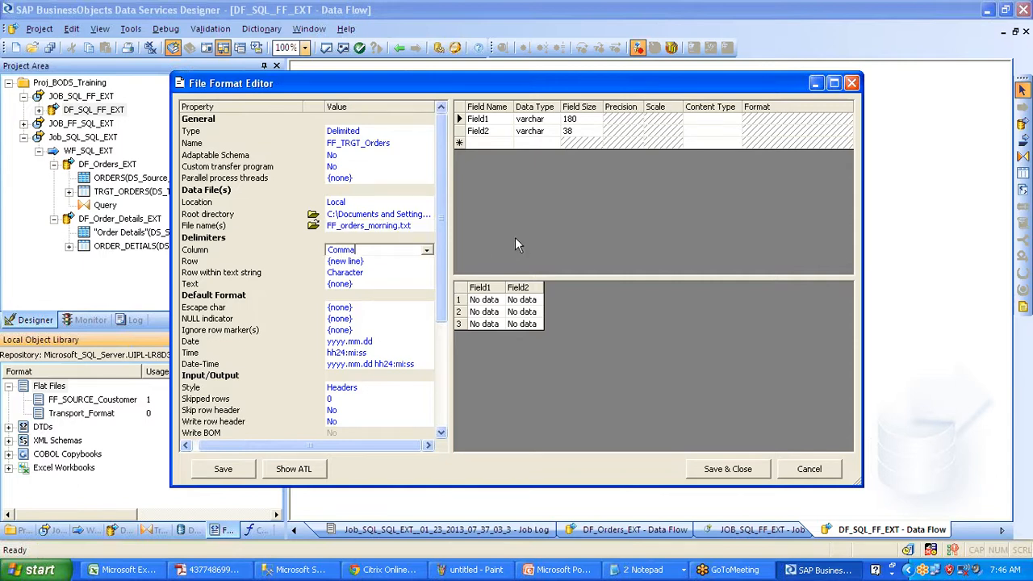
- Set Tab column delimiter, {Windows new line} row delimiter, write row header Yes, and save FF_TRGT_Orders
click(429, 251)
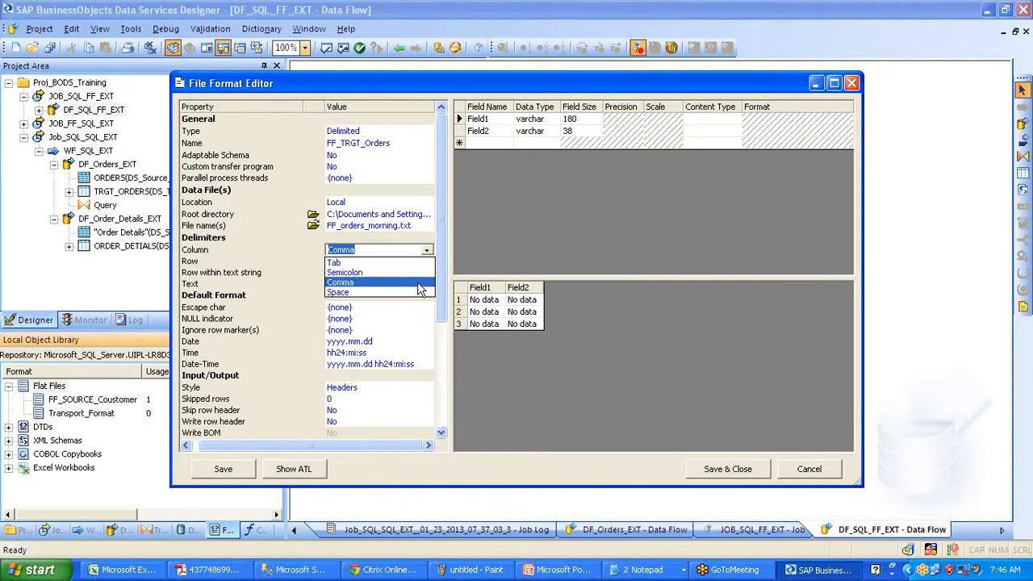
click(415, 263)
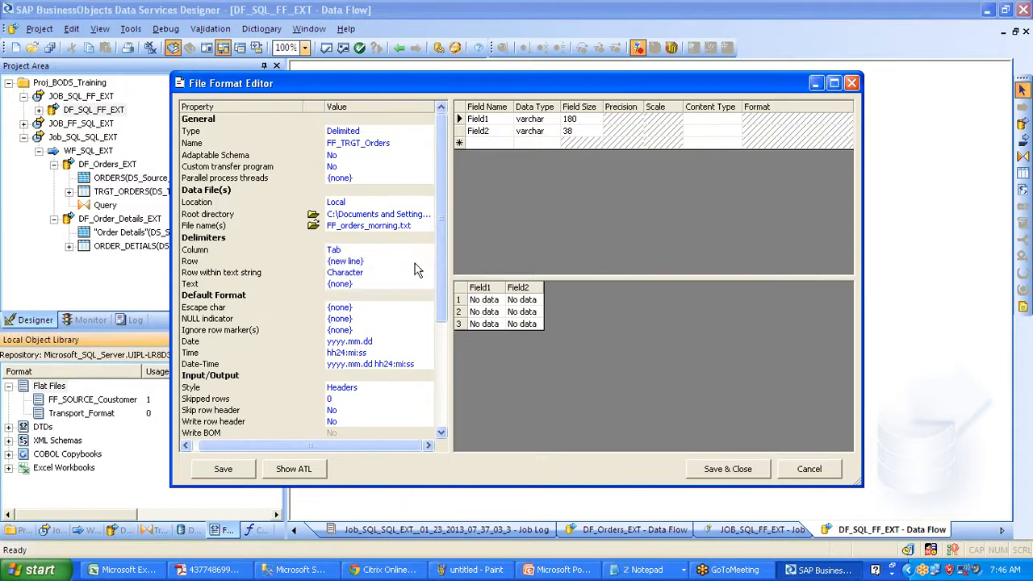
click(405, 262)
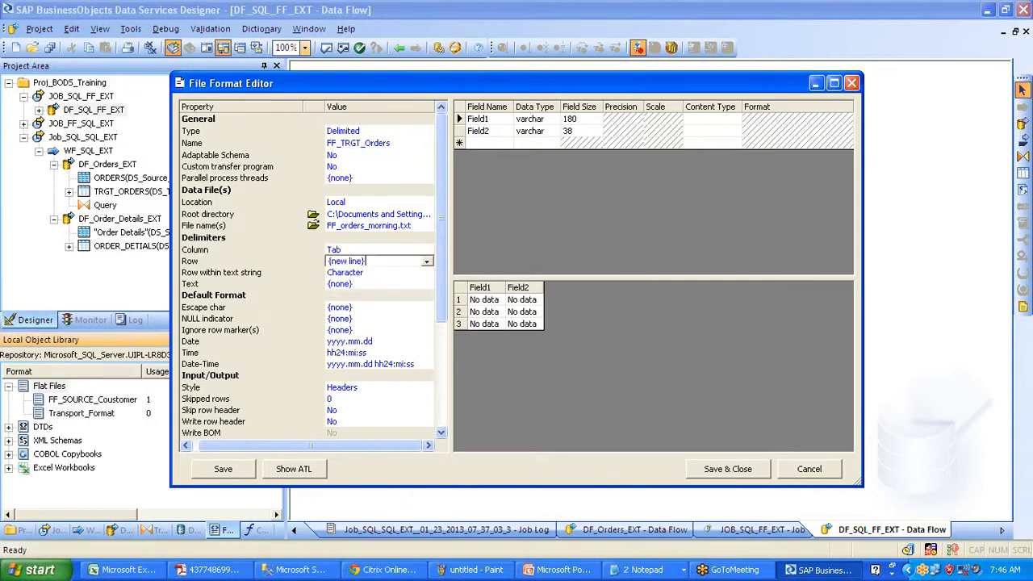
click(426, 261)
click(420, 284)
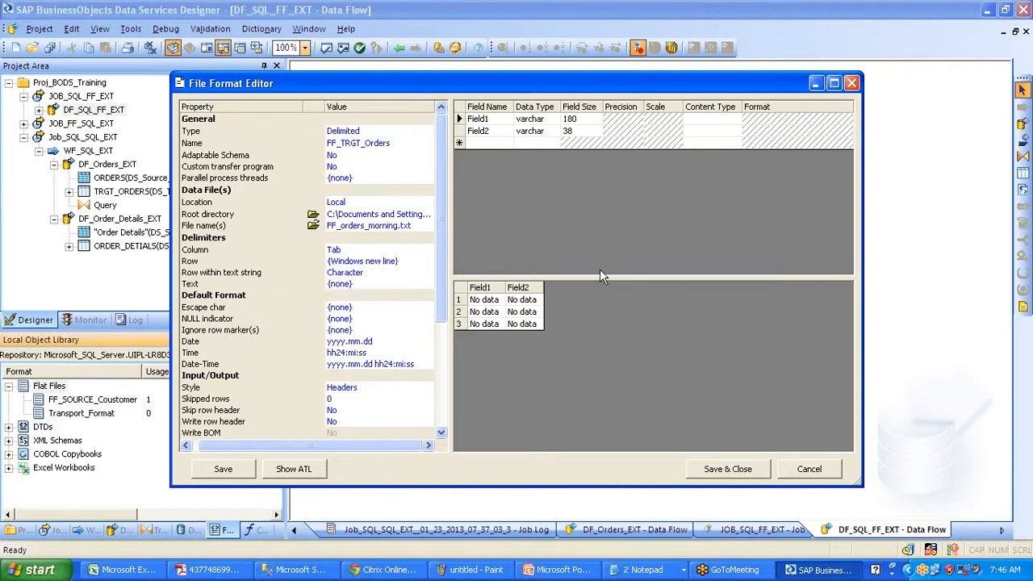
click(384, 412)
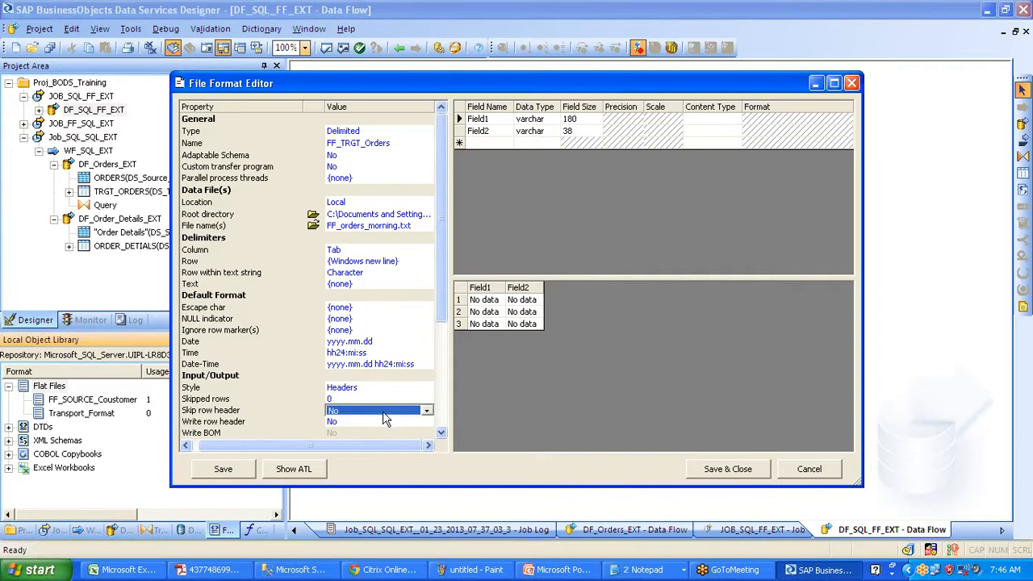
click(383, 423)
click(382, 435)
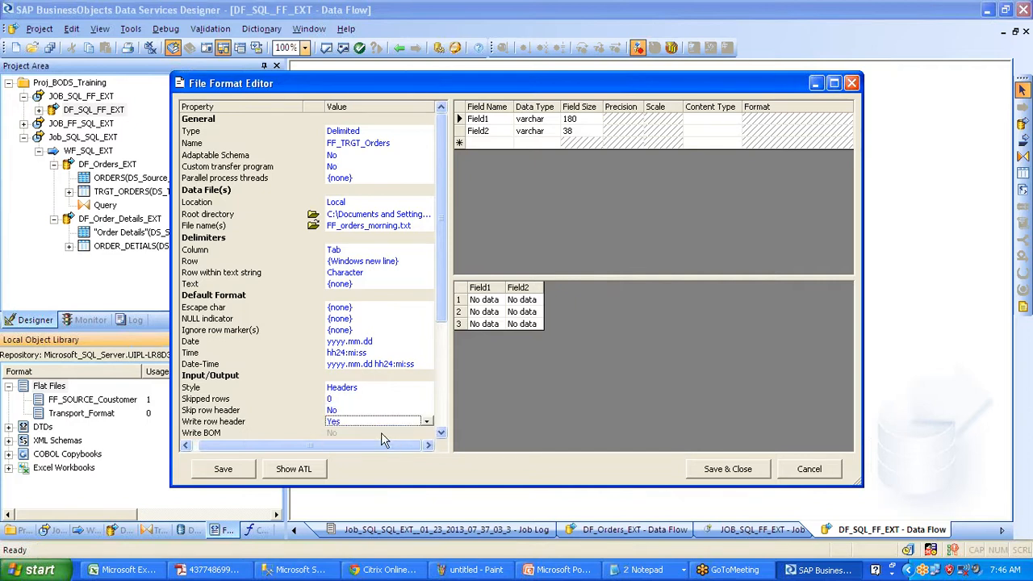
click(725, 473)
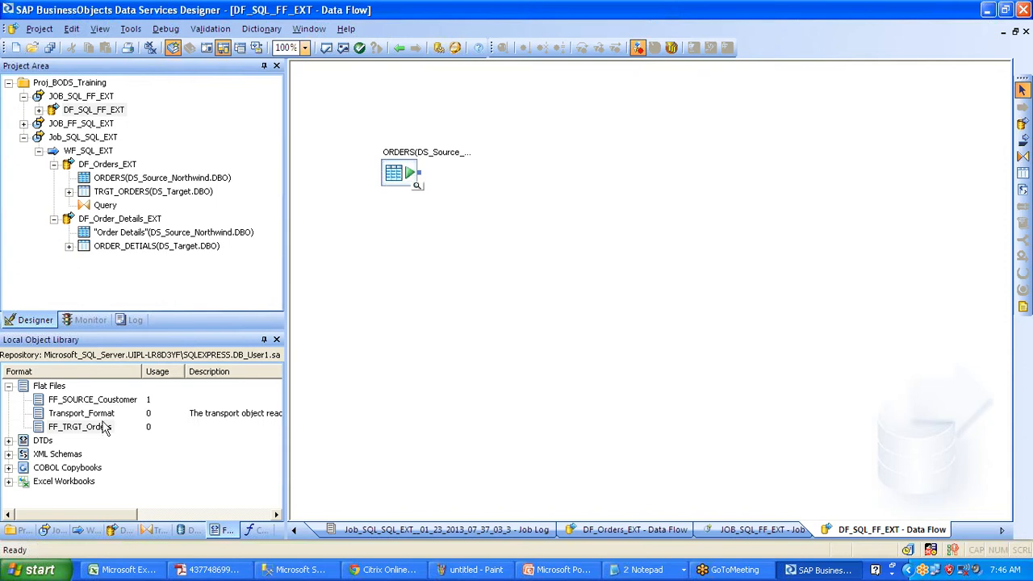
click(101, 430)
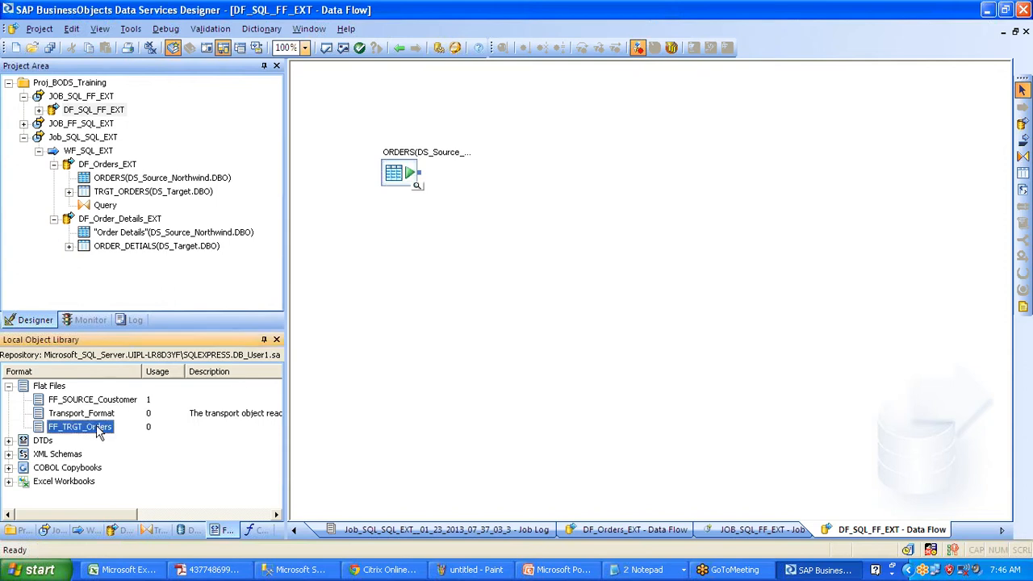
- Place FF_TRGT_Orders as a target in DF_SQL_FF_EXT, connect ORDERS to it, and save all
drag(85, 435, 455, 245)
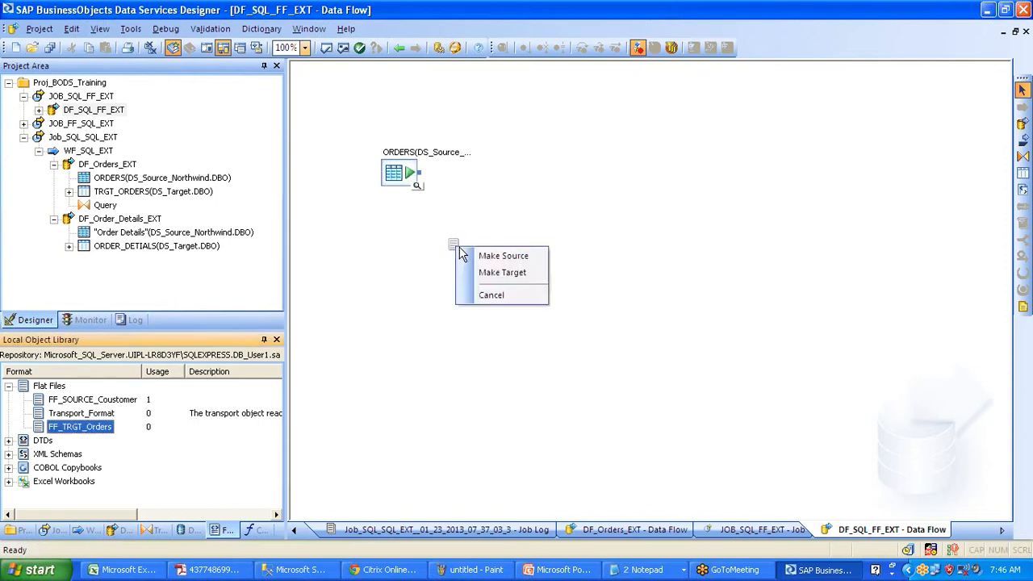
click(484, 294)
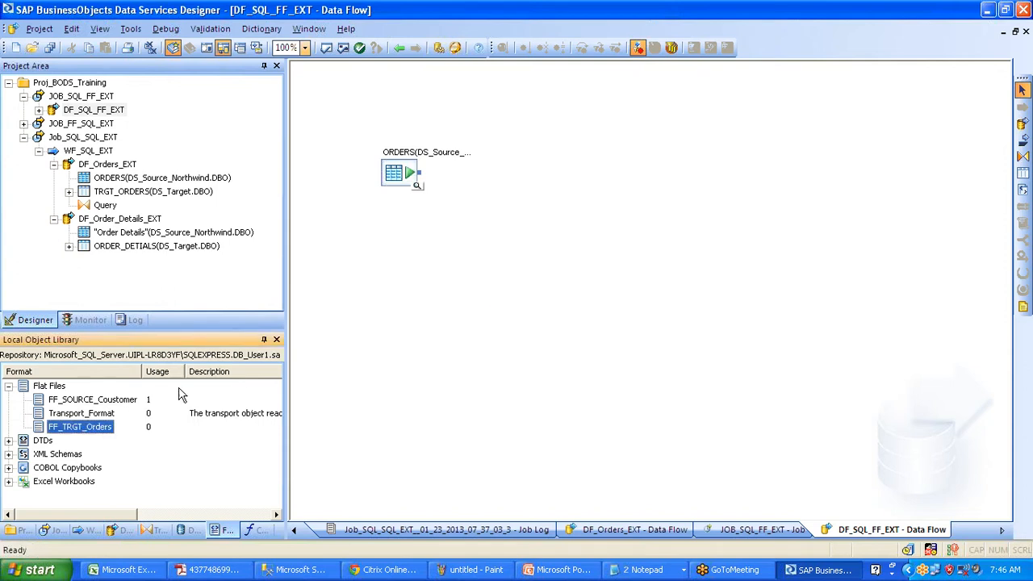
drag(88, 429, 708, 177)
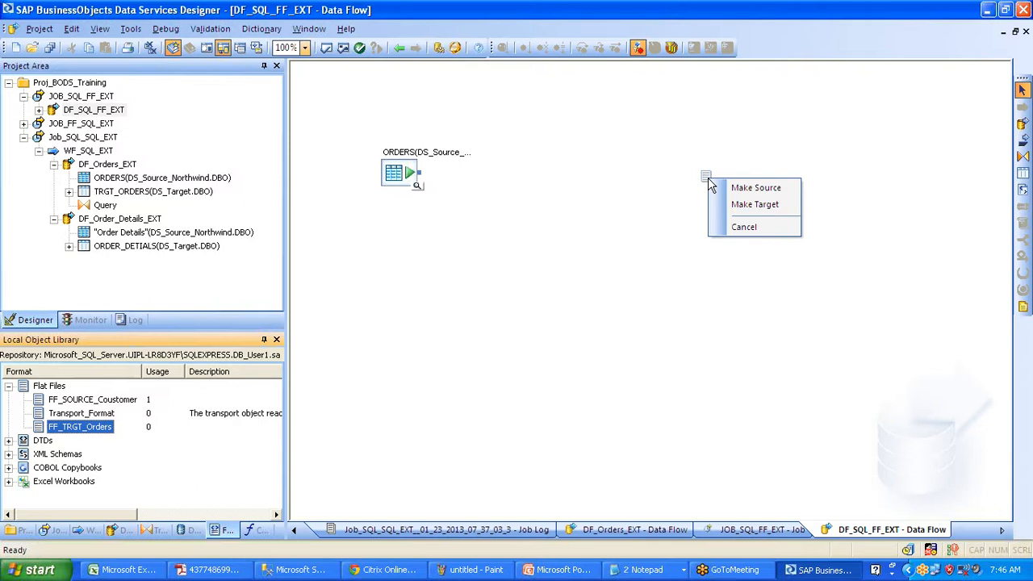
click(778, 206)
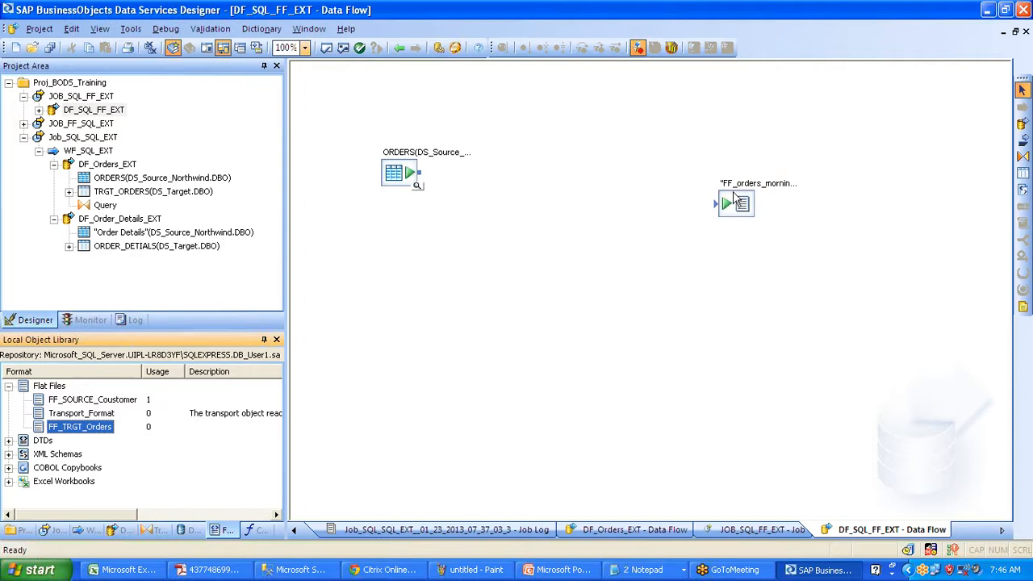
drag(419, 173, 716, 216)
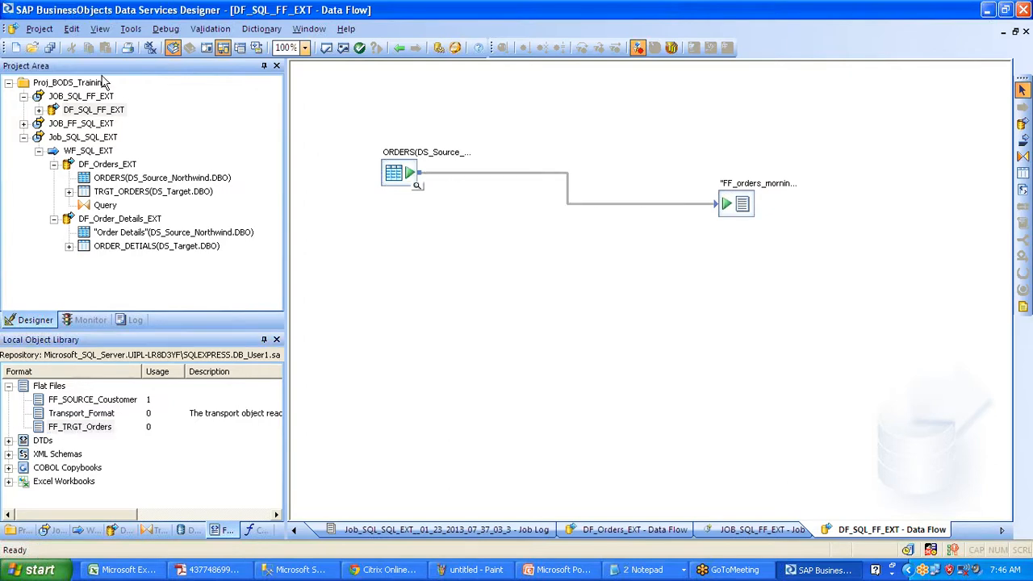
click(49, 49)
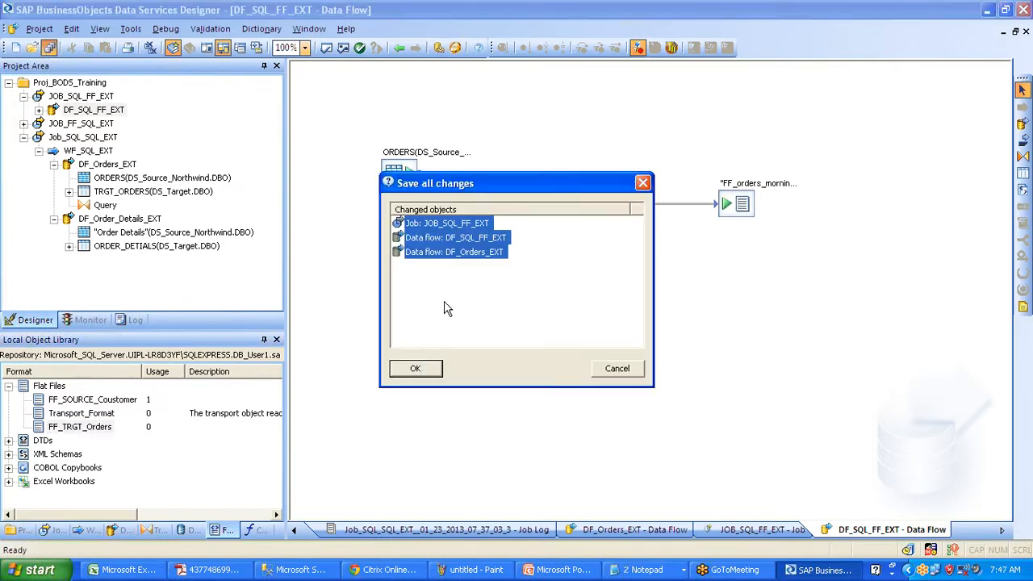
- Save the three changed objects and execute JOB_SQL_FF_EXT with the default execution settings
click(417, 368)
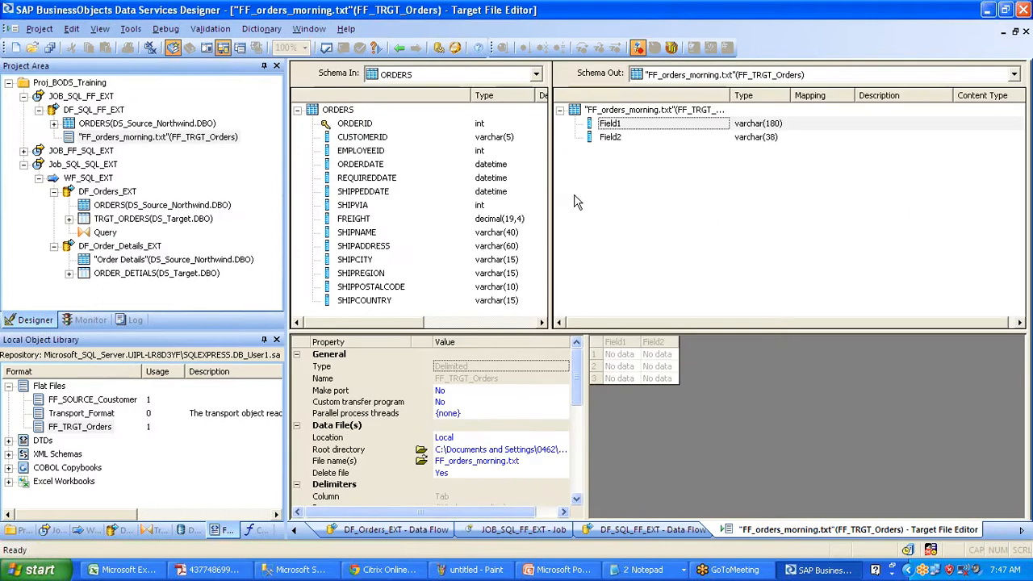
click(397, 48)
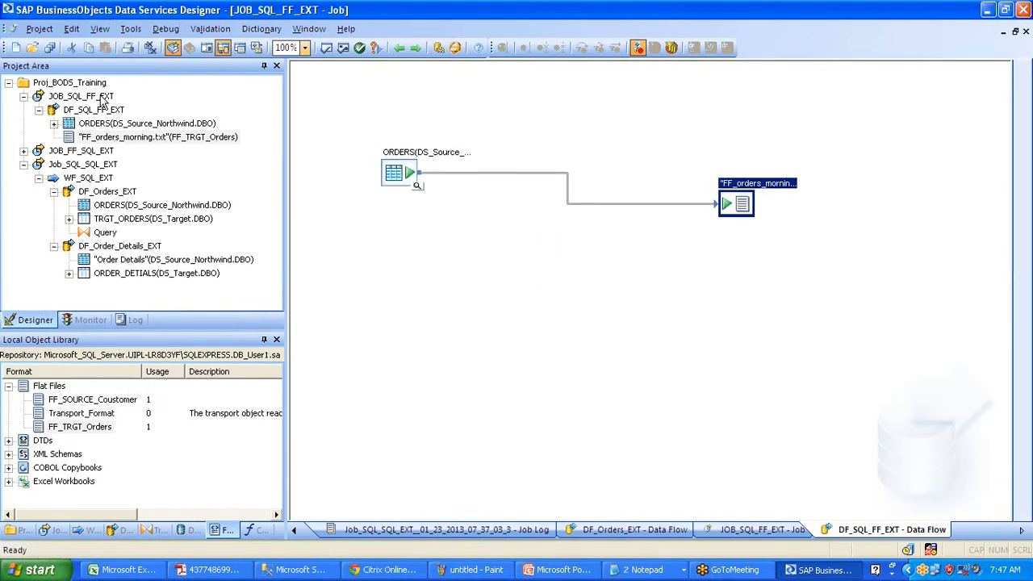
right_click(102, 98)
click(129, 105)
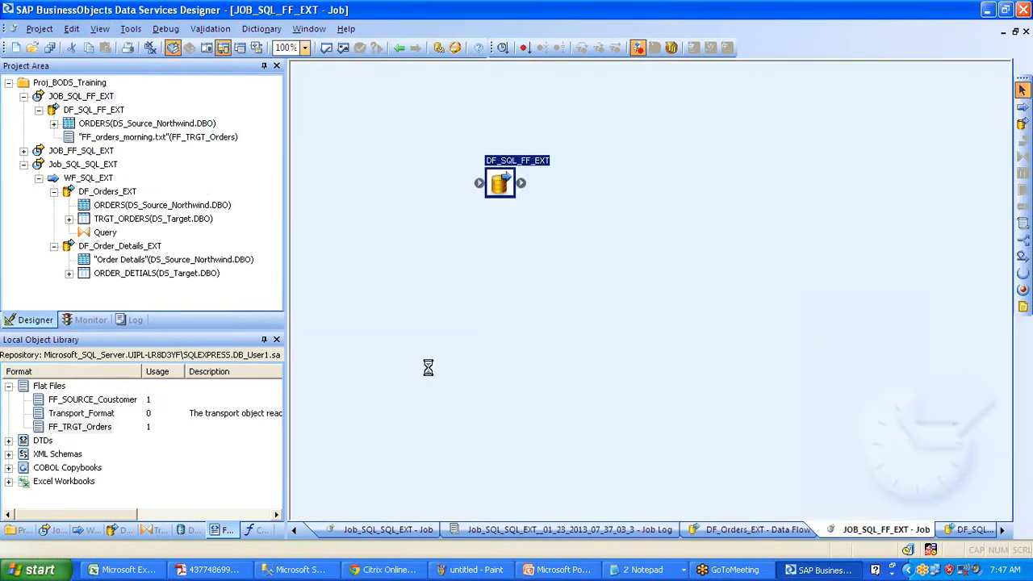
click(590, 463)
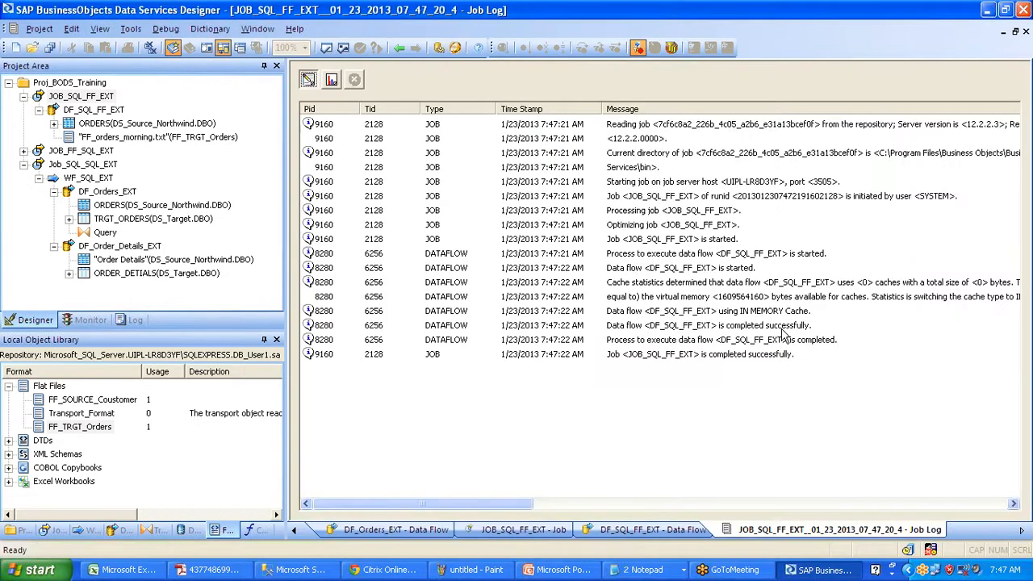
- View the job's row-count monitor, then minimise all windows to reveal the desktop
key(super)
click(769, 356)
click(332, 81)
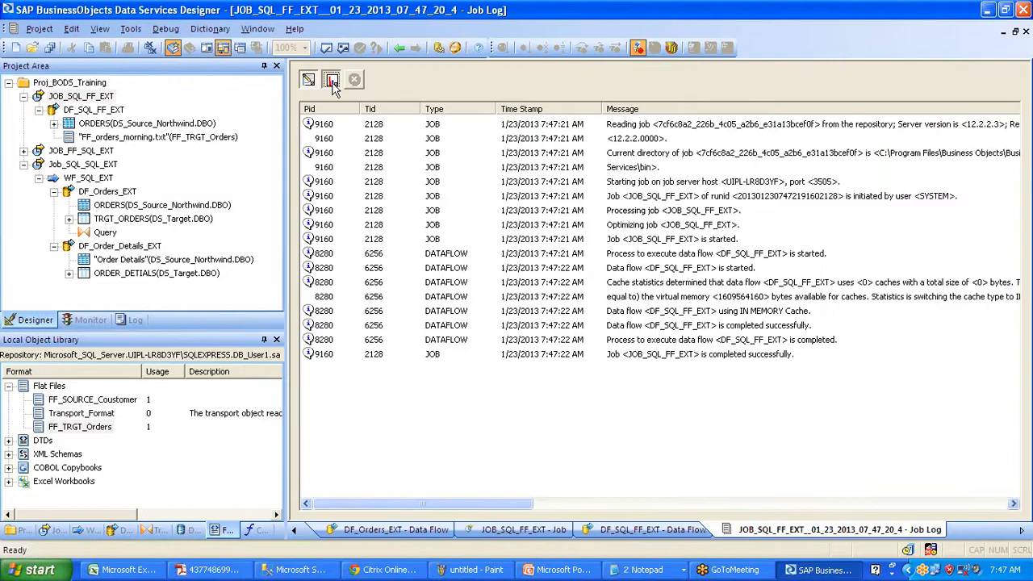
key(super+d)
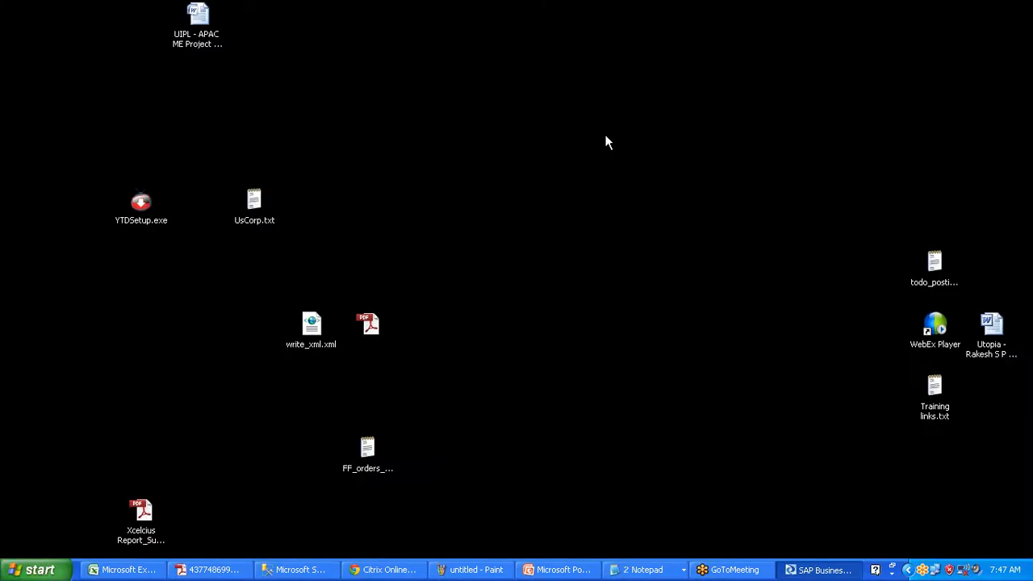
- Open the FF_orders_morning.txt output file to inspect it, then close it
click(377, 452)
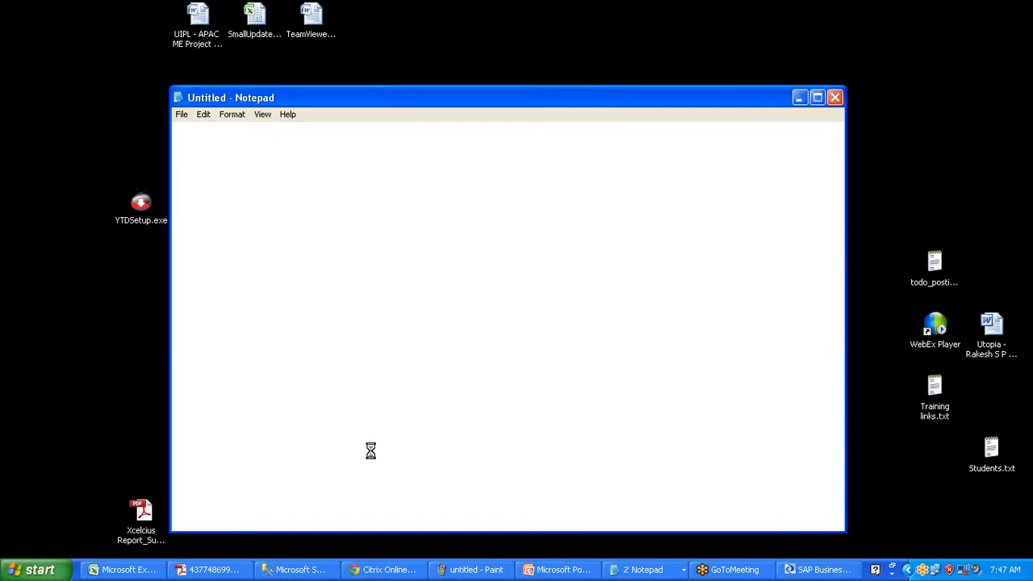
click(835, 98)
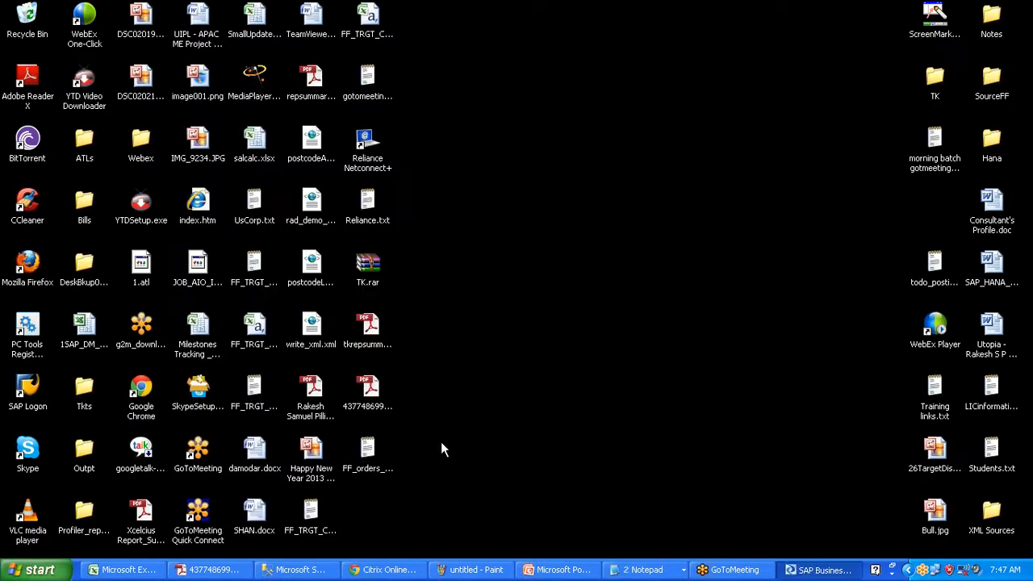
click(367, 454)
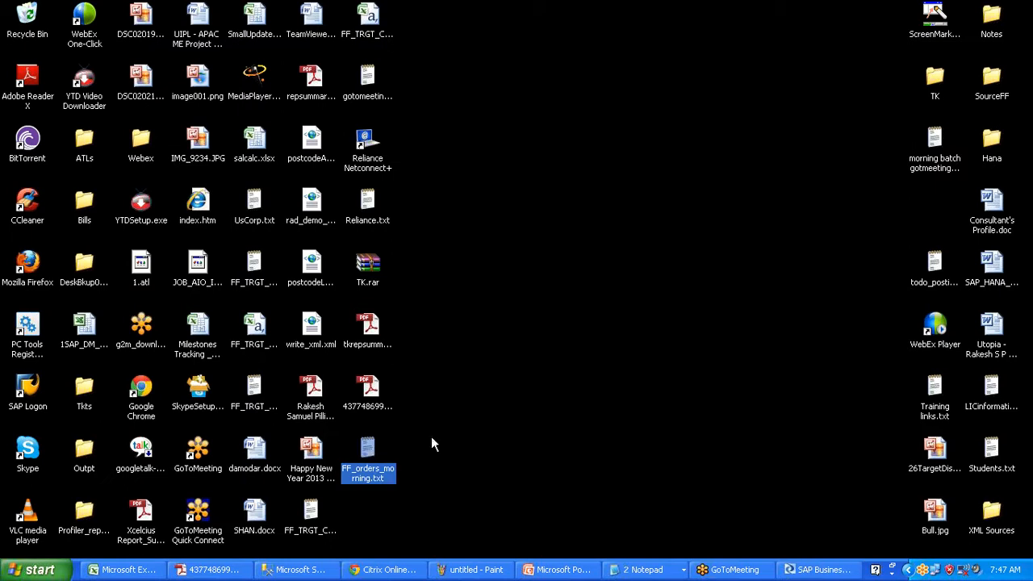
- Back in Designer, open DF_SQL_FF_EXT and delete the ORDERS-to-target link
click(815, 570)
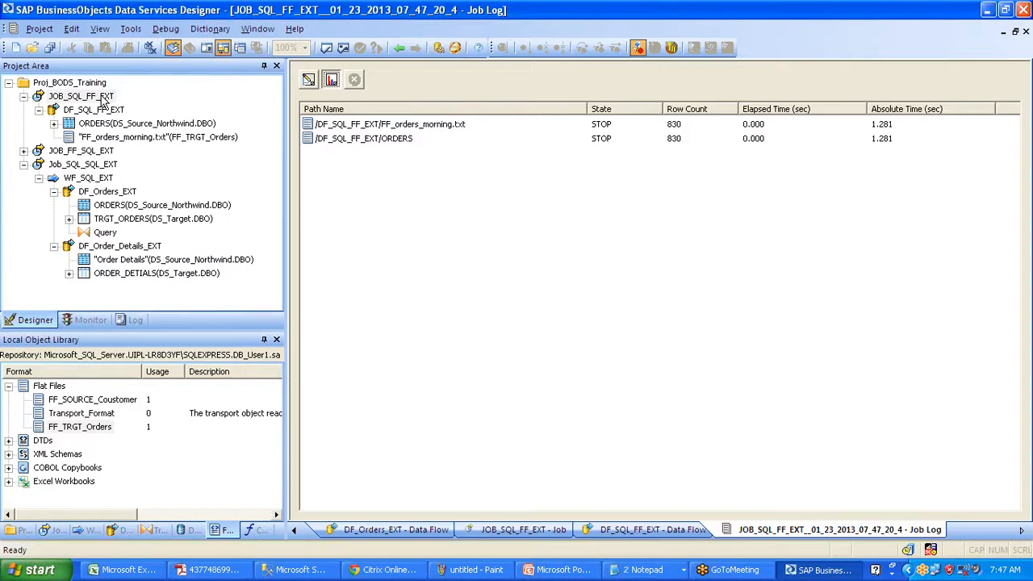
click(103, 97)
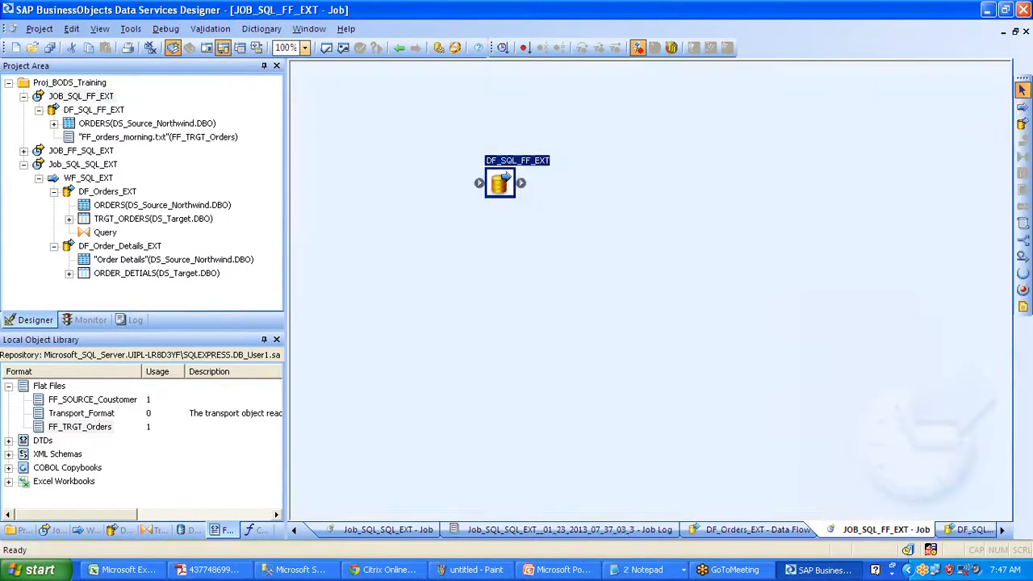
click(94, 109)
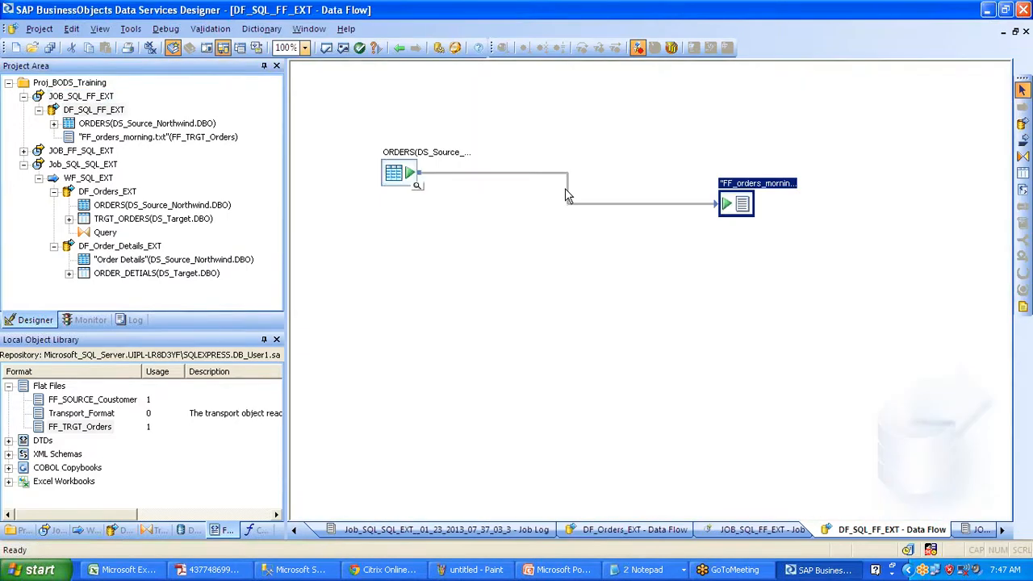
click(568, 196)
key(Delete)
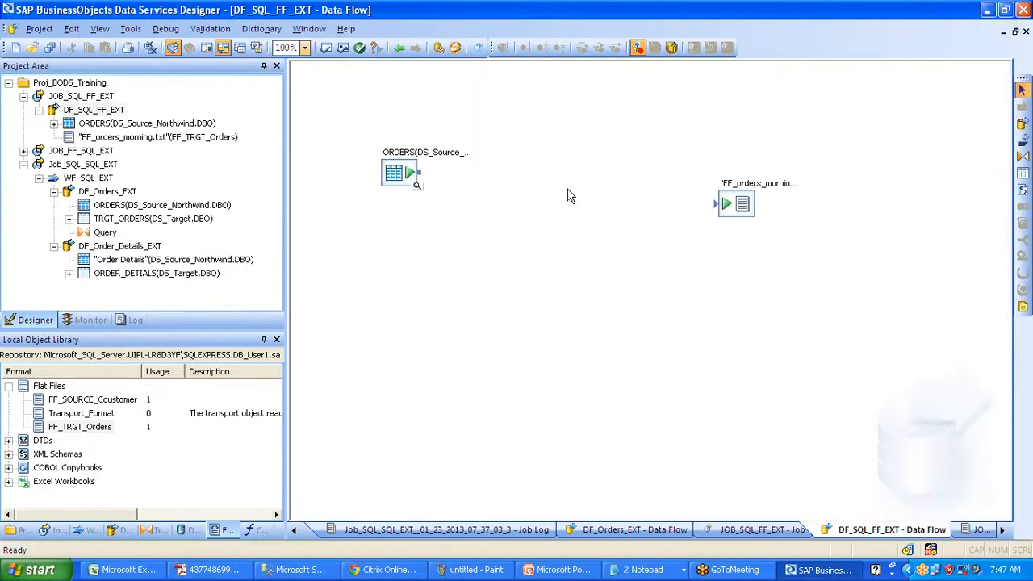
- Delete the flat-file target, place a Query transform, and connect ORDERS into it
click(730, 207)
key(Delete)
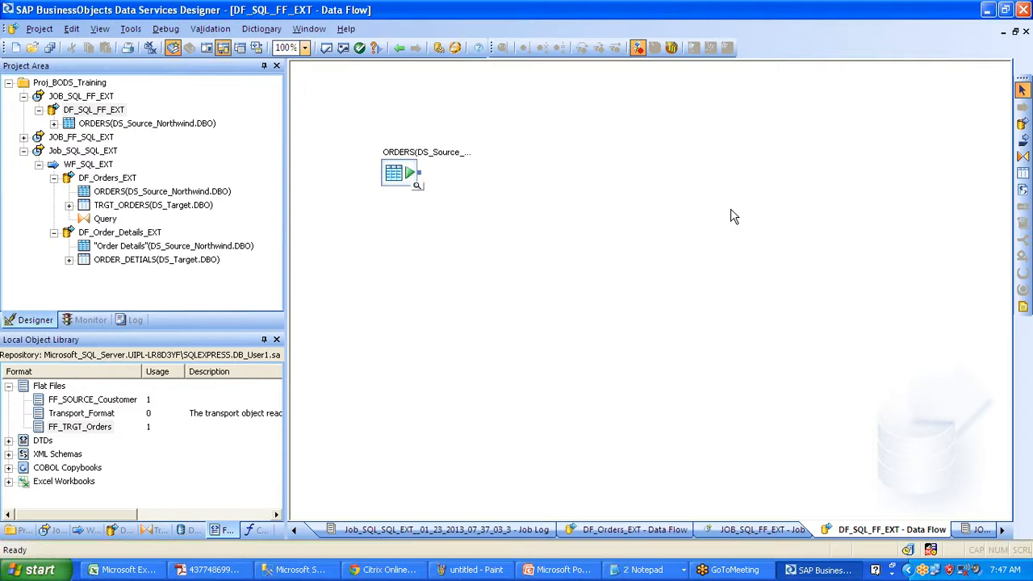
click(1022, 157)
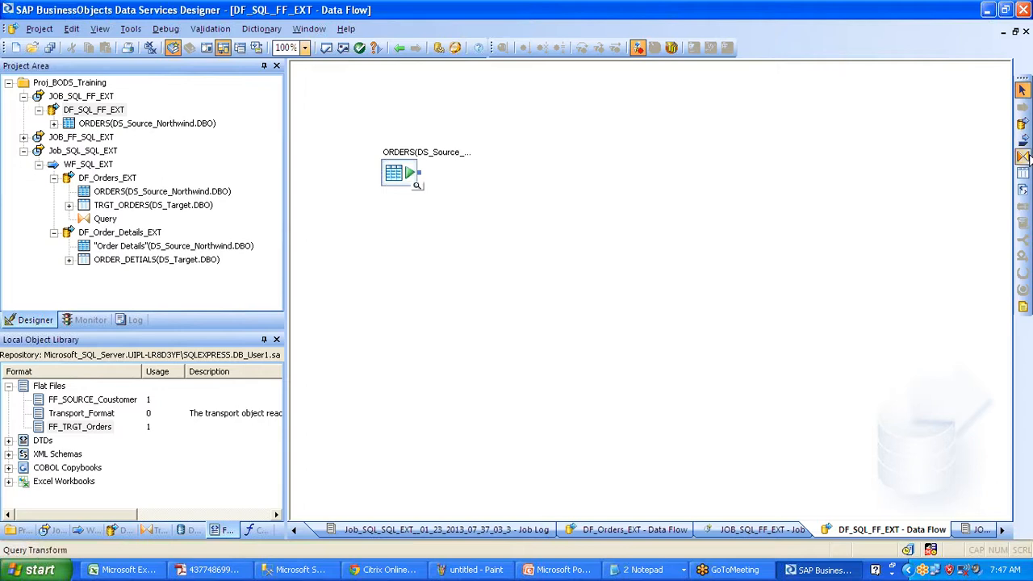
click(539, 194)
drag(417, 172, 539, 213)
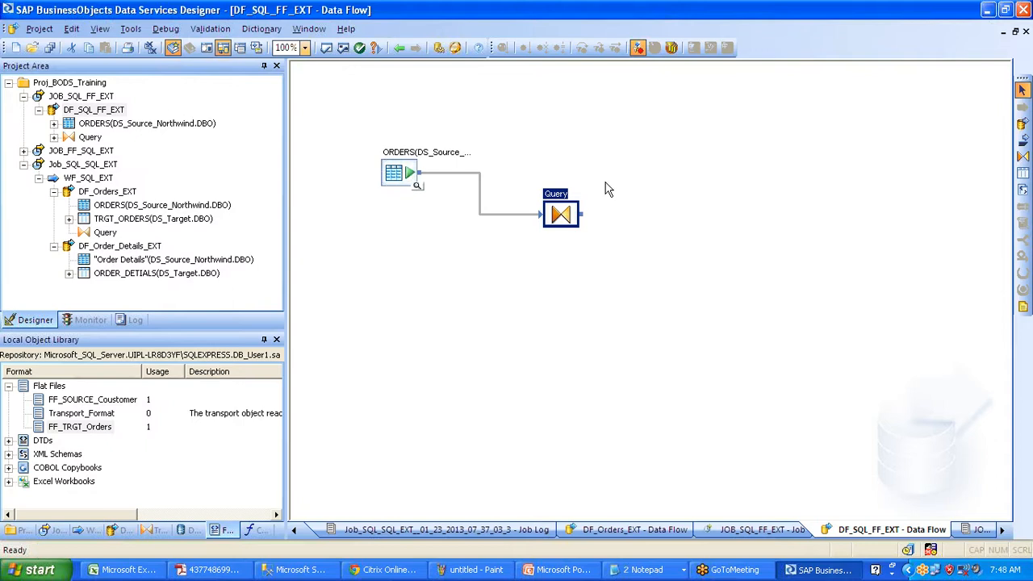
double_click(561, 214)
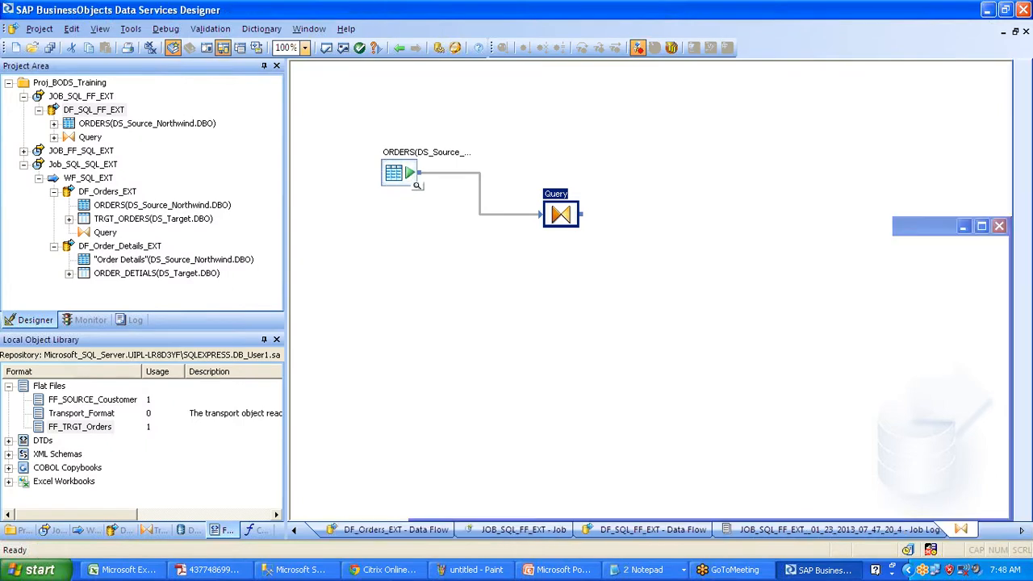
- Select columns ORDERID through SHIPCOUNTRY and drag all 14 into the Query's Schema Out
click(346, 122)
key(shift+End)
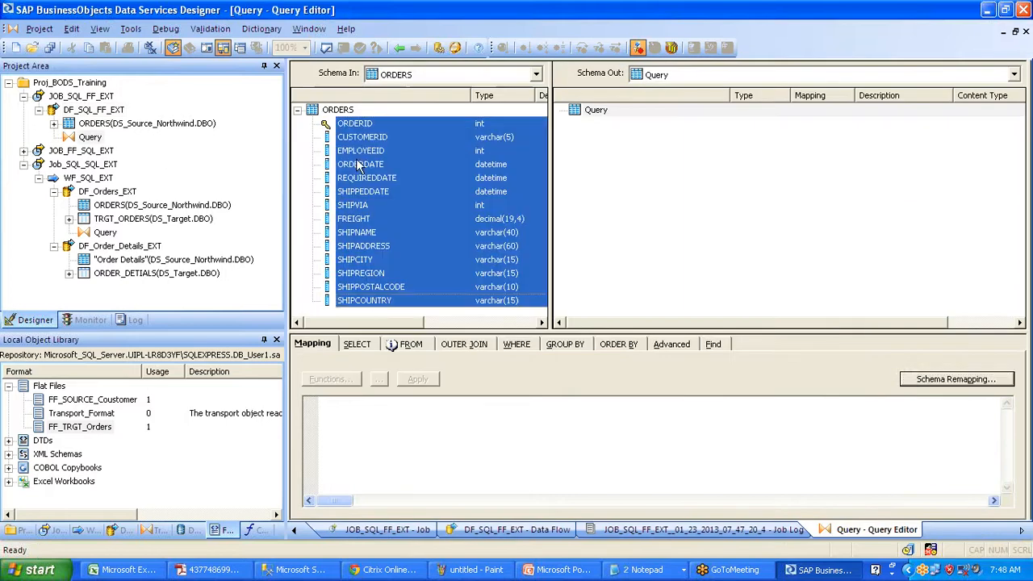
drag(355, 161, 690, 172)
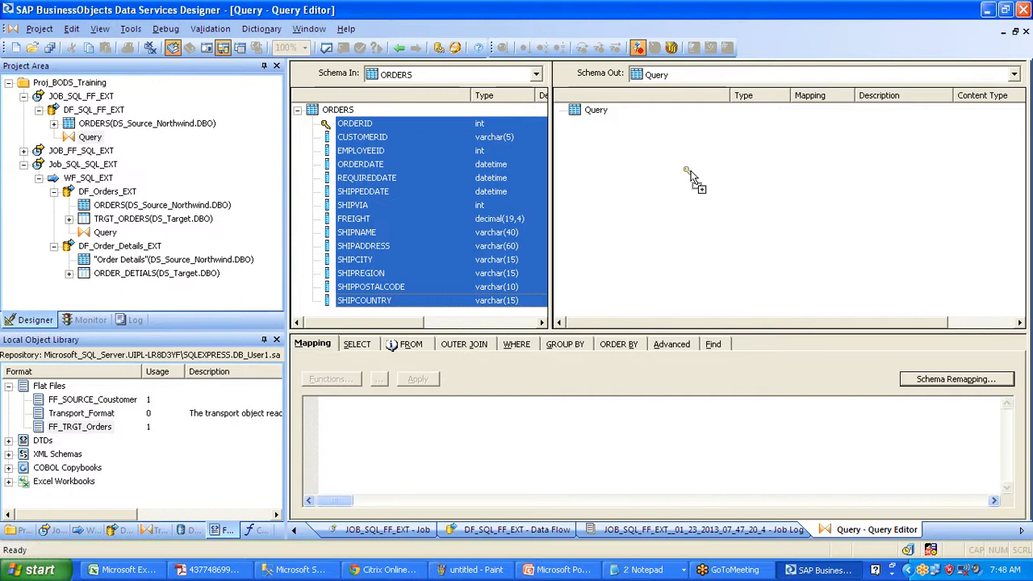
drag(691, 172, 691, 175)
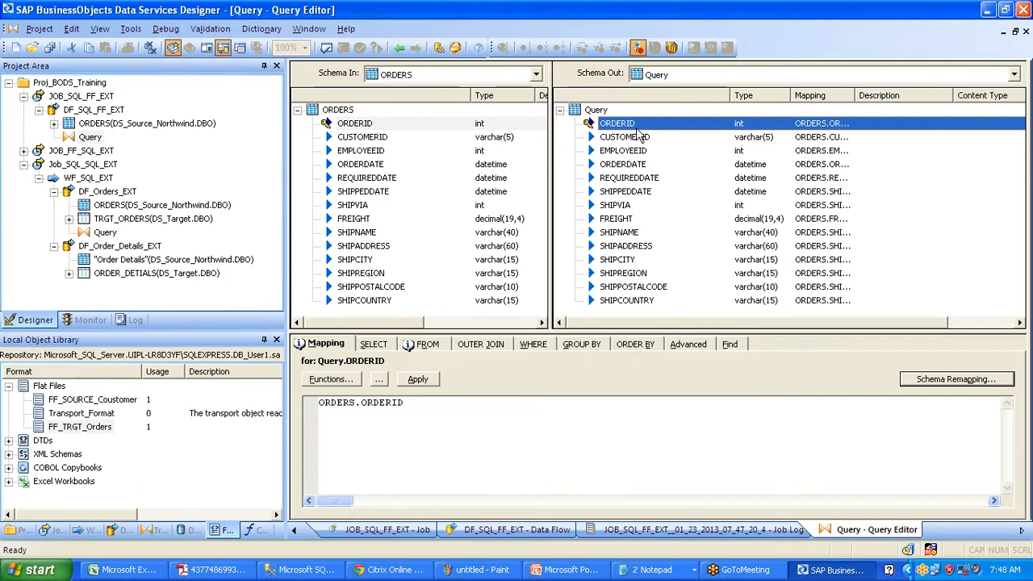
right_click(604, 112)
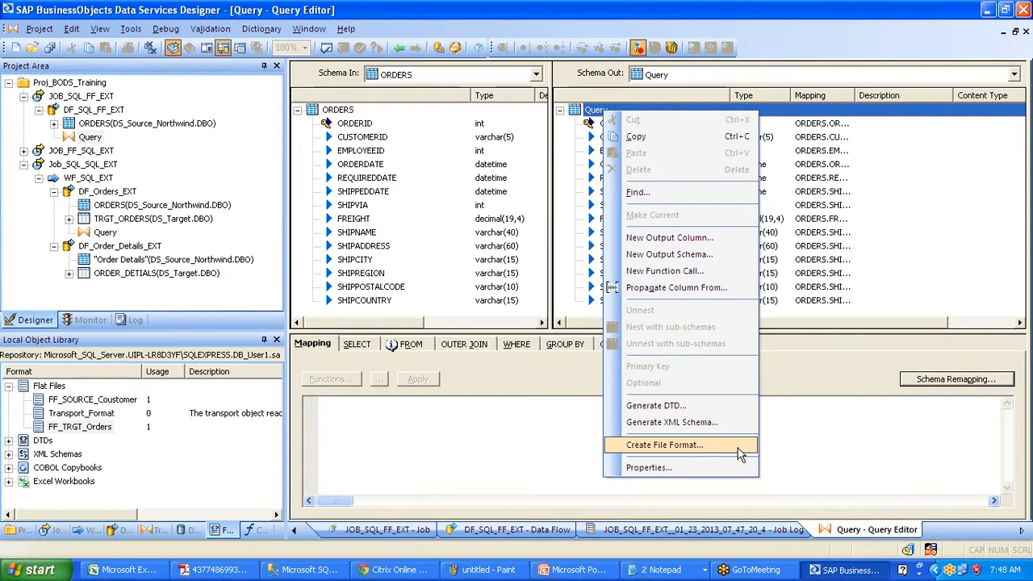
- Create a file format from the Query output and name it FF_Morning_Orders
click(736, 447)
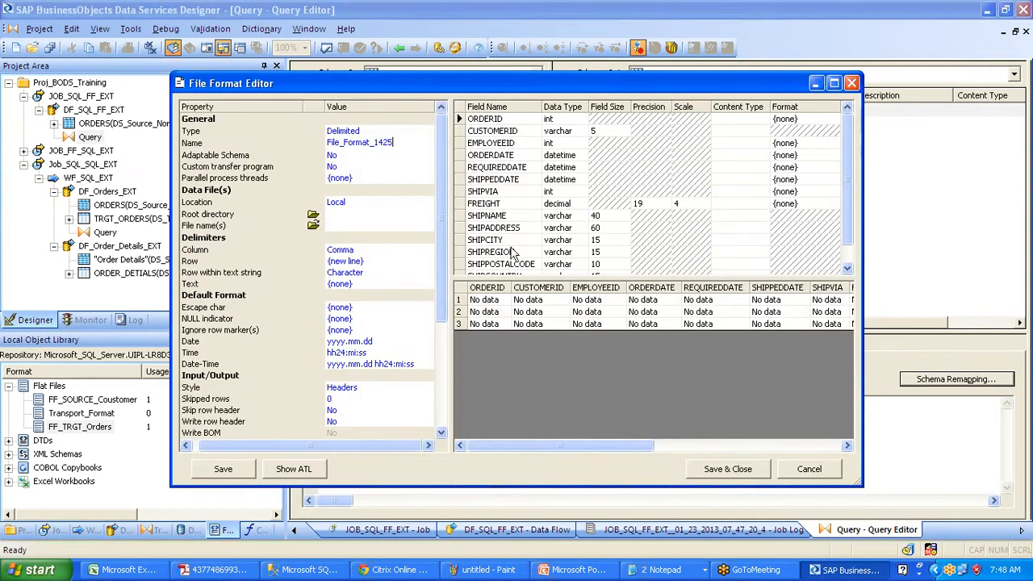
drag(522, 280, 521, 337)
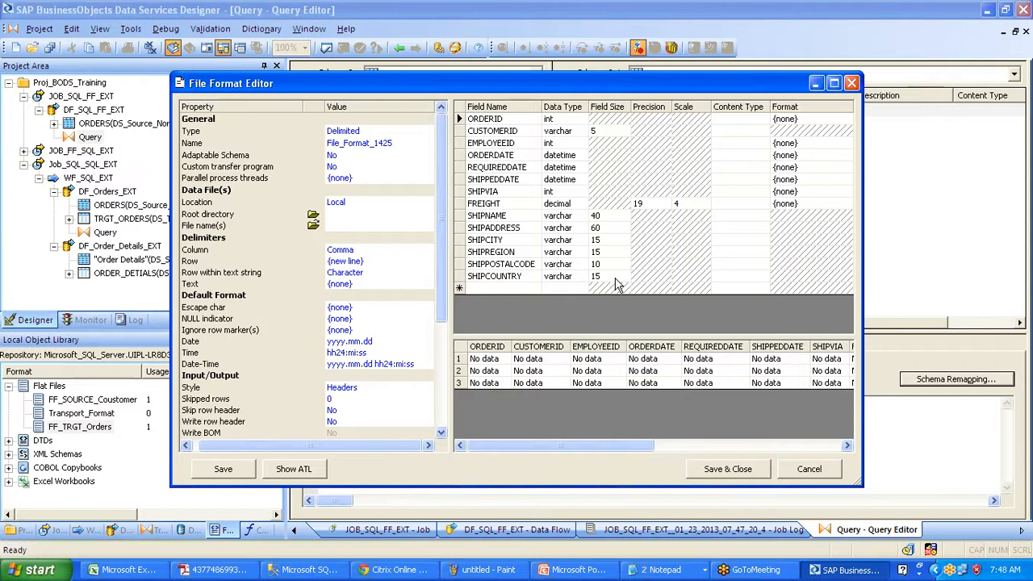
click(403, 143)
drag(342, 143, 328, 142)
text(FF_Morning_Orders)
key(Return)
key(ctrl+c)
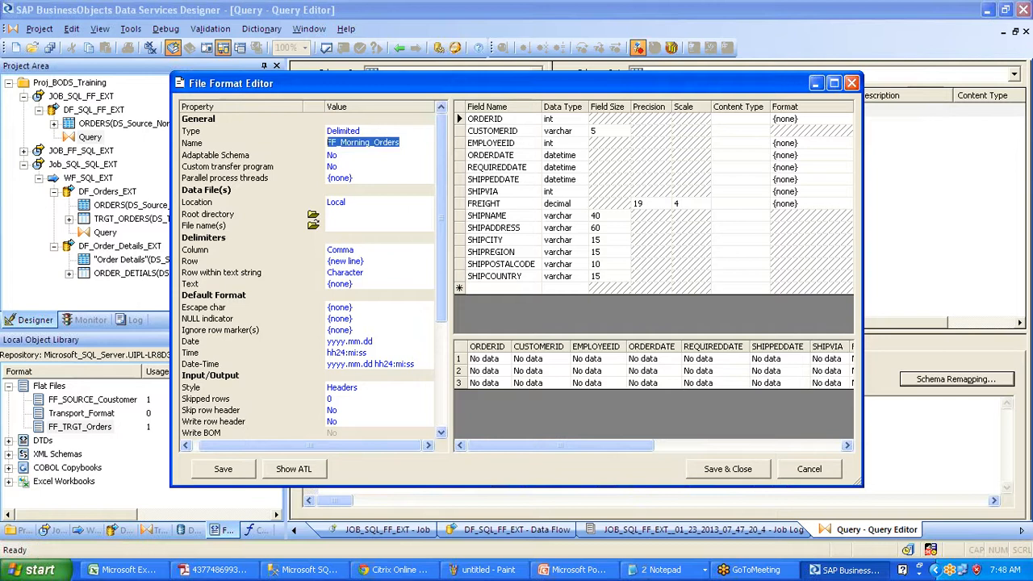
- Set the data file name to FF_Morning_Orders.txt and choose its root directory
click(355, 225)
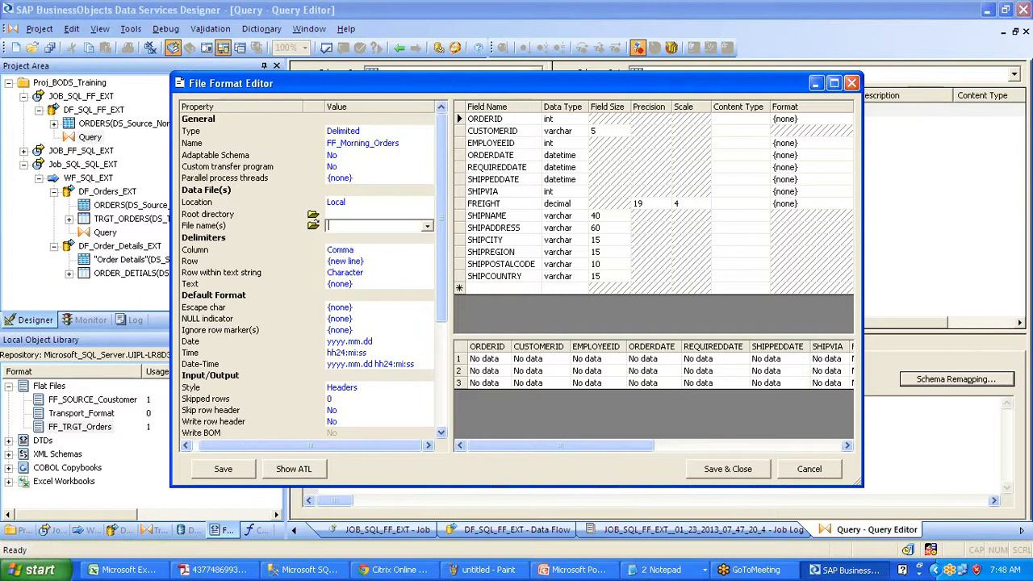
key(ctrl+v)
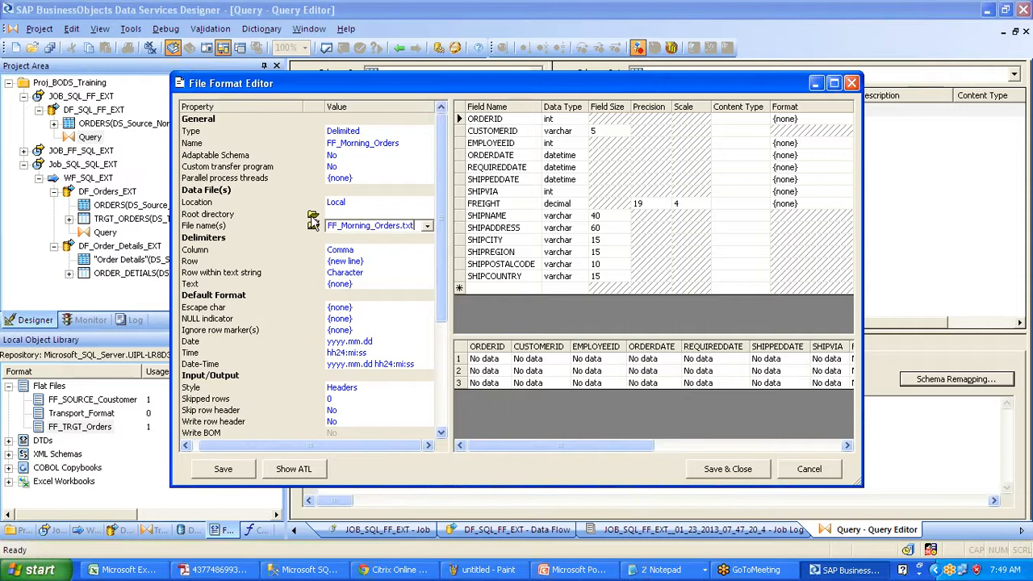
click(311, 214)
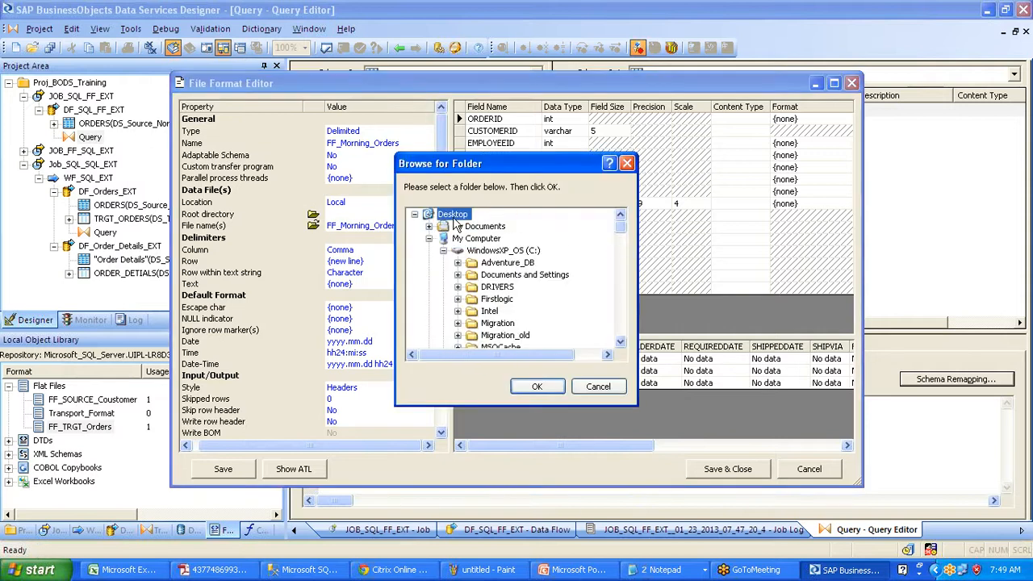
click(539, 386)
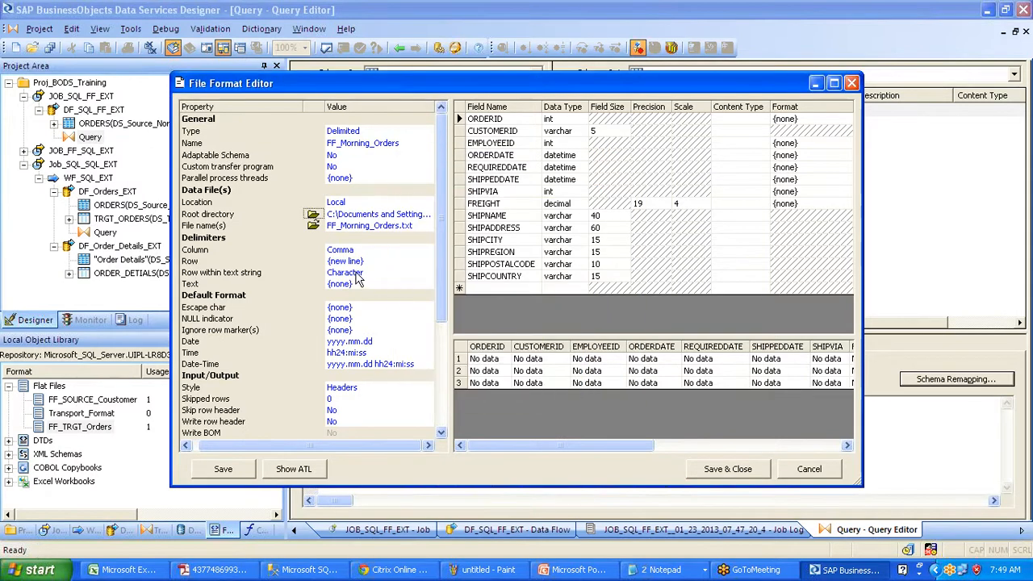
- Set the column delimiter to Tab and the row delimiter to {Windows new line}
click(379, 249)
click(429, 250)
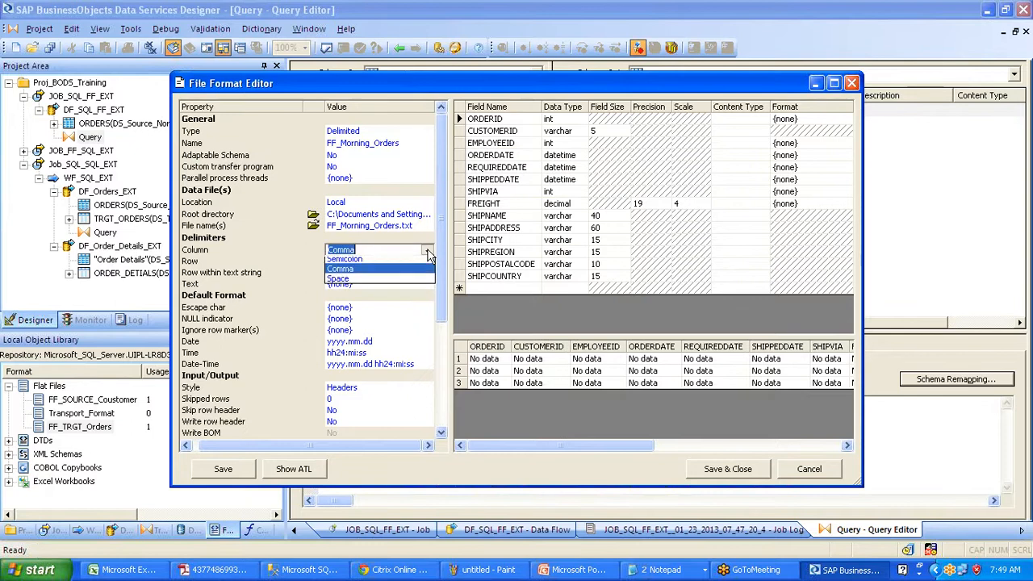
click(419, 270)
click(420, 262)
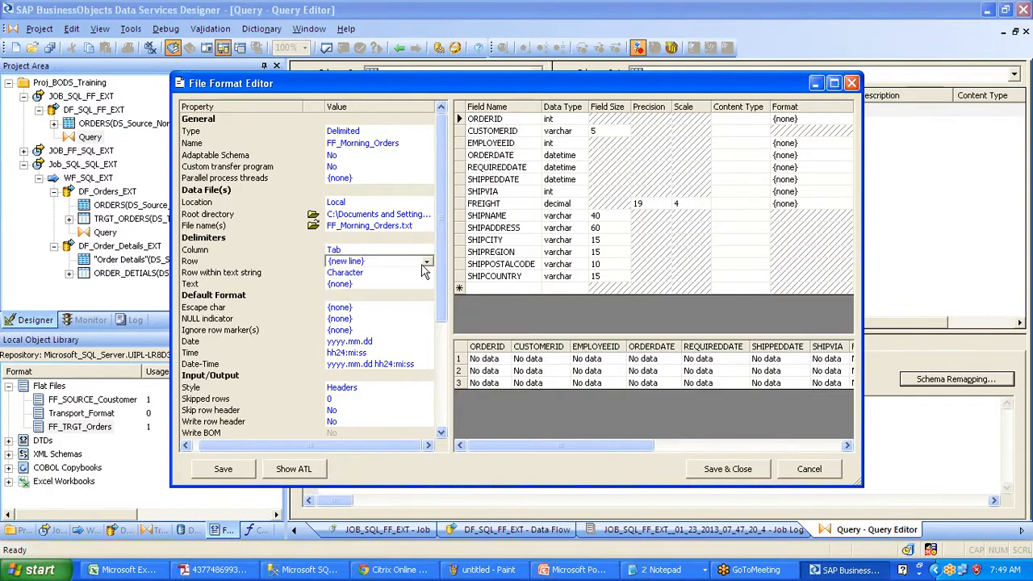
click(428, 261)
click(415, 273)
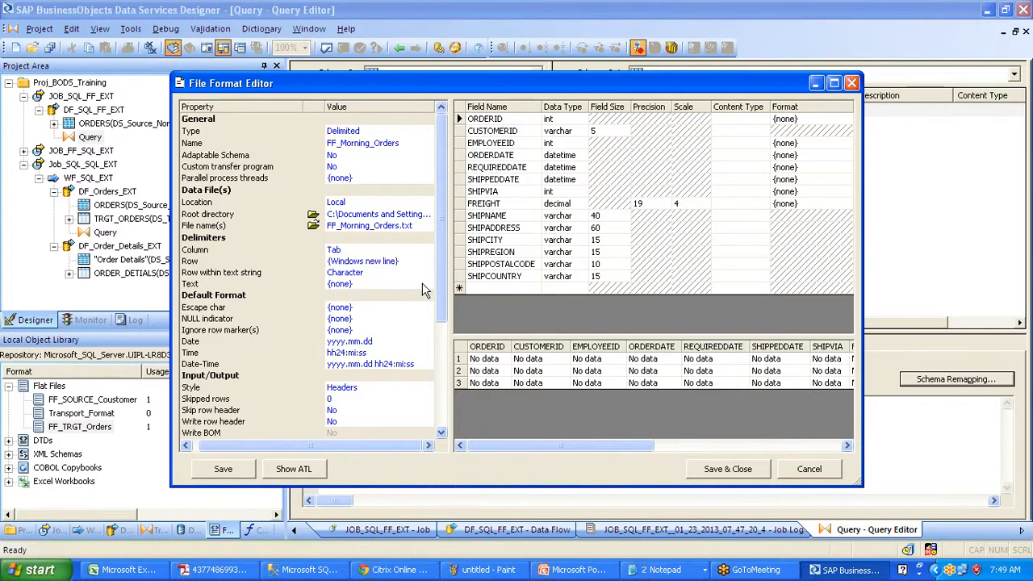
- Keep Skip row header at No, set Write row header to Yes, and save the format
click(386, 410)
click(385, 410)
click(386, 409)
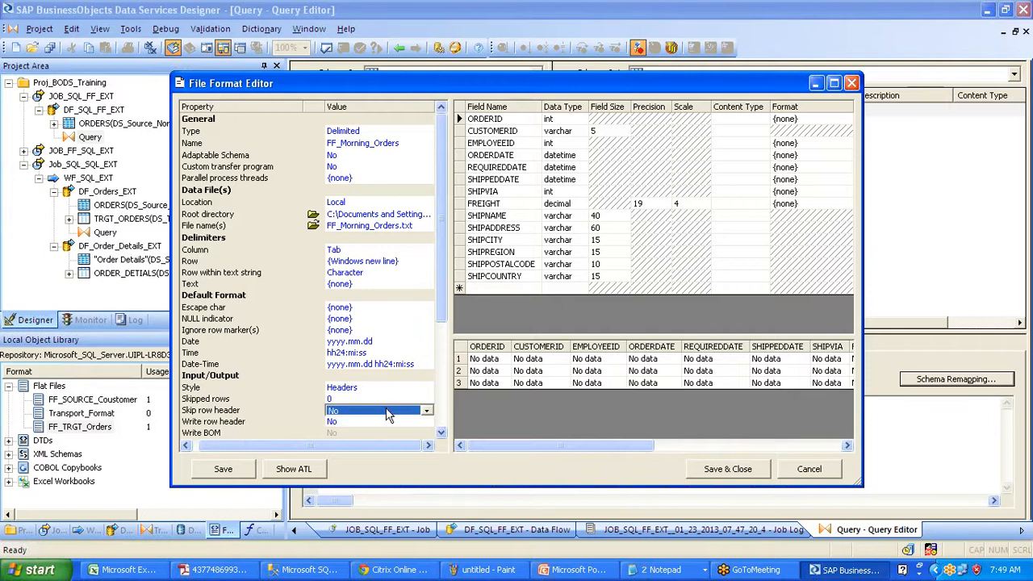
click(386, 422)
click(386, 422)
click(386, 429)
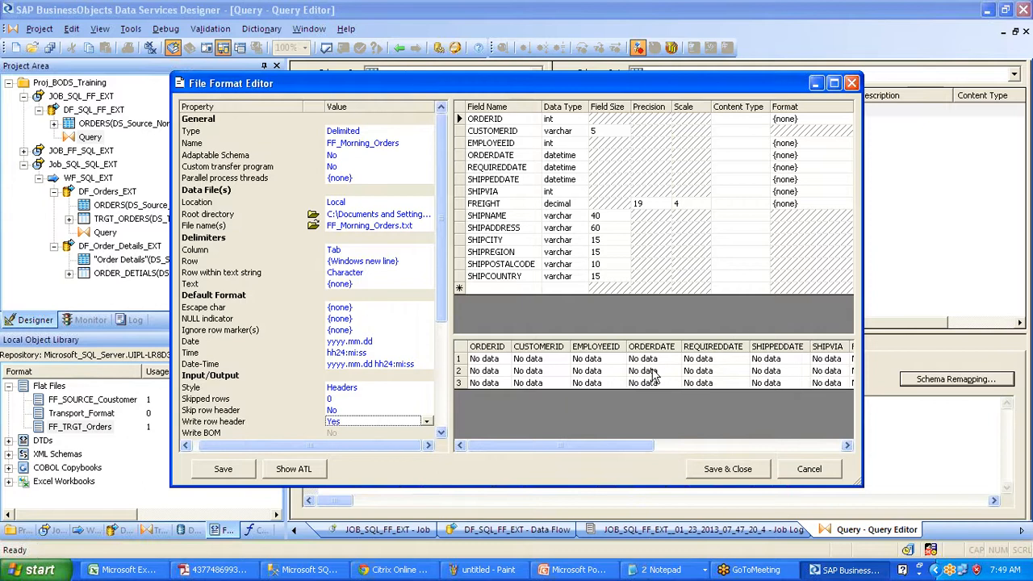
click(708, 473)
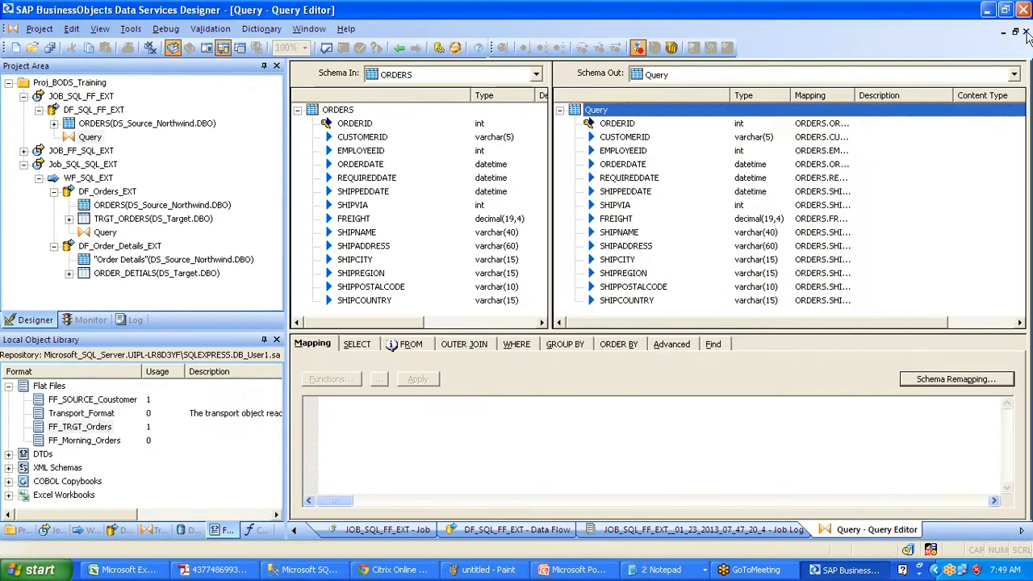
- Add FF_Morning_Orders to the data flow right of Query as a target
click(399, 48)
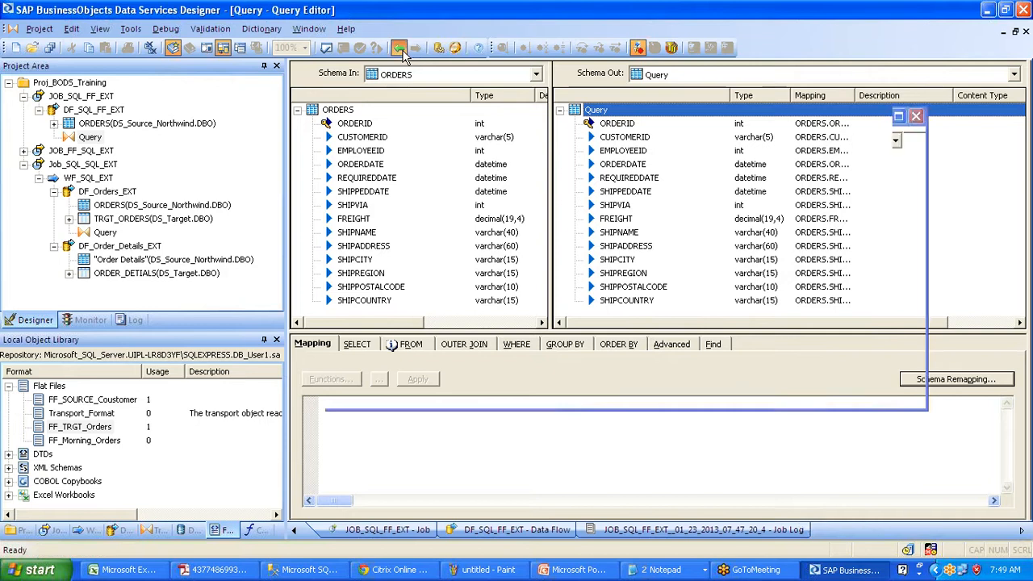
click(399, 48)
click(102, 442)
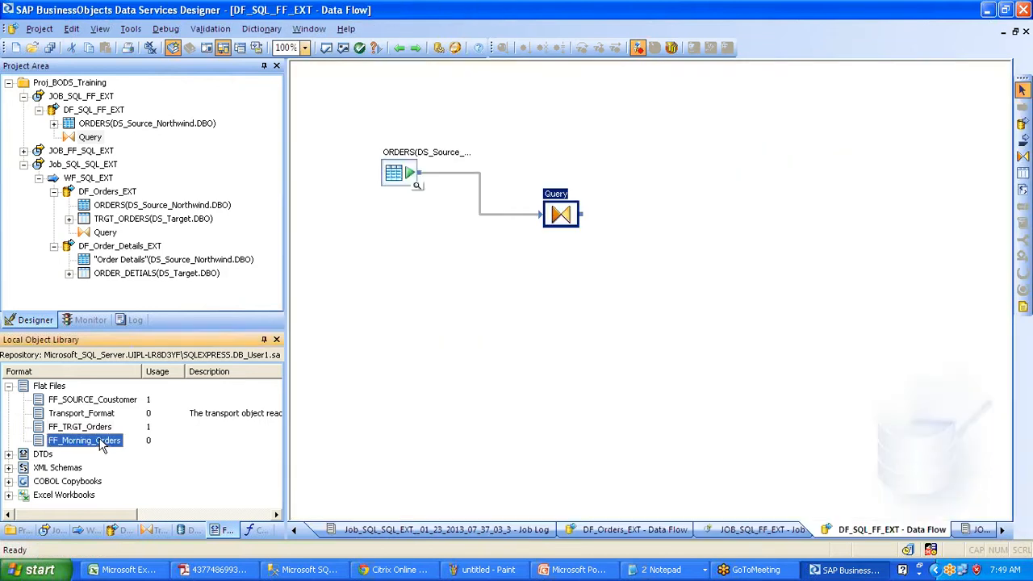
drag(106, 440, 734, 194)
click(763, 211)
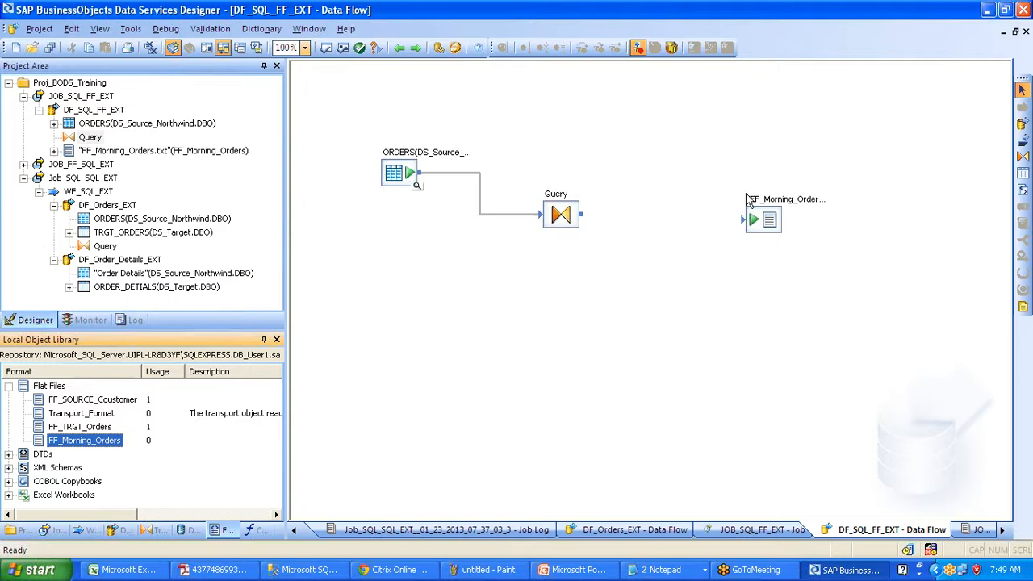
- Place the FF_TRGT_Orders flat file format on the data flow as a target
key(ctrl+Tab)
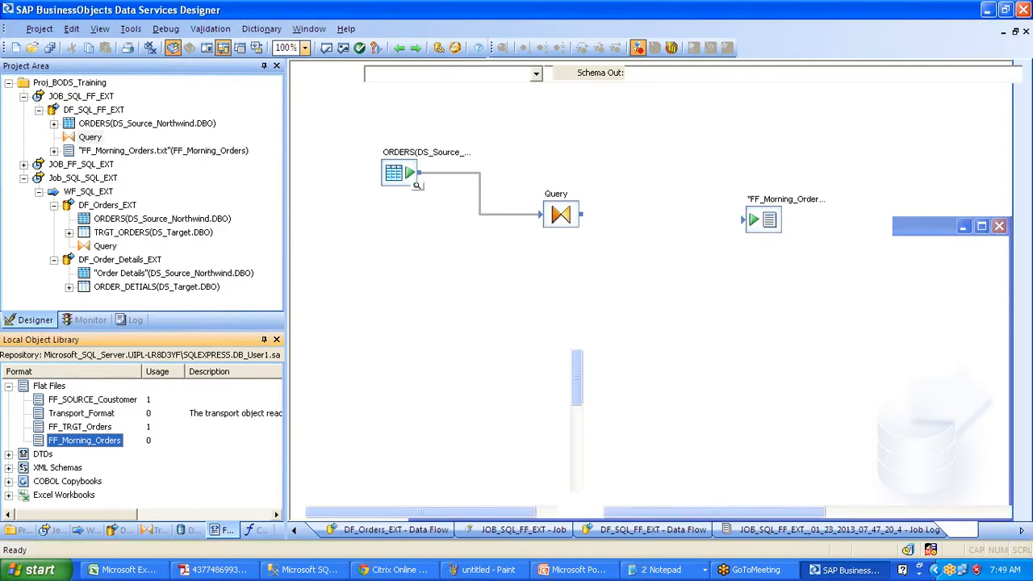
key(ctrl+Tab)
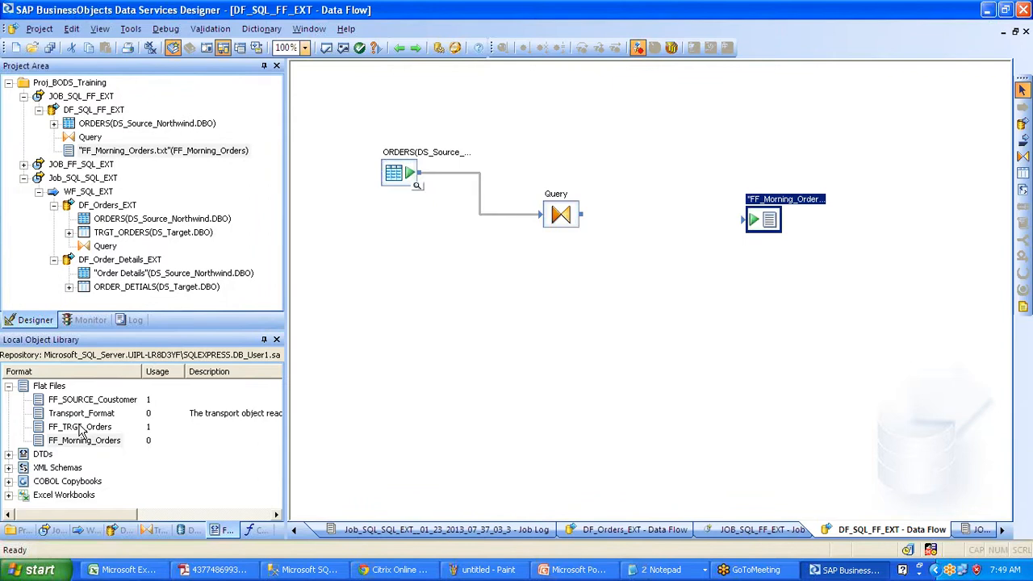
click(80, 428)
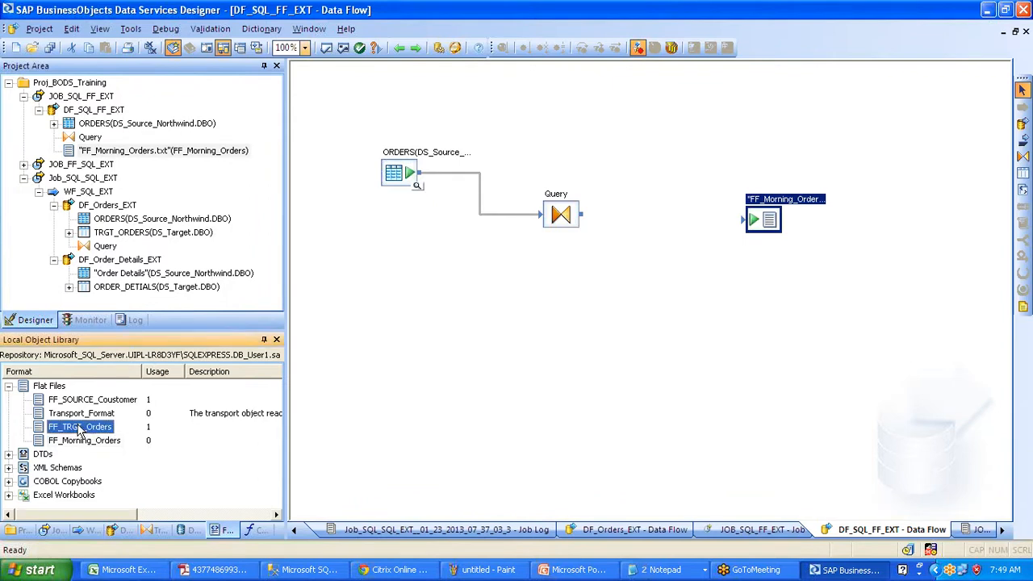
drag(80, 428, 612, 346)
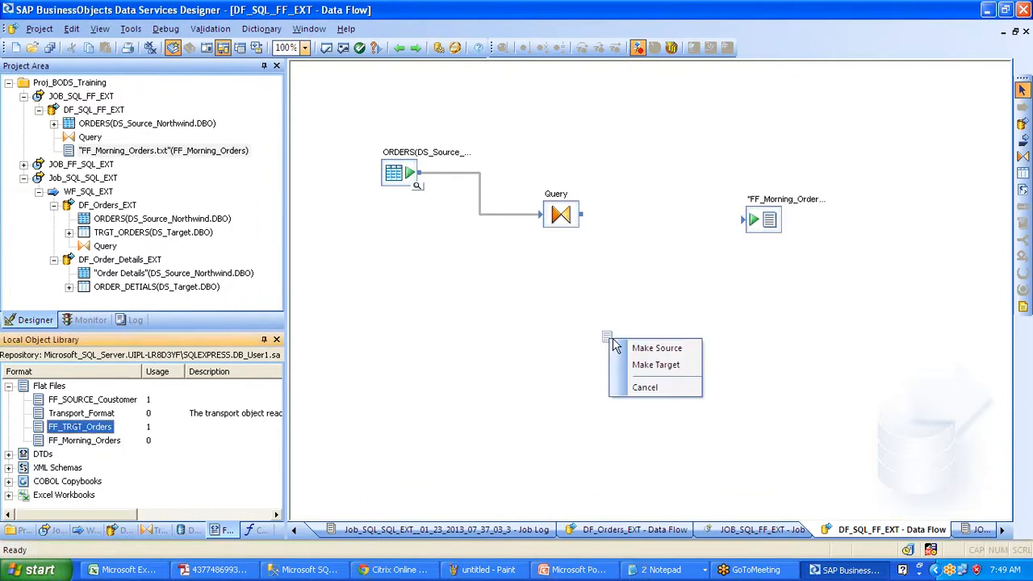
click(645, 364)
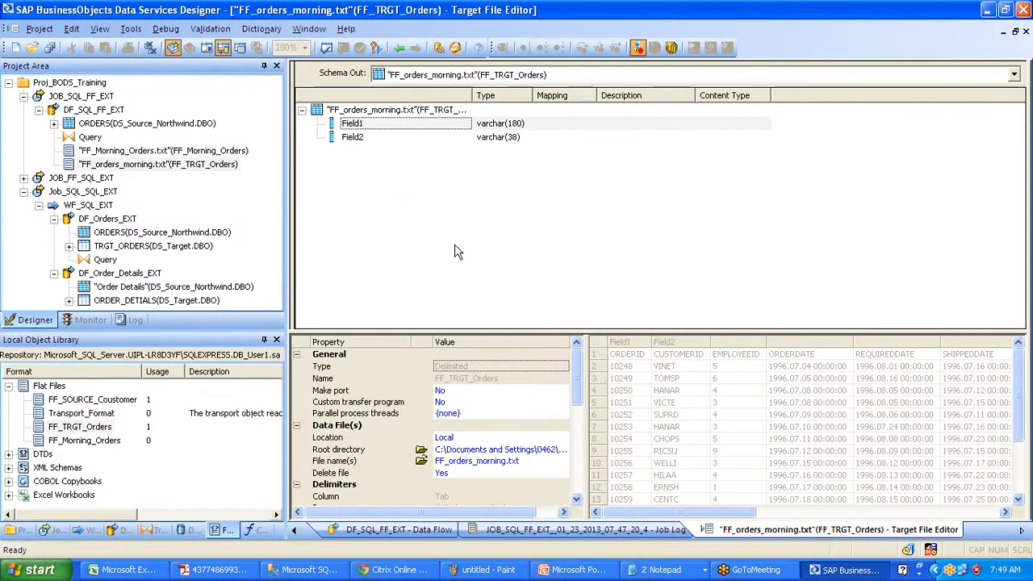
- Delete the leftover FF_orders_morning target and connect Query's output to FF_Morning_Orders
click(400, 50)
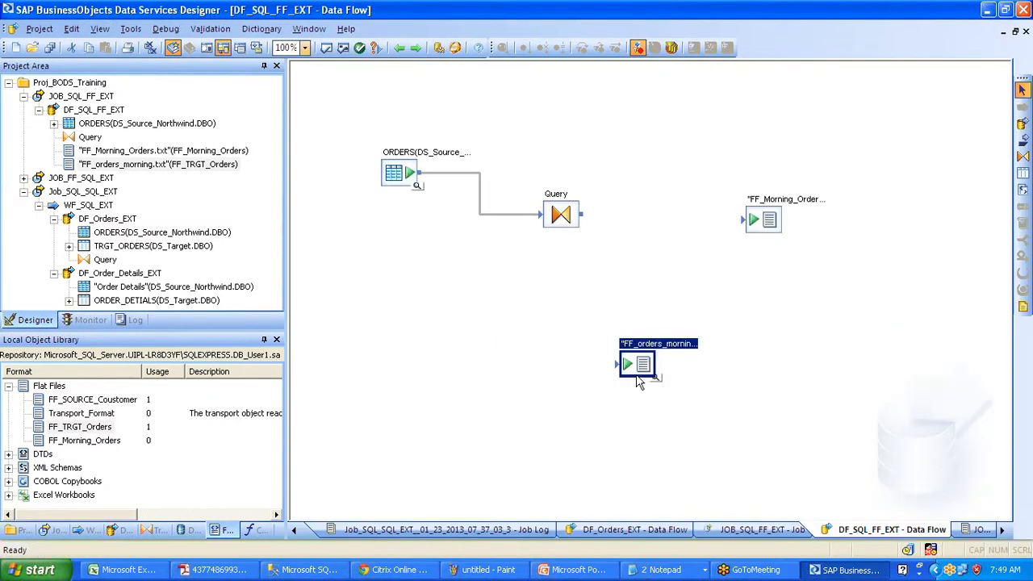
key(Delete)
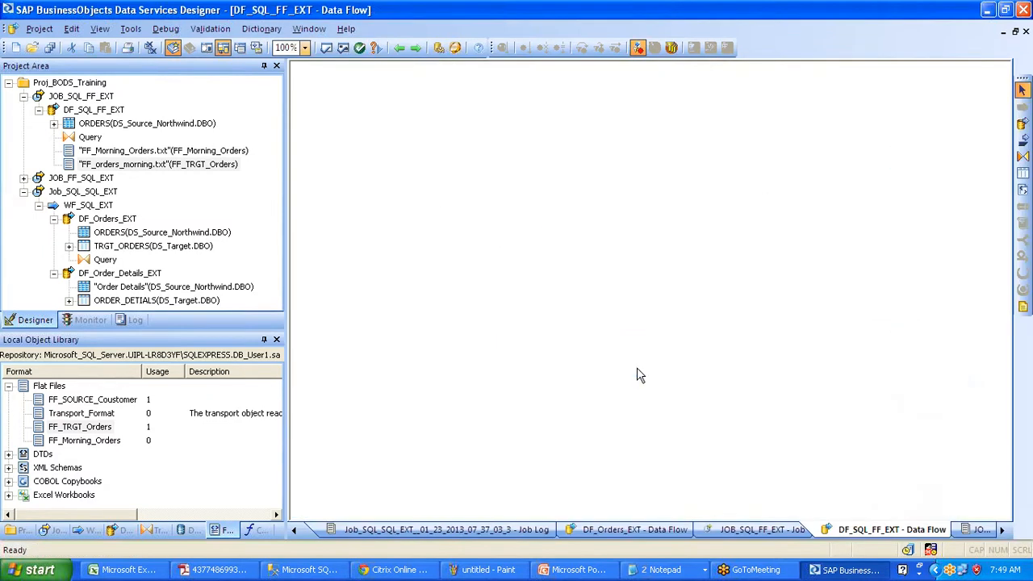
drag(581, 213, 744, 219)
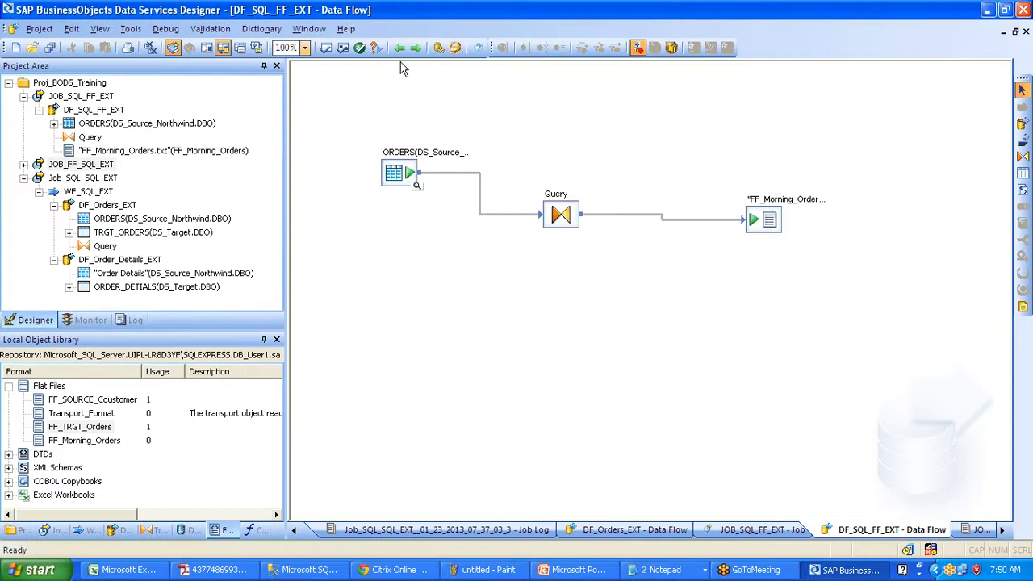
- Validate DF_SQL_FF_EXT without errors and dismiss the Output window
click(342, 48)
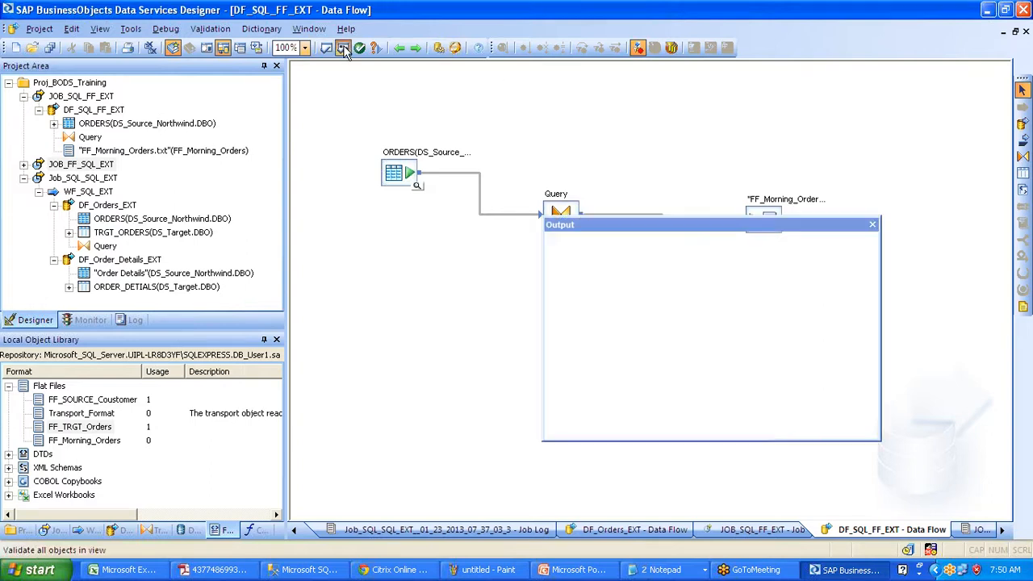
click(873, 225)
click(101, 96)
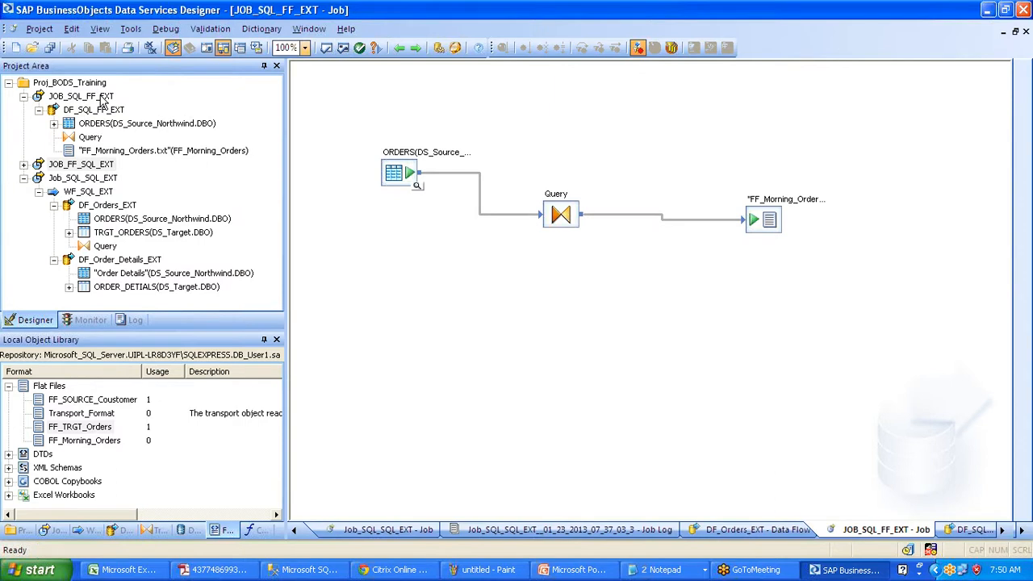
- Execute JOB_SQL_FF_EXT, confirm 830 rows loaded in the monitor, then show the desktop
right_click(102, 98)
click(133, 105)
click(586, 459)
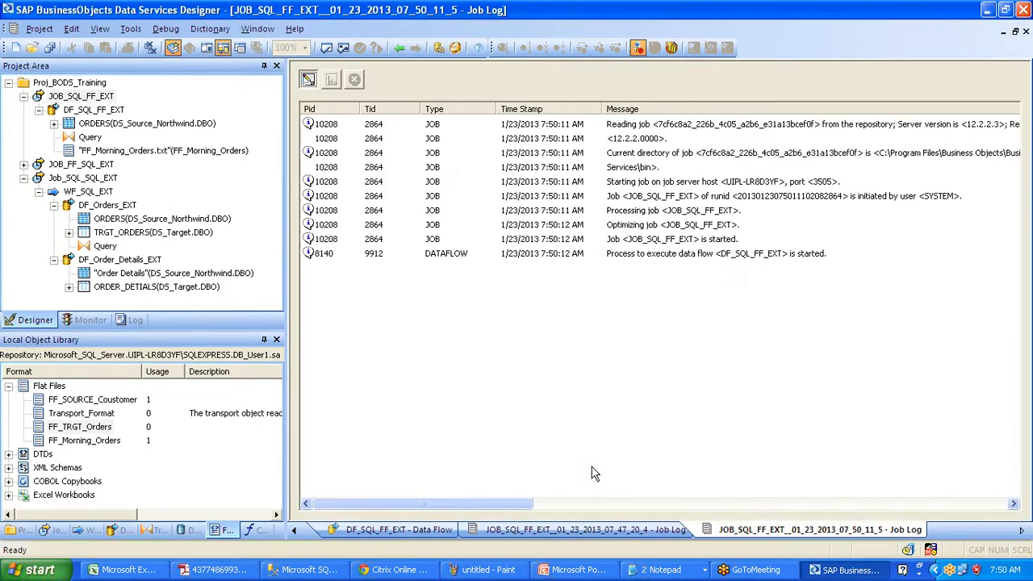
click(331, 81)
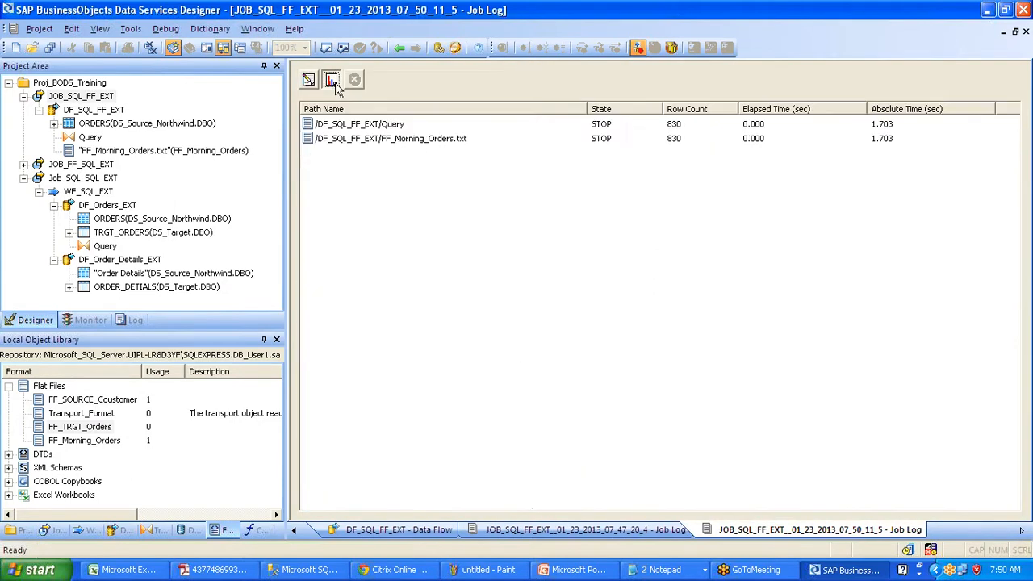
key(super+d)
click(370, 515)
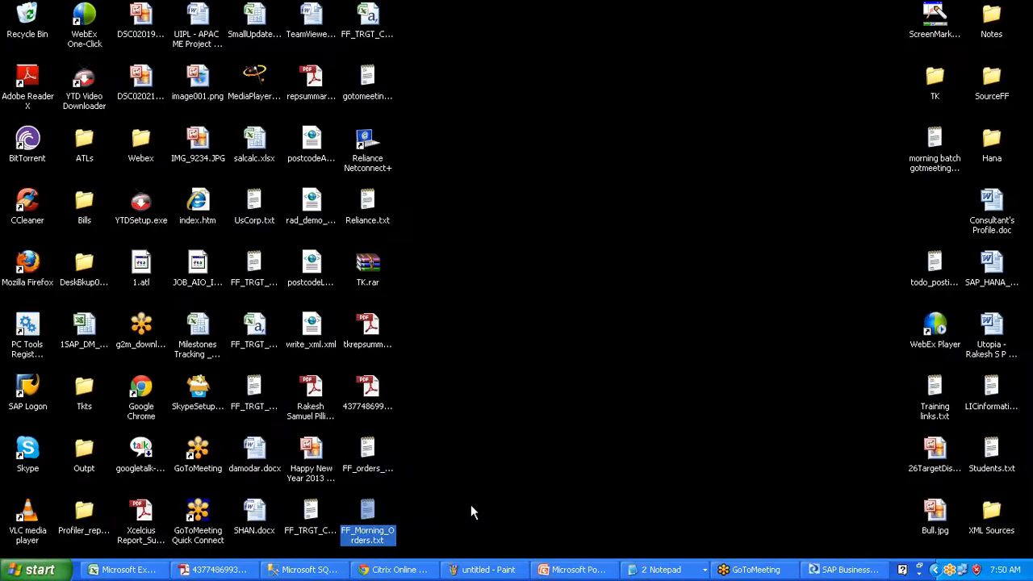
right_click(369, 511)
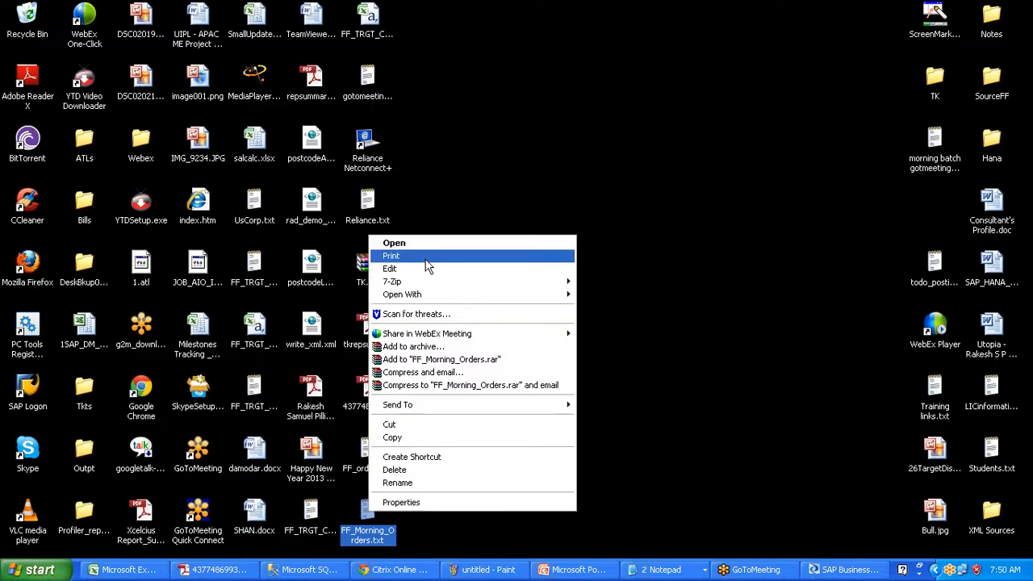
click(427, 244)
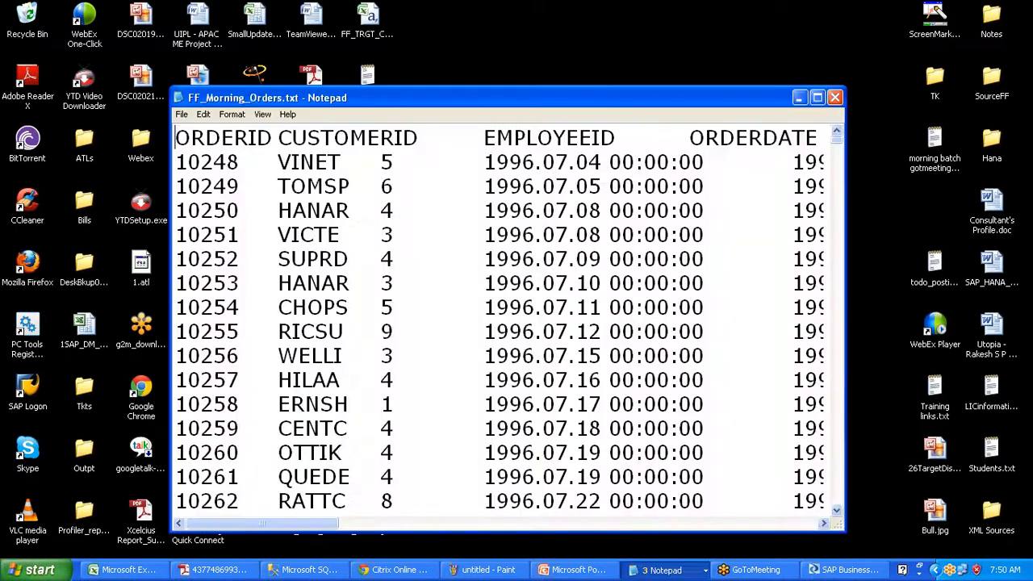
click(839, 99)
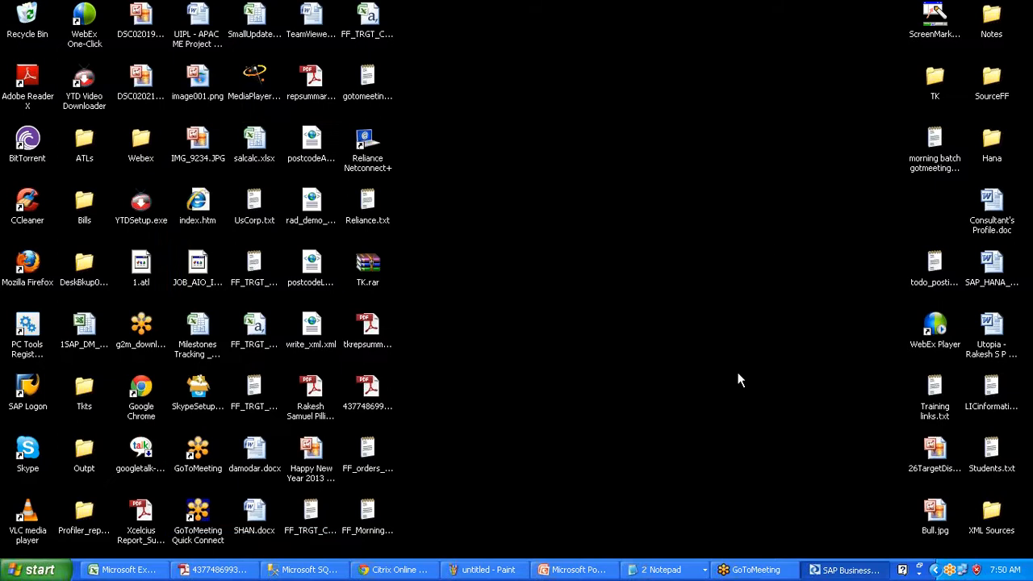
click(673, 567)
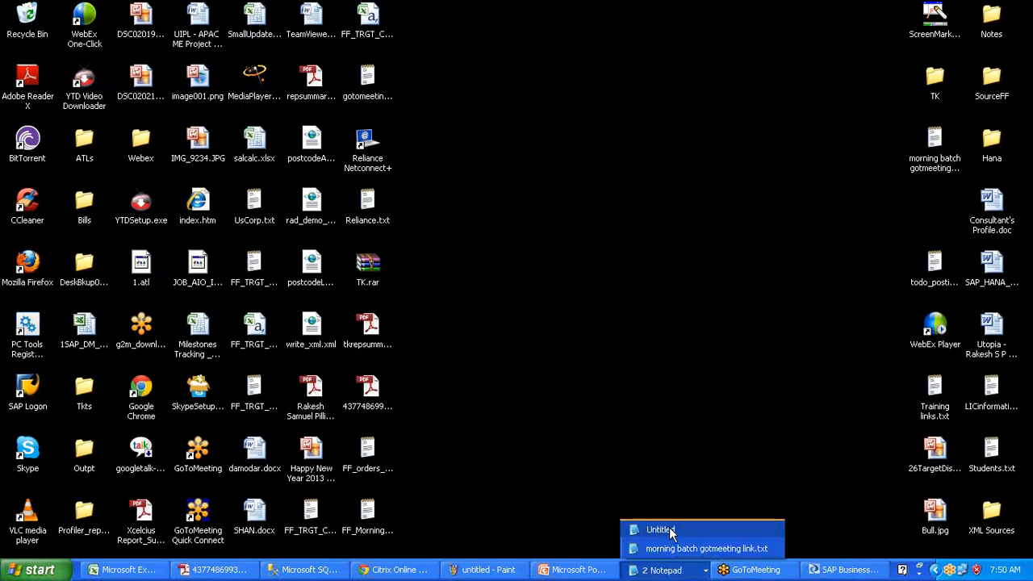
click(669, 530)
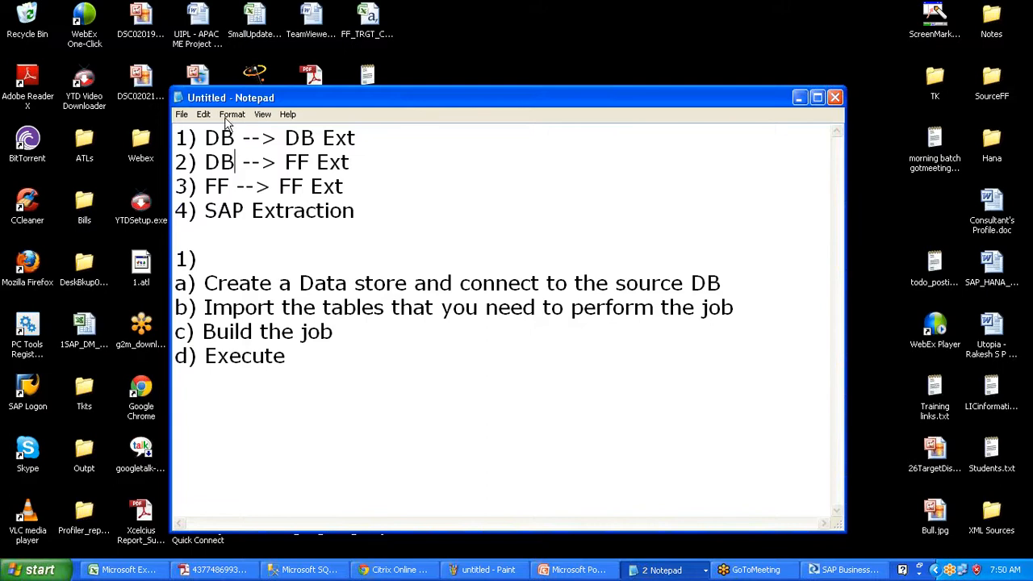
drag(204, 186, 347, 186)
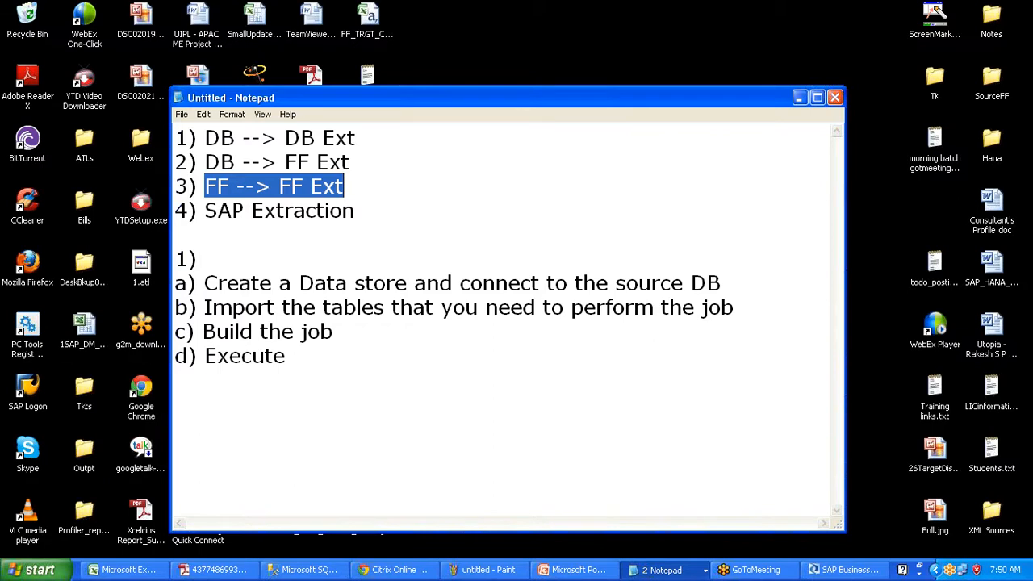
click(798, 98)
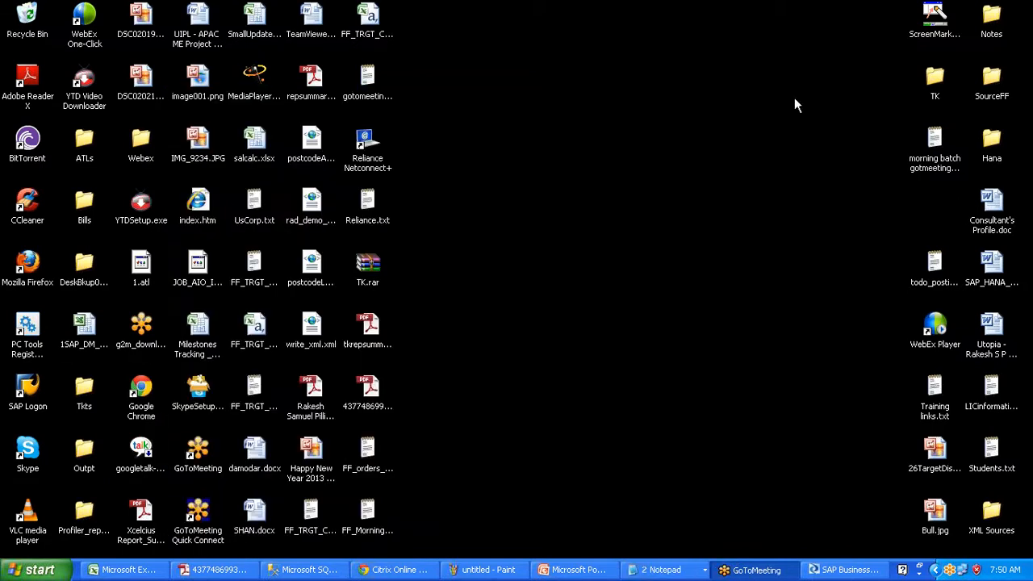
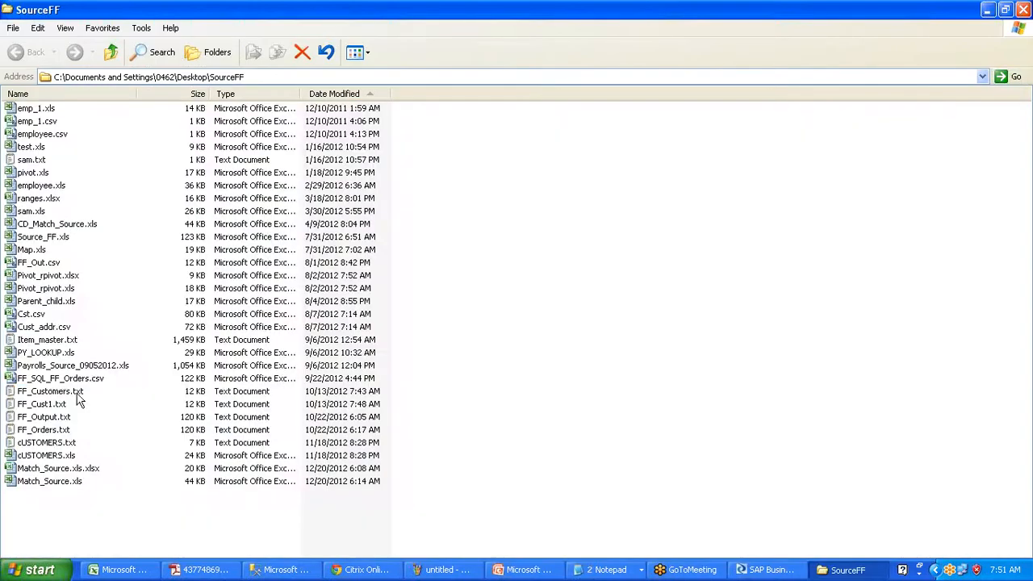
- Check FF_Customers.txt in the SourceFF folder, minimize the folder, and return to the Designer
click(80, 391)
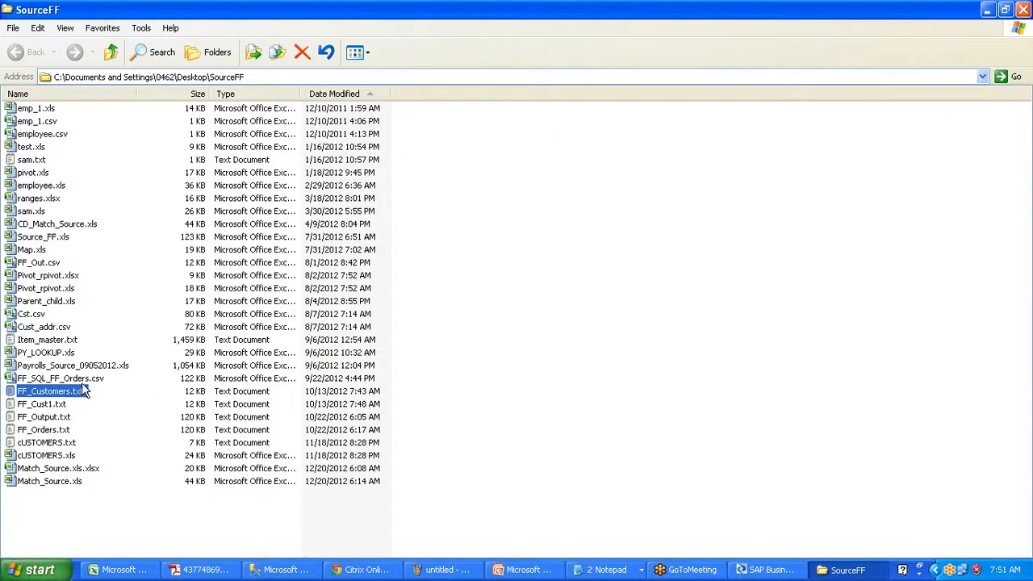
click(986, 9)
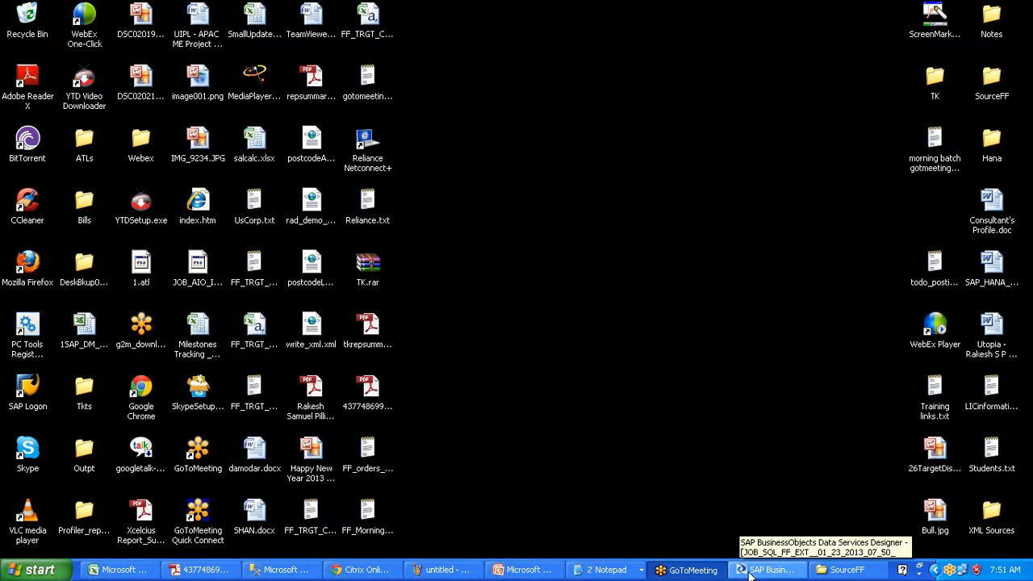
click(751, 571)
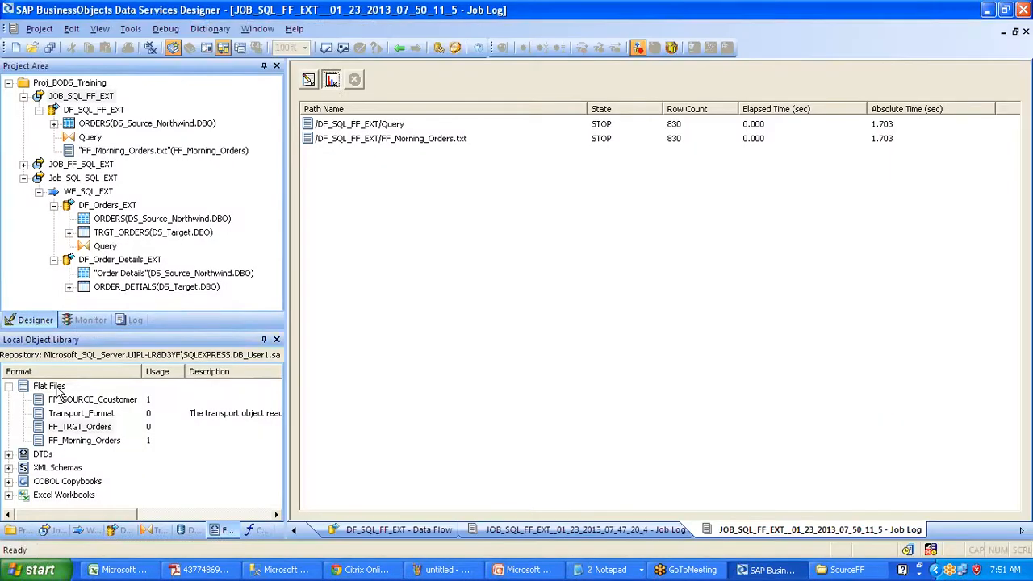
- Create a new flat file format under Flat Files named FF_Source_Cust
click(50, 385)
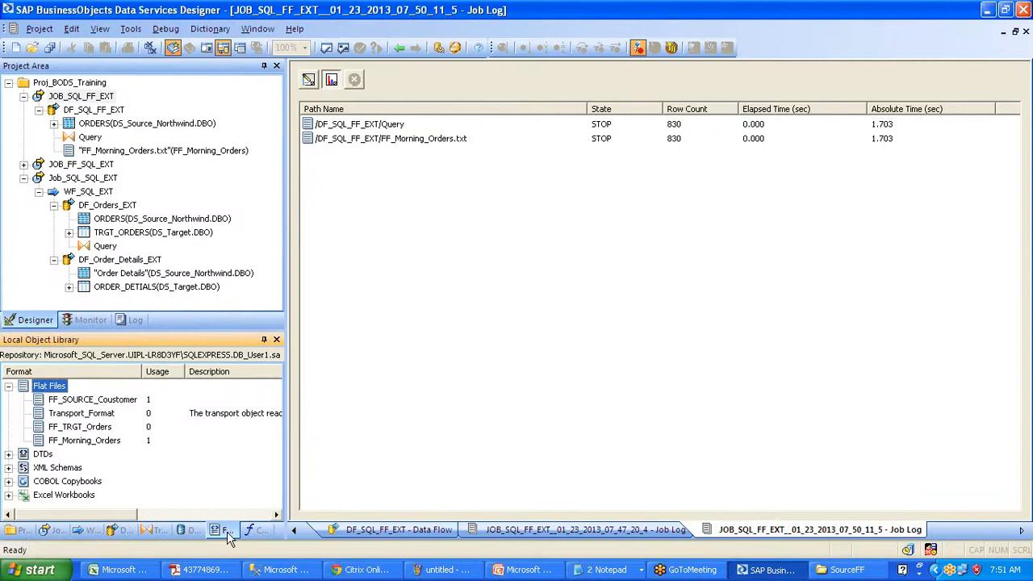
right_click(55, 389)
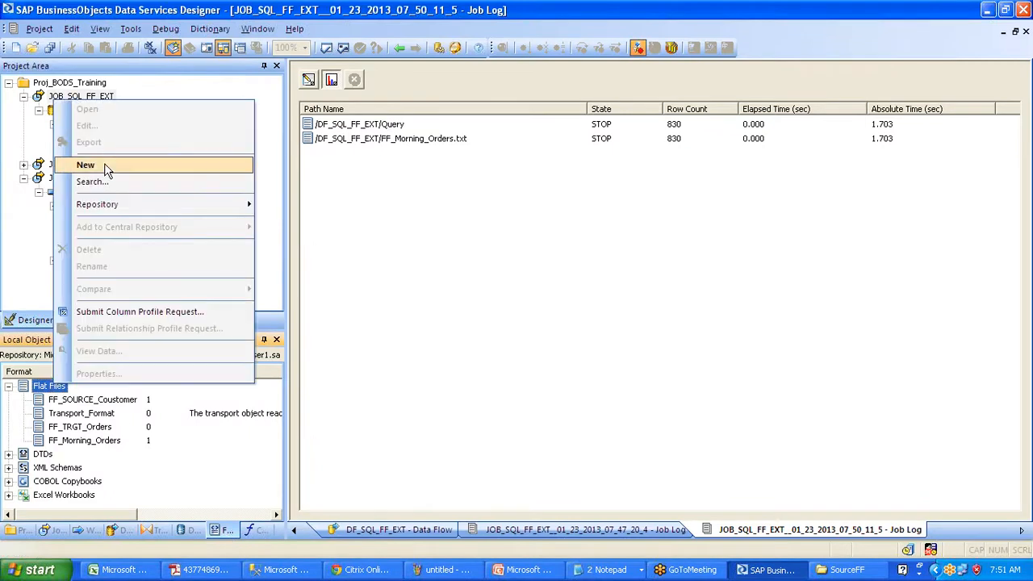
click(104, 166)
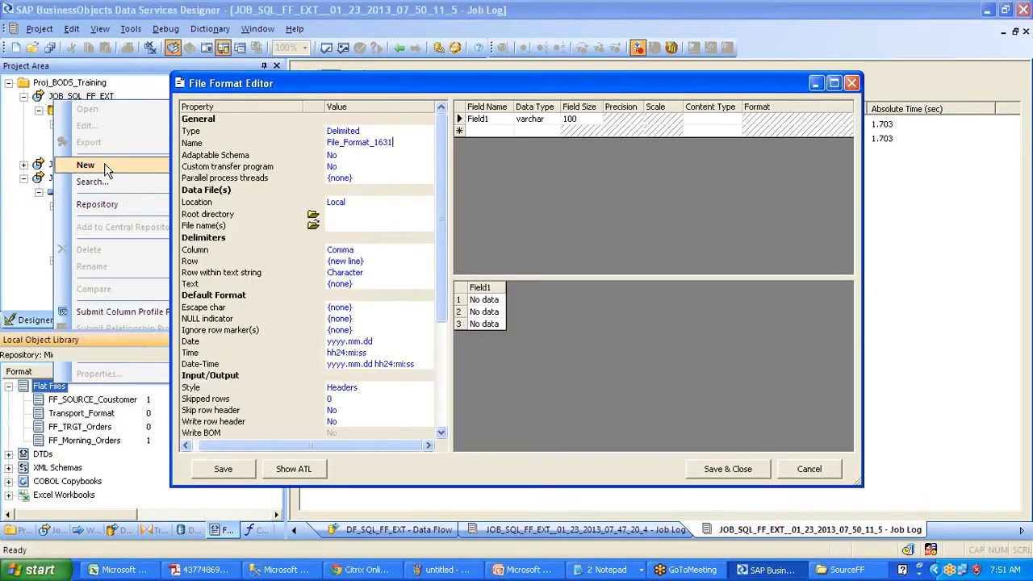
key(BackSpace)
text(FF_)
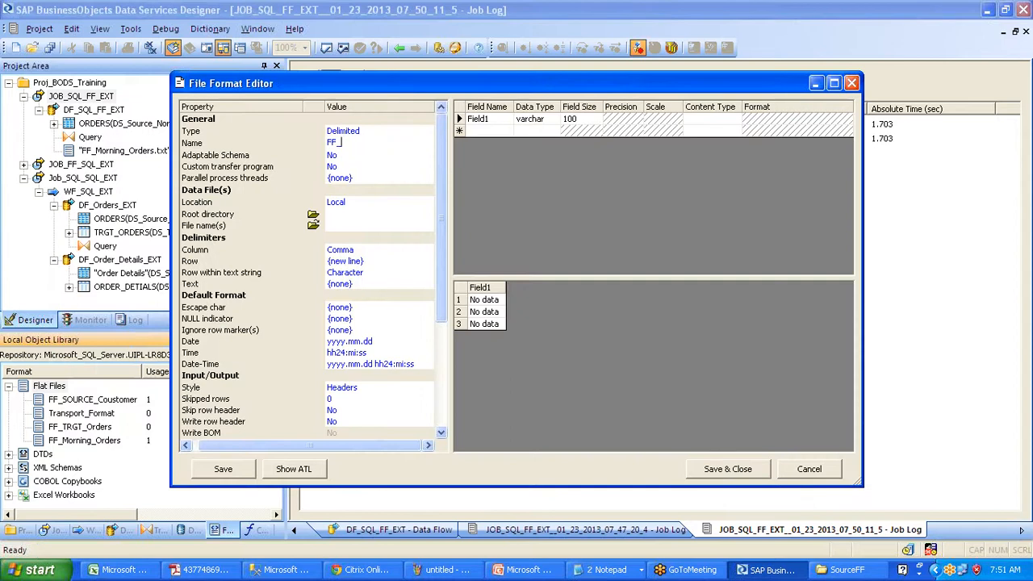
text(Source_Cust)
- Set the format's root directory to the SourceFF folder
click(313, 214)
drag(621, 244, 612, 220)
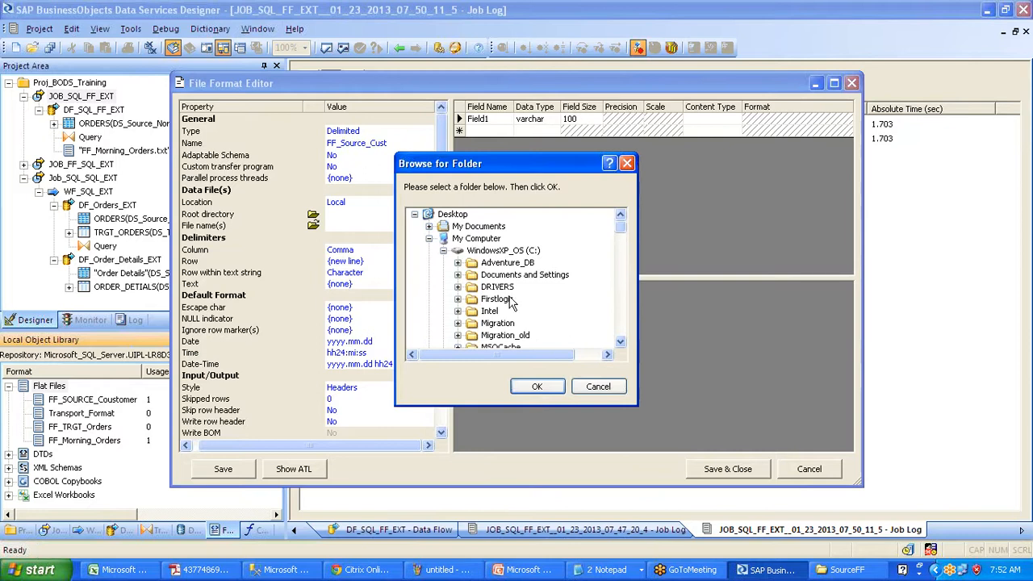
click(443, 250)
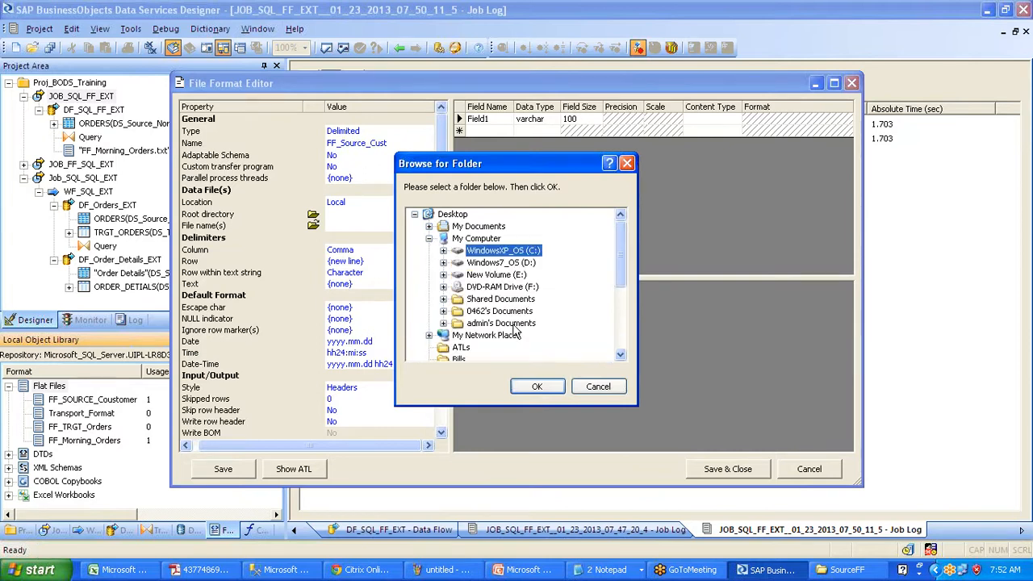
click(620, 356)
click(620, 356)
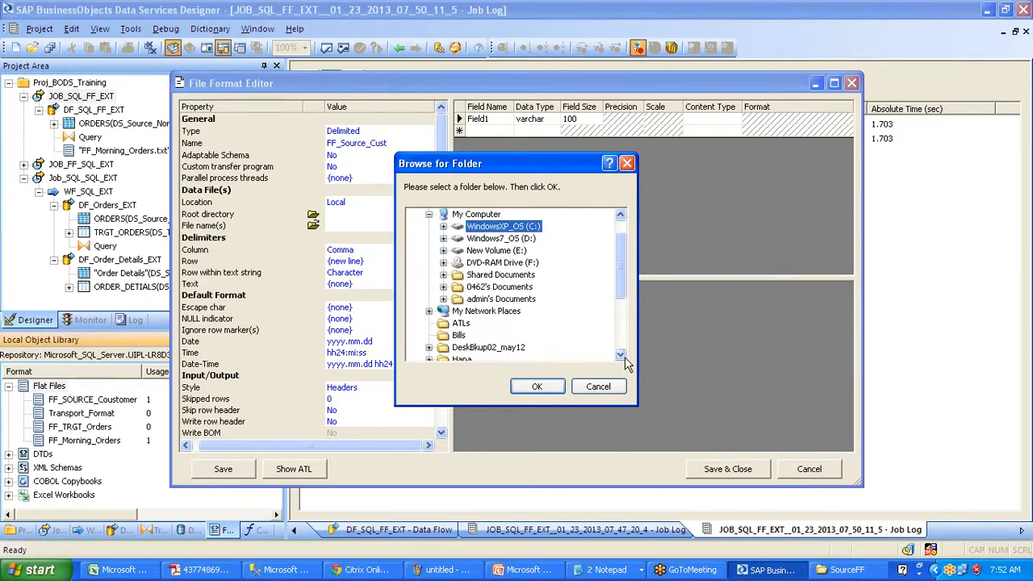
click(620, 356)
click(621, 356)
click(621, 356)
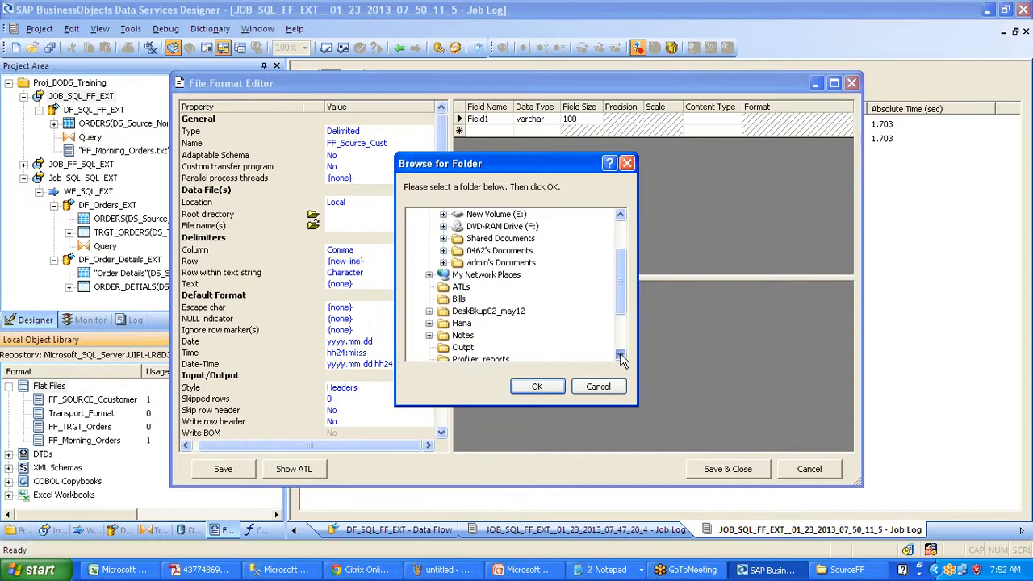
click(620, 356)
click(621, 356)
click(621, 355)
click(476, 335)
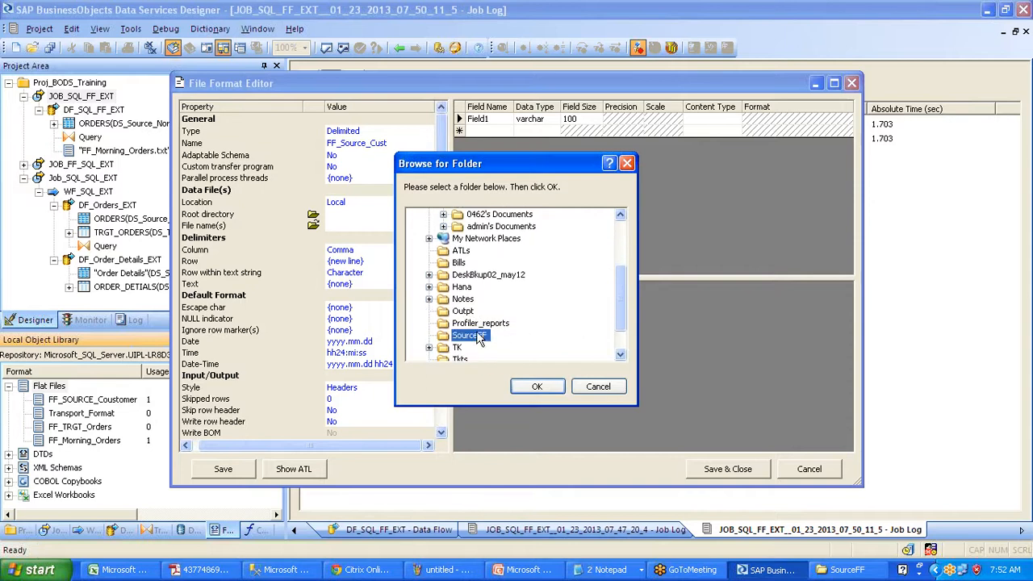
click(536, 387)
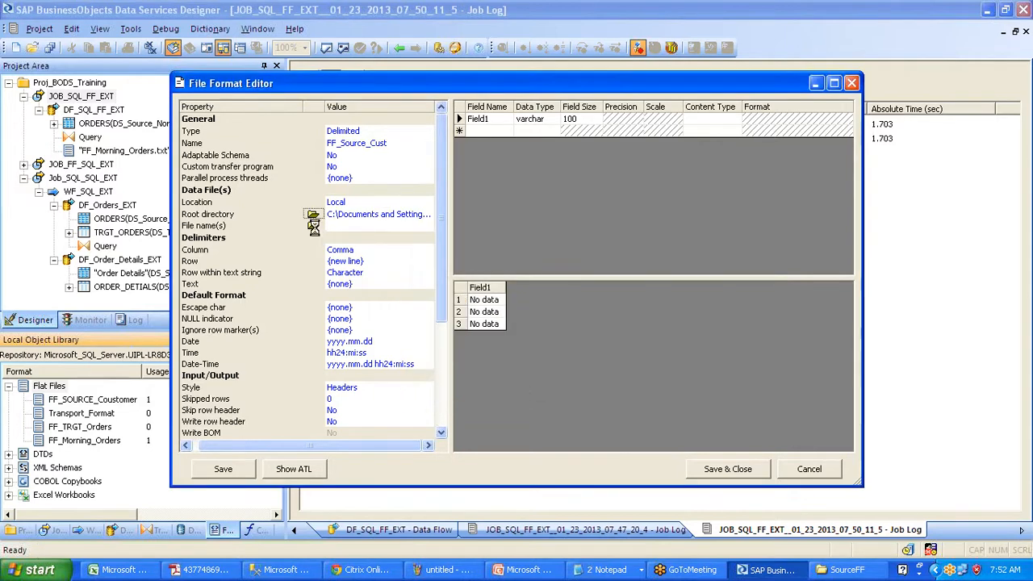
- Choose FF_Customers.txt as the format's data file
click(314, 226)
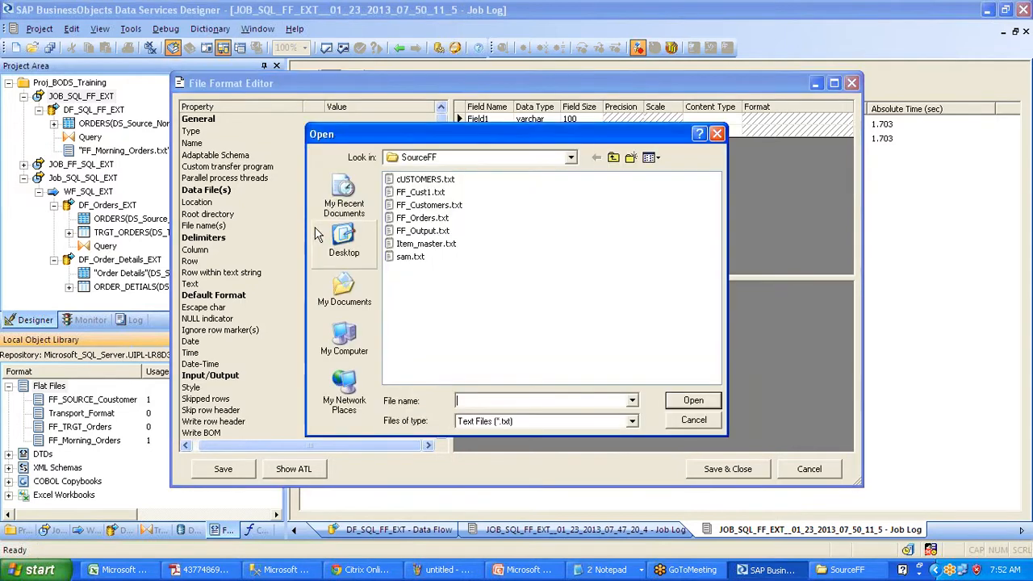
click(459, 207)
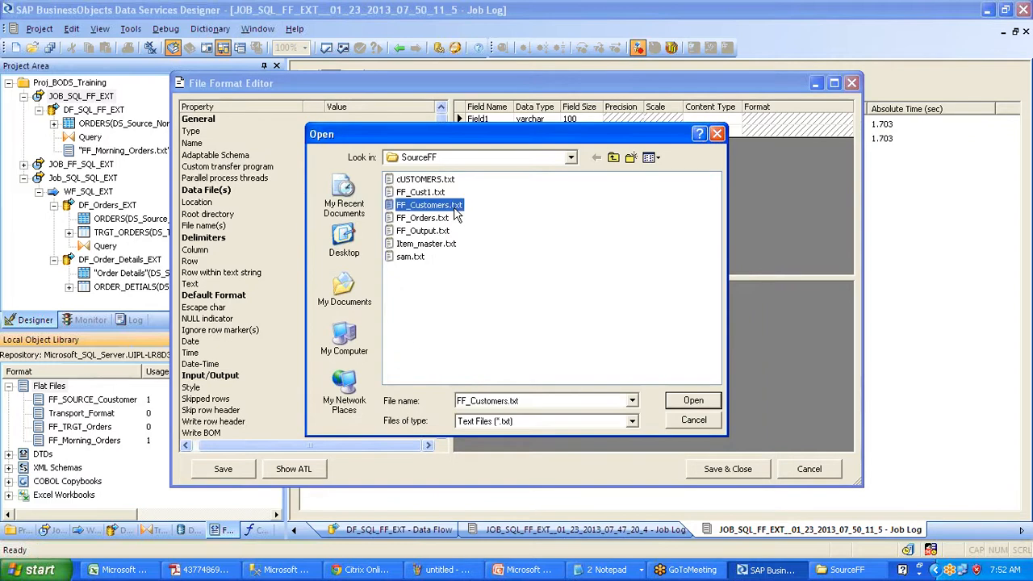
click(682, 399)
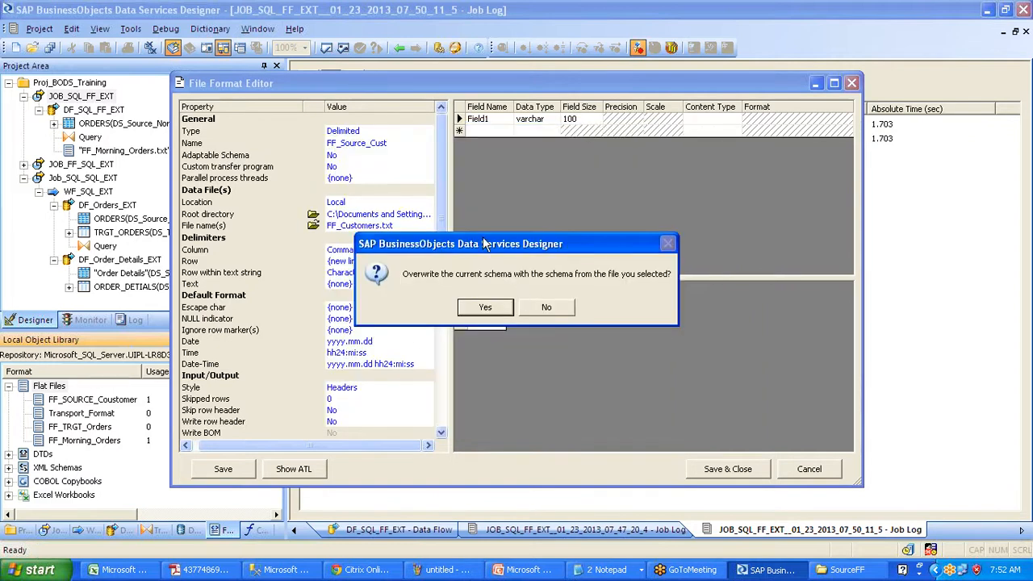
drag(484, 247, 514, 274)
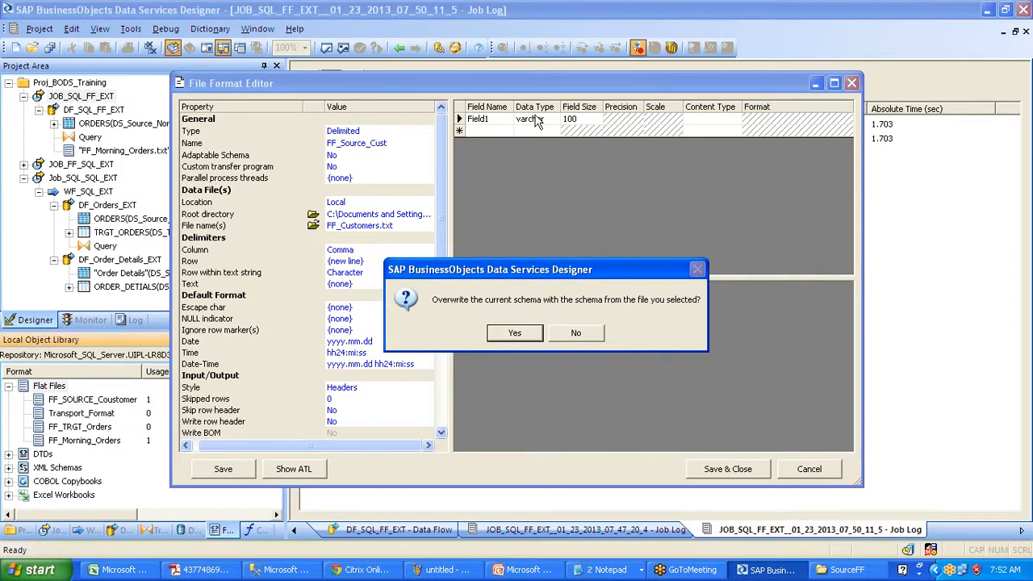
- Set Skip row header and Write row header to Yes, rebuilding the schema from the file
click(514, 332)
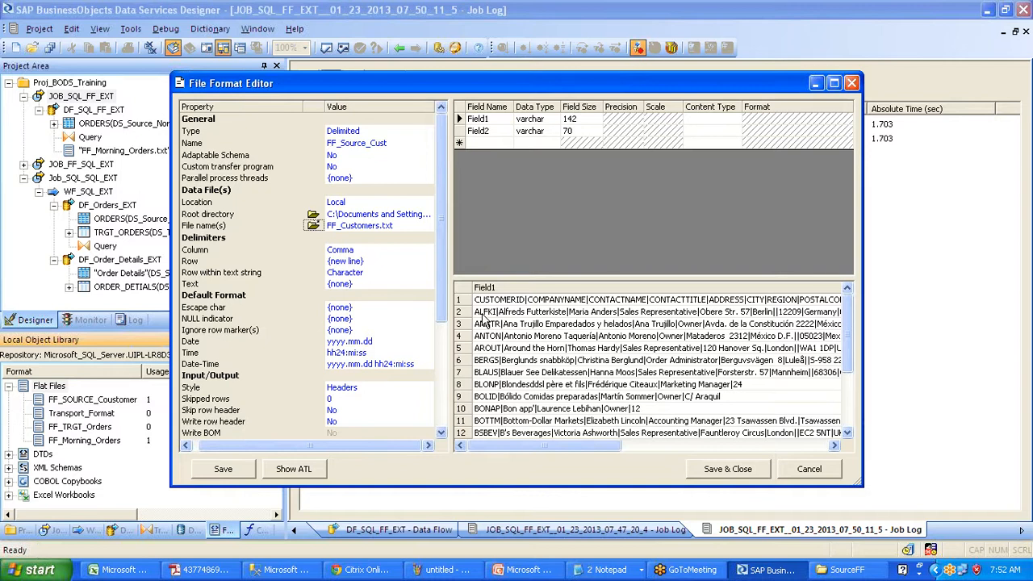
click(367, 411)
click(367, 412)
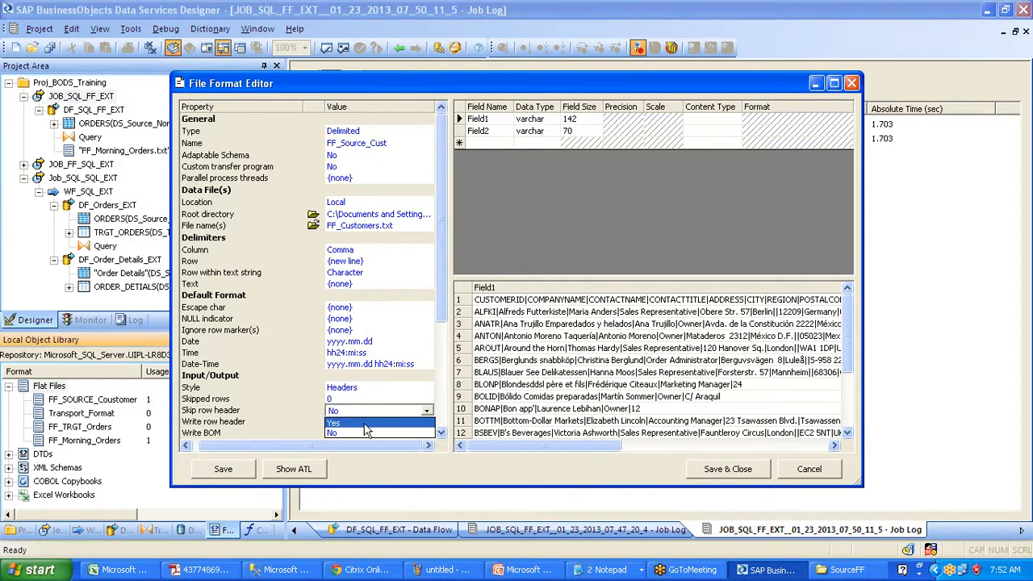
click(365, 429)
click(367, 412)
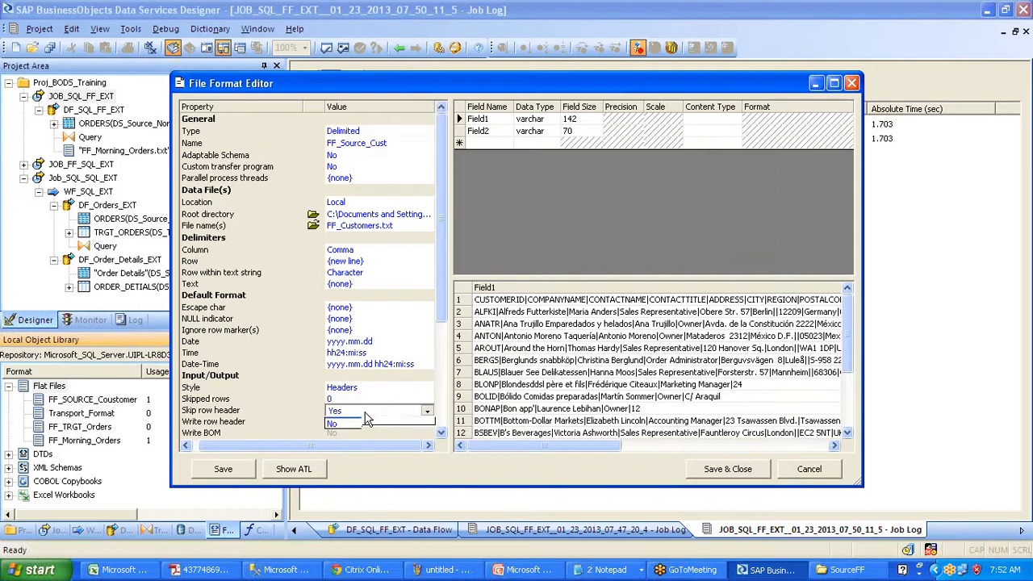
click(360, 431)
click(365, 422)
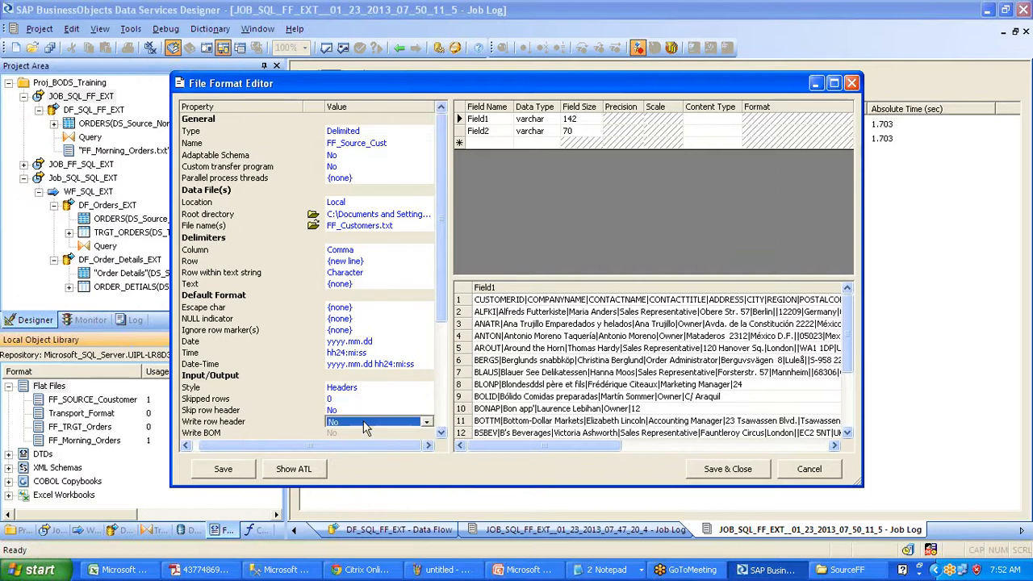
click(364, 422)
click(367, 441)
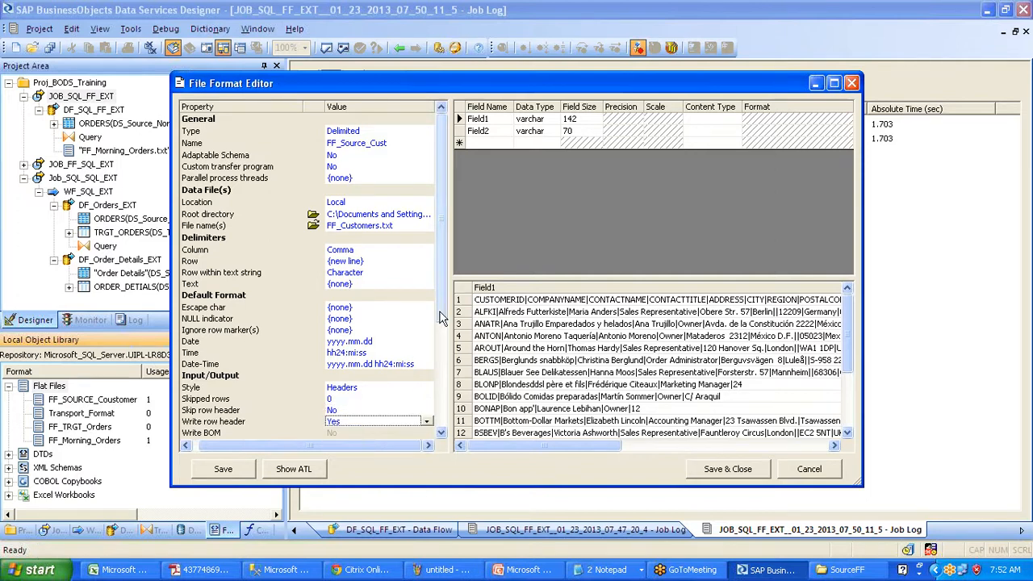
click(371, 411)
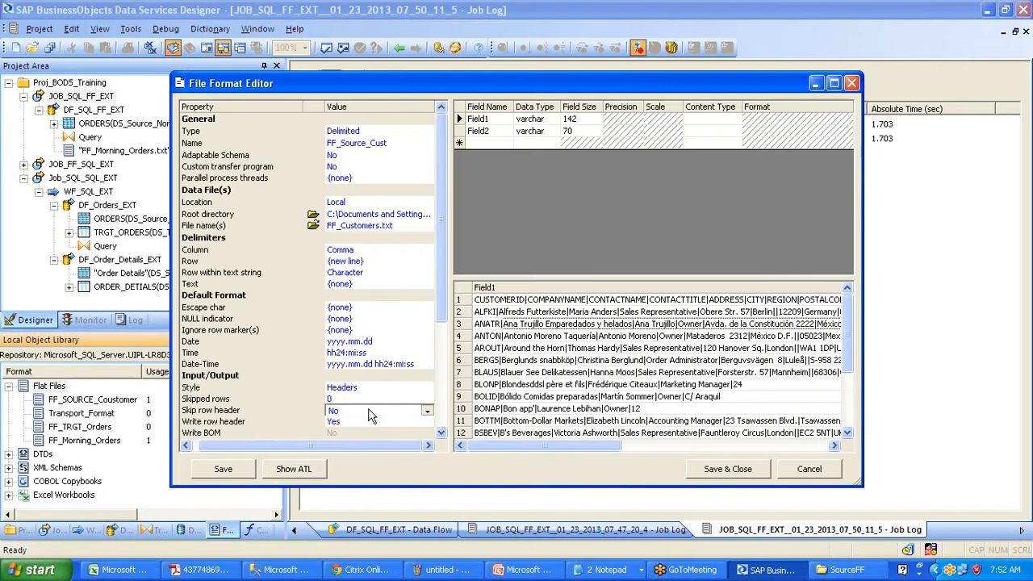
click(368, 423)
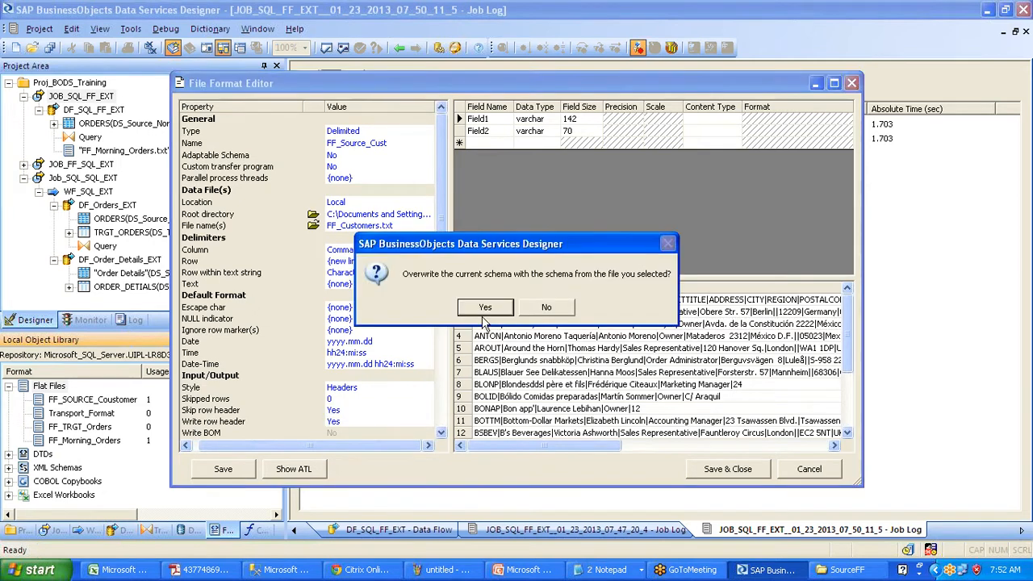
click(485, 309)
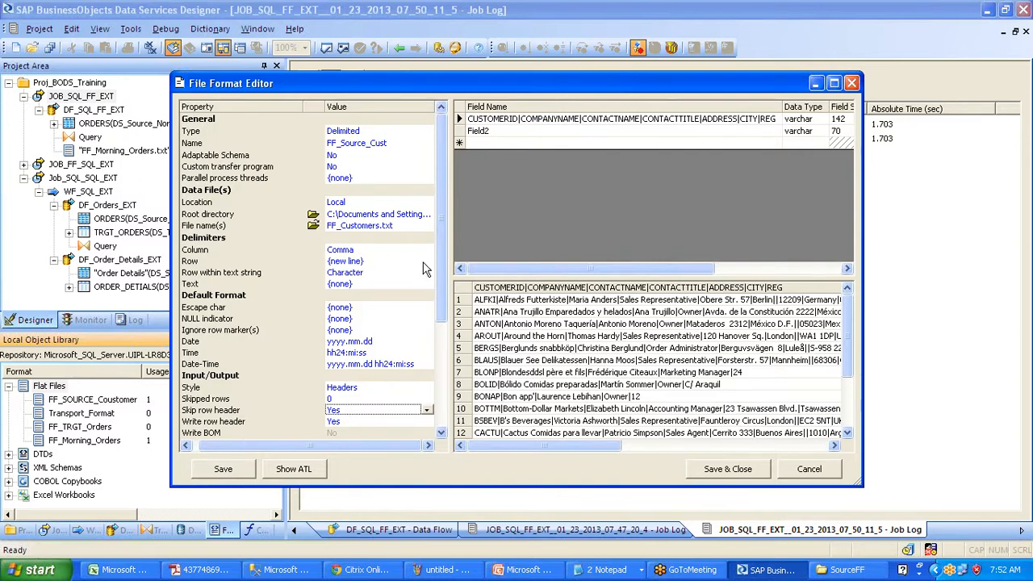
- Set the column delimiter to pipe, overwrite the schema with 11 fields, and save the format
click(392, 252)
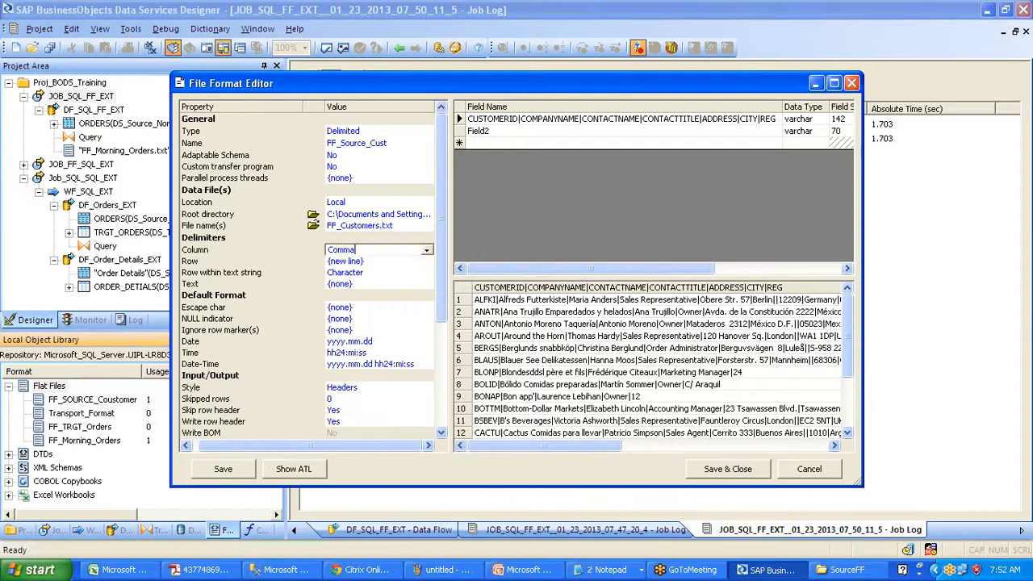
click(426, 250)
click(418, 268)
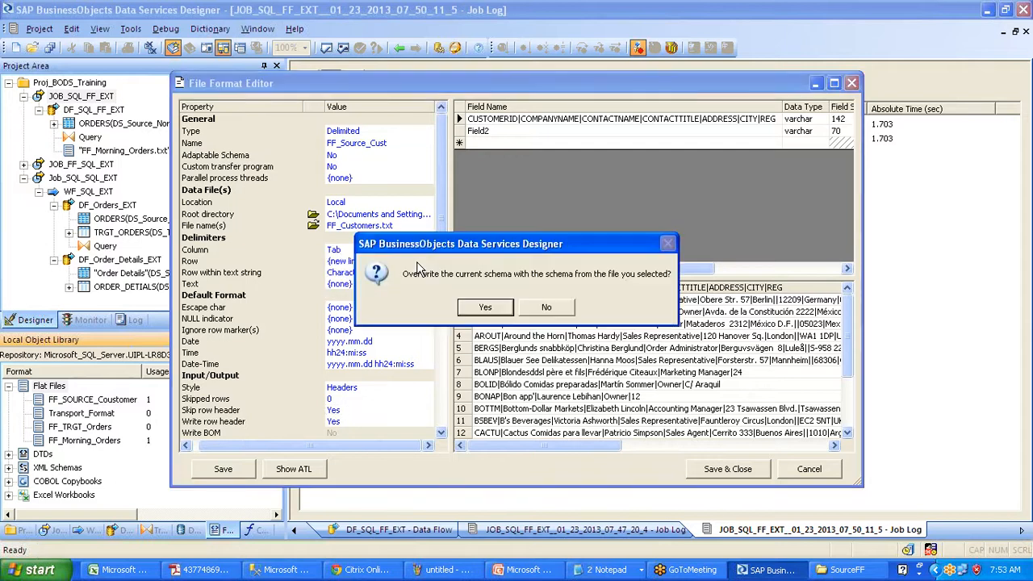
click(478, 306)
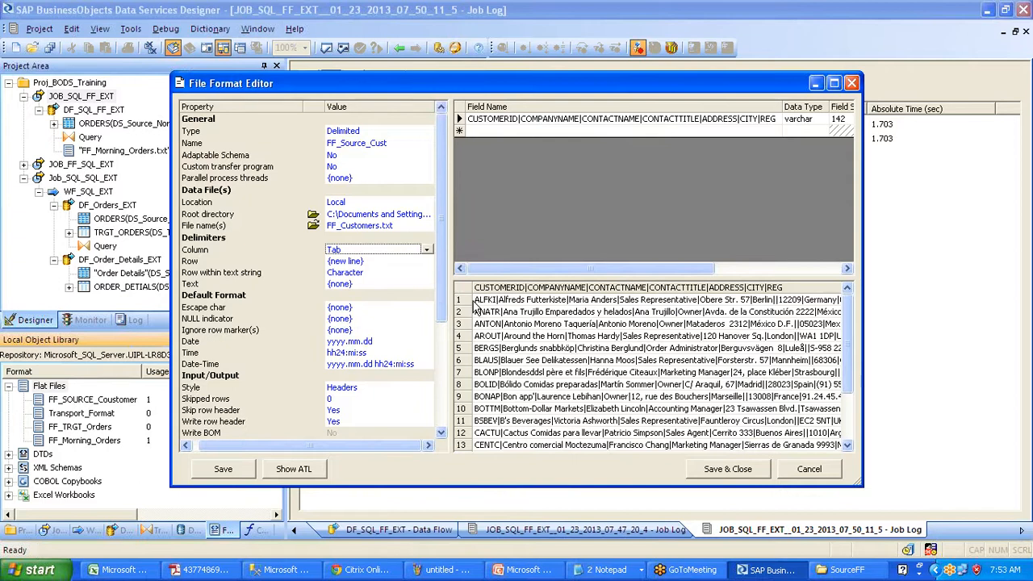
click(426, 251)
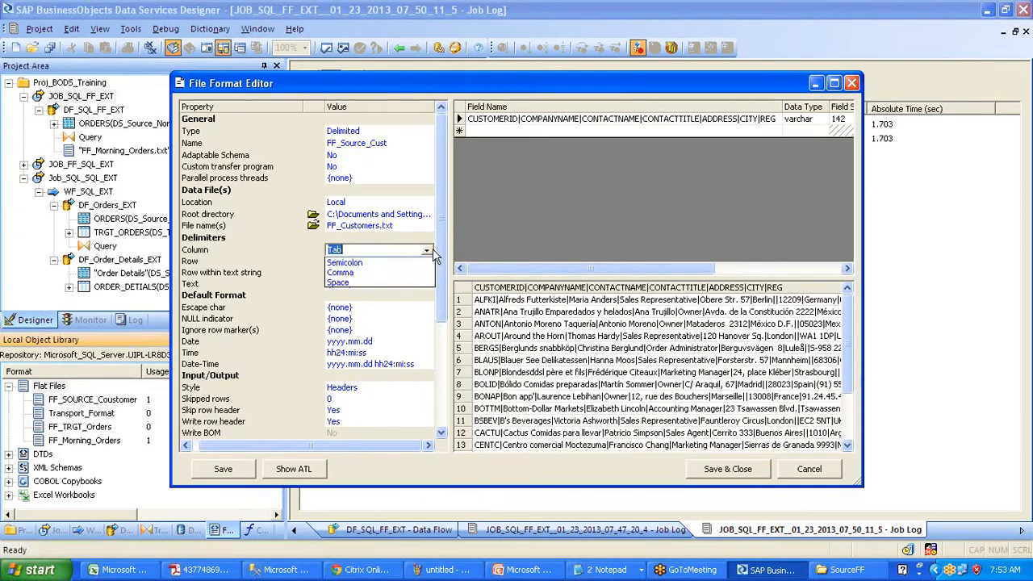
click(391, 250)
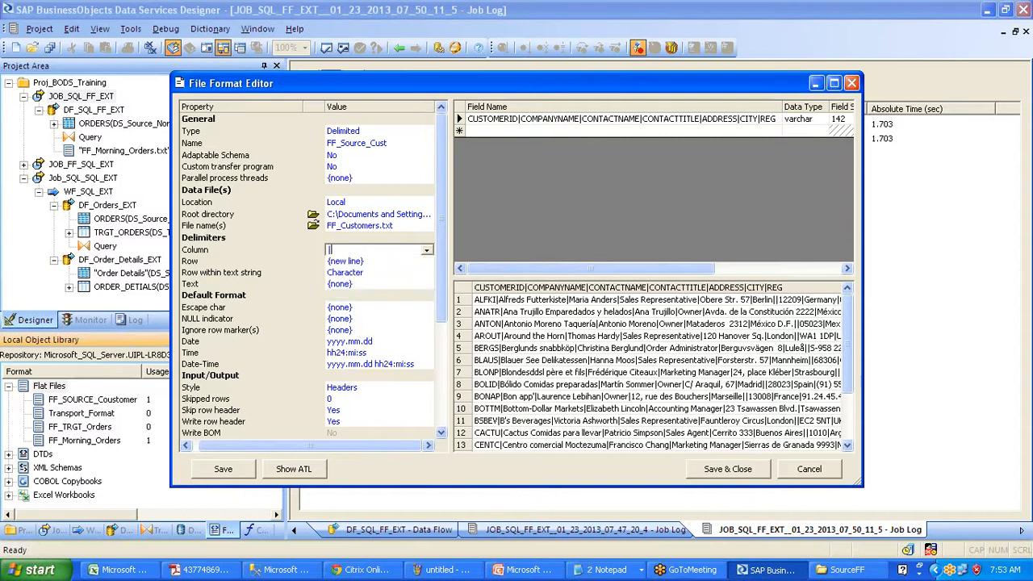
click(604, 337)
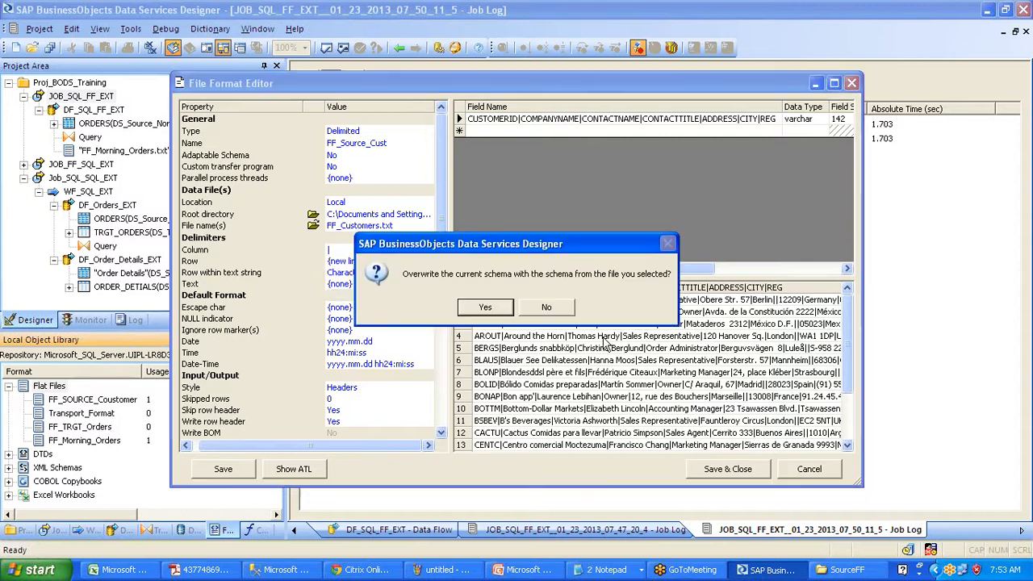
click(485, 306)
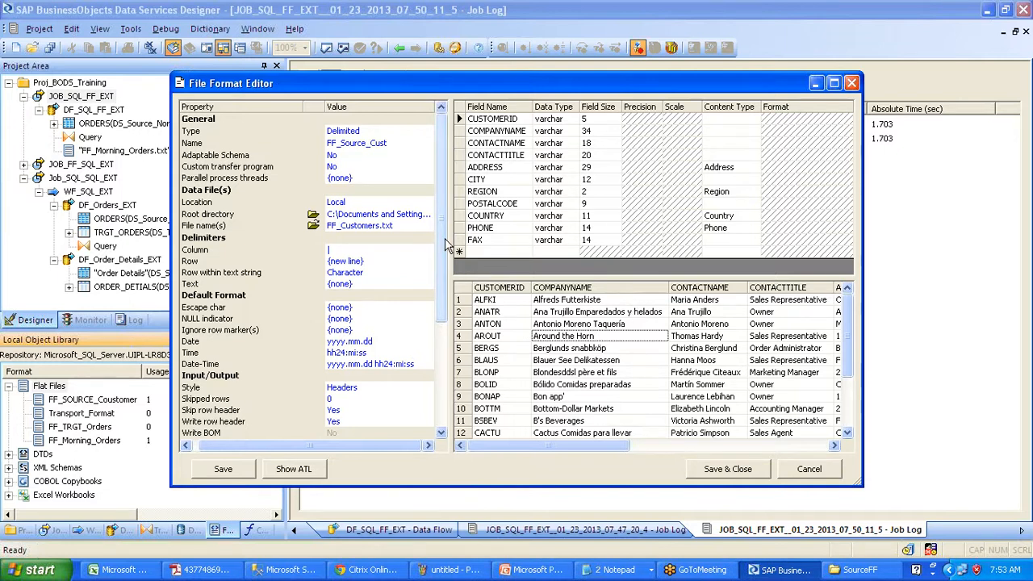
click(746, 472)
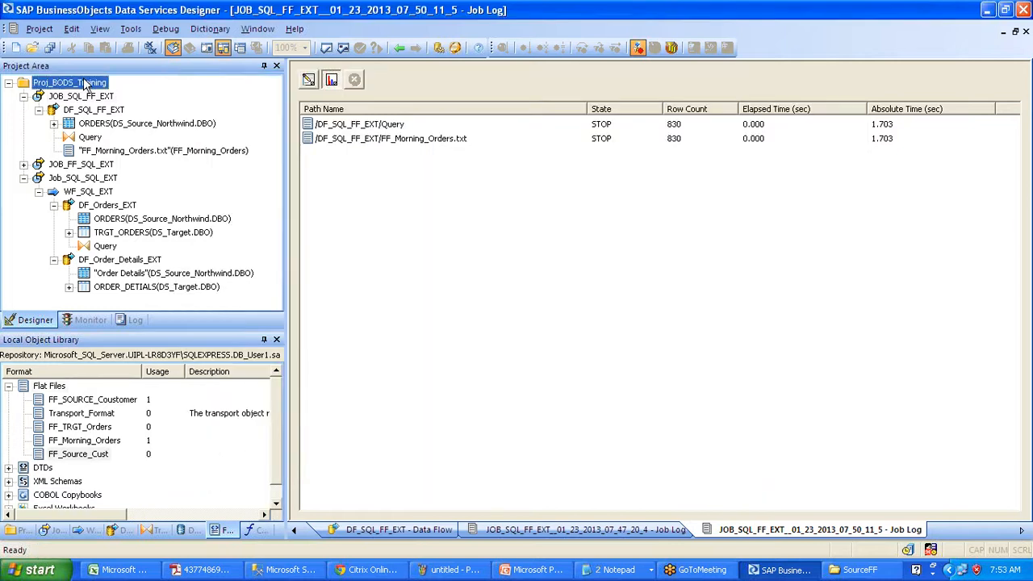
- Add batch job Job_FF_FF_EXT to Proj_BODS_Training with a data flow named DF_FF_FF_EXT
right_click(84, 82)
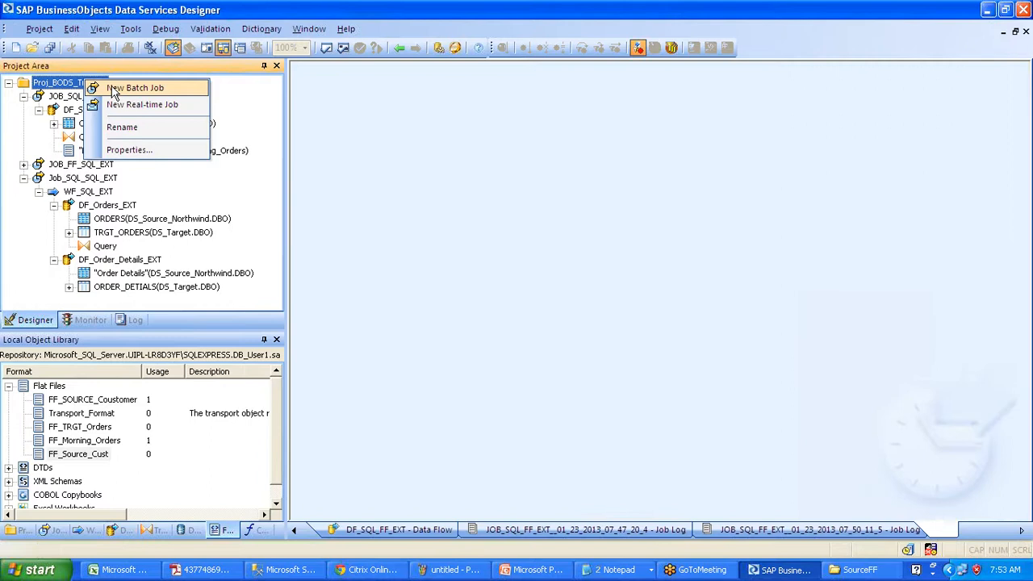
click(129, 88)
text(Job_FF_FF_EXT)
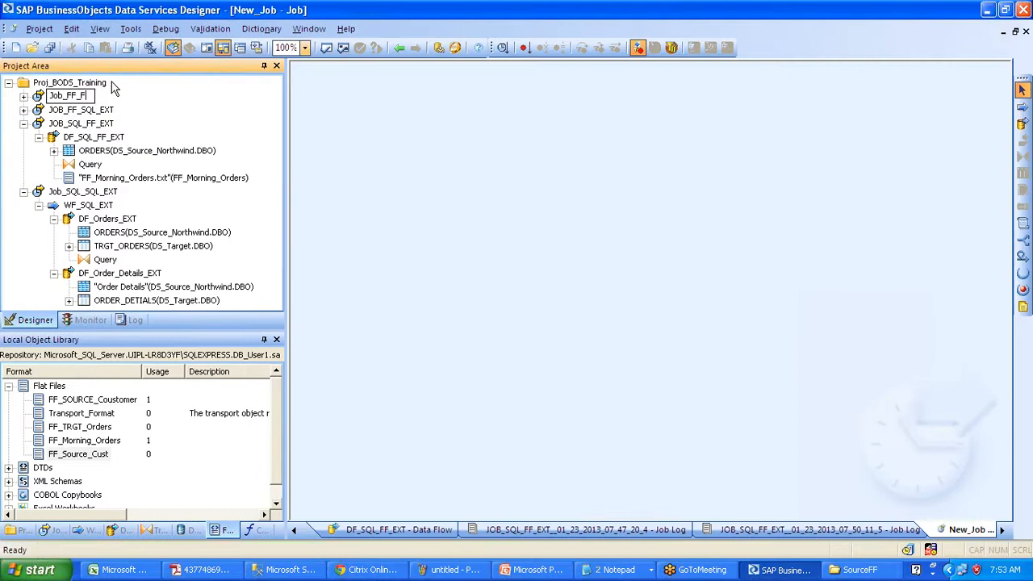
click(441, 180)
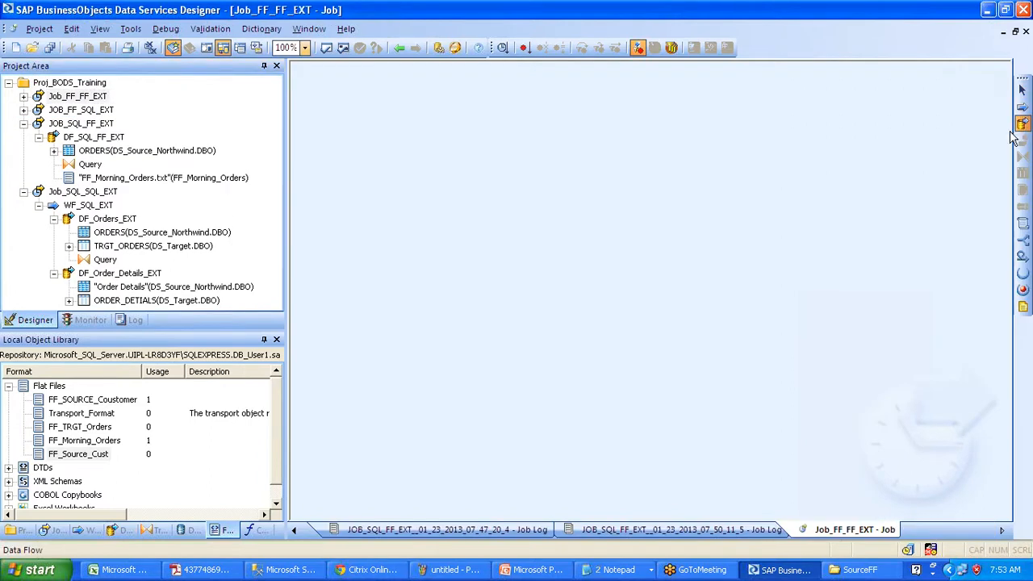
click(430, 236)
text(DF_)
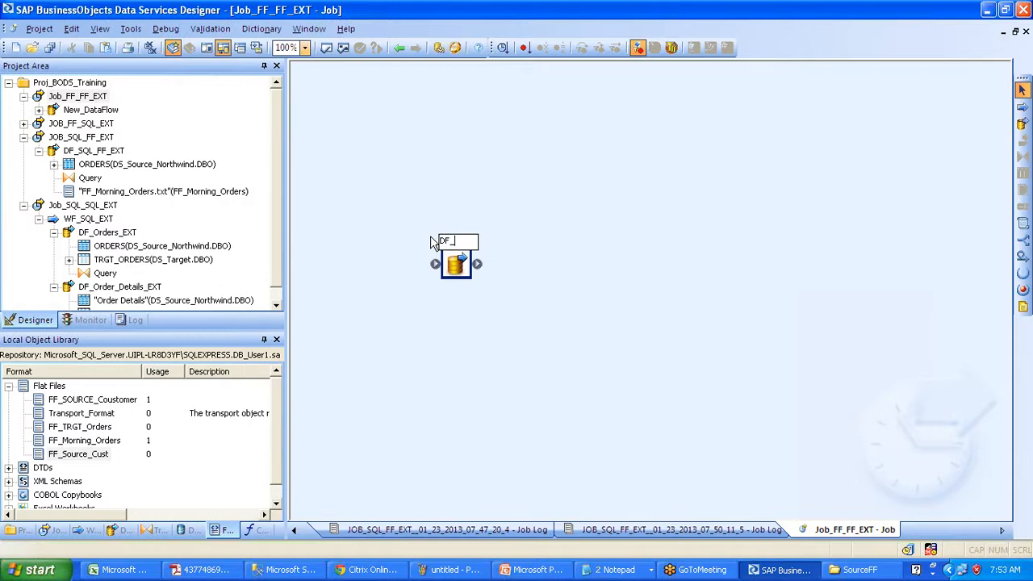
text(FF_FF_EXT)
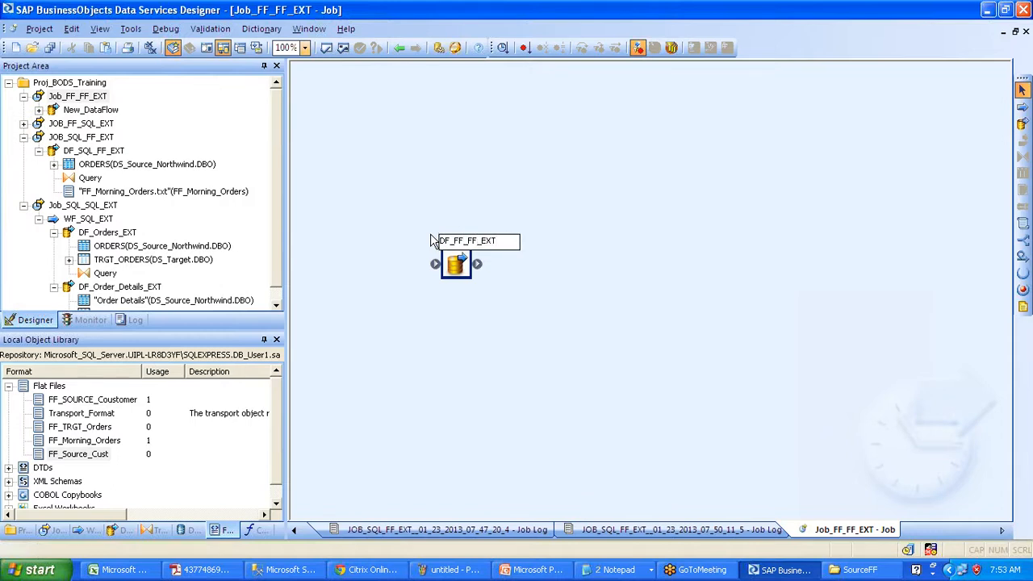
- Open DF_FF_FF_EXT and add FF_Source_Cust as its source
click(513, 203)
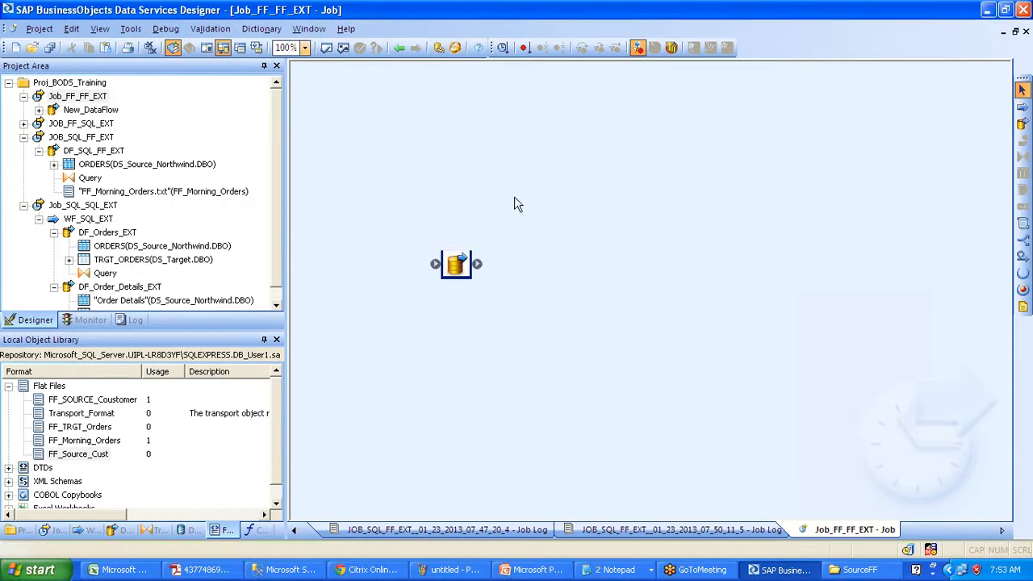
double_click(457, 262)
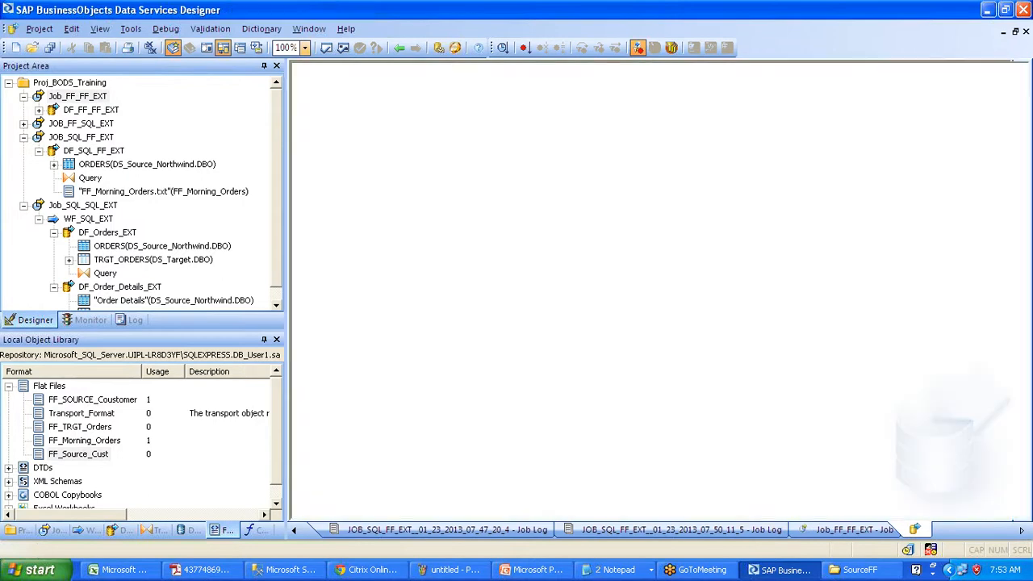
drag(78, 453, 343, 174)
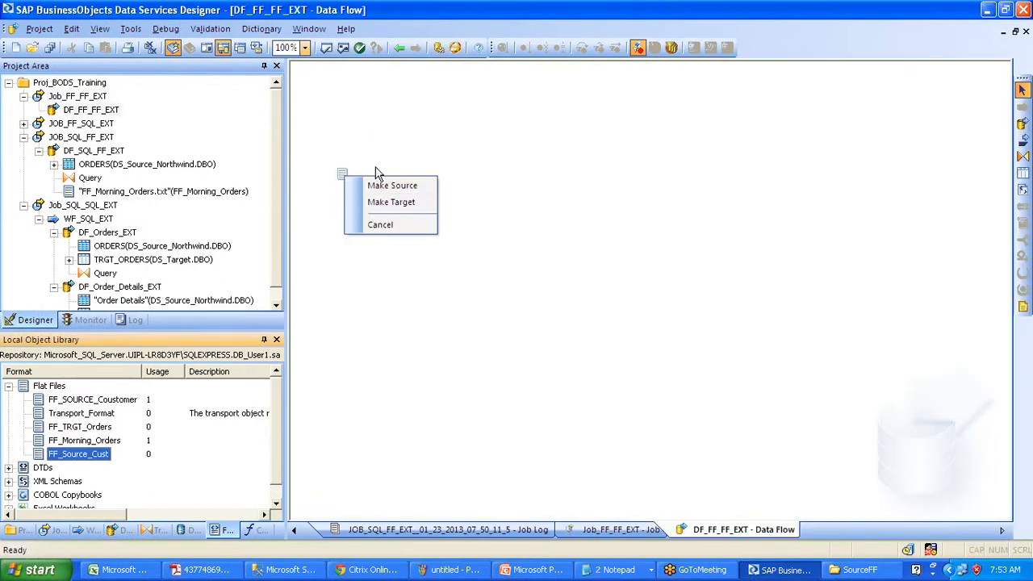
click(376, 185)
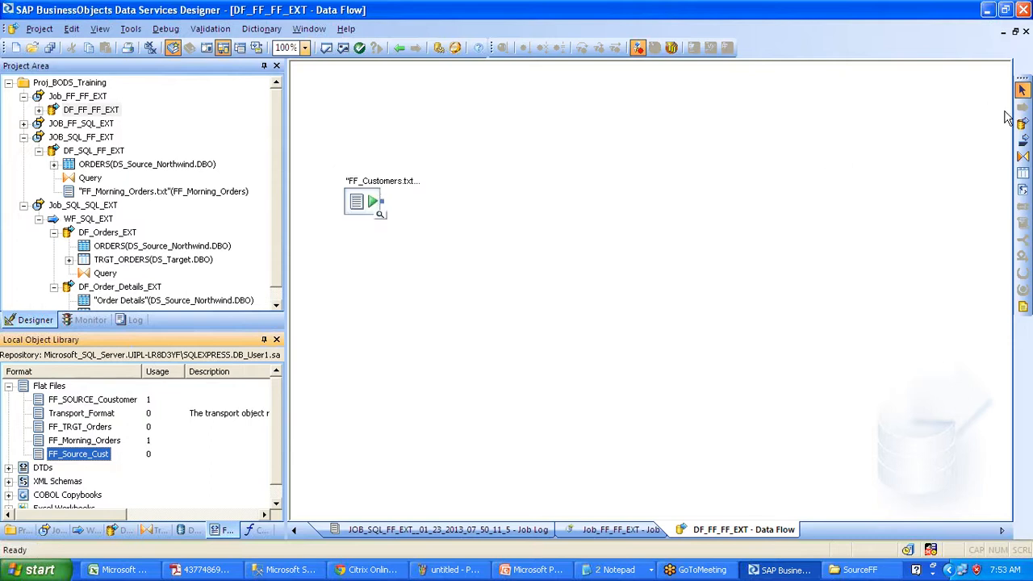
- Add a Query transform and connect the FF_Customers source to it
click(1022, 156)
click(506, 230)
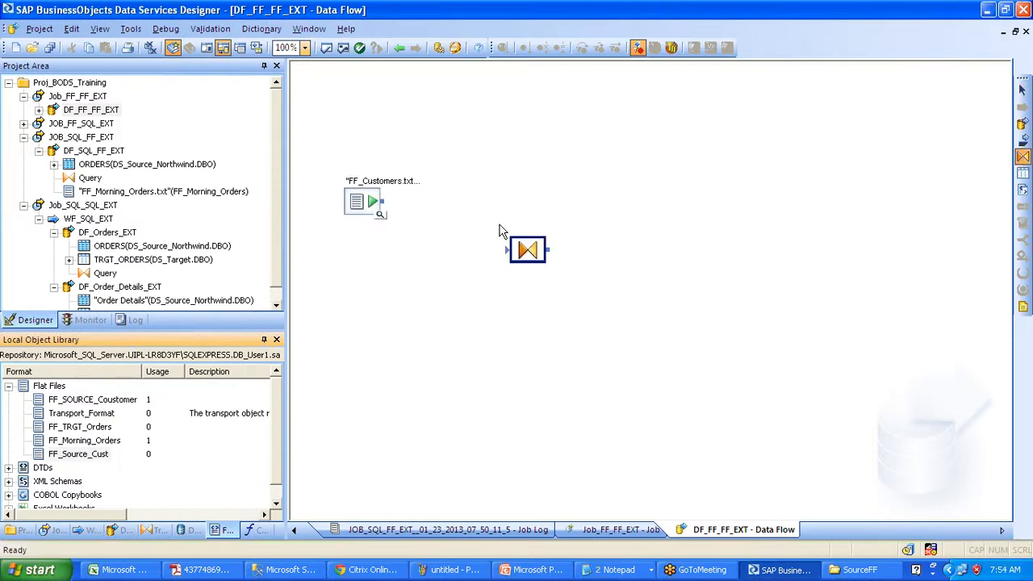
drag(382, 201, 509, 250)
- Map the FF_Source_Cust columns CUSTOMERID through FAX into the Query output schema
double_click(528, 249)
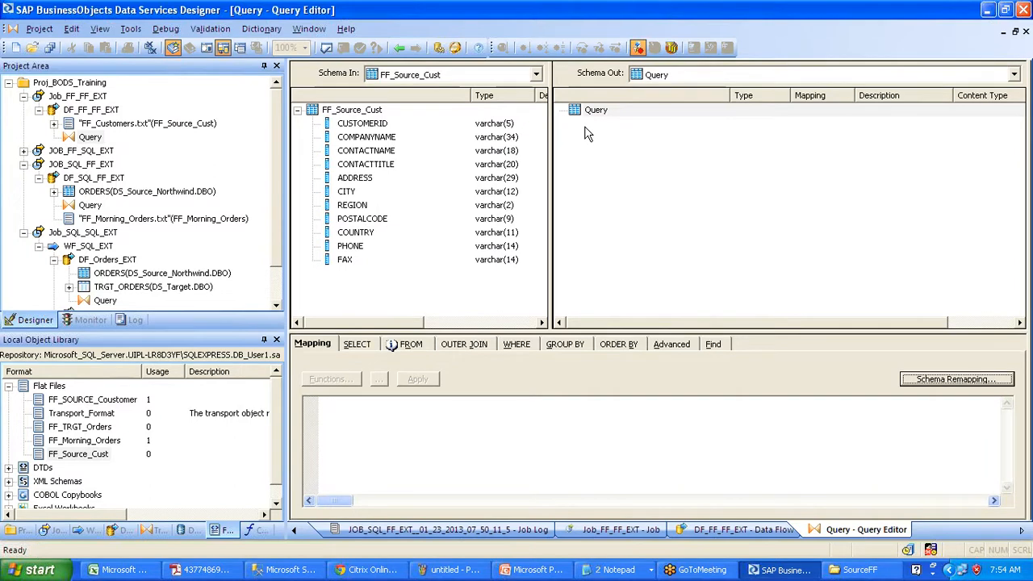
click(357, 249)
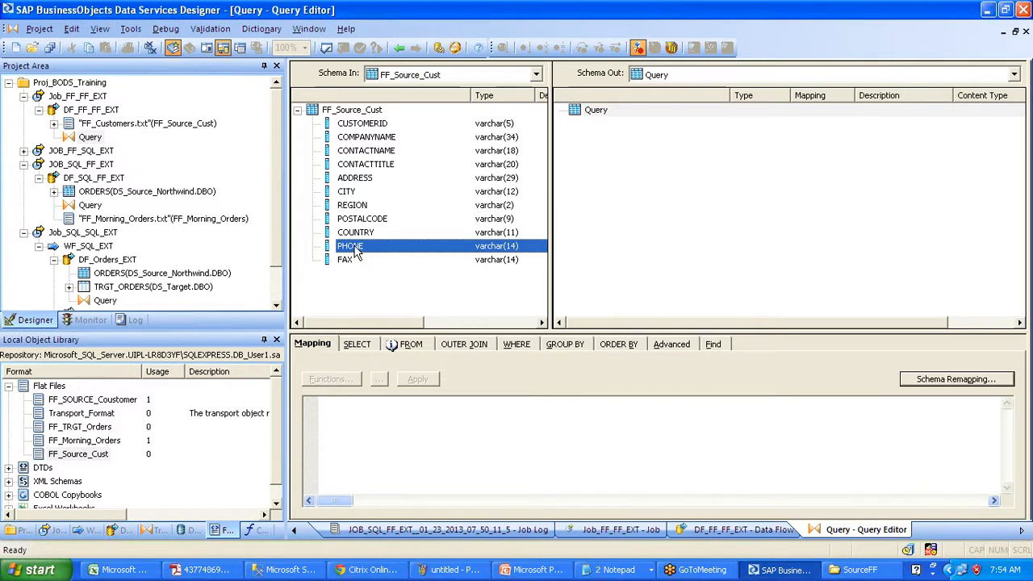
click(360, 125)
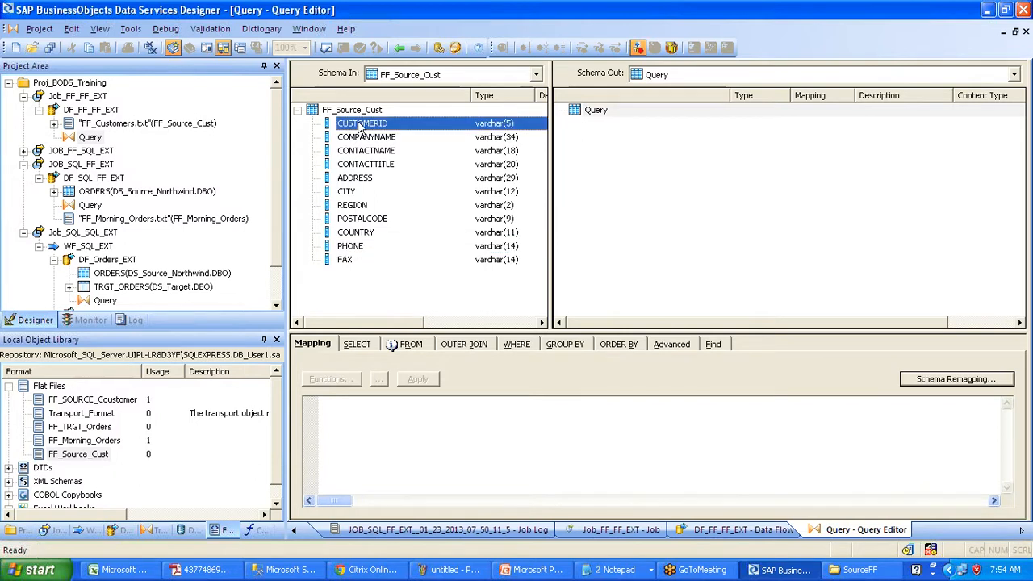
shift+click(345, 260)
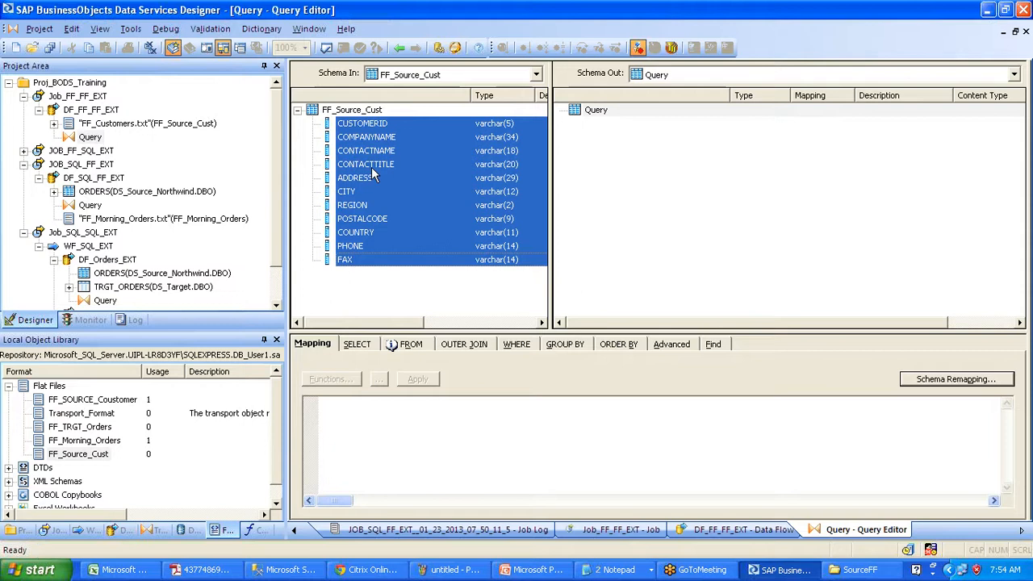
drag(378, 167, 710, 207)
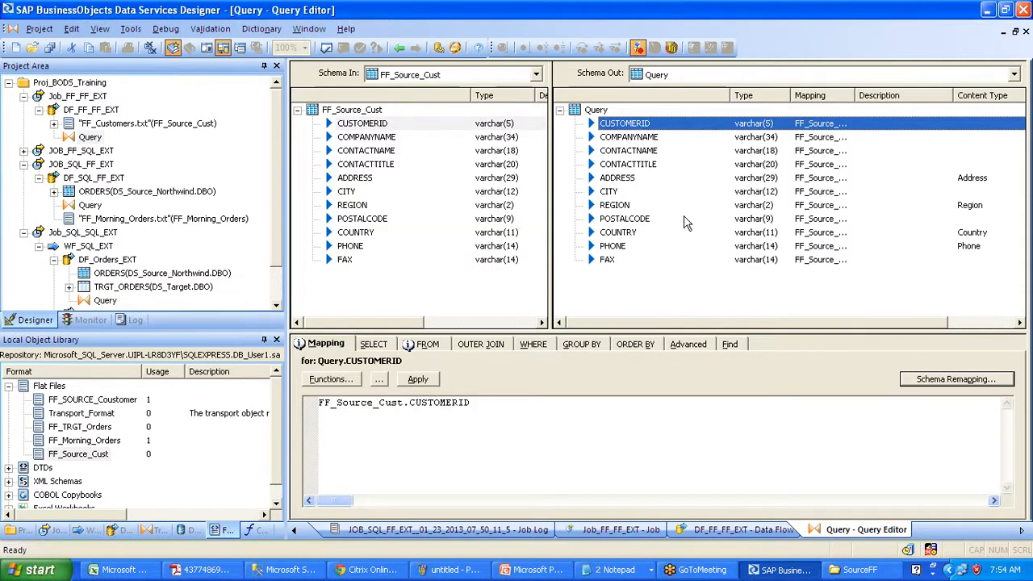
- Set PHONE's mapping to decode(FF_Source_Cust.PHONE is null,'12345',FF_Source_Cust.PHONE)
click(623, 246)
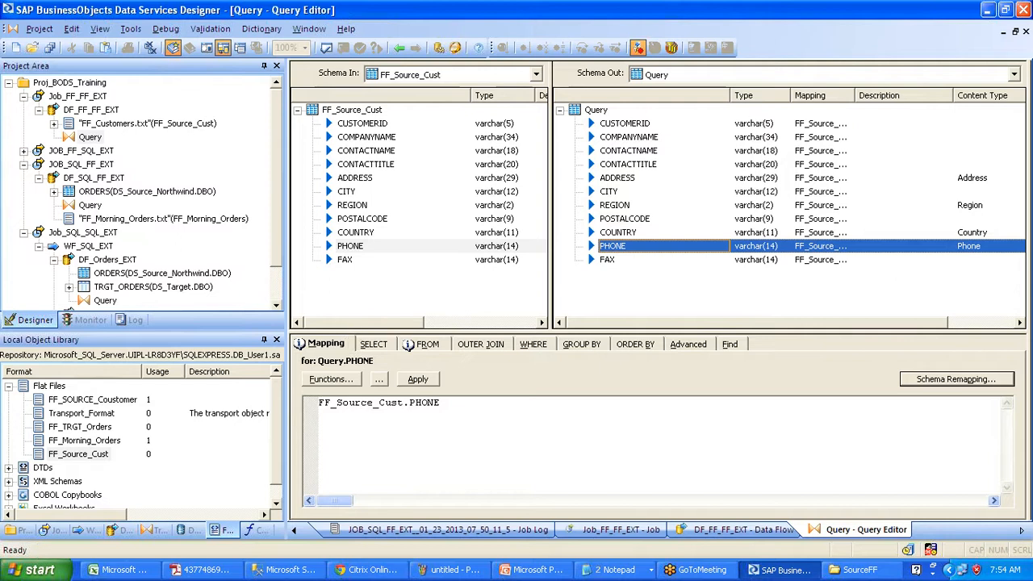
text(decode)
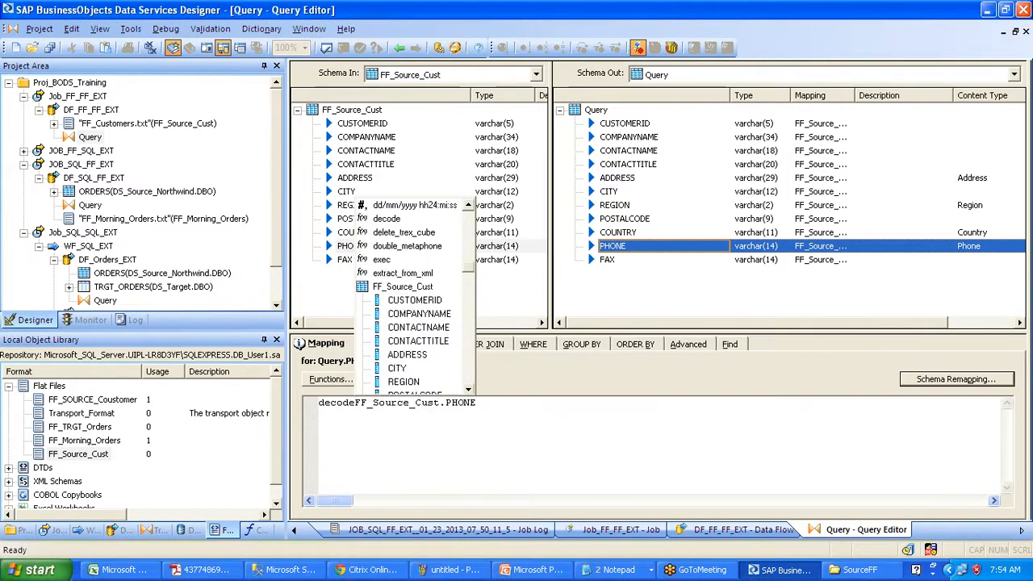
text(()
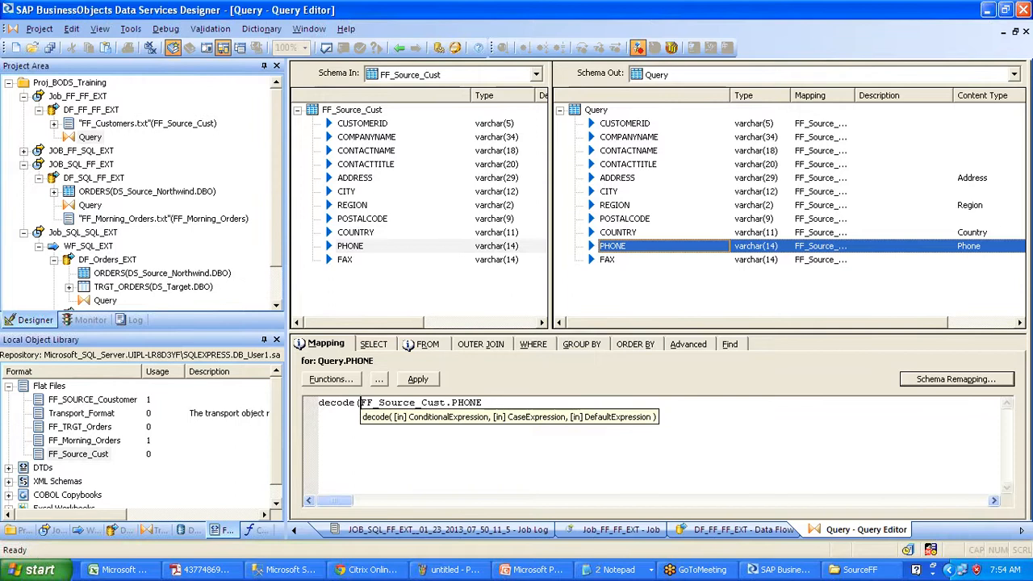
key(End)
text(is)
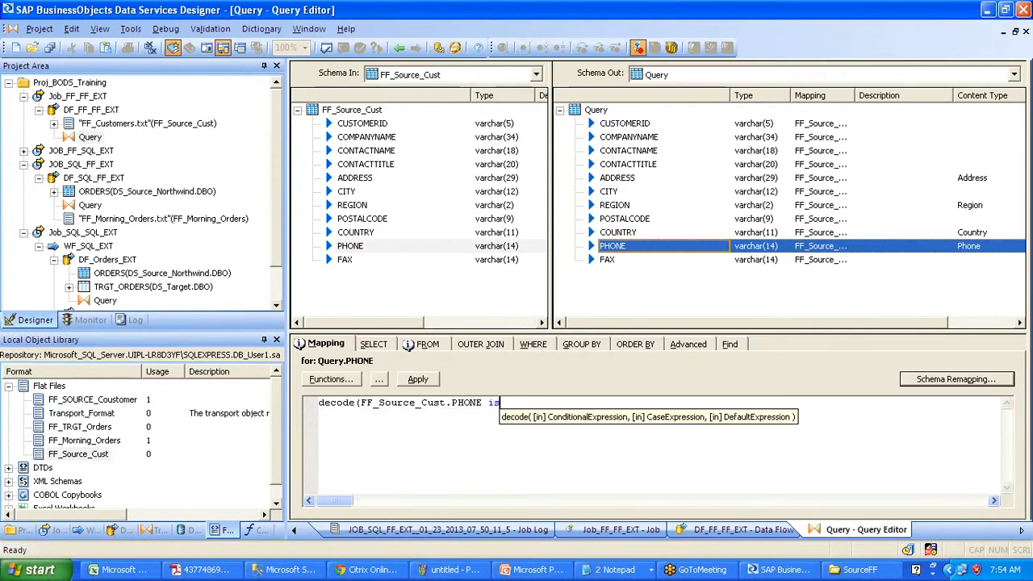
text( null)
text(,)
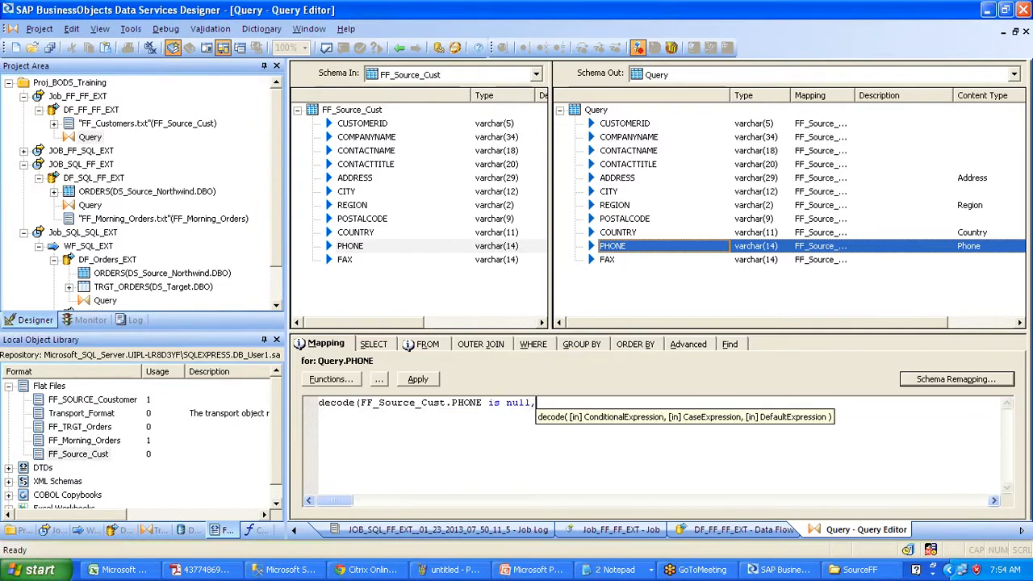
text(')
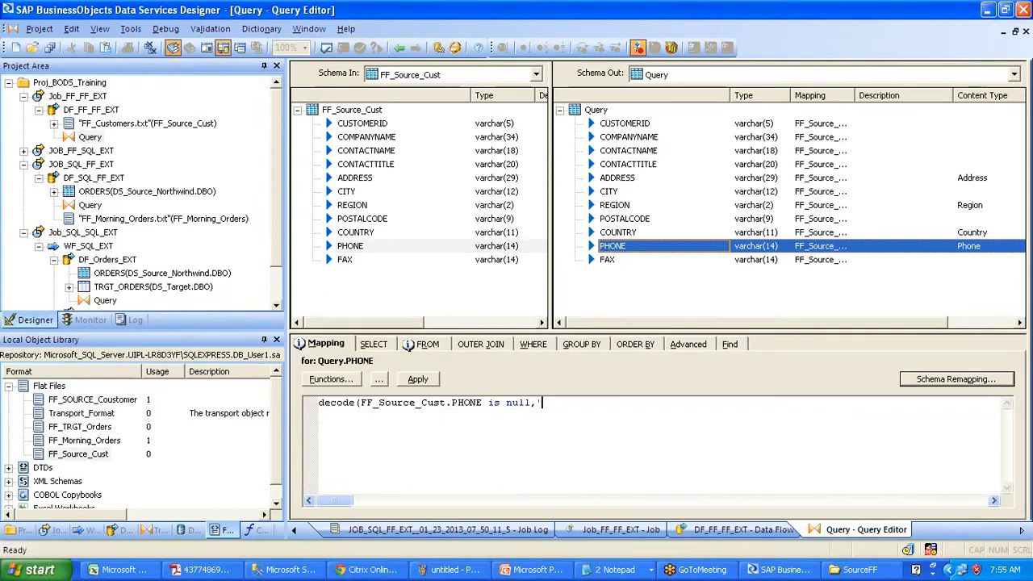
text(12345',)
drag(364, 248, 624, 408)
text())
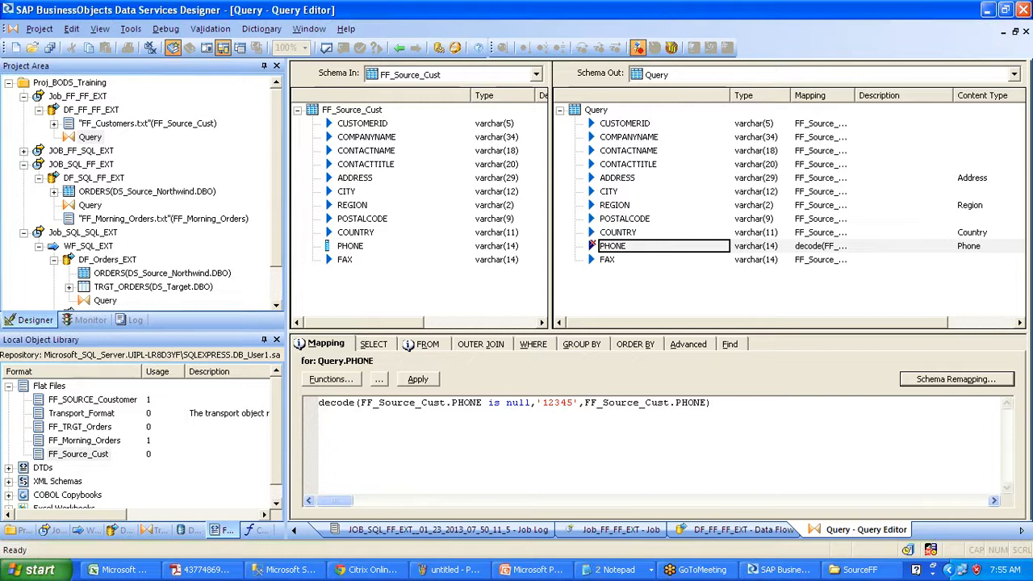
drag(483, 403, 360, 403)
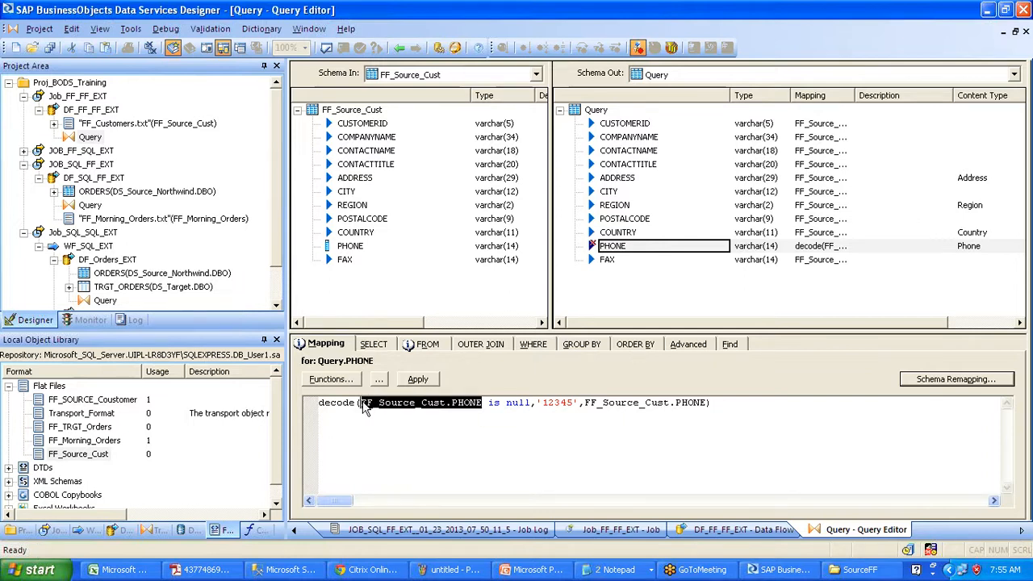
click(525, 403)
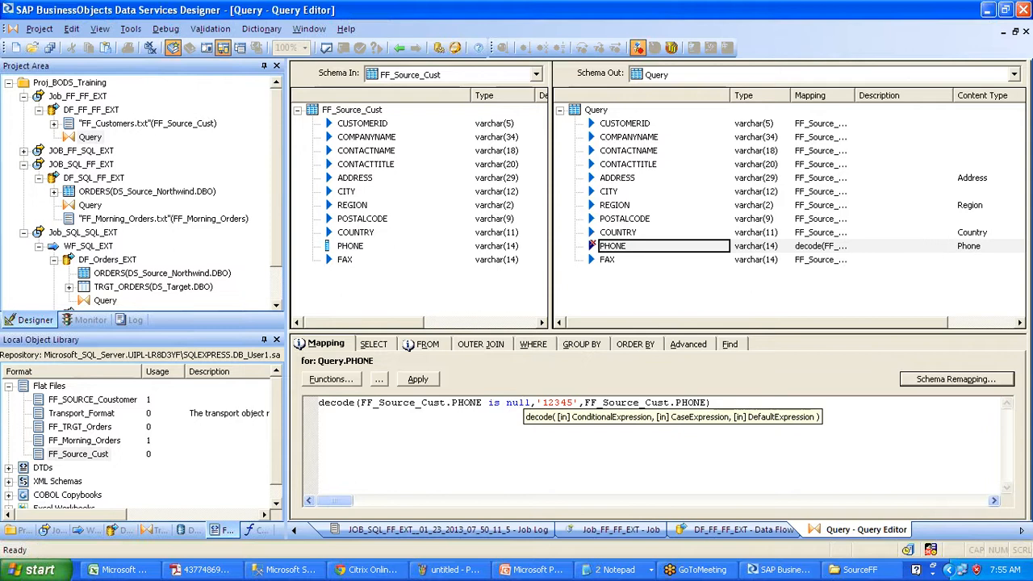
drag(549, 402, 637, 403)
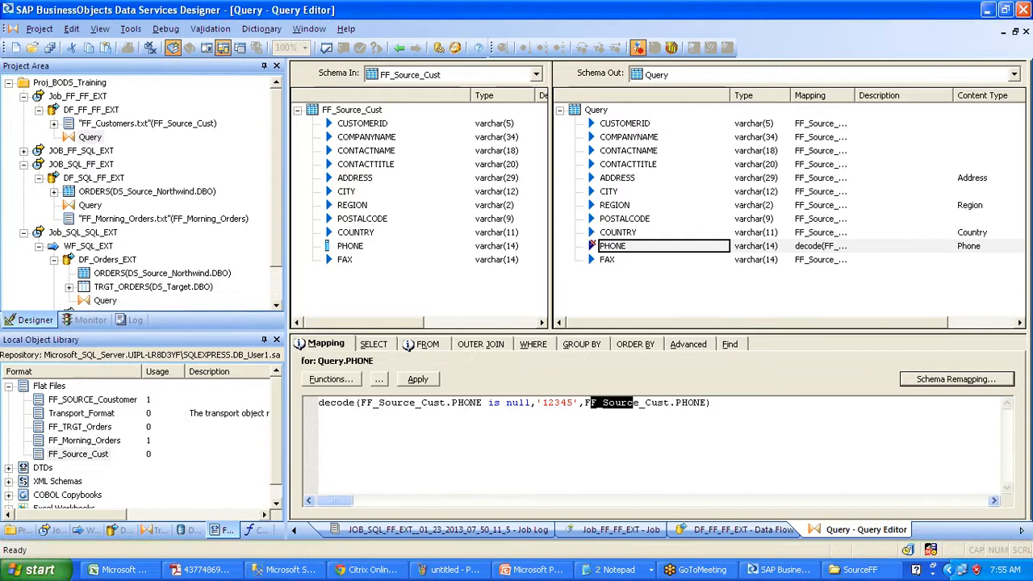
click(573, 402)
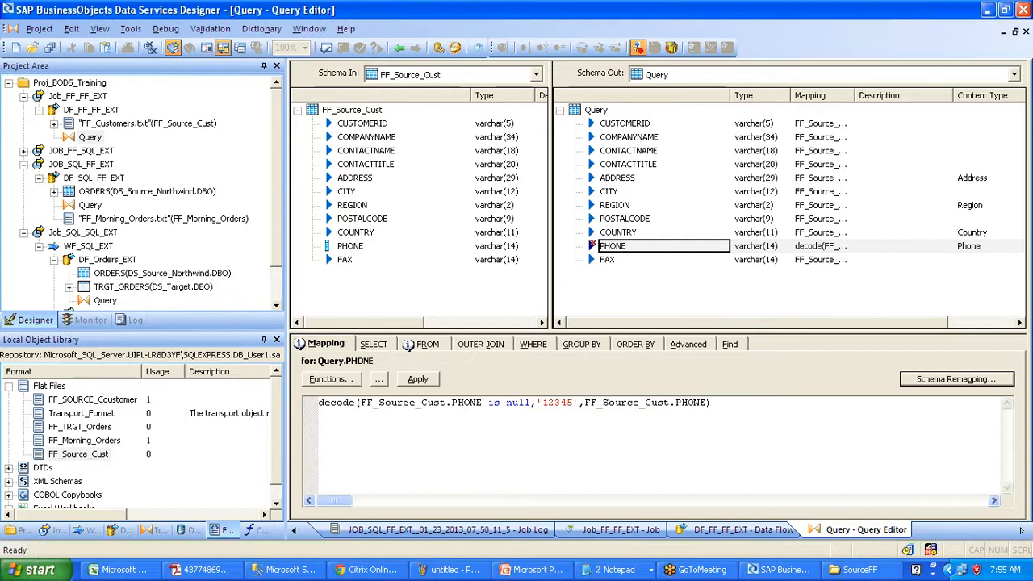
drag(589, 404, 695, 407)
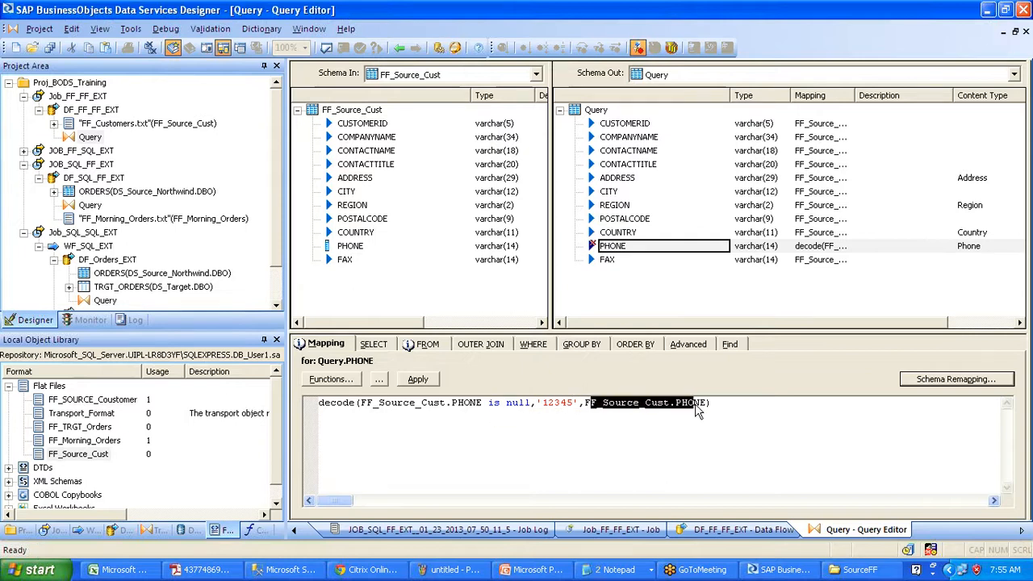
click(598, 259)
click(584, 247)
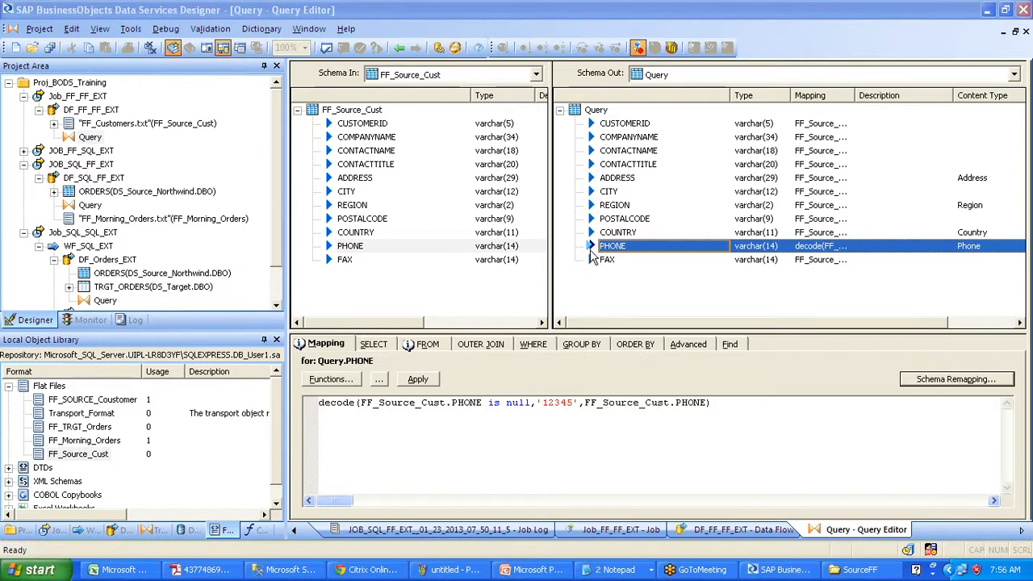
- Create a file format named FF_TRGT_CUST from the Query output schema
click(399, 49)
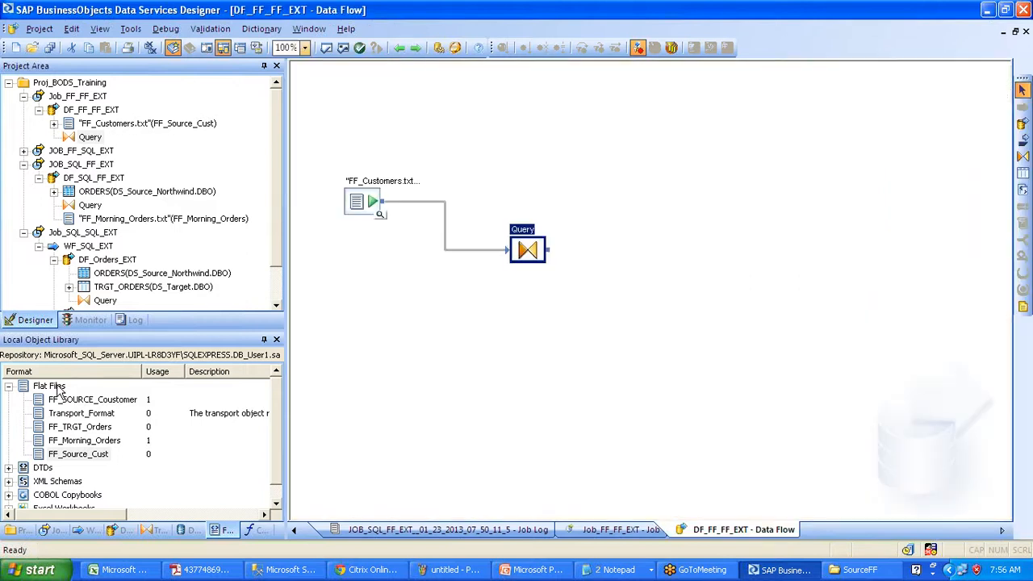
click(528, 250)
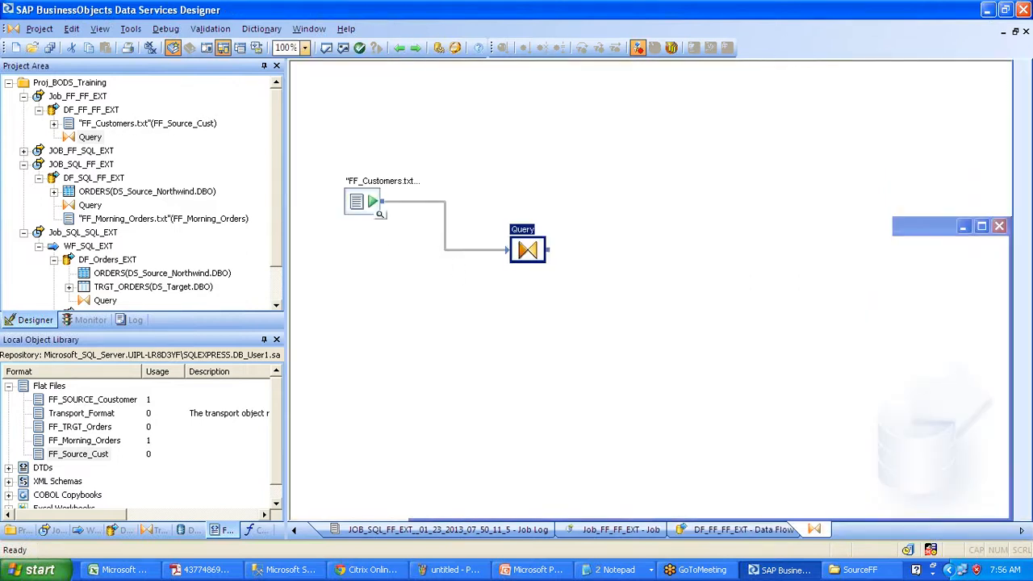
right_click(591, 111)
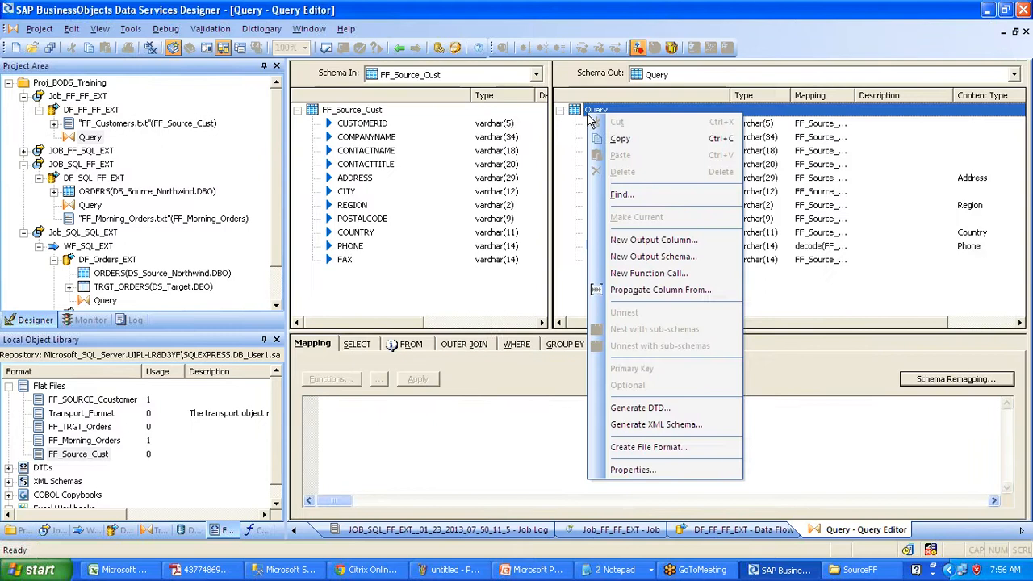
click(648, 447)
text(FF_TRG)
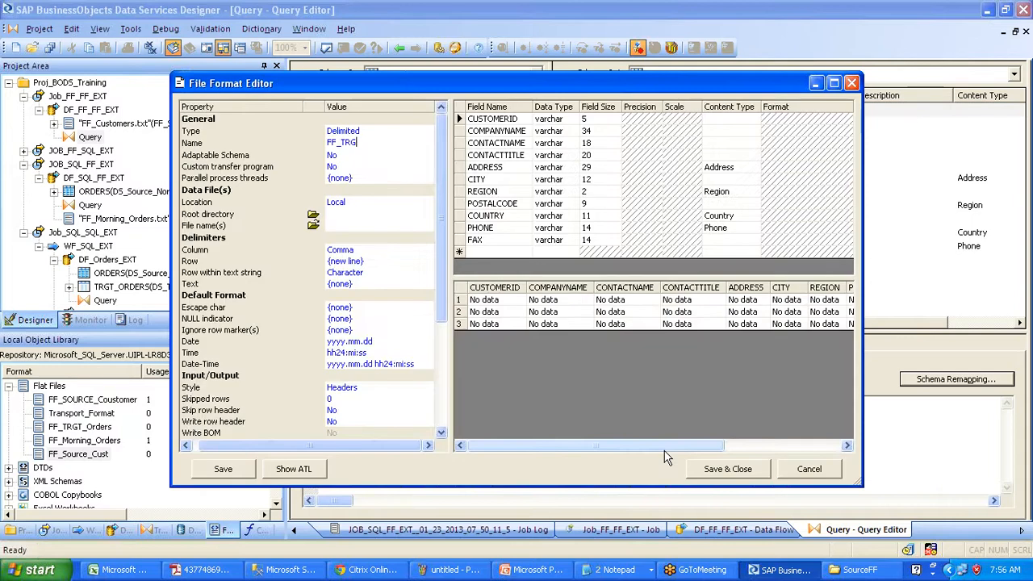
text(T_CUST)
key(shift+Home)
key(ctrl+c)
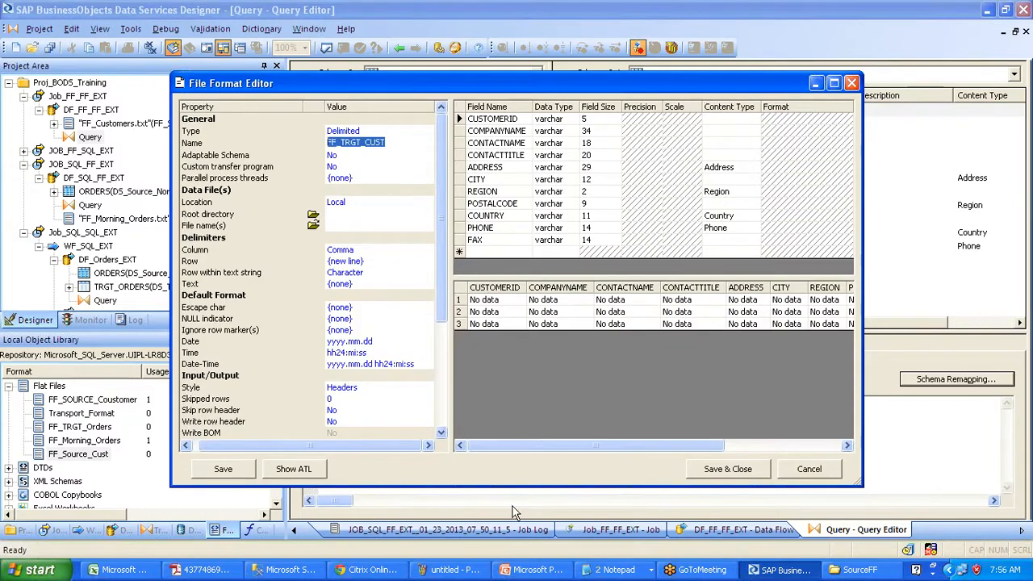
- Set the root directory to Desktop and the file name to FF_TRGT_CUST.txt
click(311, 225)
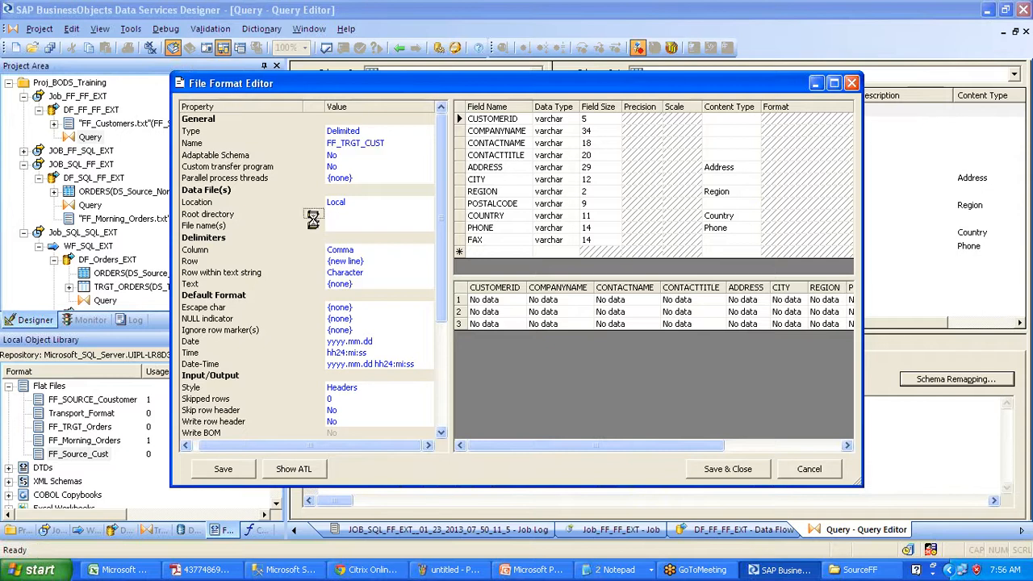
scroll(454, 216, up, 5)
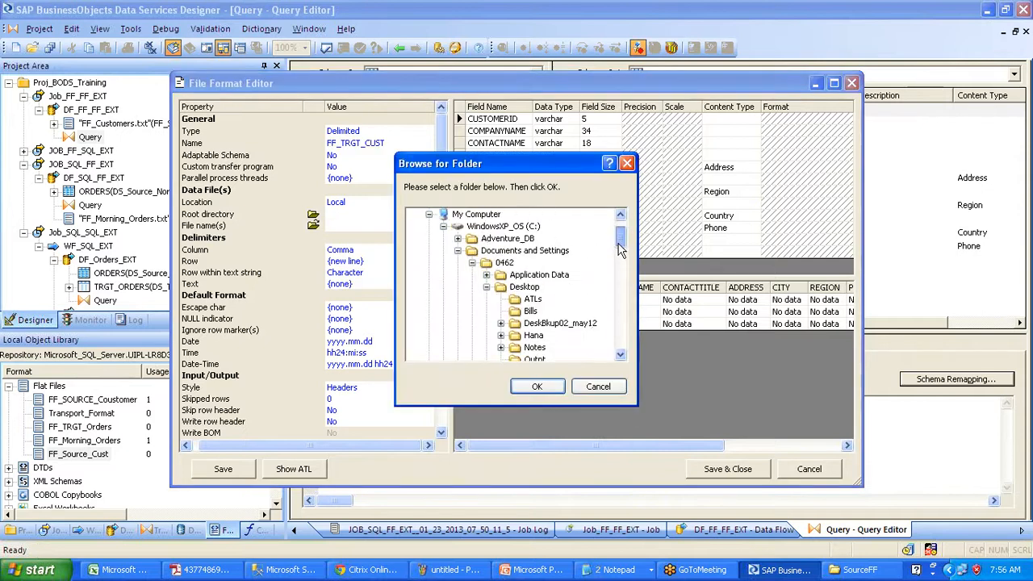
click(454, 214)
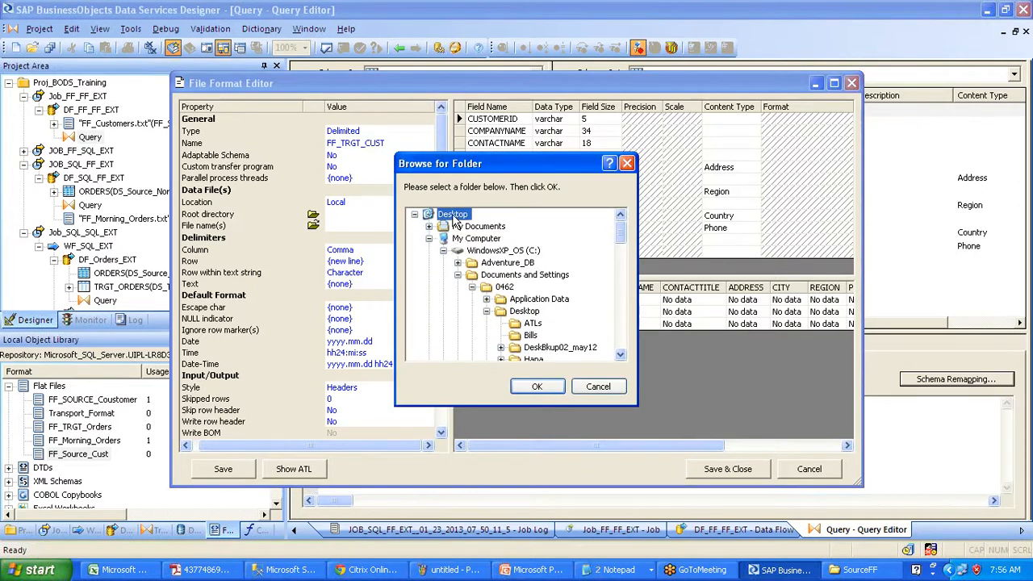
click(537, 385)
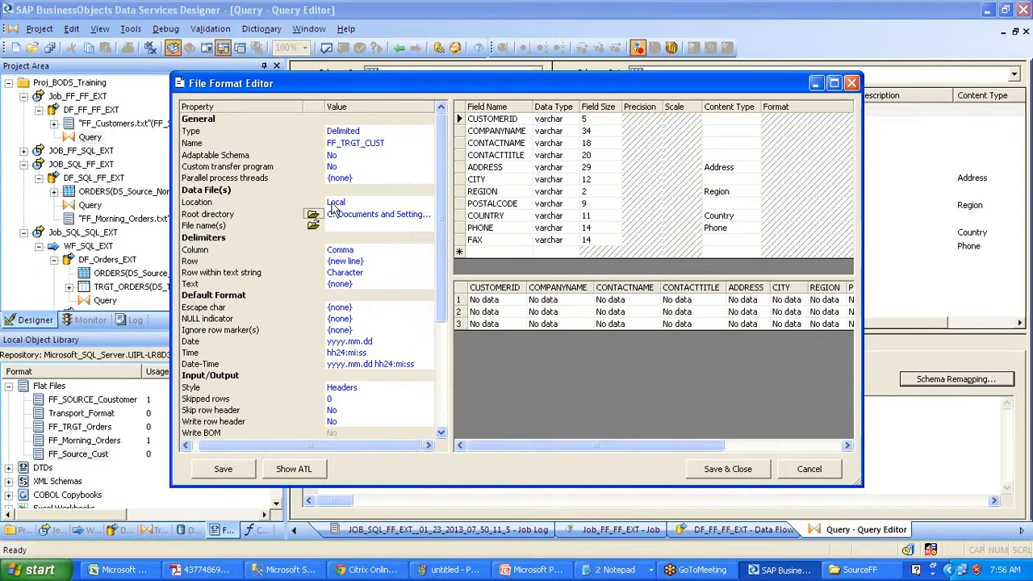
click(313, 225)
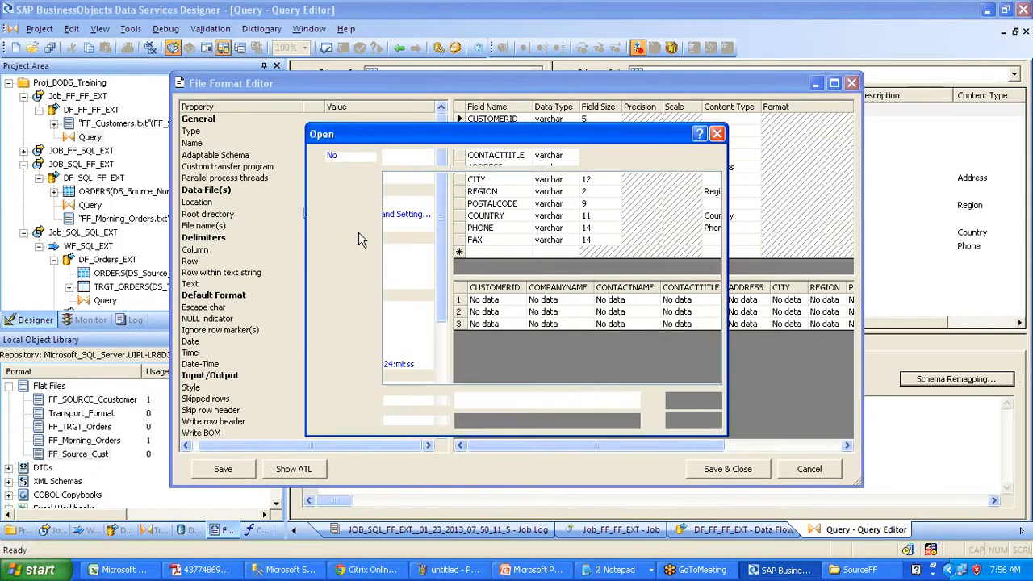
click(699, 420)
click(372, 227)
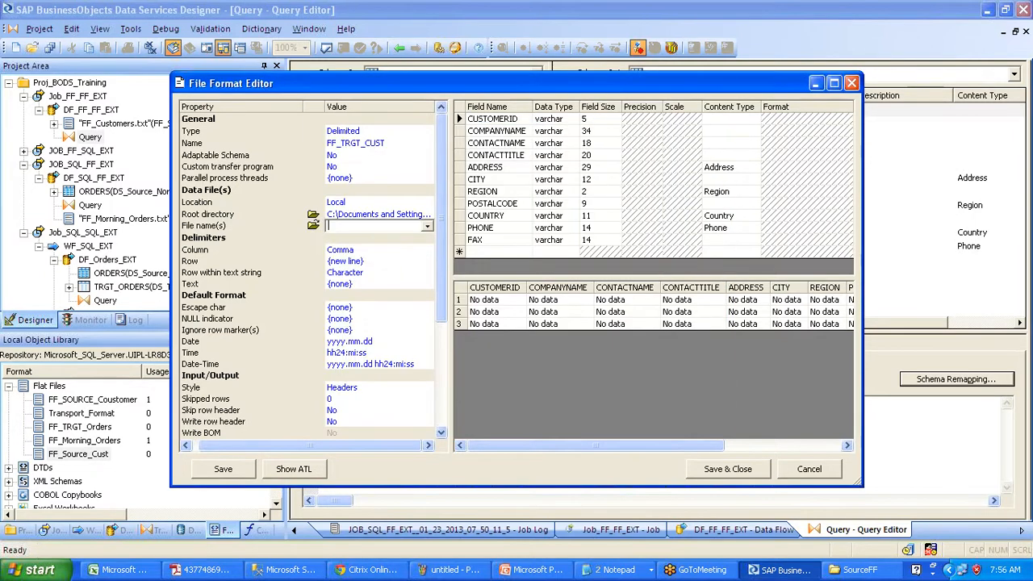
key(ctrl+v)
text(.txt)
key(Return)
click(471, 305)
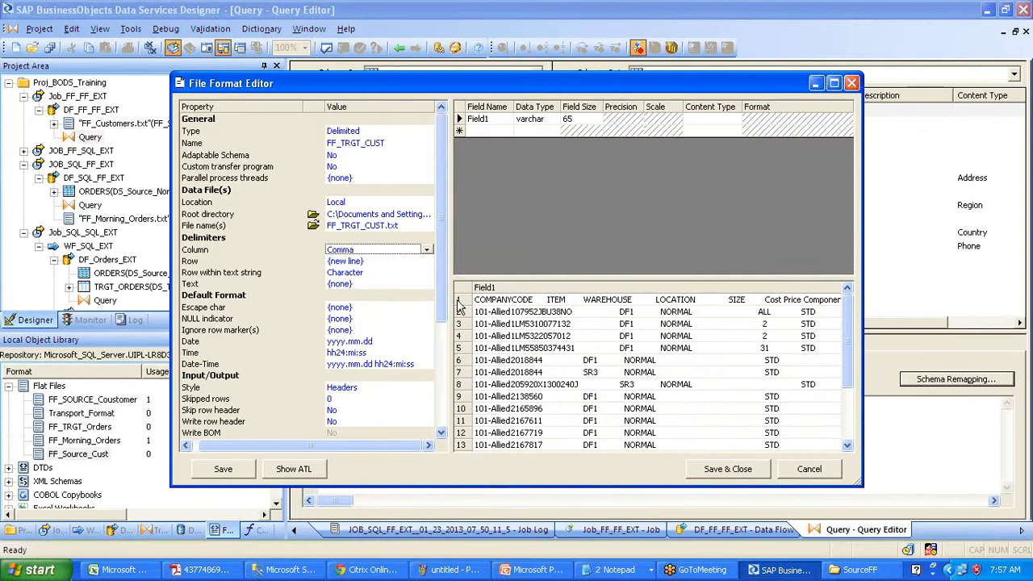
- Use Tab as column delimiter with Skip row header Yes, then save the format
click(425, 250)
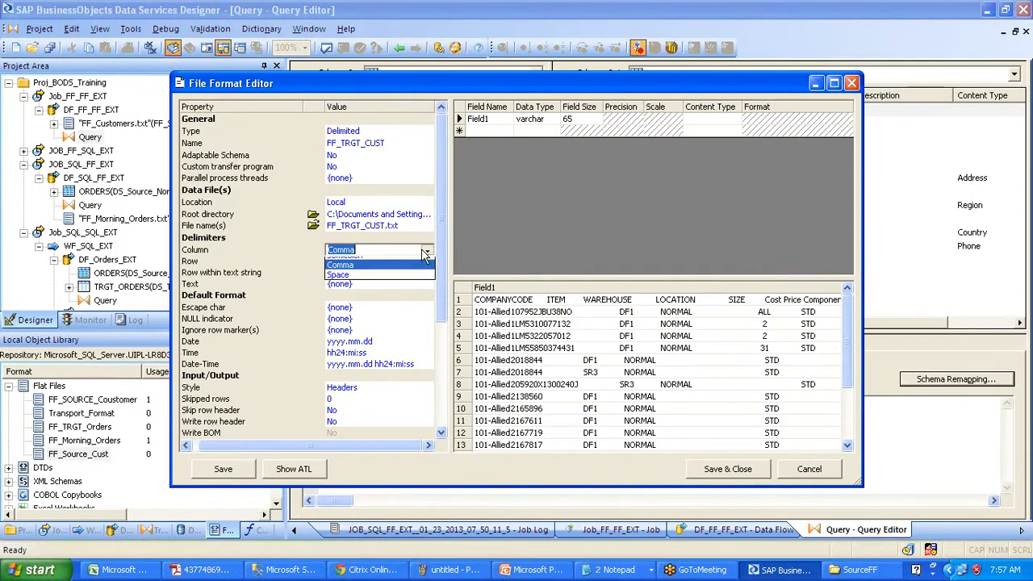
click(416, 263)
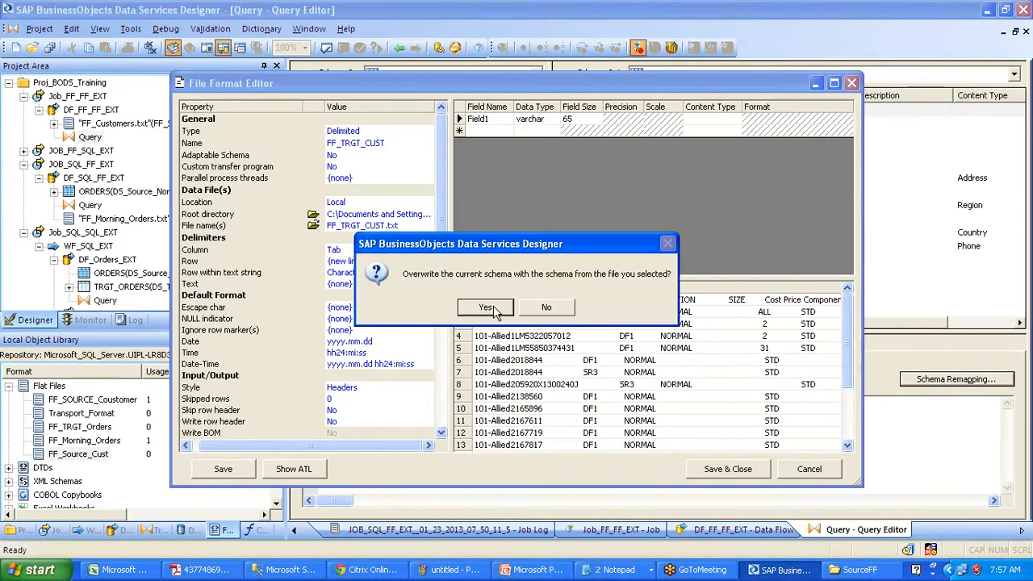
click(487, 308)
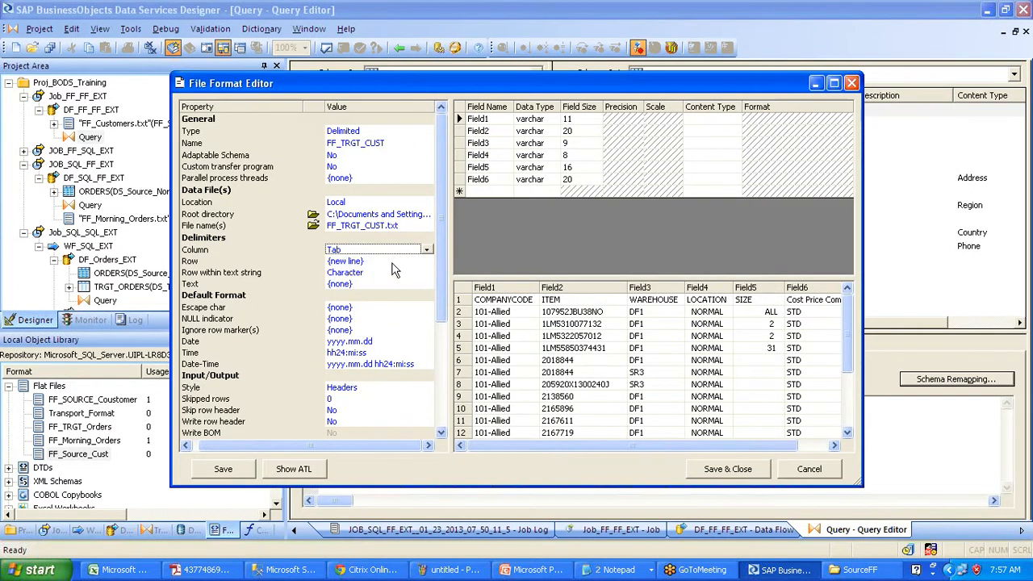
click(374, 411)
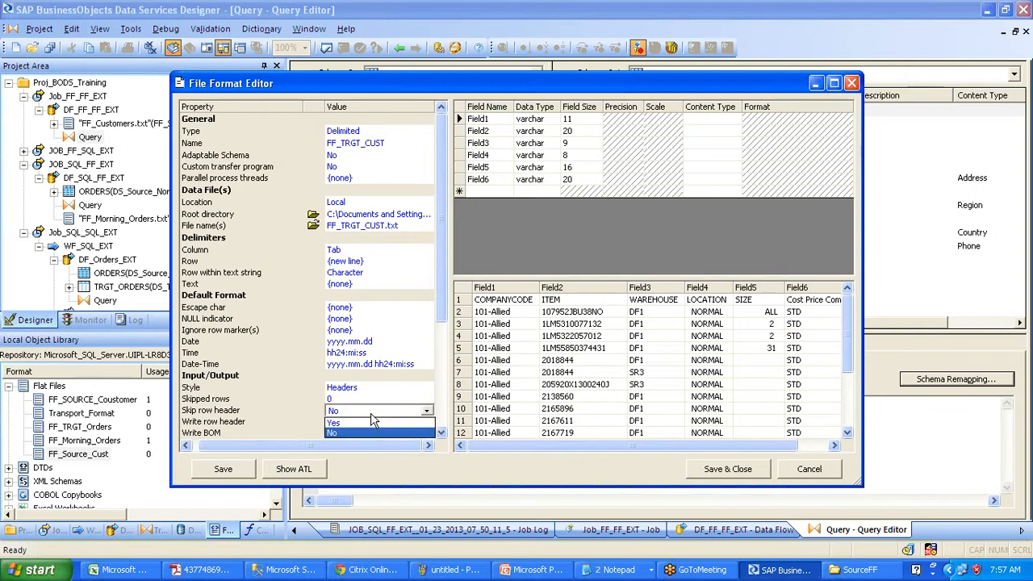
click(374, 422)
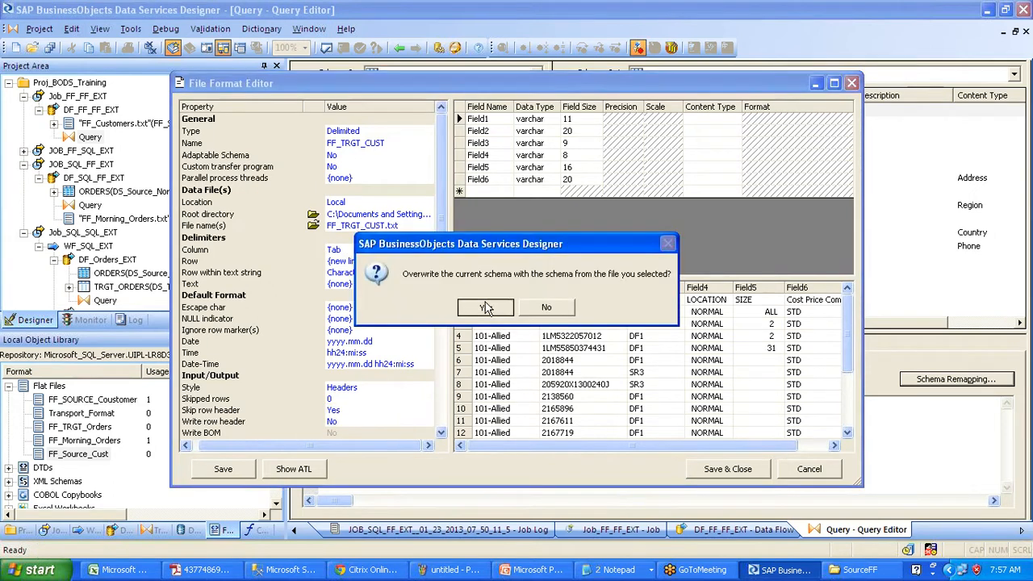
click(486, 307)
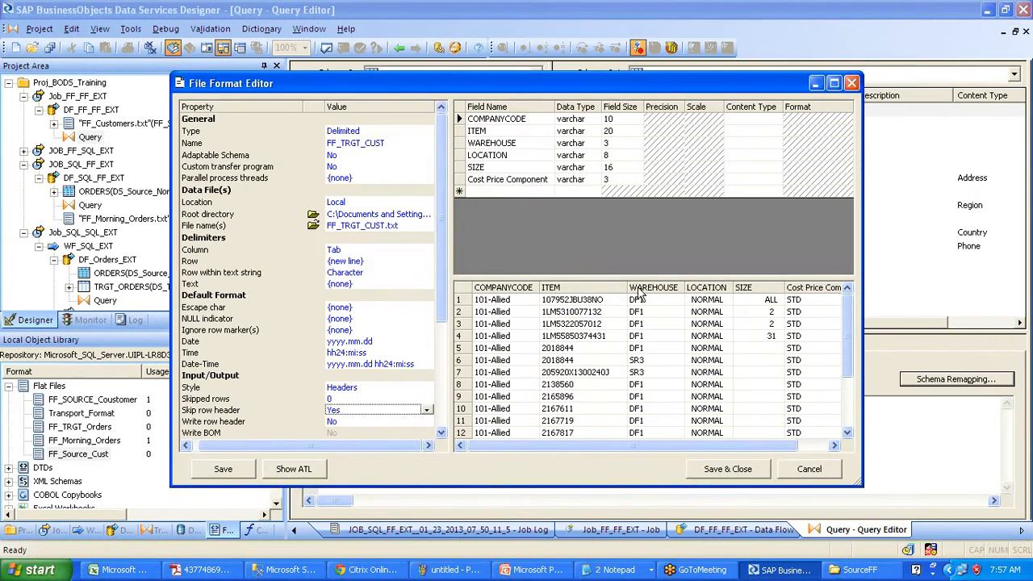
click(763, 470)
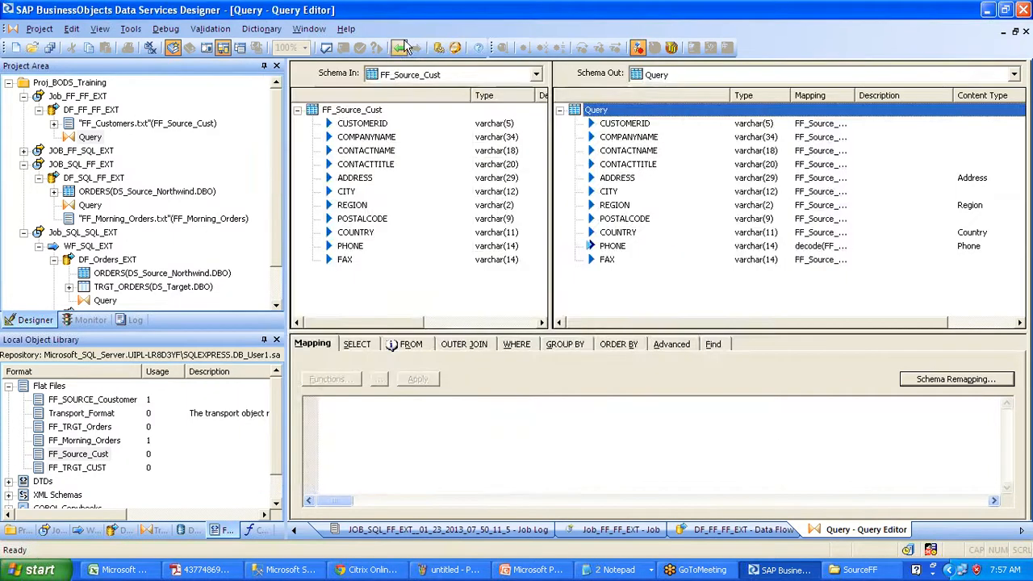
click(399, 48)
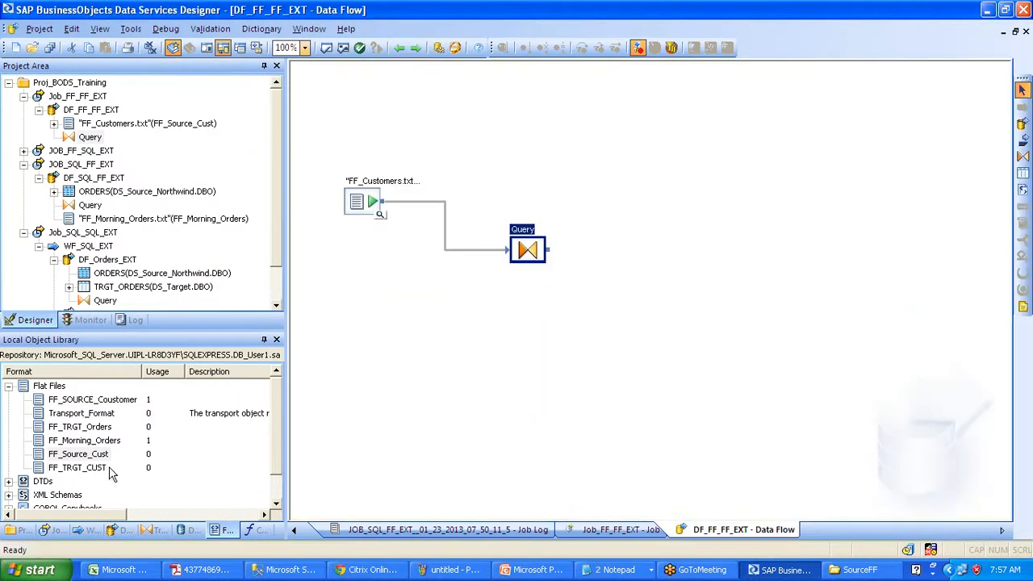
- Add FF_TRGT_CUST as the target, connect Query to it, and validate all without errors
click(97, 468)
drag(98, 464, 639, 252)
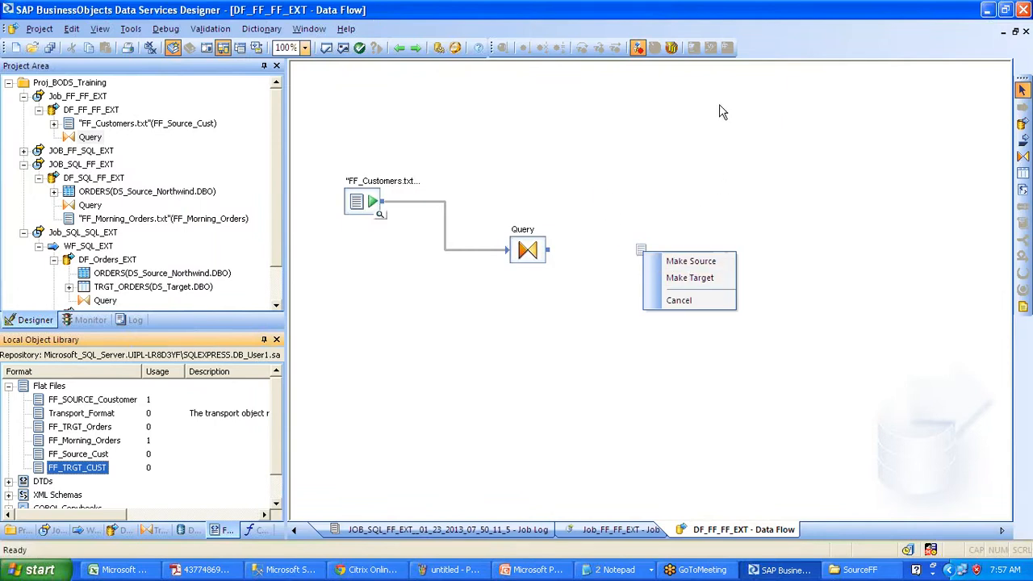
click(695, 278)
drag(548, 249, 643, 280)
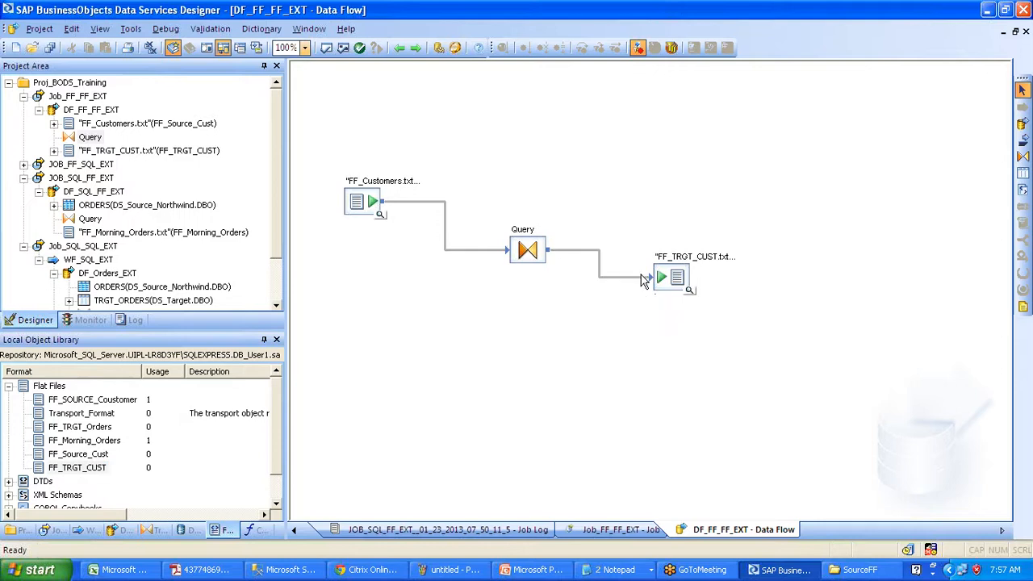
click(342, 48)
click(871, 225)
- Review the source, the target, and the Query's PHONE mapping
click(375, 206)
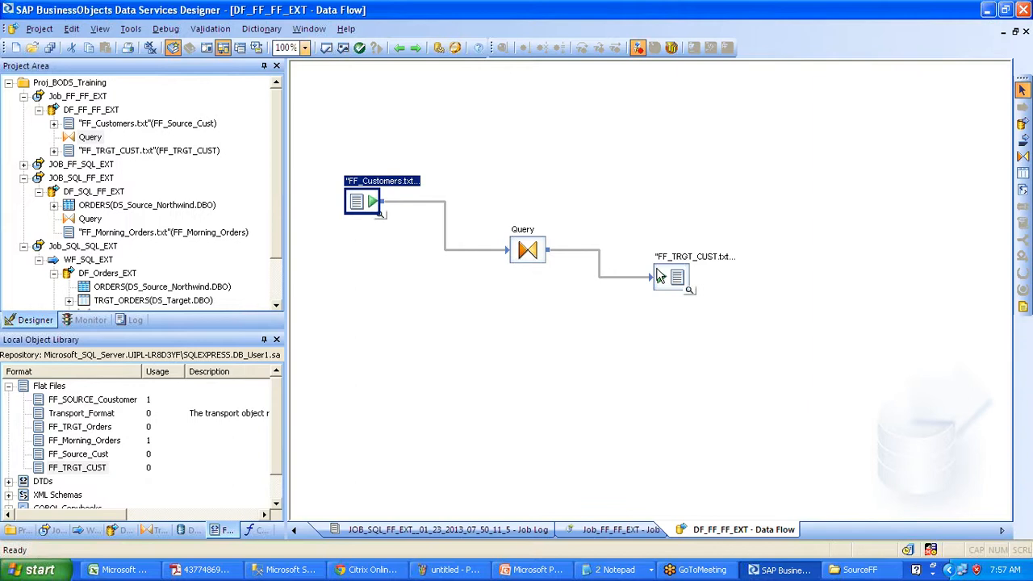
click(660, 279)
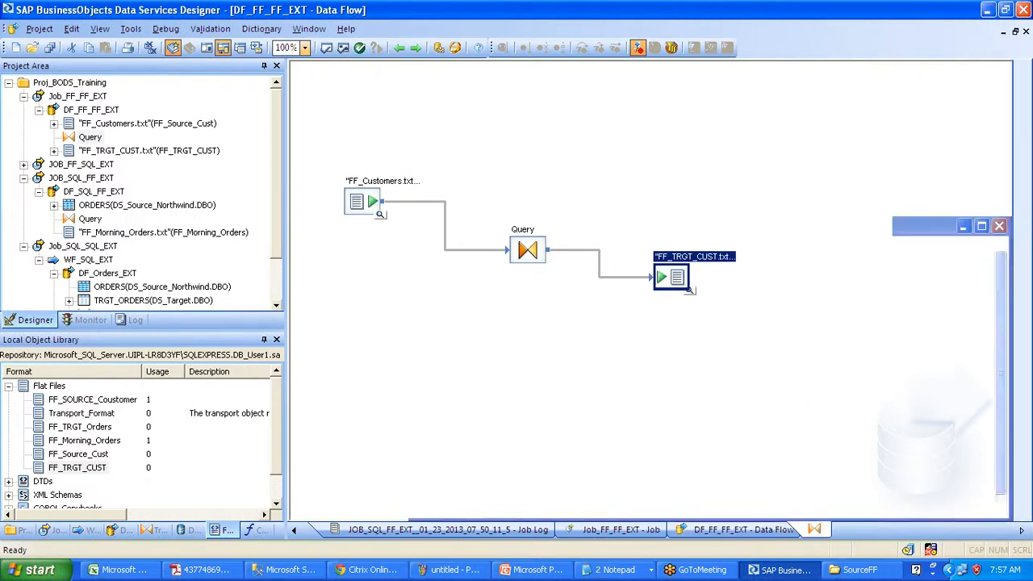
double_click(528, 246)
click(623, 251)
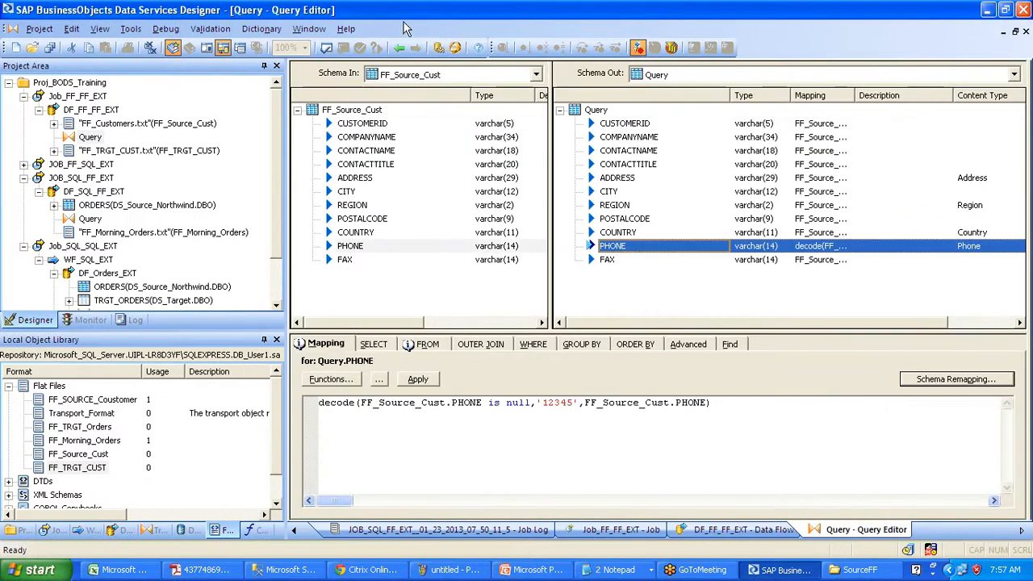
click(399, 48)
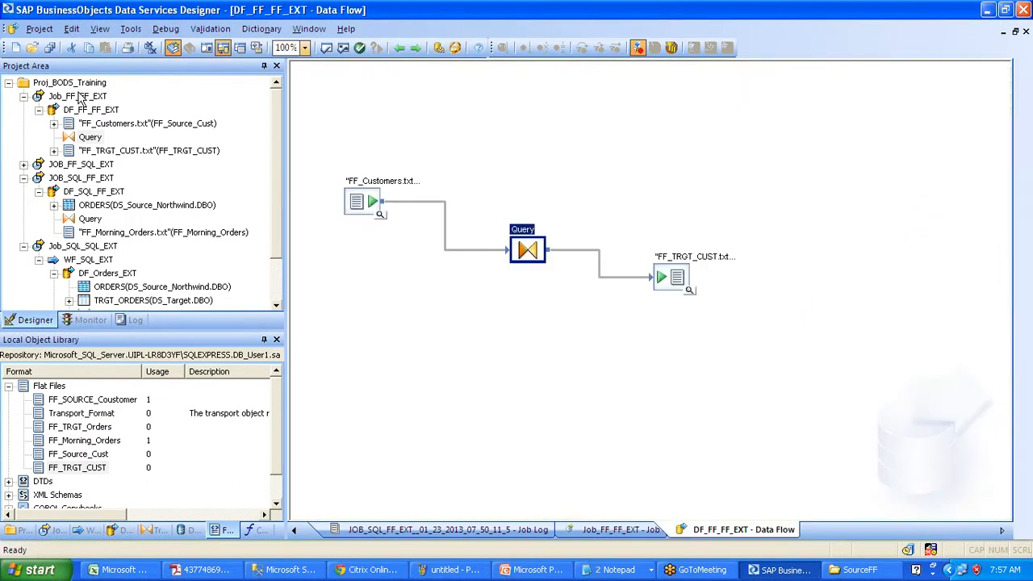
- Execute Job_FF_FF_EXT, confirm 91 rows in the monitor, and show the desktop
click(81, 96)
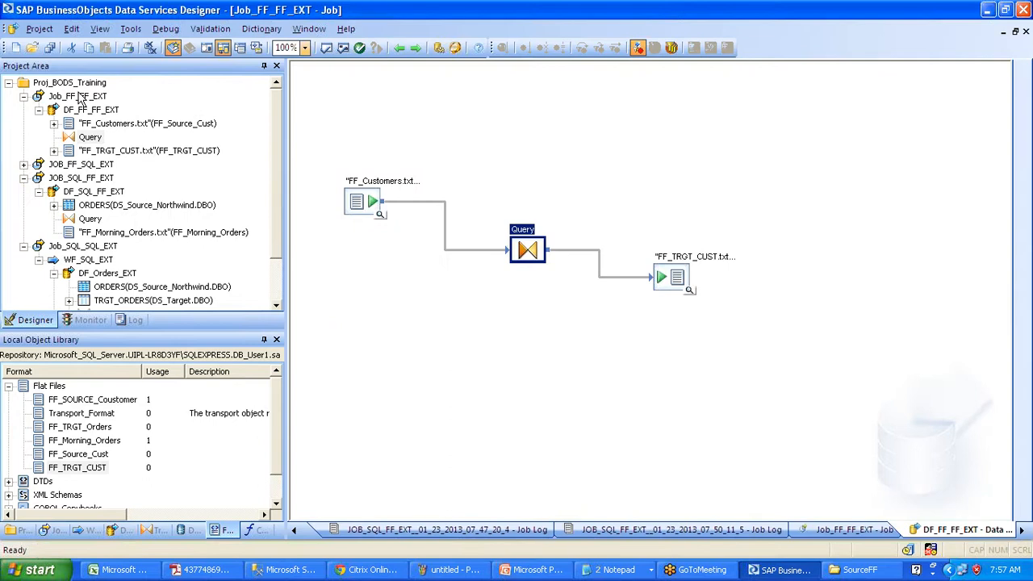
right_click(80, 97)
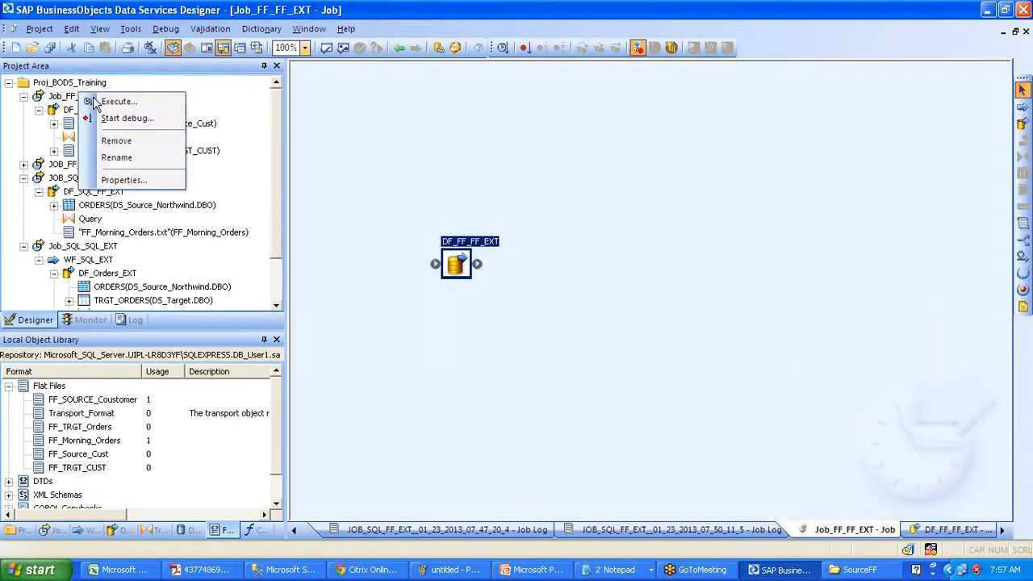
click(117, 102)
key(Return)
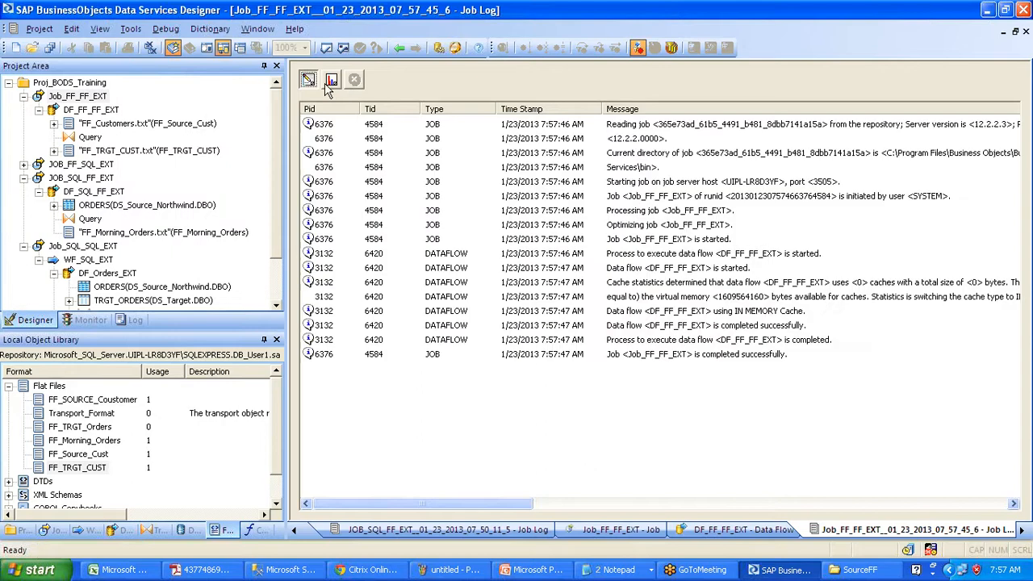
click(331, 80)
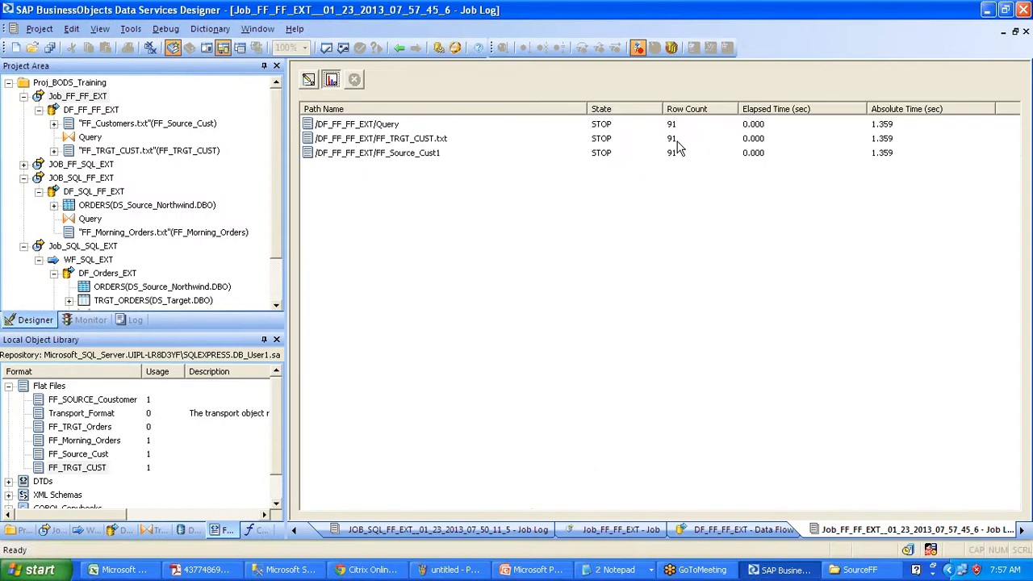
key(super+d)
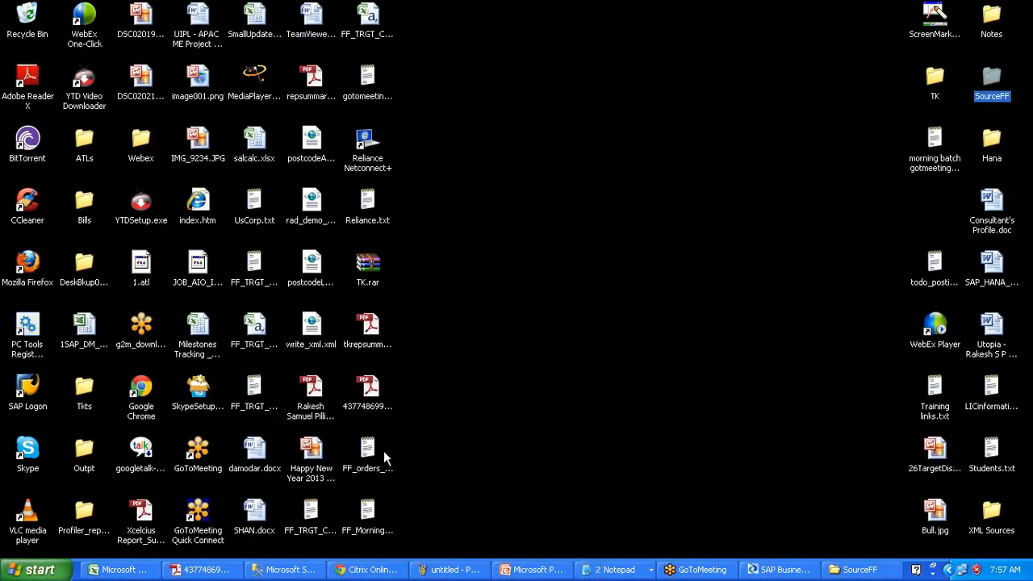
- Check FF_Morning_Orders.txt and FF_orders_morning.txt on the desktop, then return to Data Services Designer
click(374, 508)
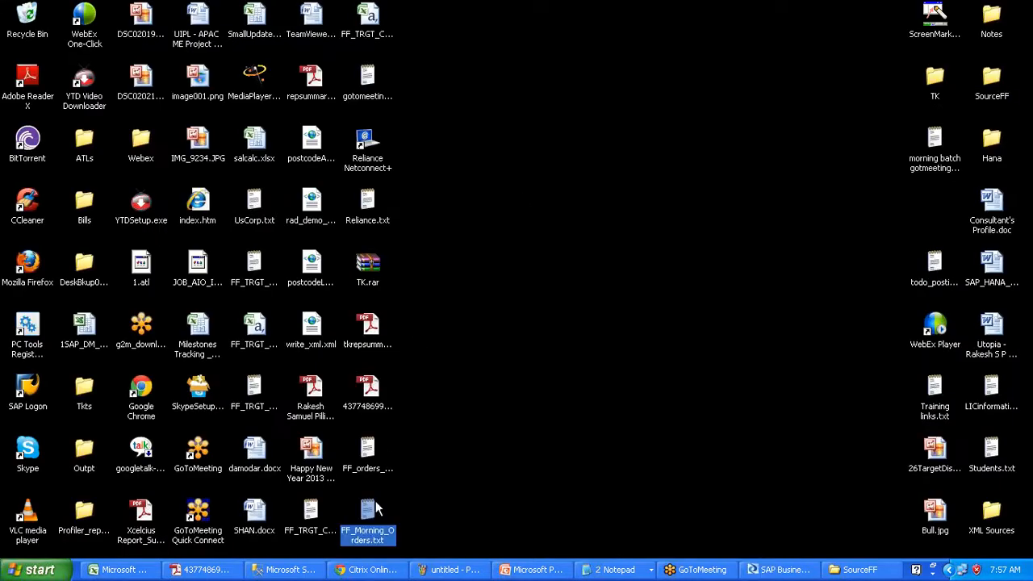
click(362, 450)
click(455, 458)
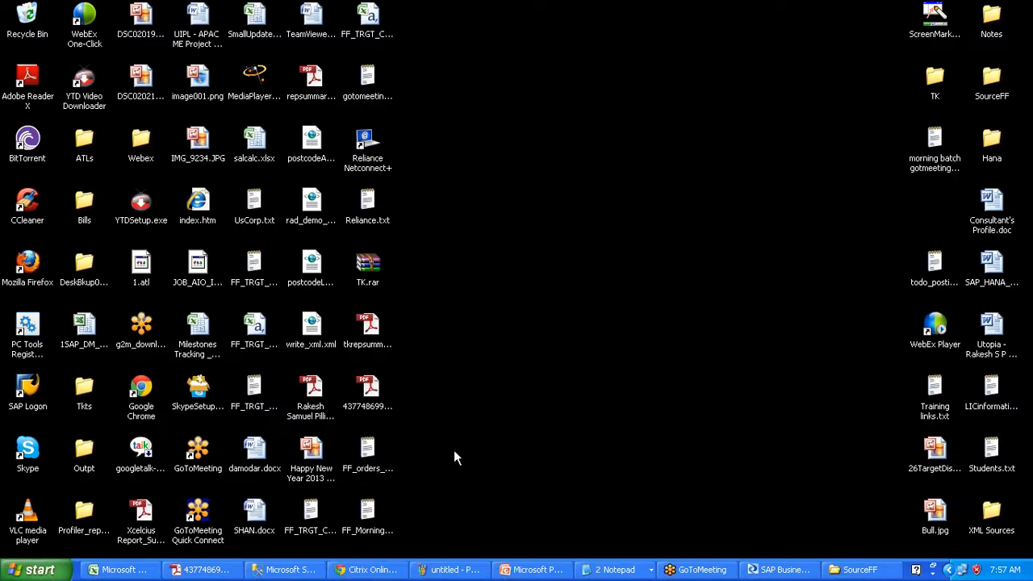
click(778, 570)
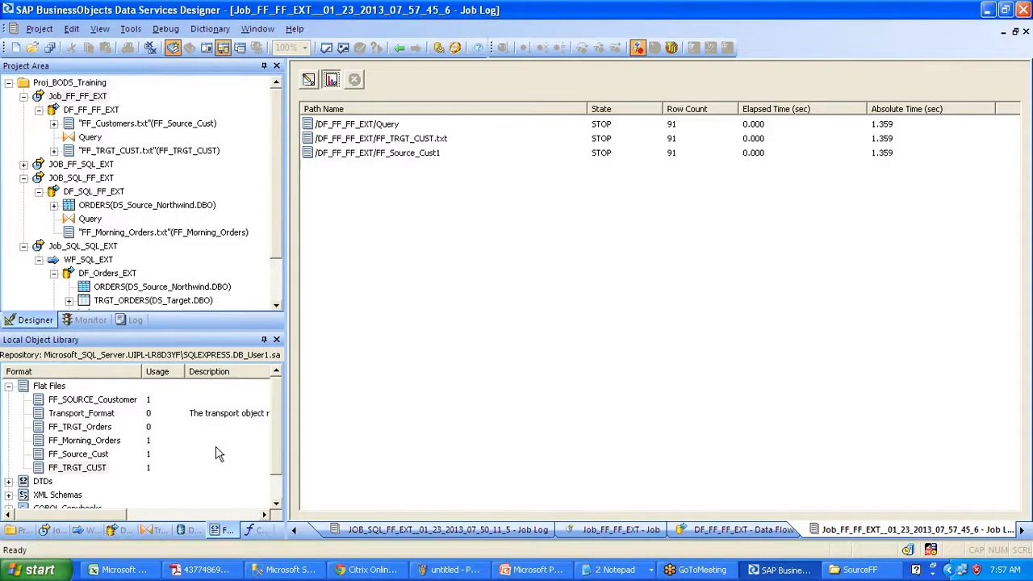
- Change FF_TRGT_CUST's file name to ABCDFF_TRGT_CUST.txt and save the file format
click(97, 469)
right_click(97, 468)
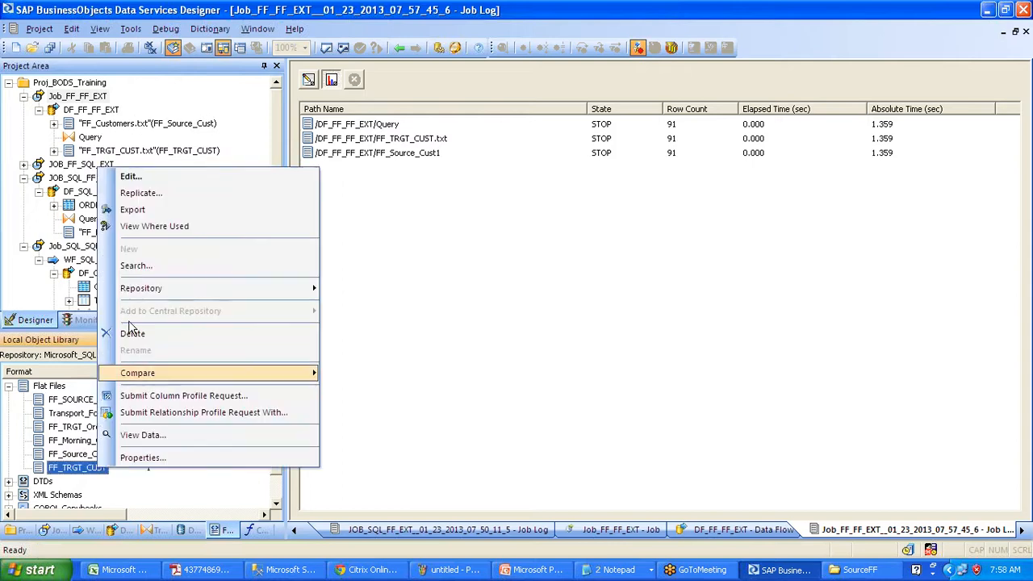
click(159, 182)
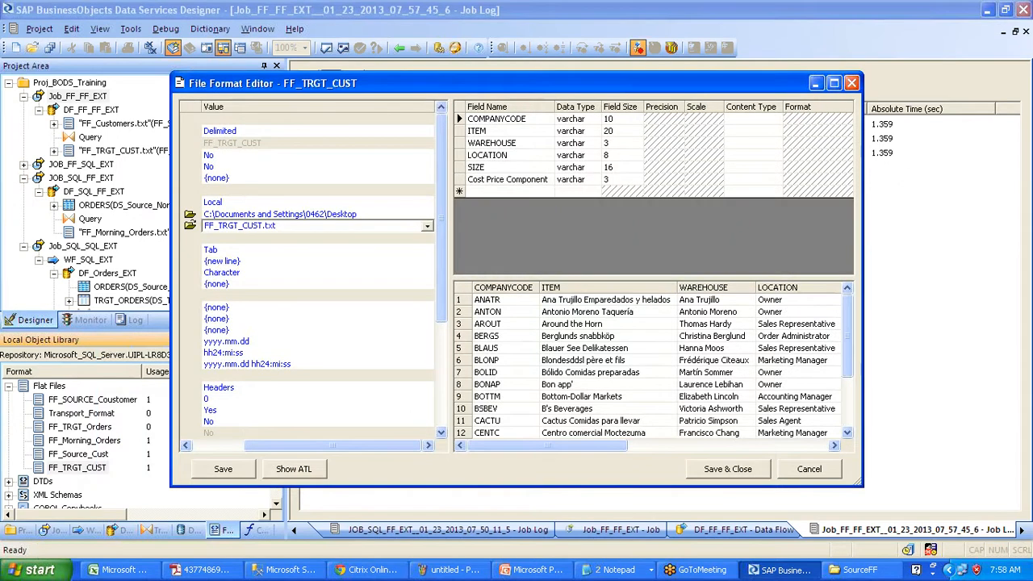
text(ABCD)
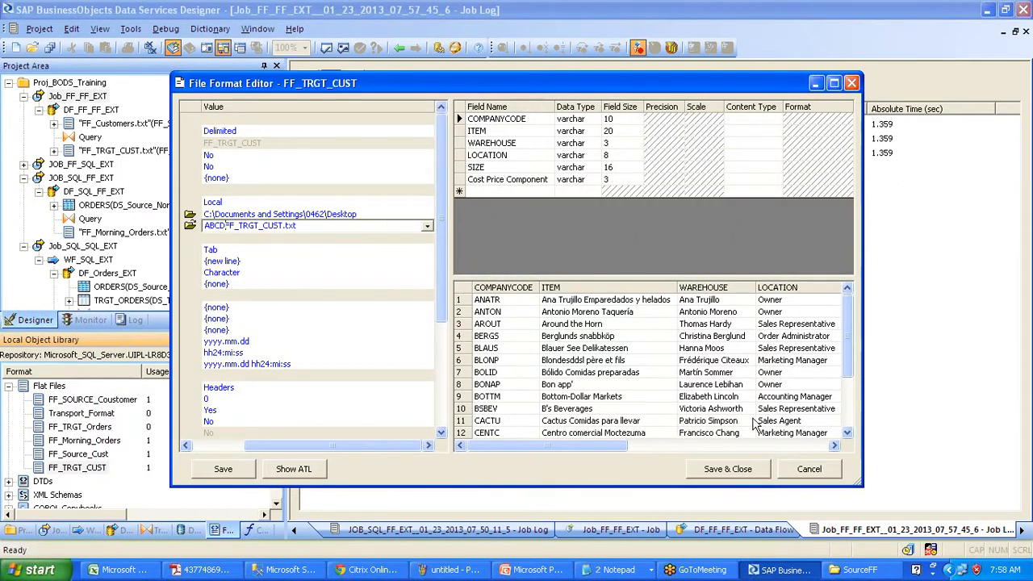
click(742, 468)
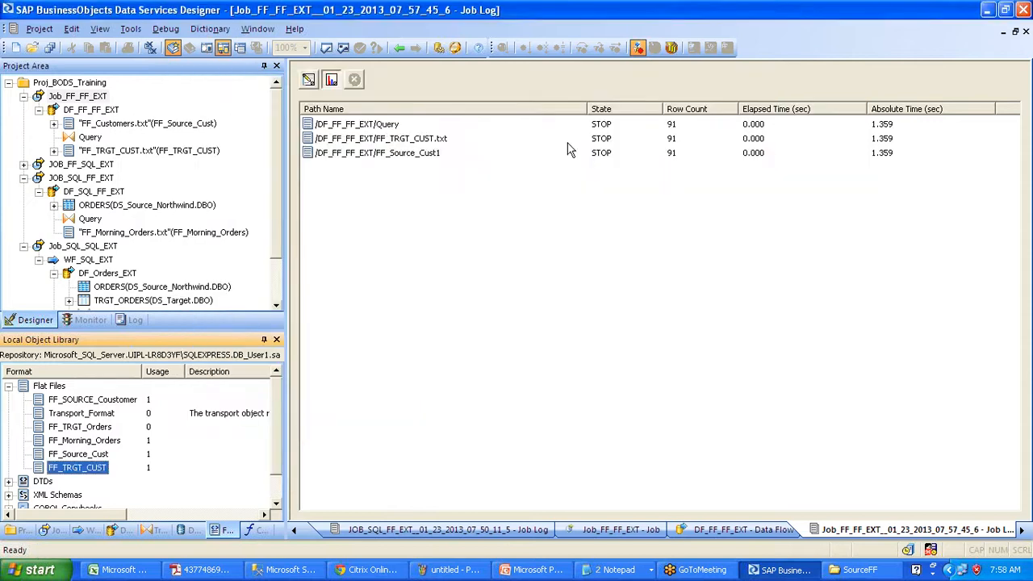
- Execute Job_FF_FF_EXT with the default execution settings, then show the desktop
click(74, 97)
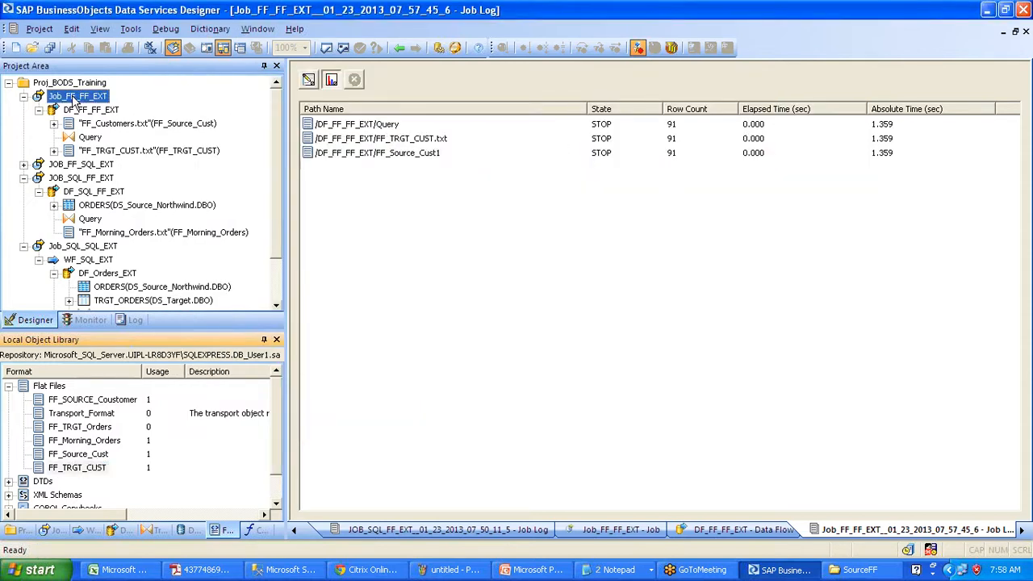
right_click(74, 98)
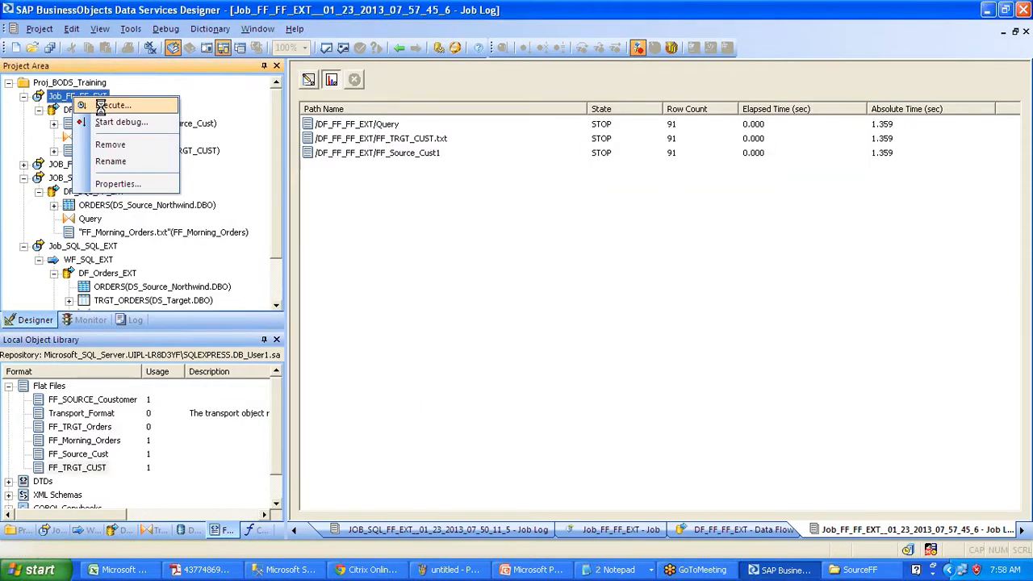
click(100, 106)
click(589, 464)
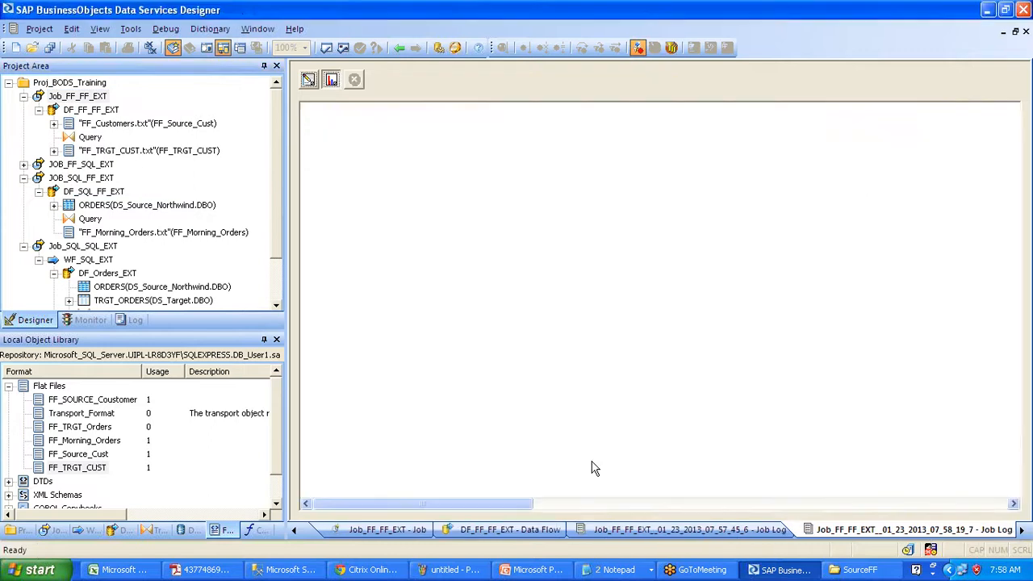
key(super+d)
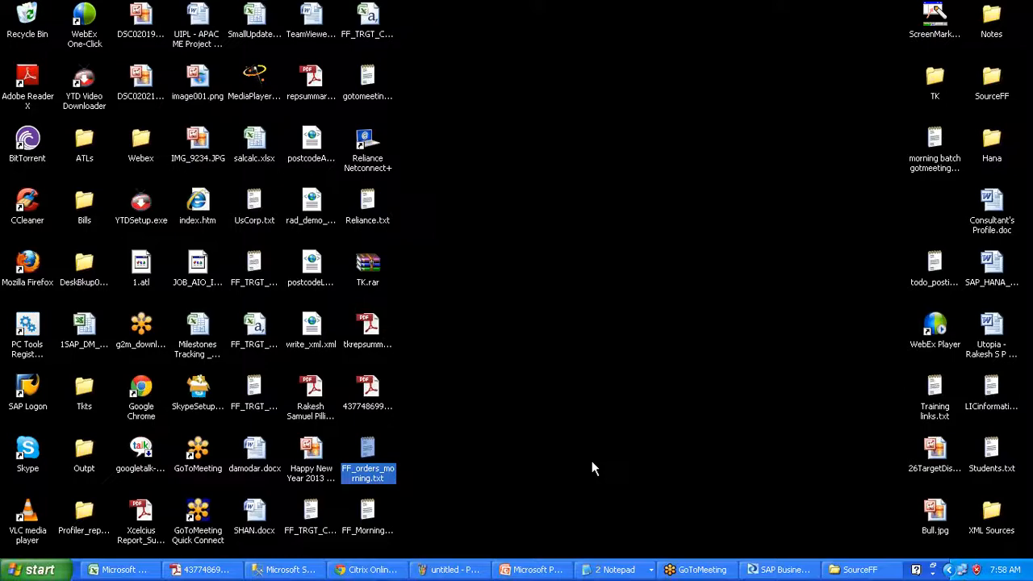
- Refresh the desktop twice and switch back to the Data Services Designer window
right_click(497, 298)
click(537, 312)
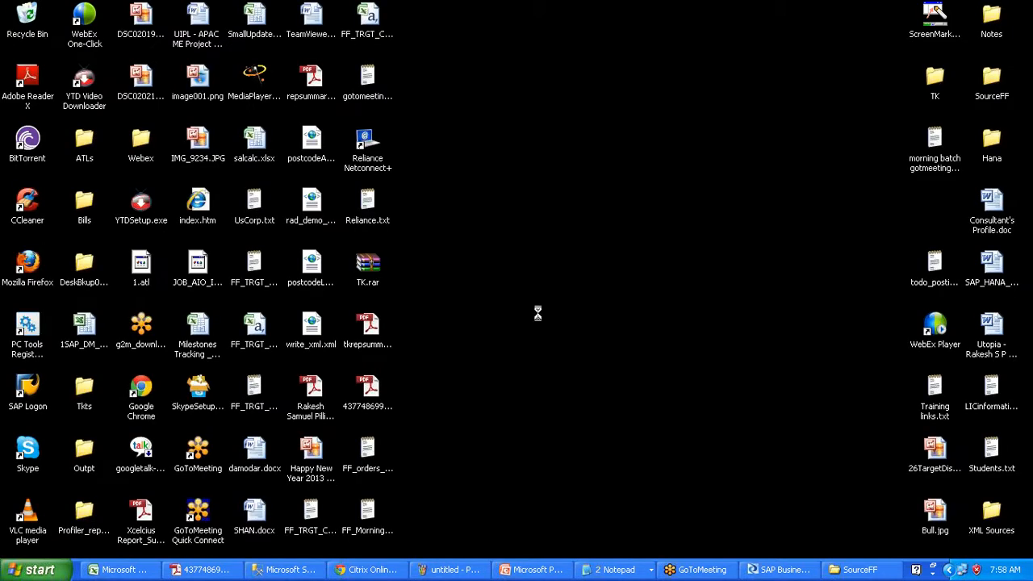
right_click(538, 314)
click(559, 334)
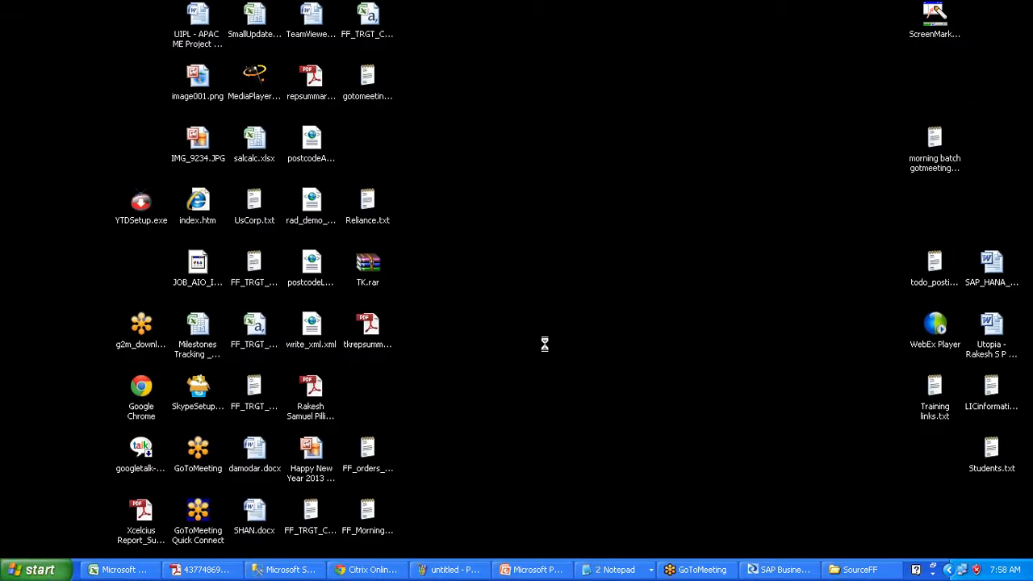
click(758, 577)
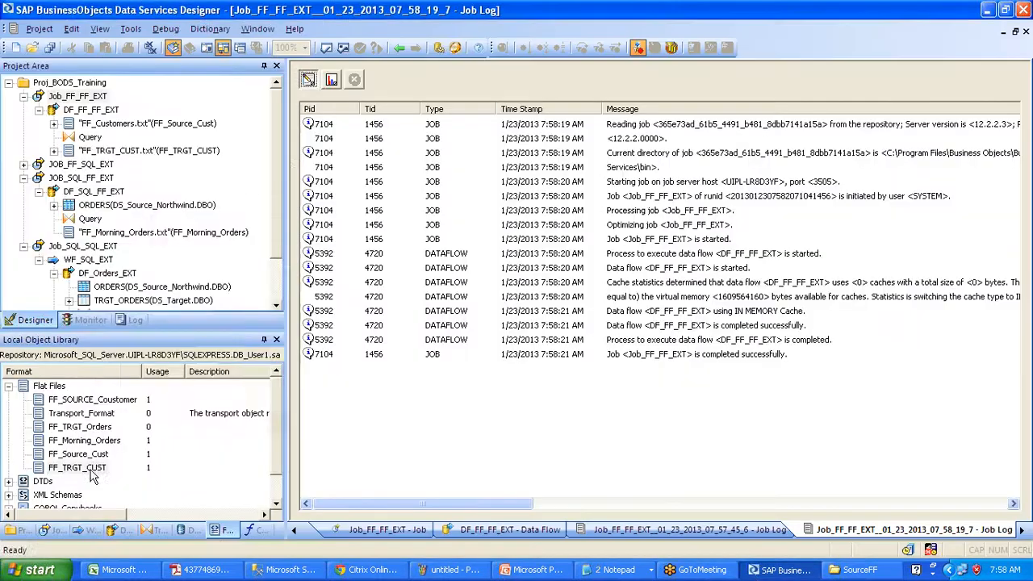
- Open the FF_TRGT_CUST file format editor and close it without changes
right_click(91, 169)
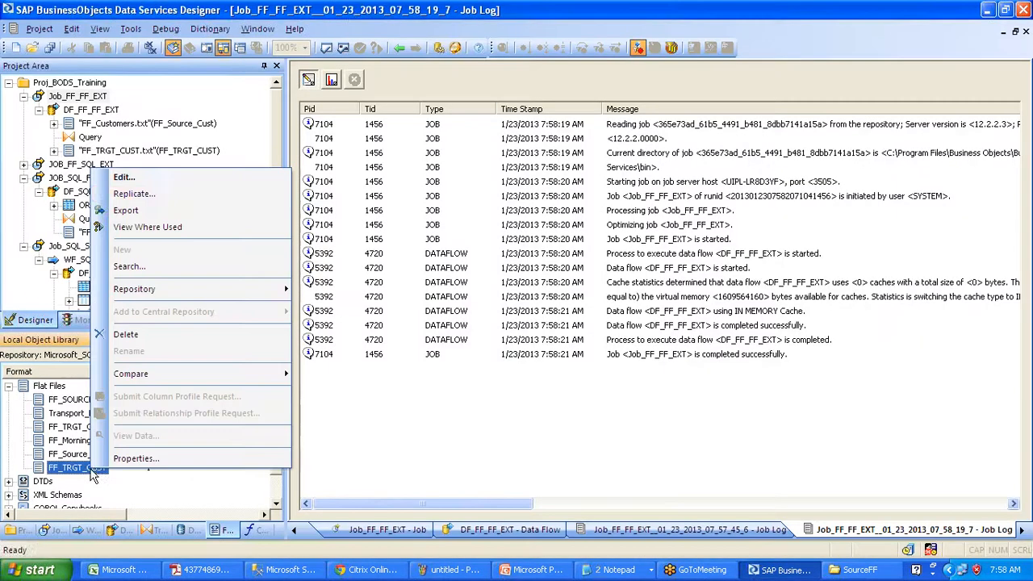
click(135, 182)
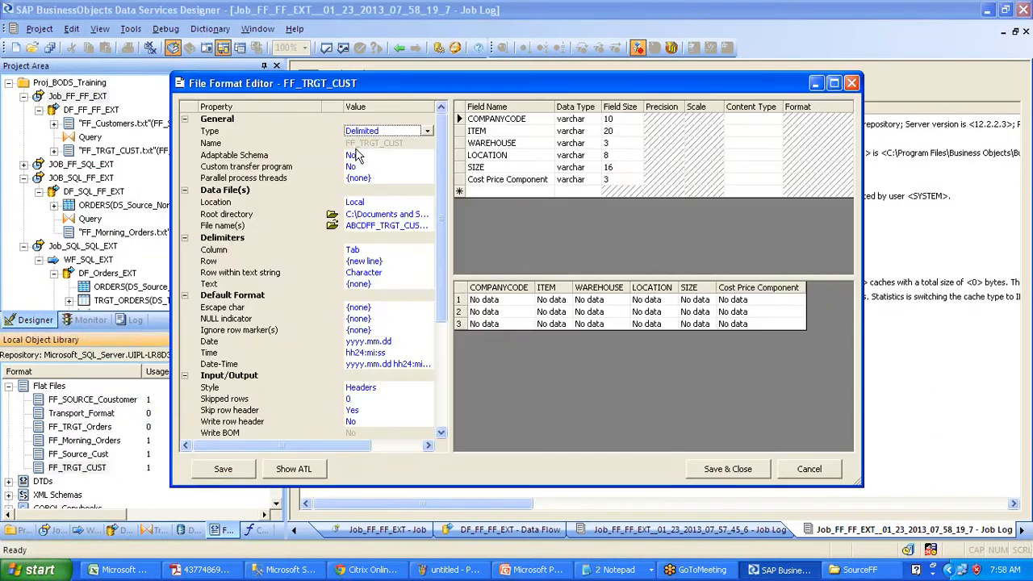
click(852, 83)
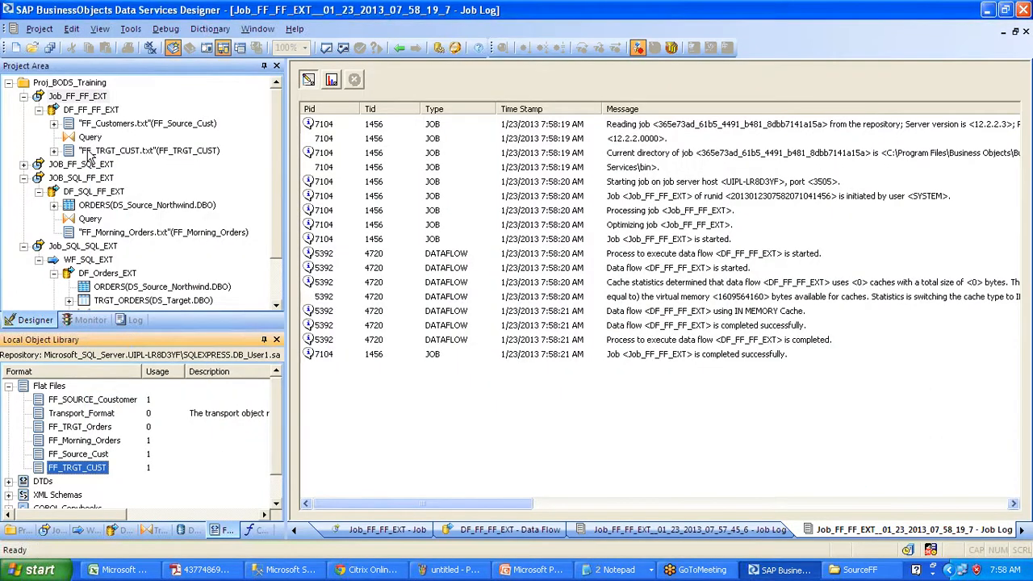
- Delete FF_TRGT_CUST from the Flat Files library, confirming despite its use, and open Job_FF_FF_EXT
drag(93, 468, 91, 472)
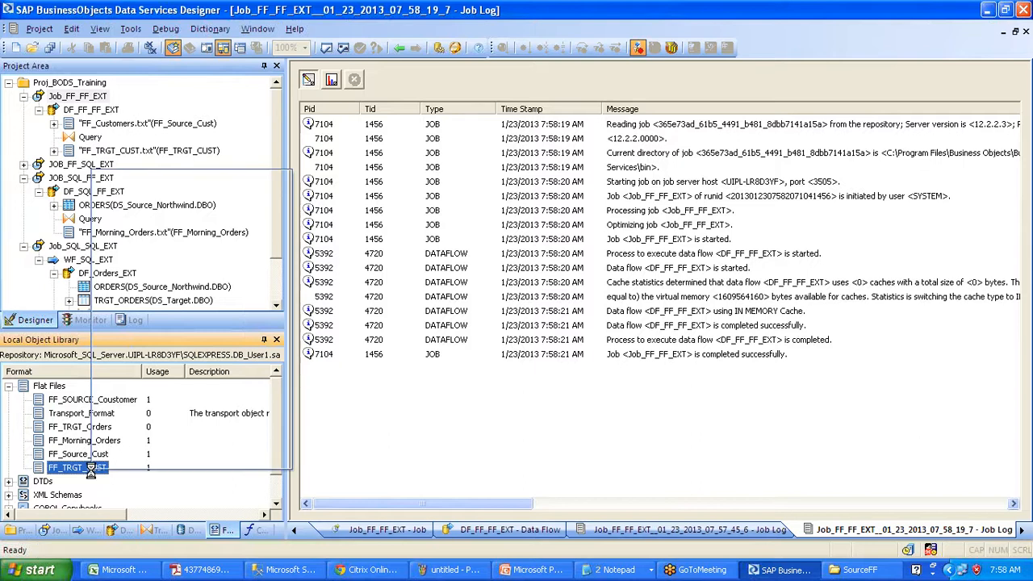
right_click(91, 471)
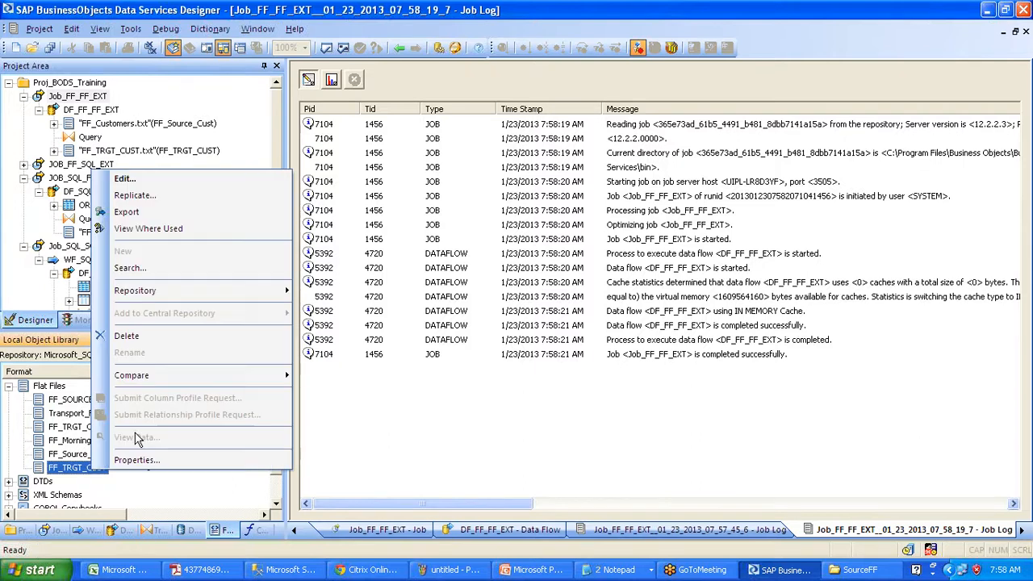
click(149, 344)
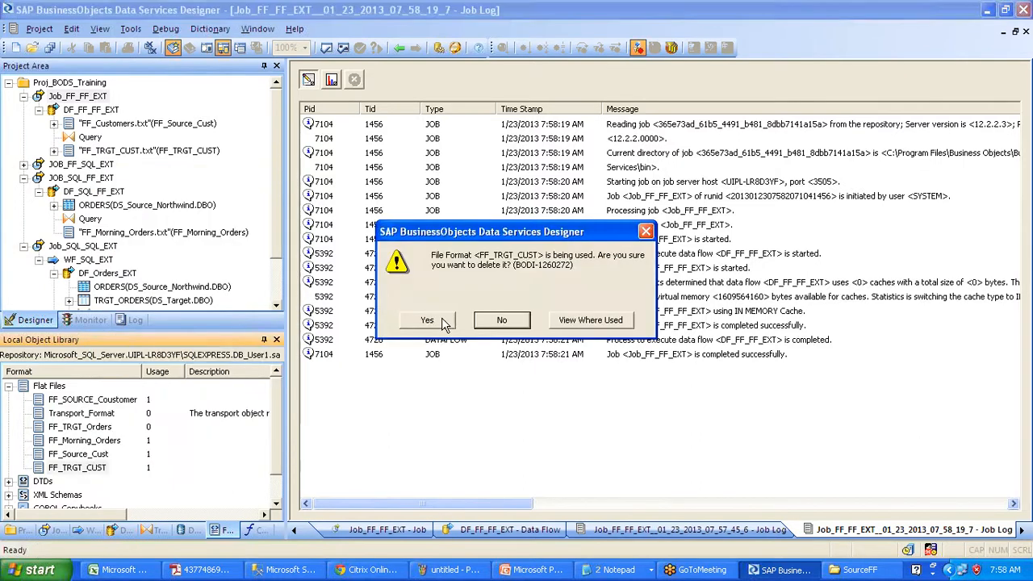
click(443, 323)
double_click(94, 98)
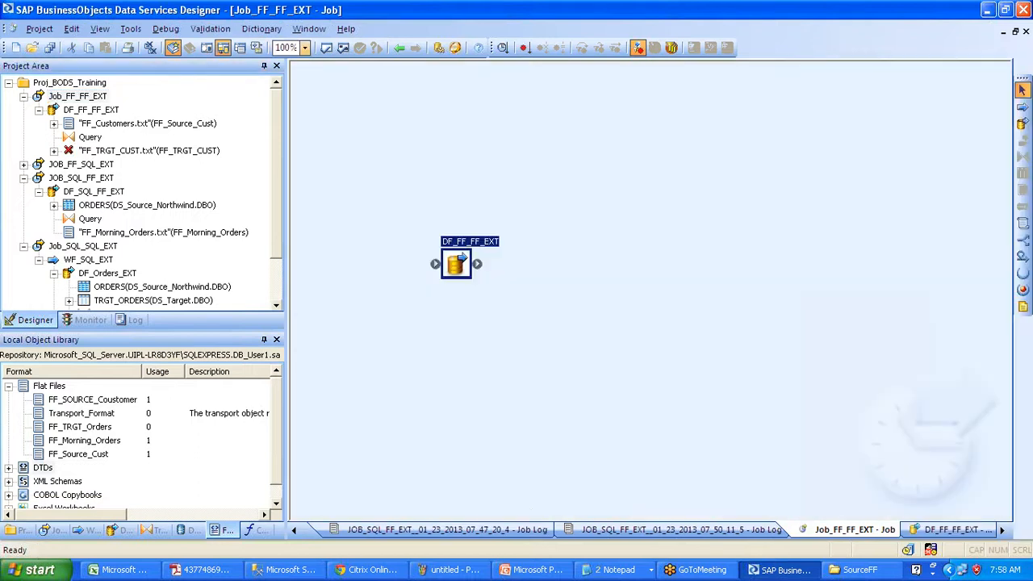
- In DF_FF_FF_EXT, delete the orphaned FF_TRGT_CUST.txt target and open the Query transform's editor
double_click(457, 264)
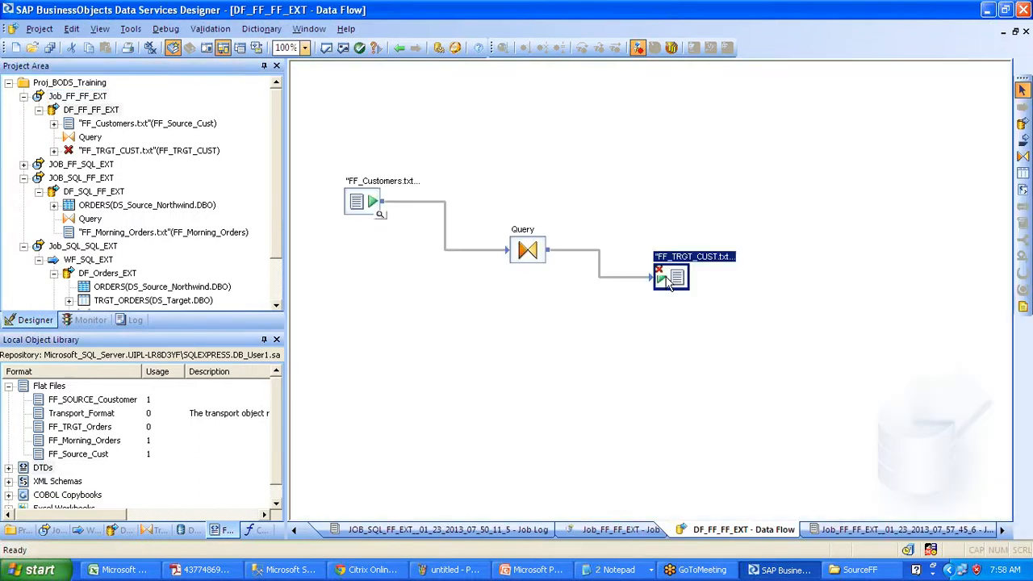
key(Delete)
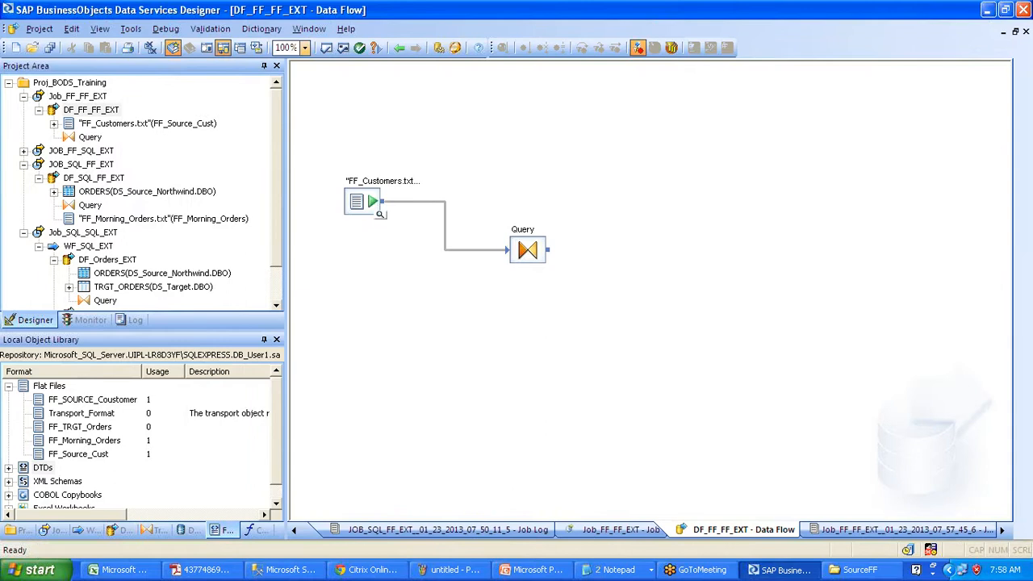
double_click(528, 251)
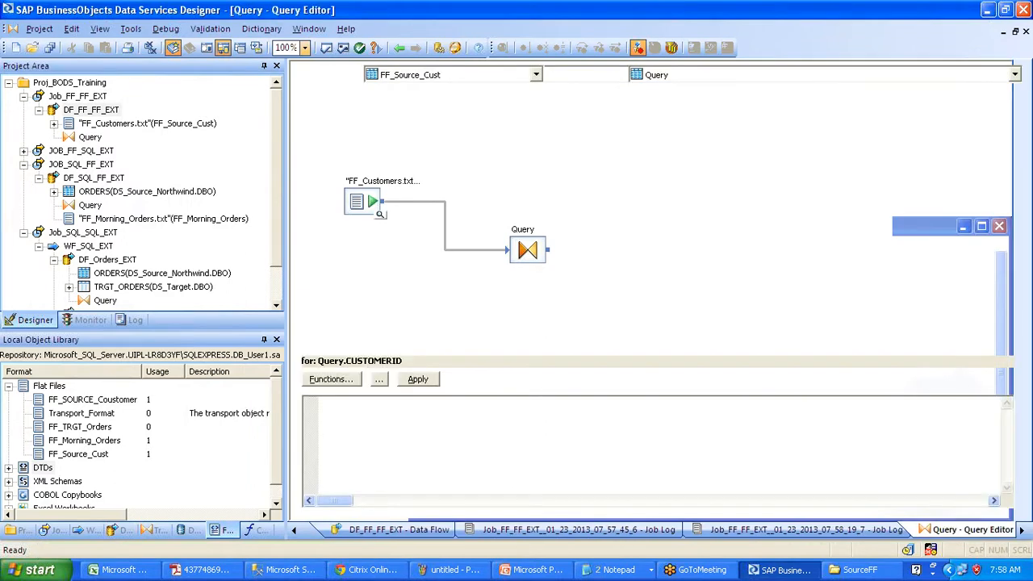
- Create file format FF_ABCD from the Query output, with root directory Desktop and file FF_ABCD.txt
right_click(599, 110)
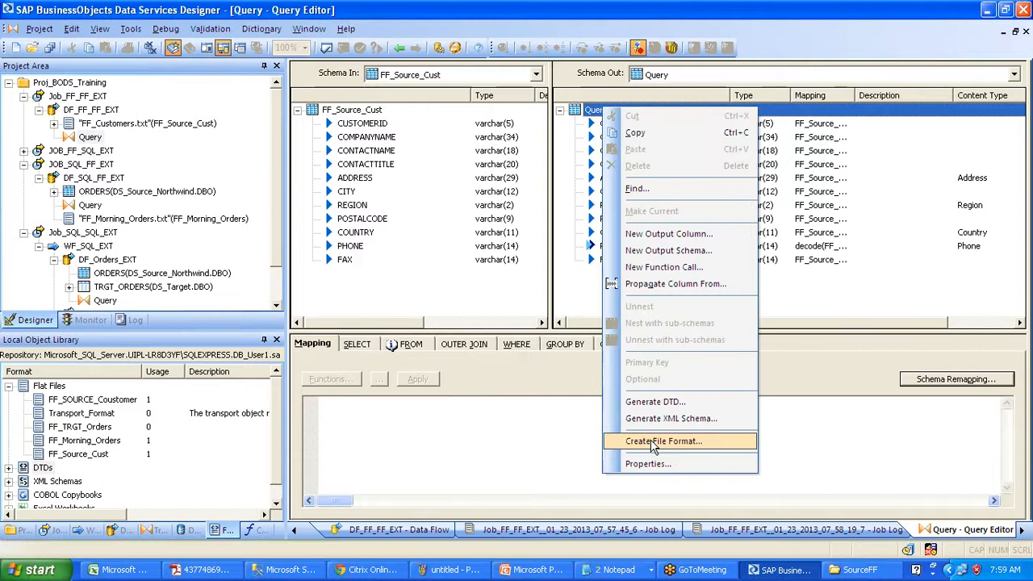
click(661, 442)
text(FF_)
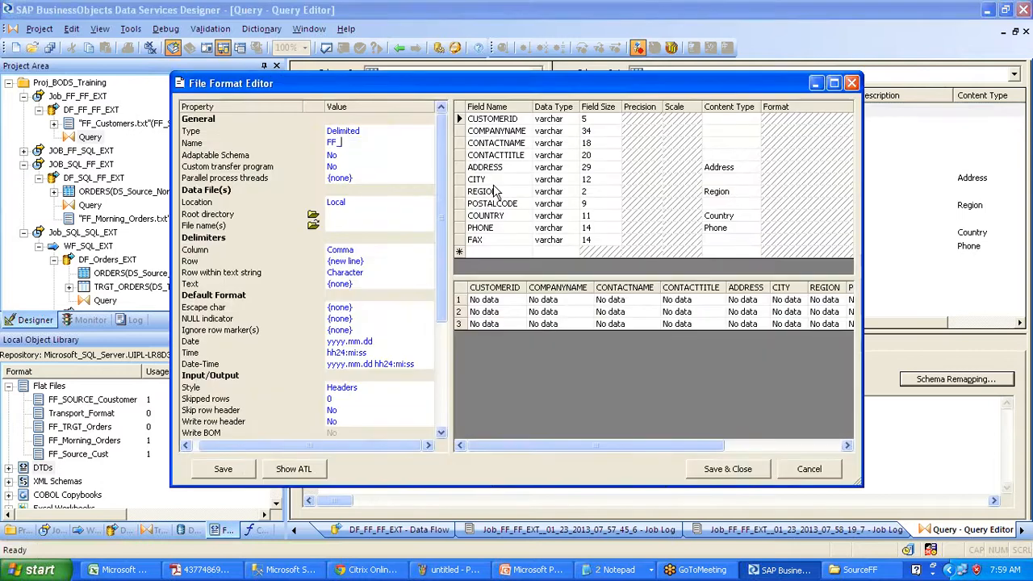
text(ABCD)
key(Return)
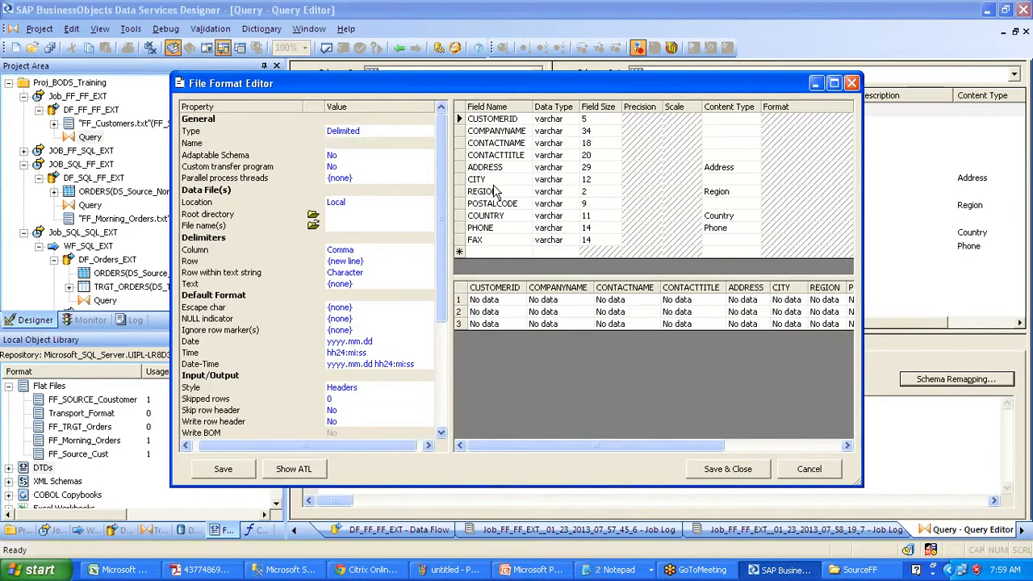
click(333, 215)
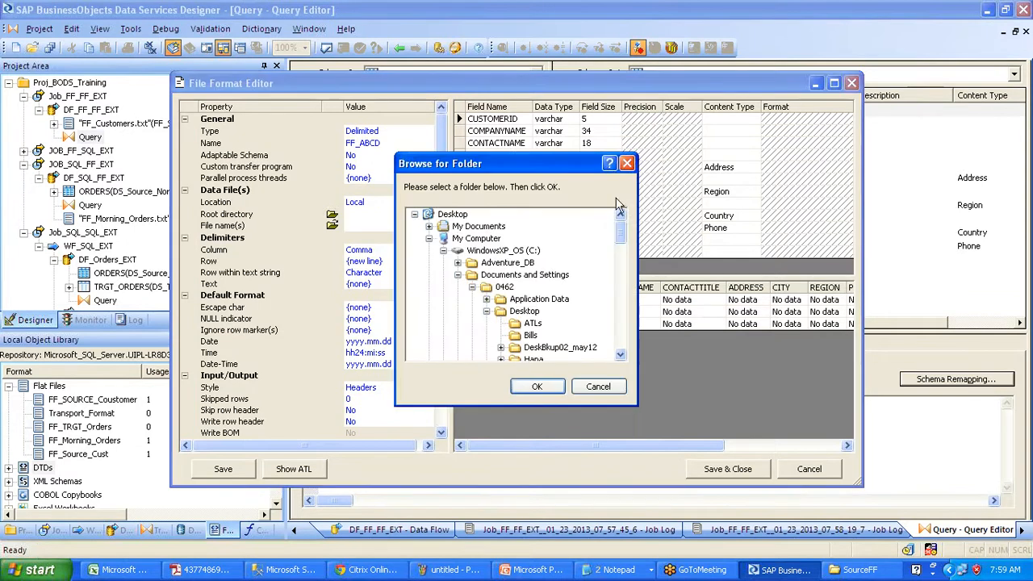
click(447, 214)
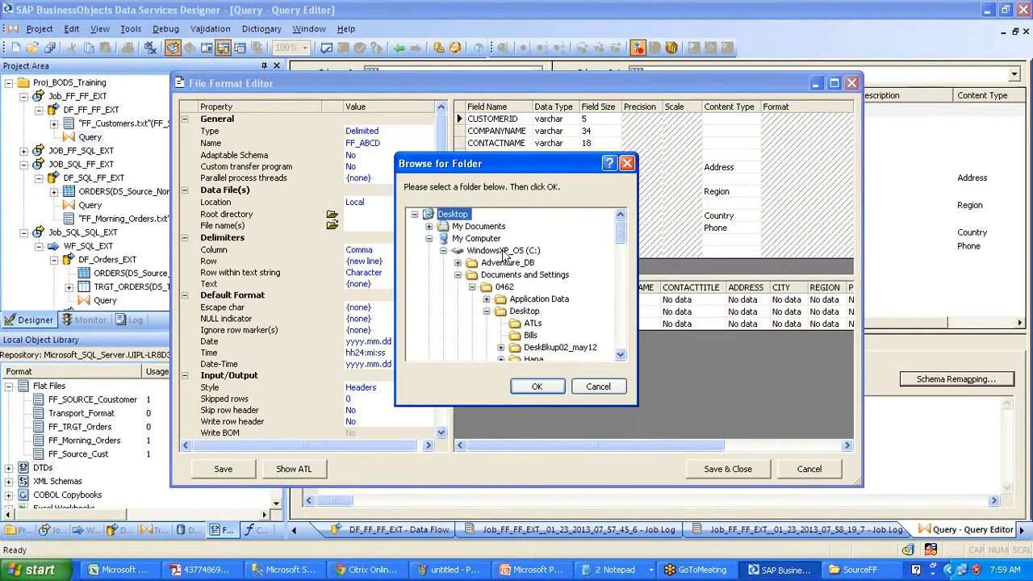
click(534, 388)
click(365, 226)
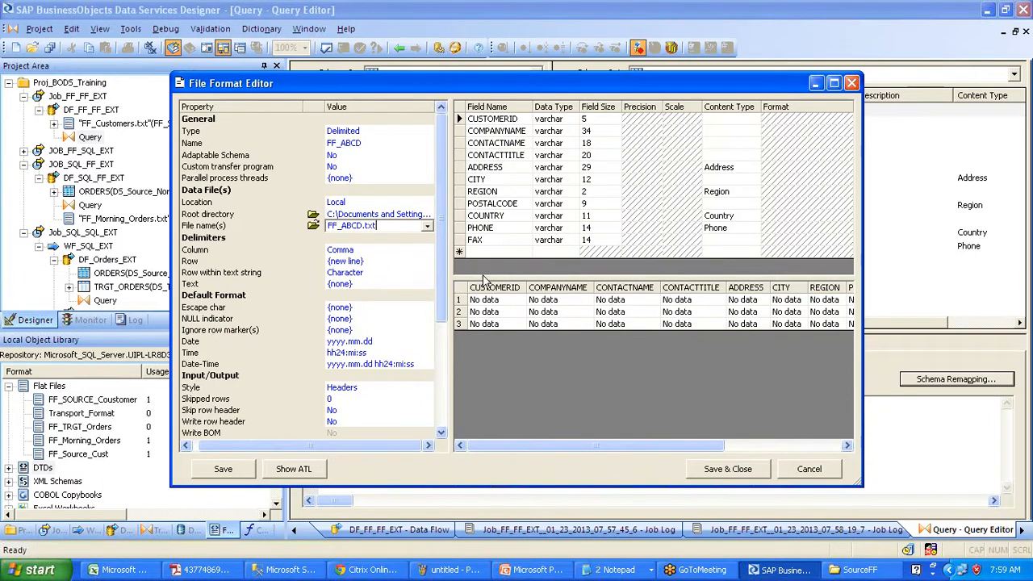
click(421, 250)
- Make FF_ABCD tab-delimited, set skip and write row header to Yes, and save it
click(426, 249)
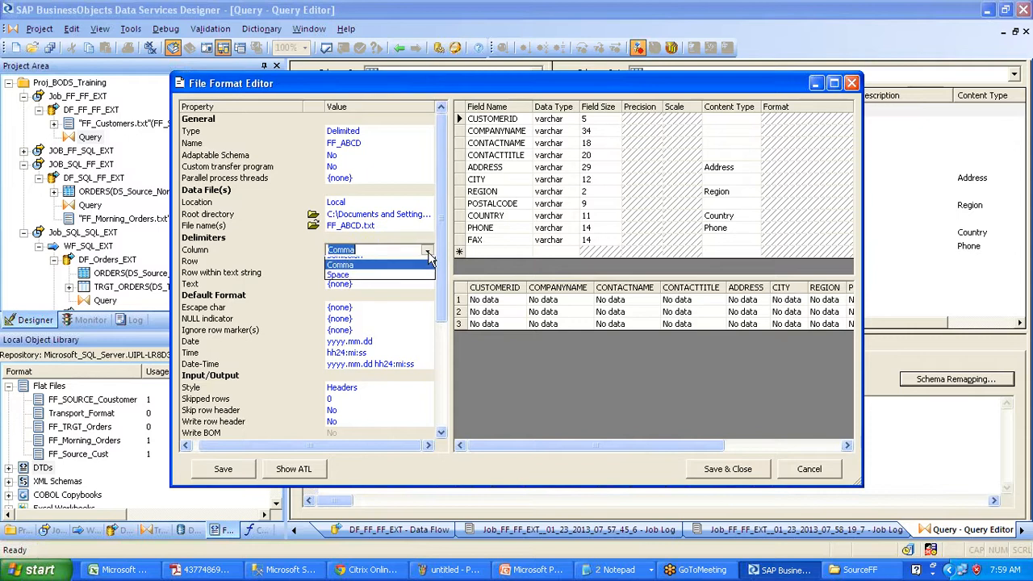
click(421, 271)
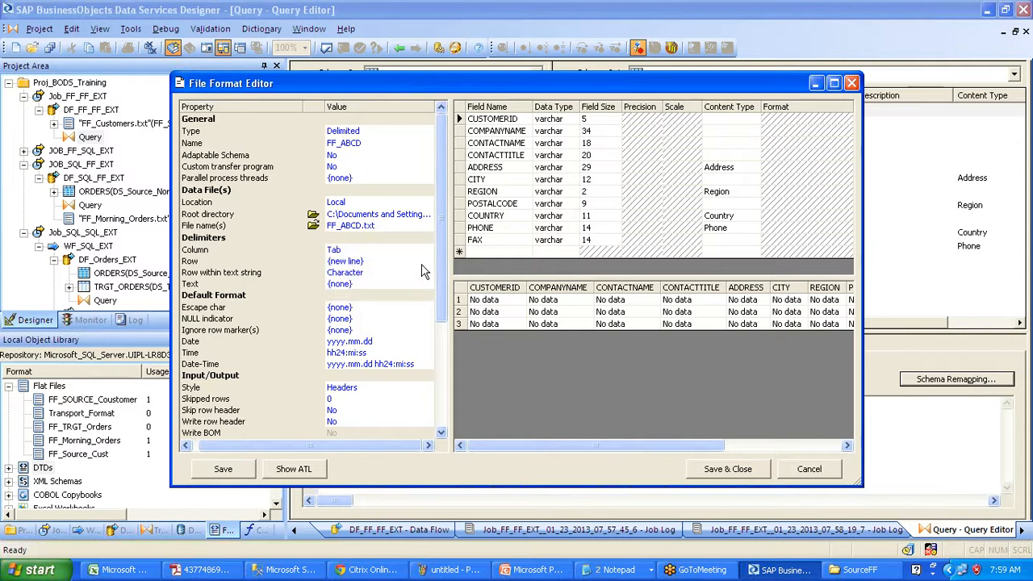
click(367, 410)
click(362, 422)
click(381, 421)
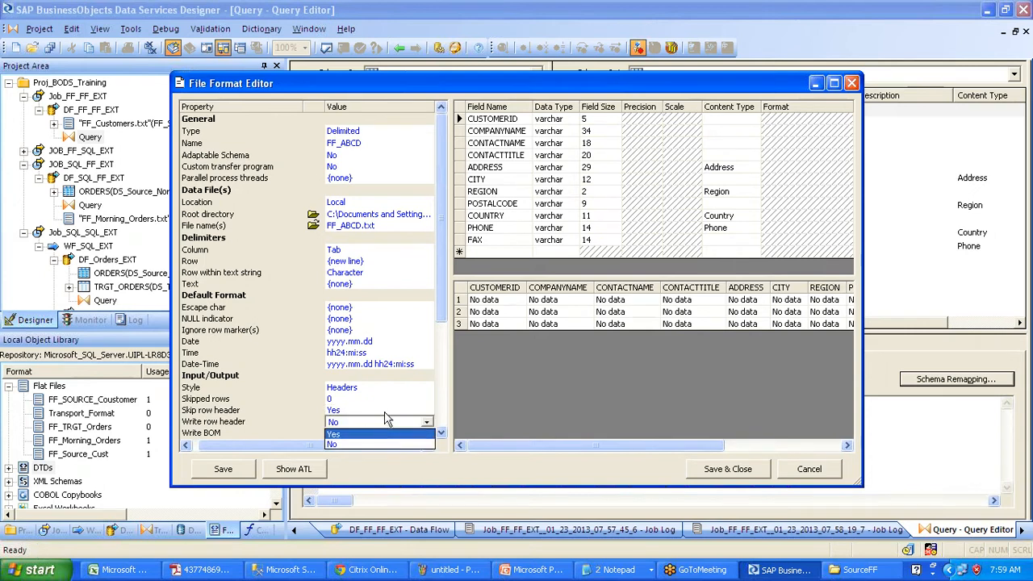
click(383, 435)
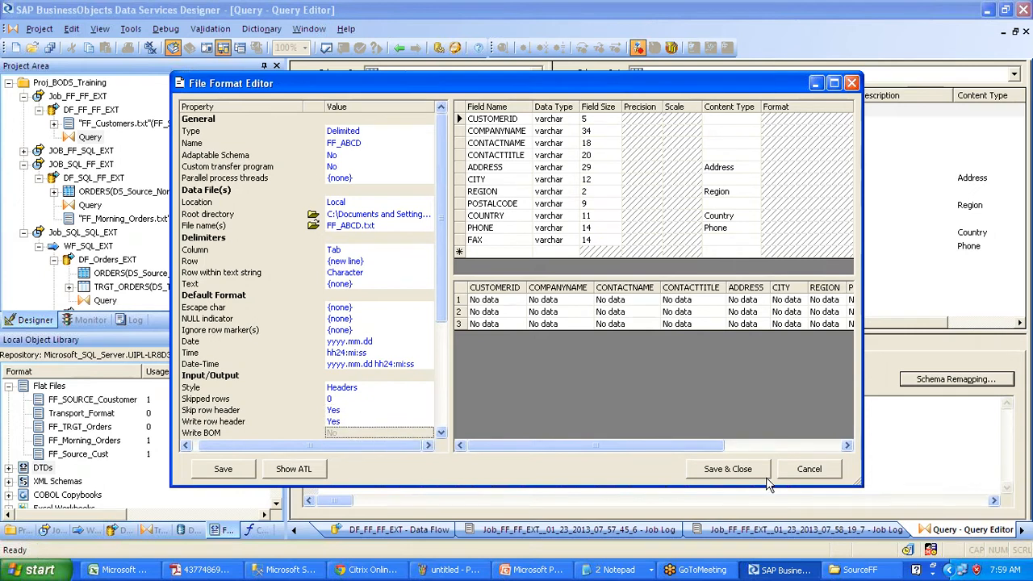
click(731, 468)
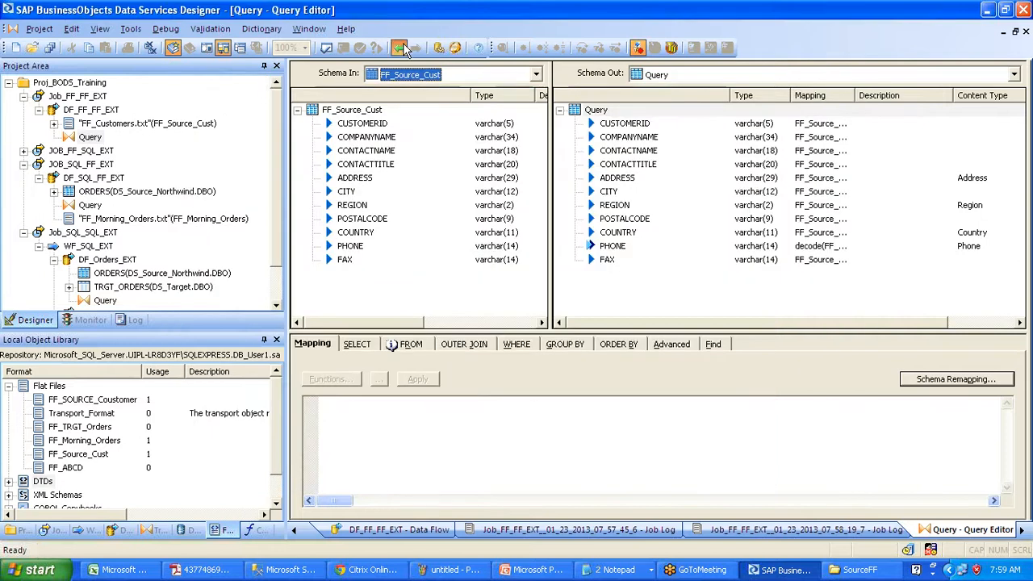
- Add FF_ABCD to DF_FF_FF_EXT as a target and connect the Query output to it
click(402, 44)
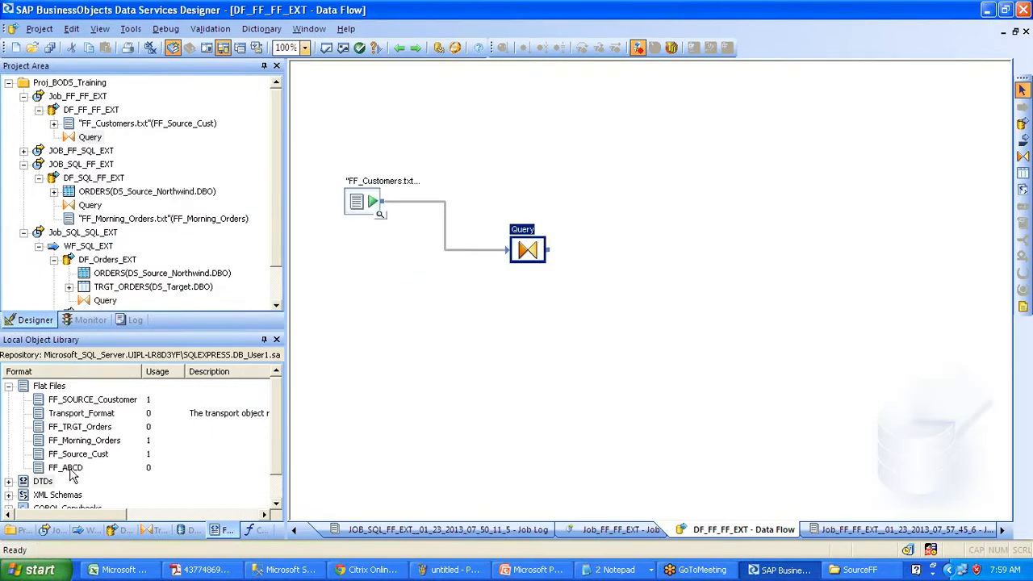
drag(65, 467, 626, 264)
click(682, 294)
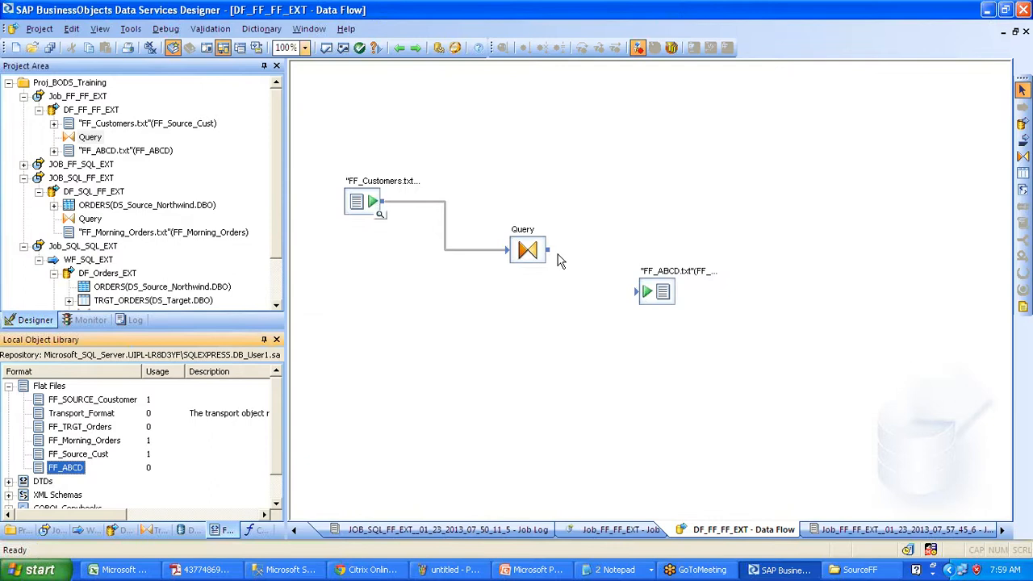
drag(548, 249, 637, 291)
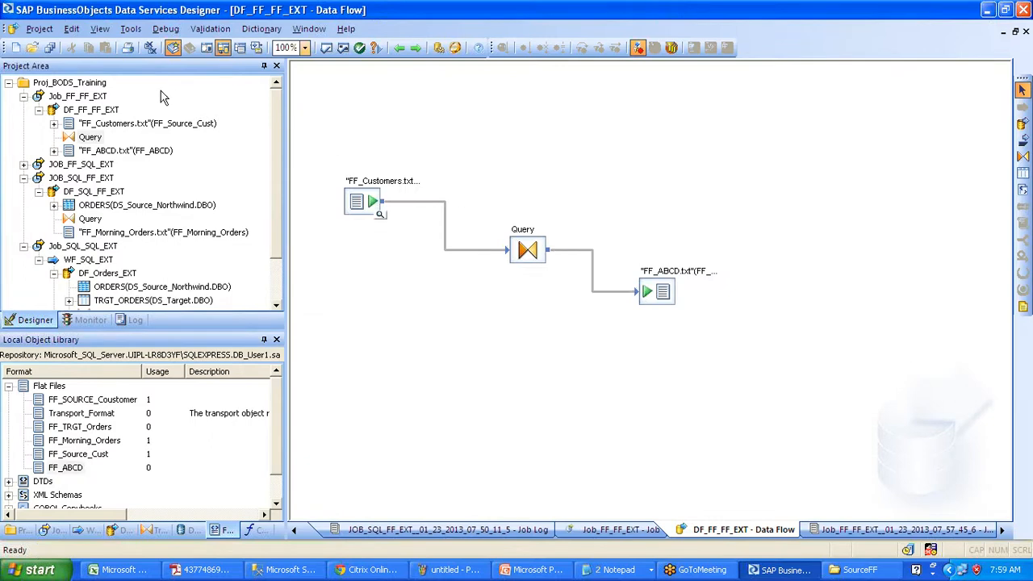
- Add a new batch job, New_Job, to the Proj_BODS_Training project
right_click(97, 84)
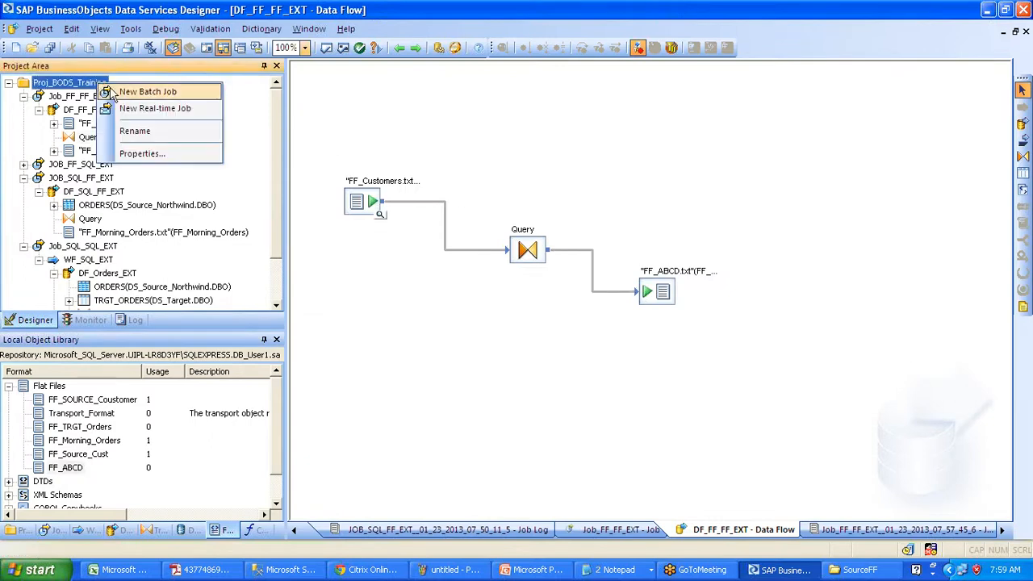
click(113, 94)
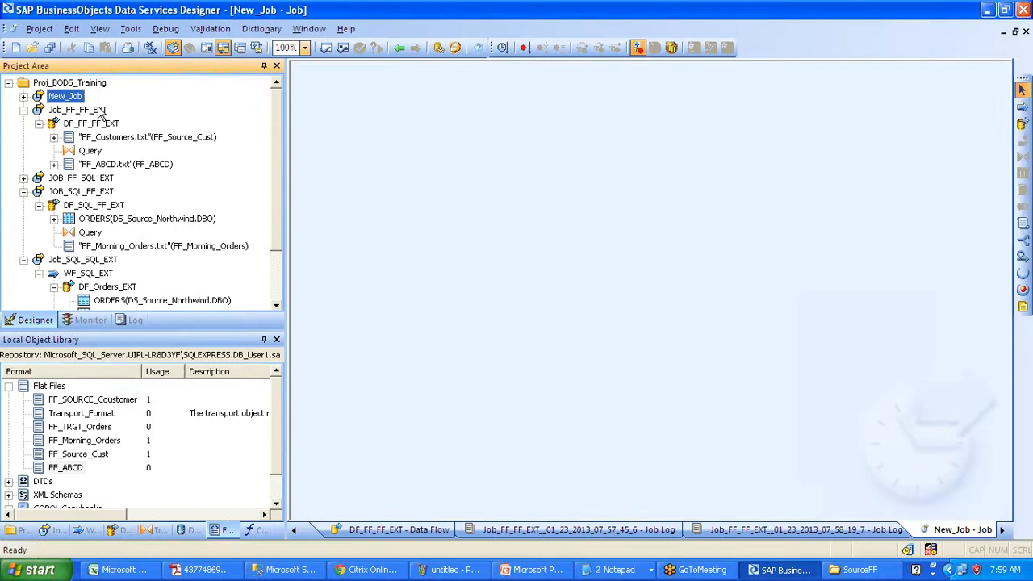
click(97, 109)
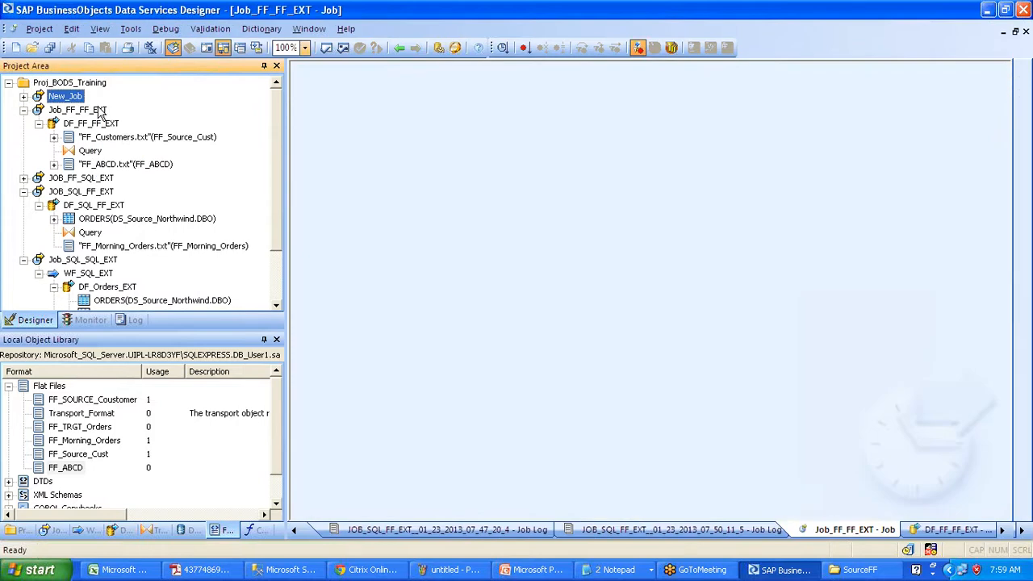
- Execute Job_FF_FF_EXT after saving all changes, then reveal the desktop
click(502, 49)
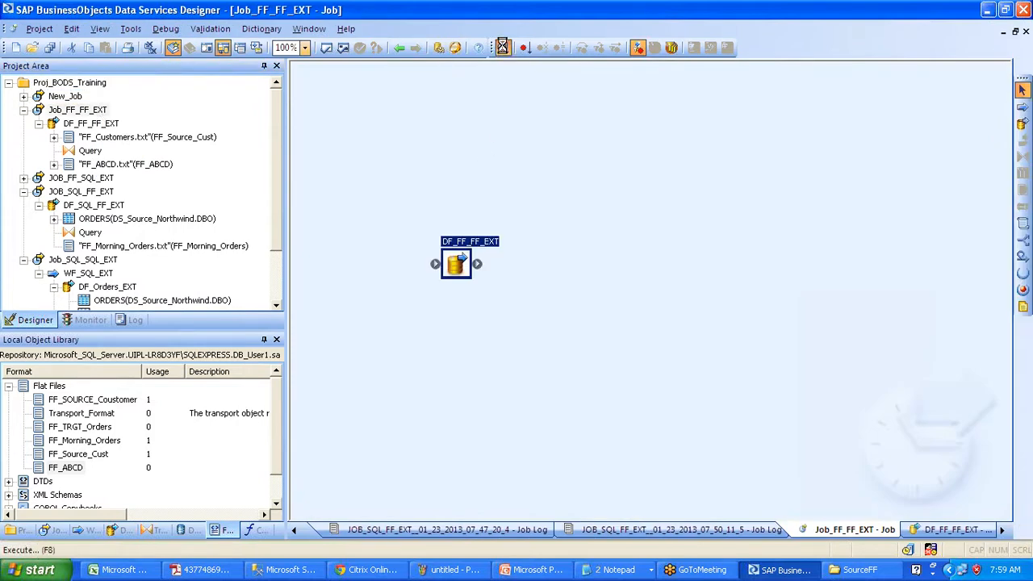
click(414, 368)
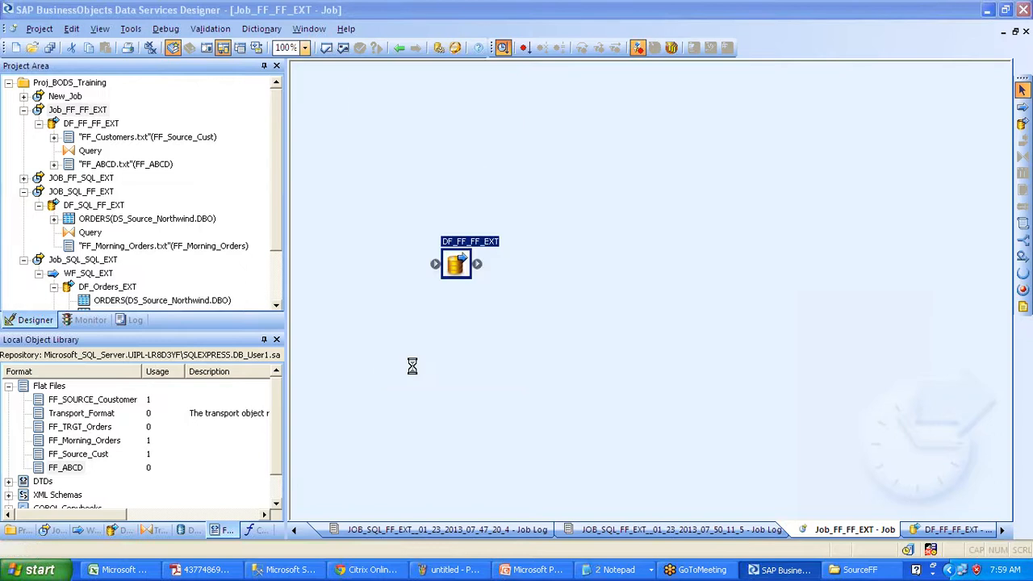
click(581, 466)
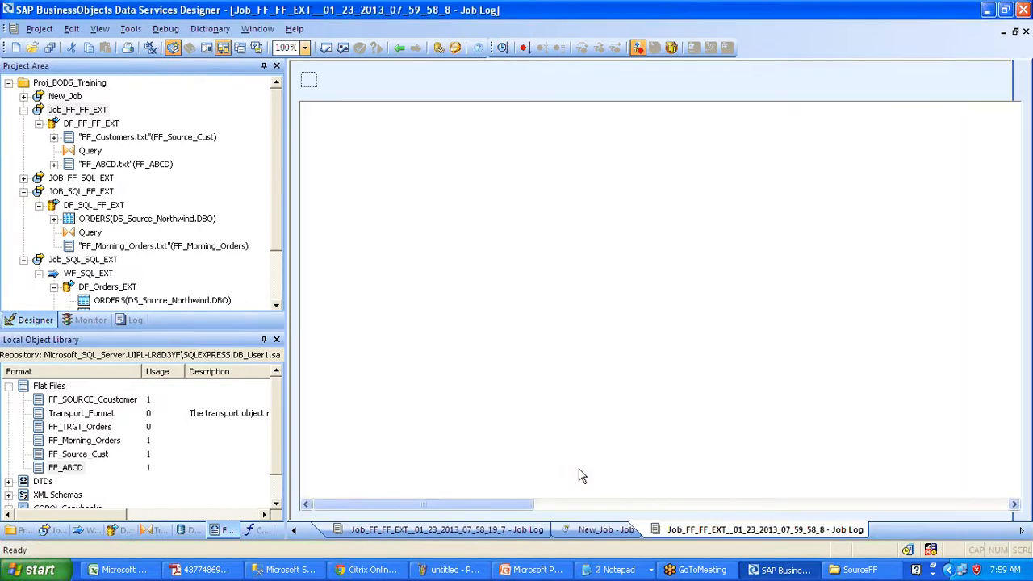
key(super+d)
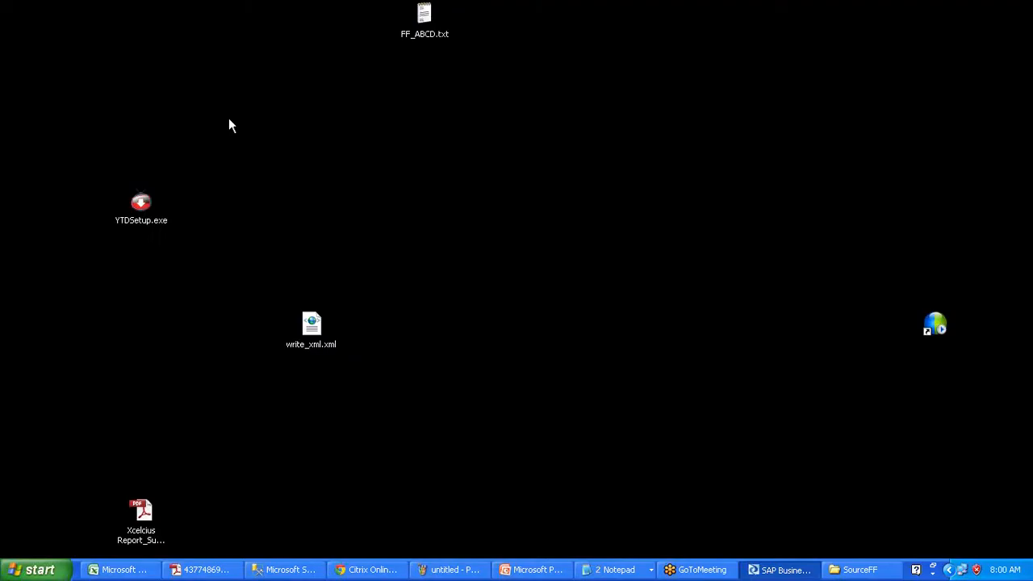
- Open FF_ABCD.txt, close Notepad, and reopen the file in Microsoft Office Excel
double_click(430, 16)
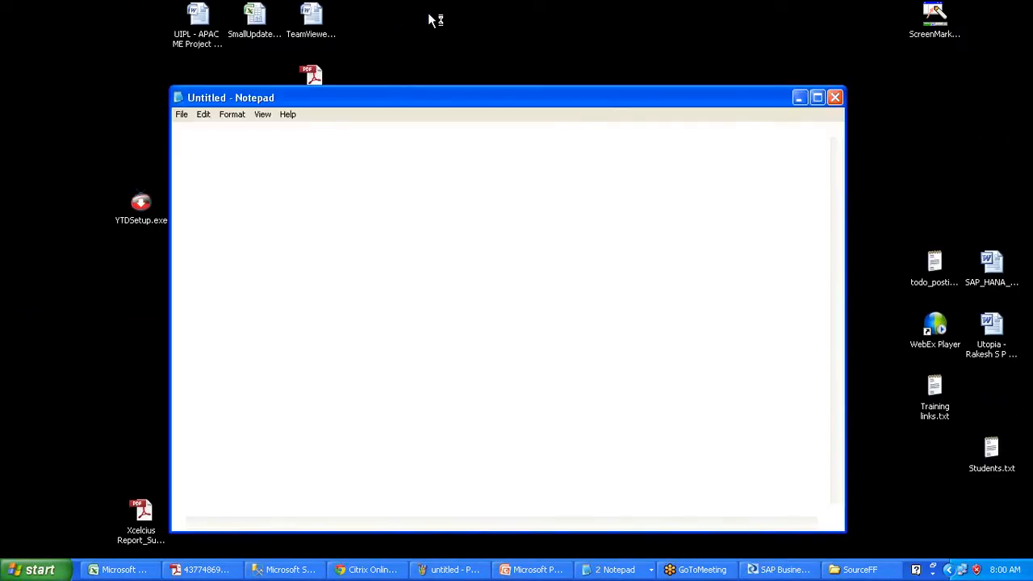
click(834, 97)
right_click(422, 15)
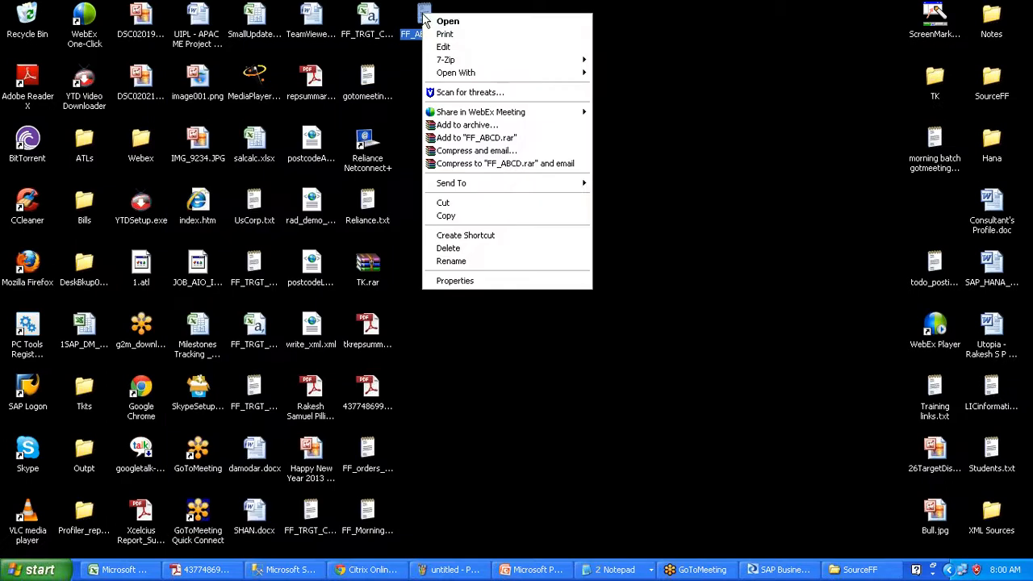
mouse_move(476, 75)
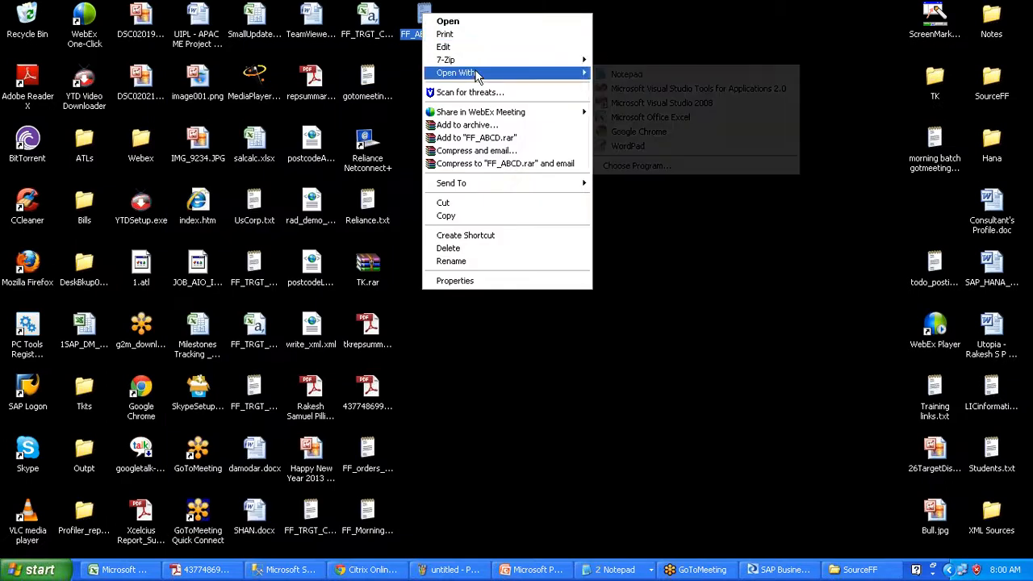
click(615, 120)
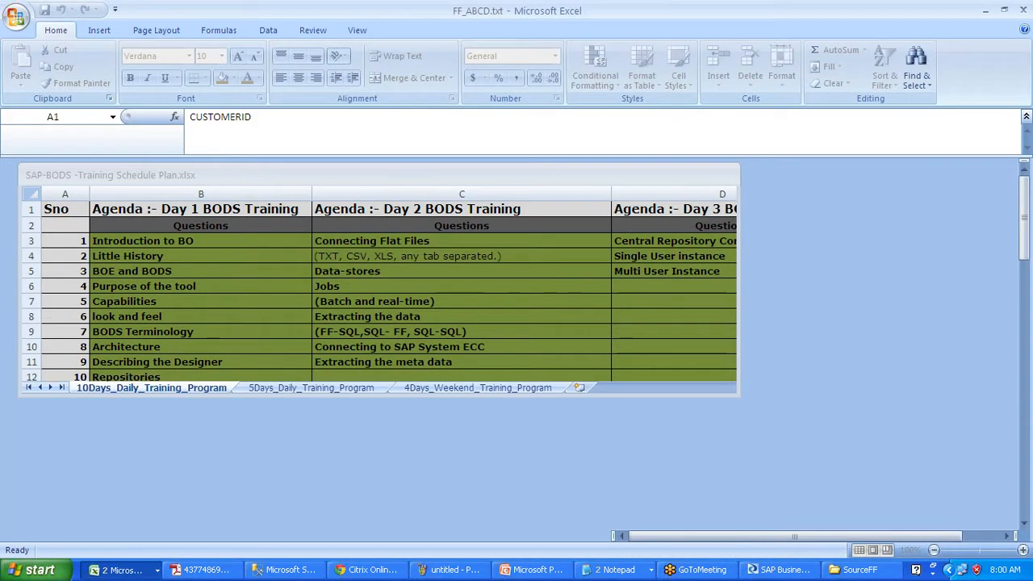
- Autofit all FF_ABCD.txt columns, scroll through the customer rows, and close without saving
click(10, 166)
double_click(67, 165)
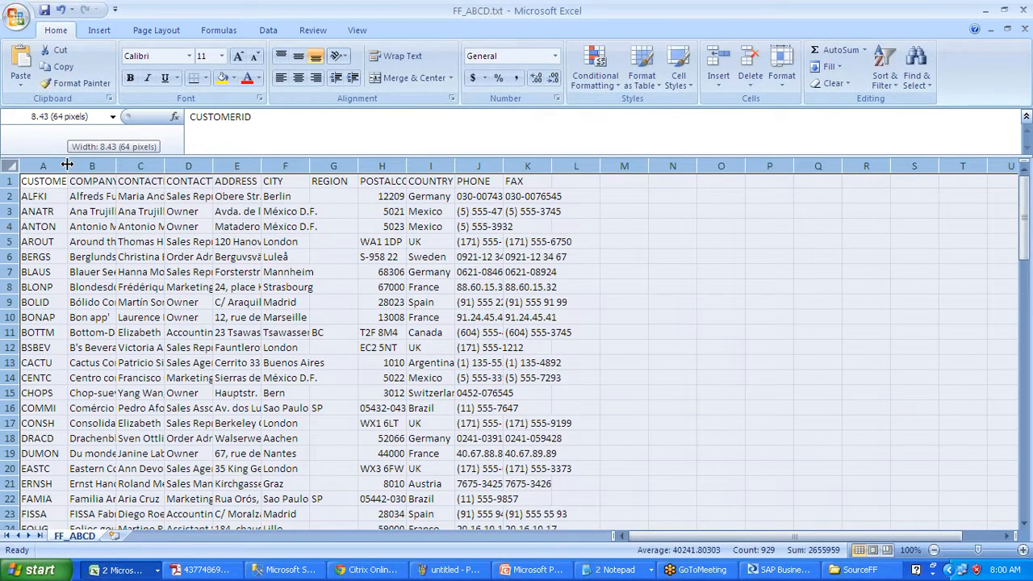
drag(1023, 222, 1028, 273)
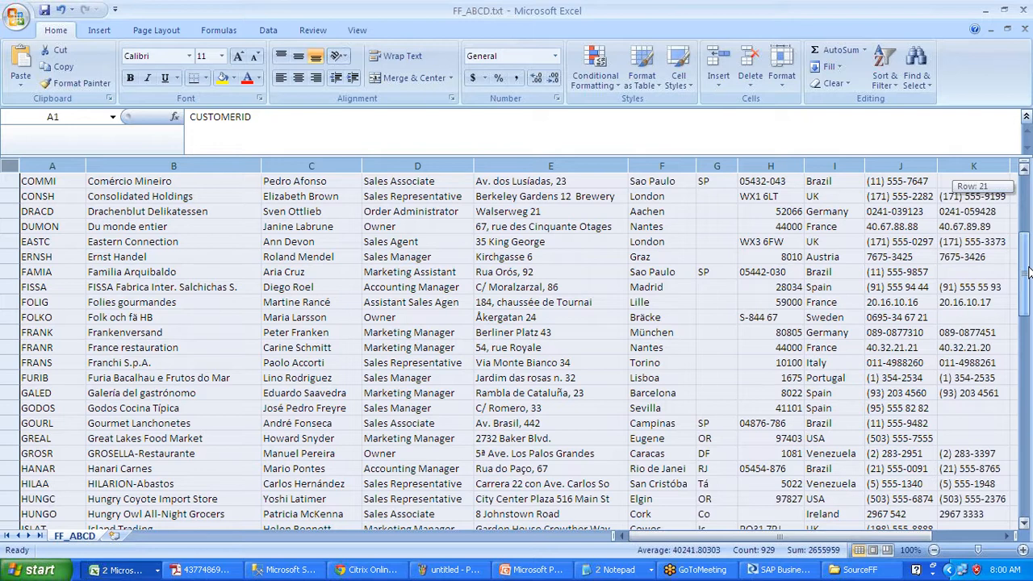
drag(1028, 273, 1025, 218)
click(1024, 11)
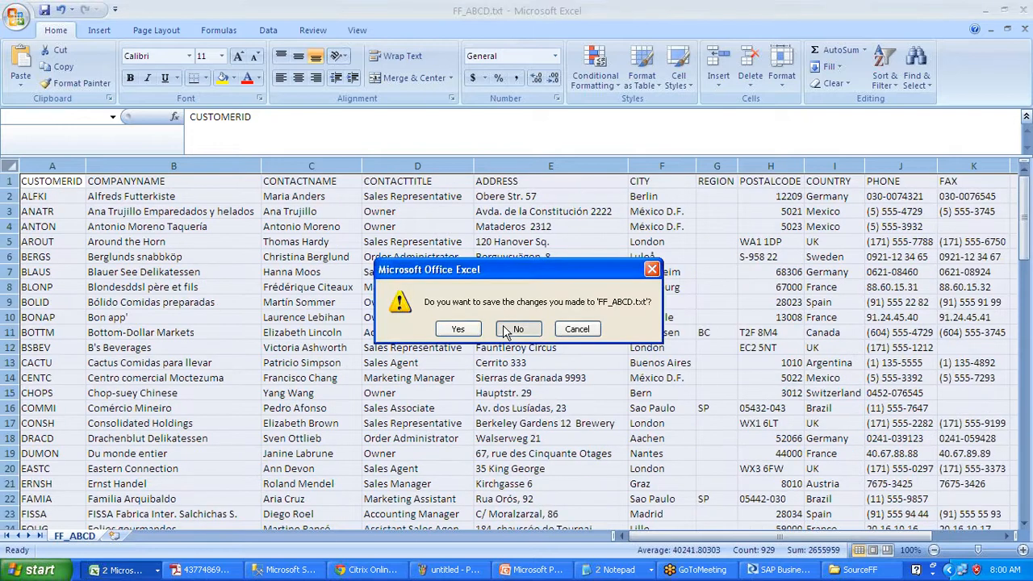
click(516, 329)
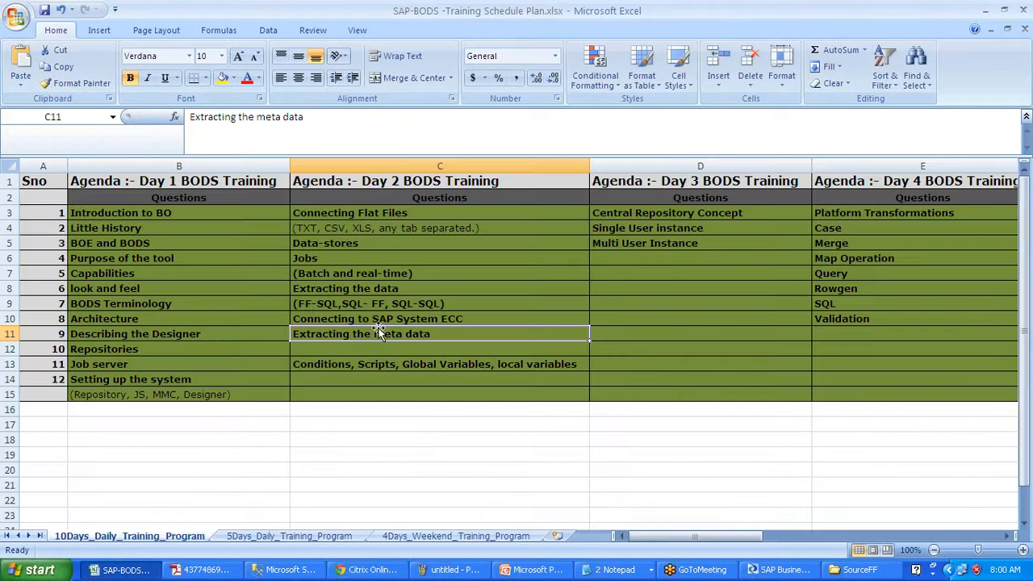
click(435, 317)
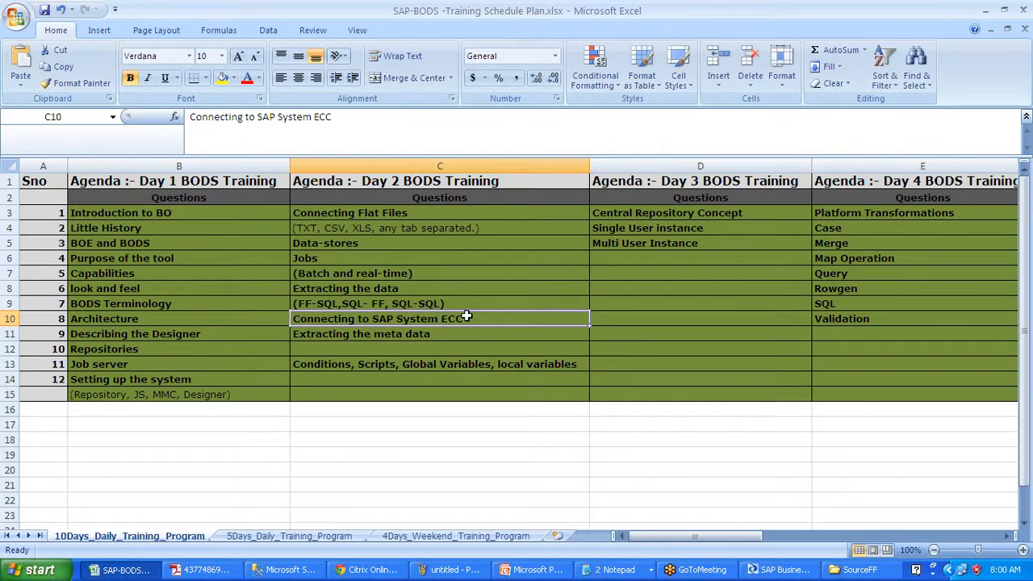
drag(468, 320, 459, 363)
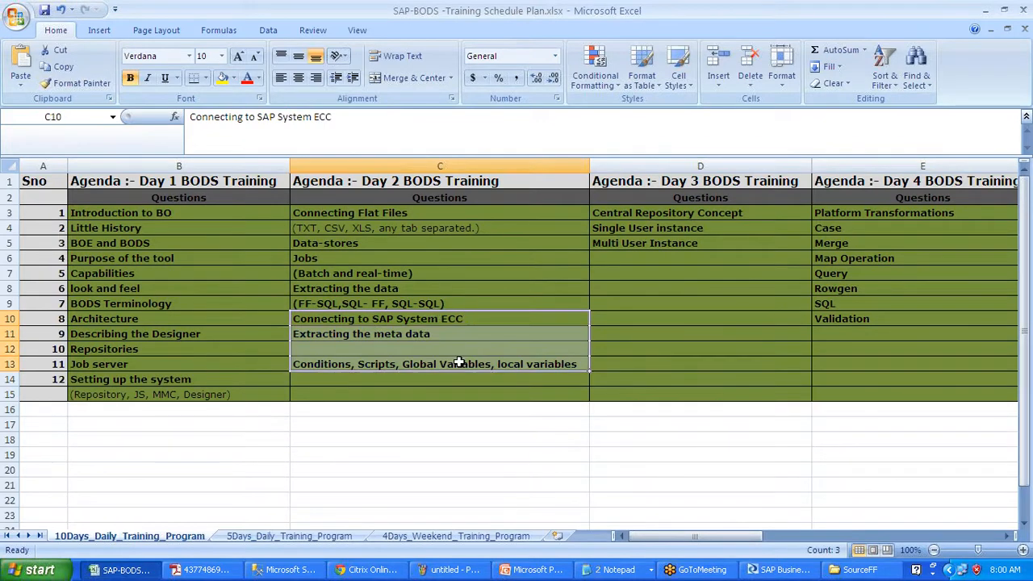